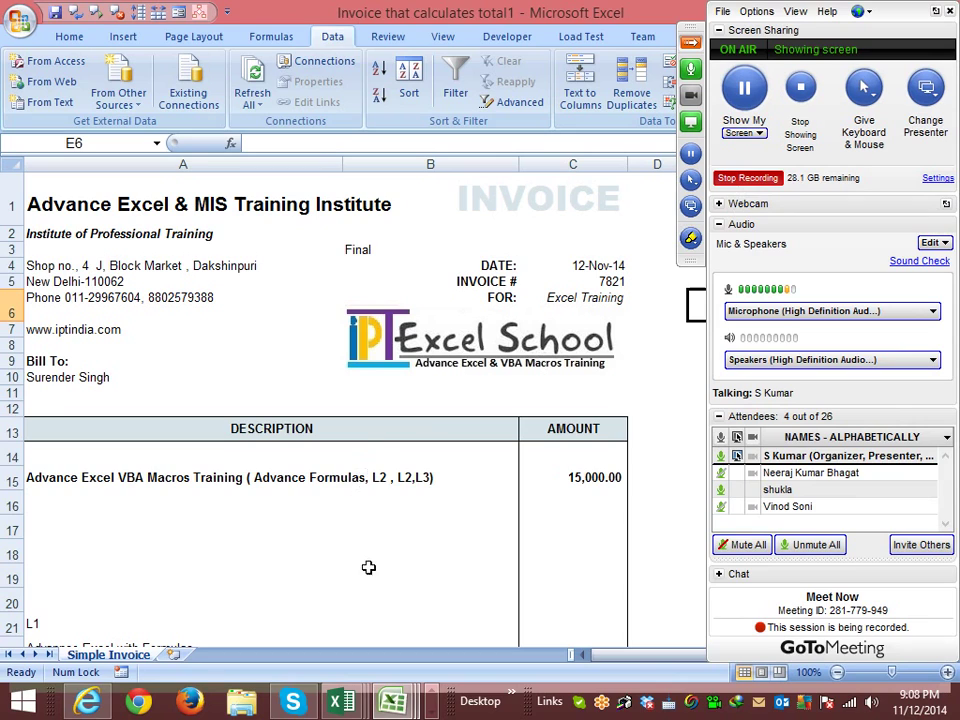
# Add a worksheet to the invoice workbook, and create a new blank workbook with cell A1 selected
pyautogui.click(173, 654)
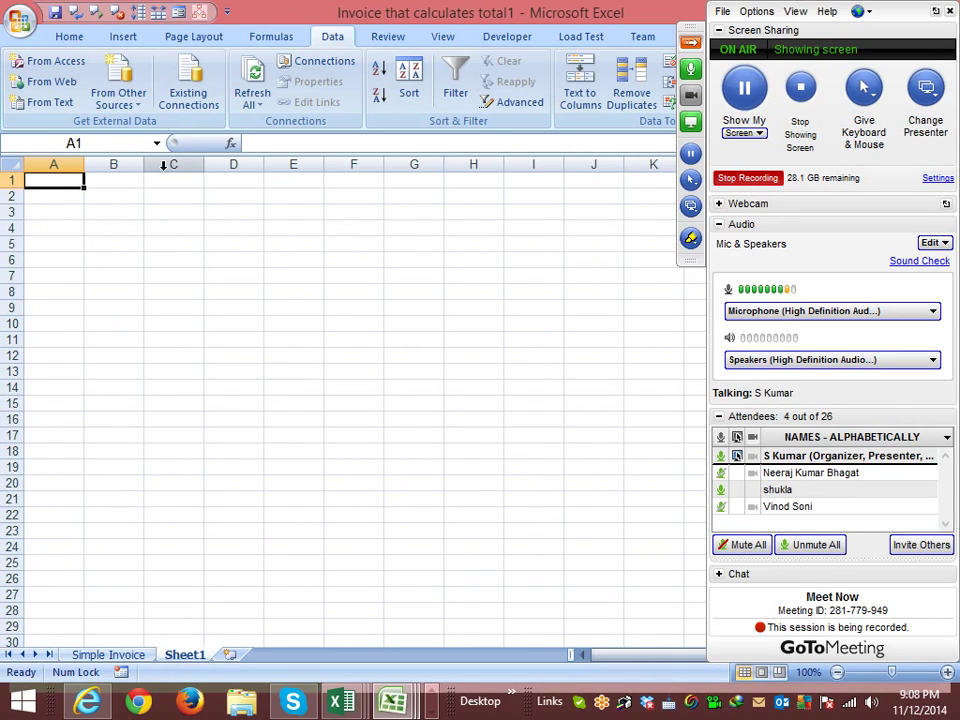
pyautogui.hotkey('ctrl', 'n')
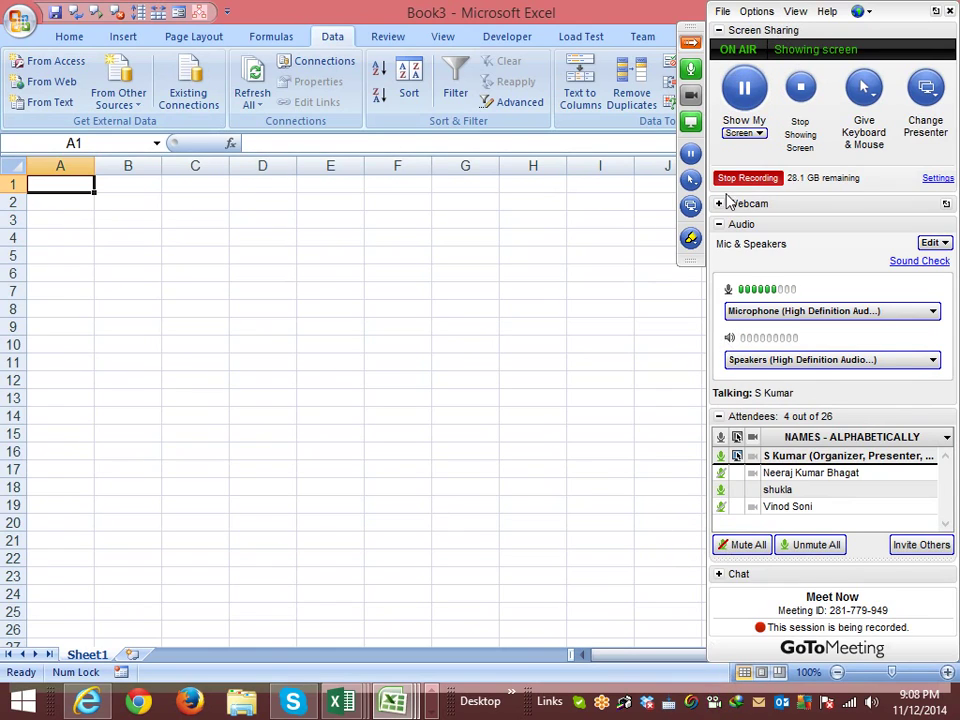
pyautogui.click(214, 251)
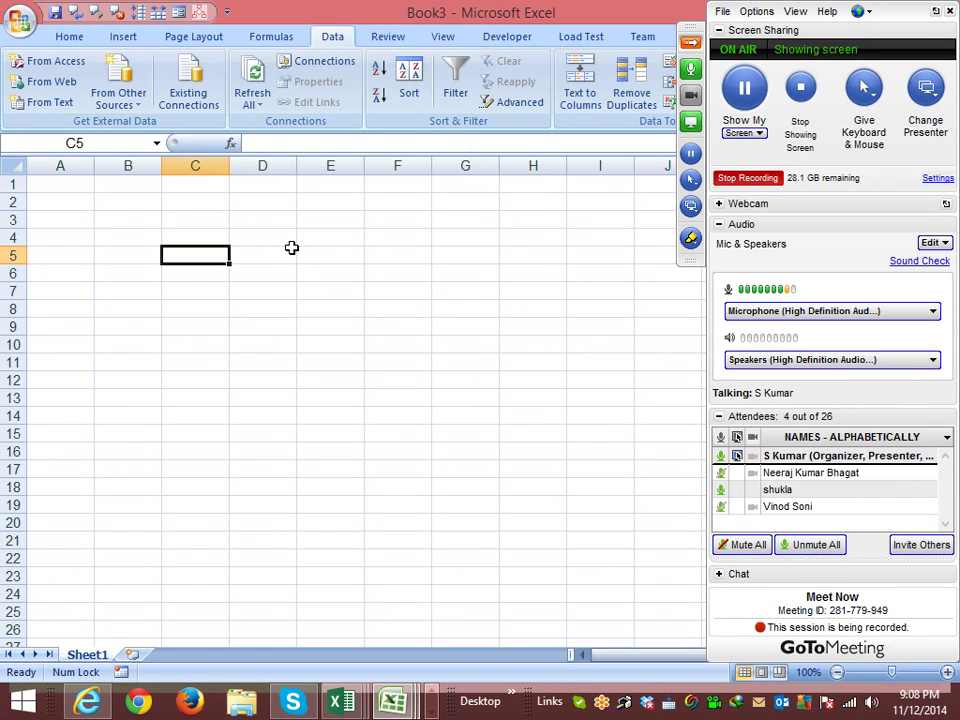
pyautogui.press('Up')
pyautogui.press('Left')
pyautogui.press('Left')
pyautogui.press('Up')
pyautogui.press('Up')
pyautogui.press('Up')
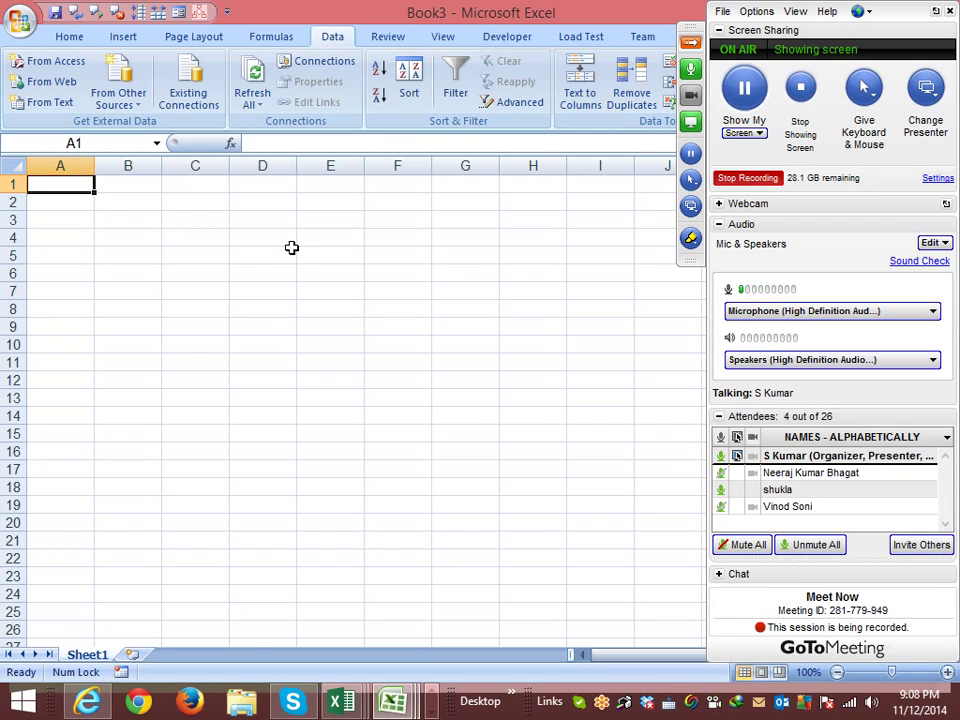
pyautogui.write('Name')
pyautogui.press('BackSpace')
pyautogui.press('BackSpace')
pyautogui.press('BackSpace')
pyautogui.press('BackSpace')
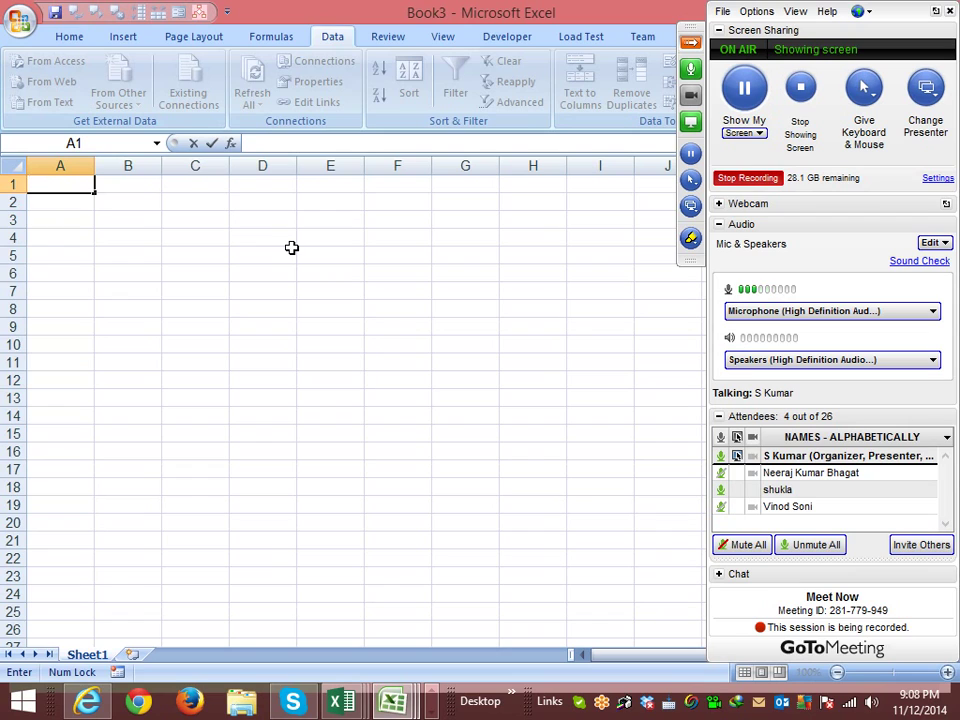
# Enter the heading Sales in cell A1
pyautogui.write('SAles')
pyautogui.press('Return')
pyautogui.press('Up')
# Enter the formula =RANDBETWEEN(10,90) in cell A2
pyautogui.click(74, 207)
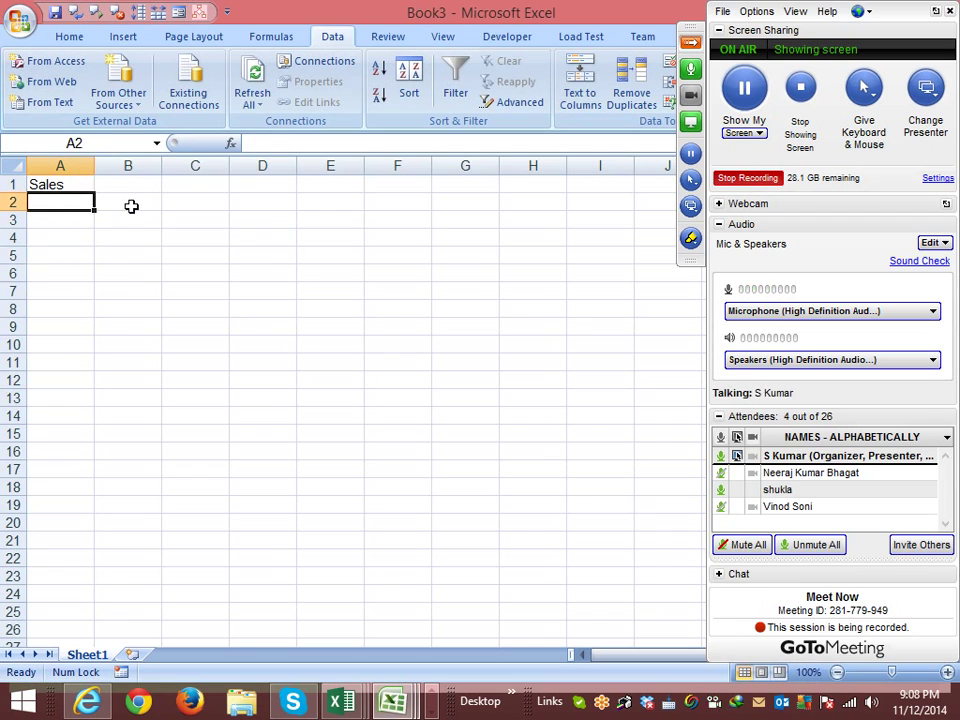
pyautogui.write('=ra')
pyautogui.press('Down')
pyautogui.press('Down')
pyautogui.press('Tab')
pyautogui.write('1')
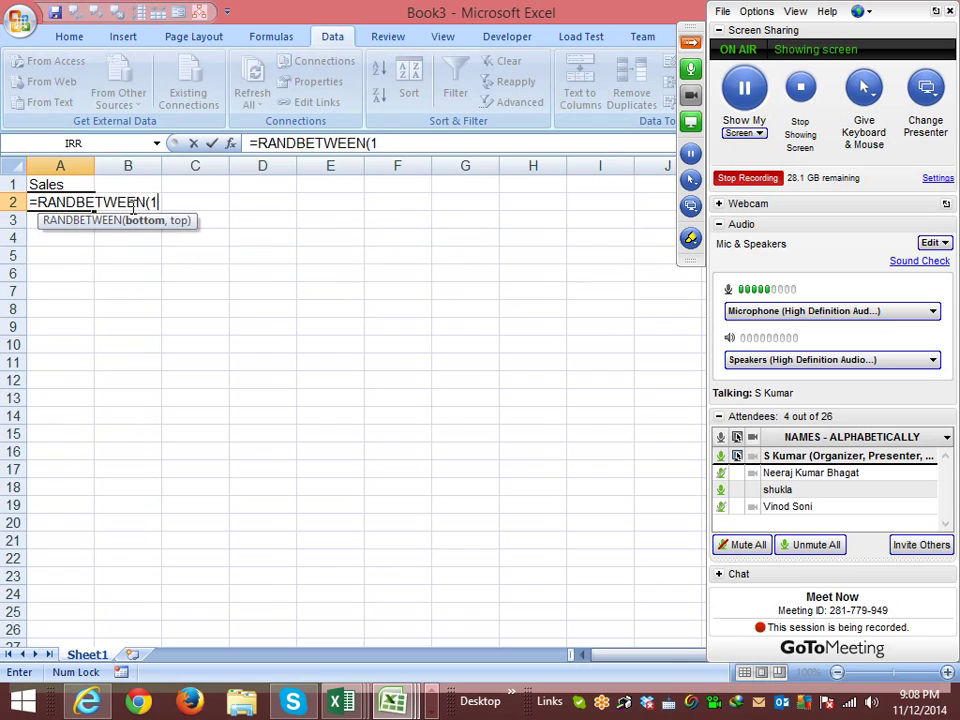
pyautogui.write('0,90')
pyautogui.press('Return')
# Fill the random-number formula down column A from A2 to A54
pyautogui.press('Up')
pyautogui.hotkey('shift', 'pagedown')
pyautogui.hotkey('shift', 'pagedown')
pyautogui.hotkey('ctrl', 'd')
# Replace the random-number formulas in A2:A54 with their values
pyautogui.hotkey('ctrl', 'Home')
pyautogui.press('Down')
pyautogui.hotkey('ctrl', 'shift', 'Down')
pyautogui.hotkey('ctrl', 'c')
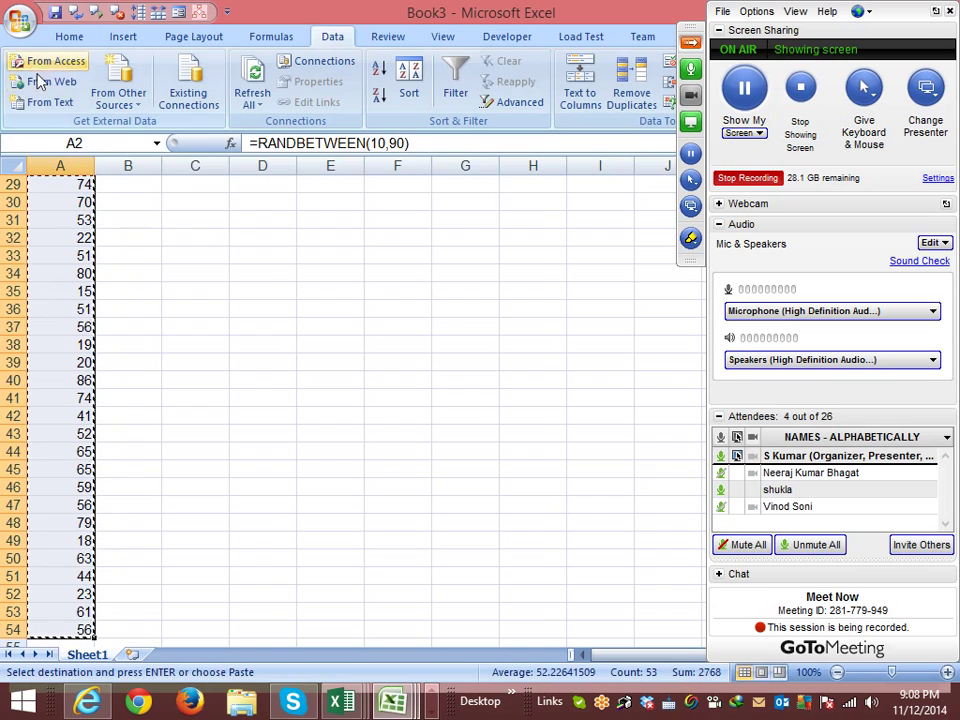
pyautogui.click(72, 37)
pyautogui.click(26, 96)
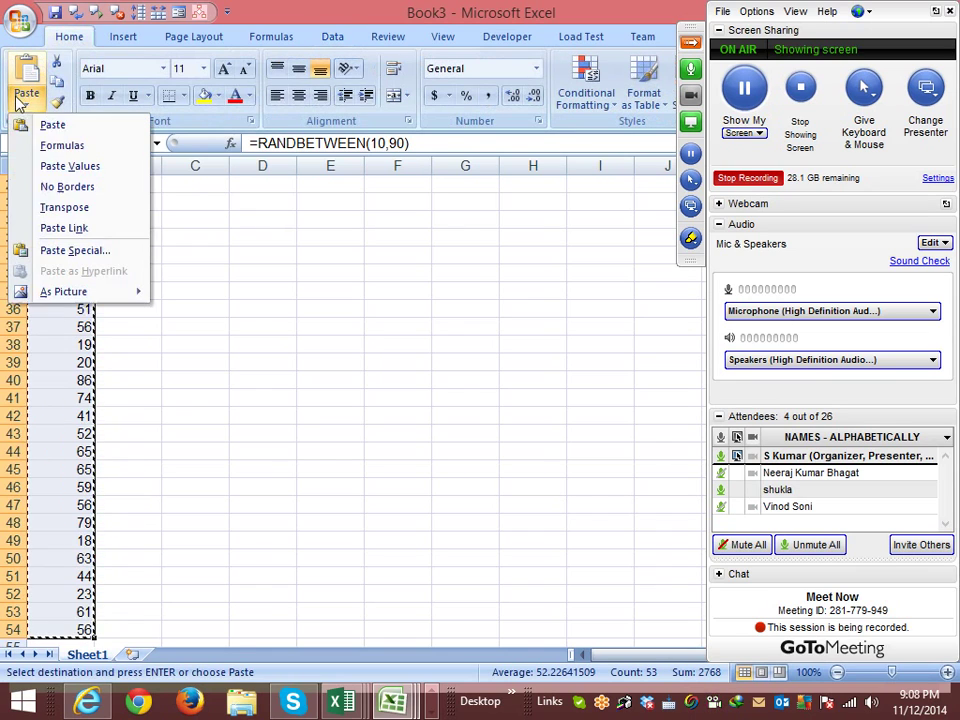
pyautogui.click(50, 166)
pyautogui.press('Escape')
pyautogui.click(50, 219)
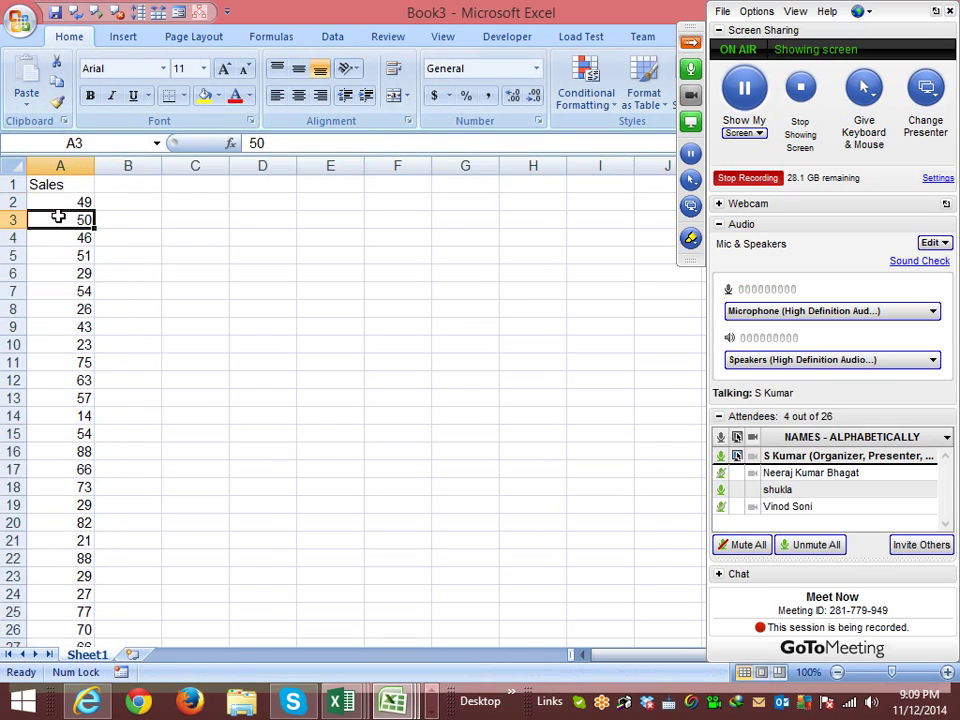
# Enter the label Top 5 in cell C4
pyautogui.hotkey('ctrl', 'Home')
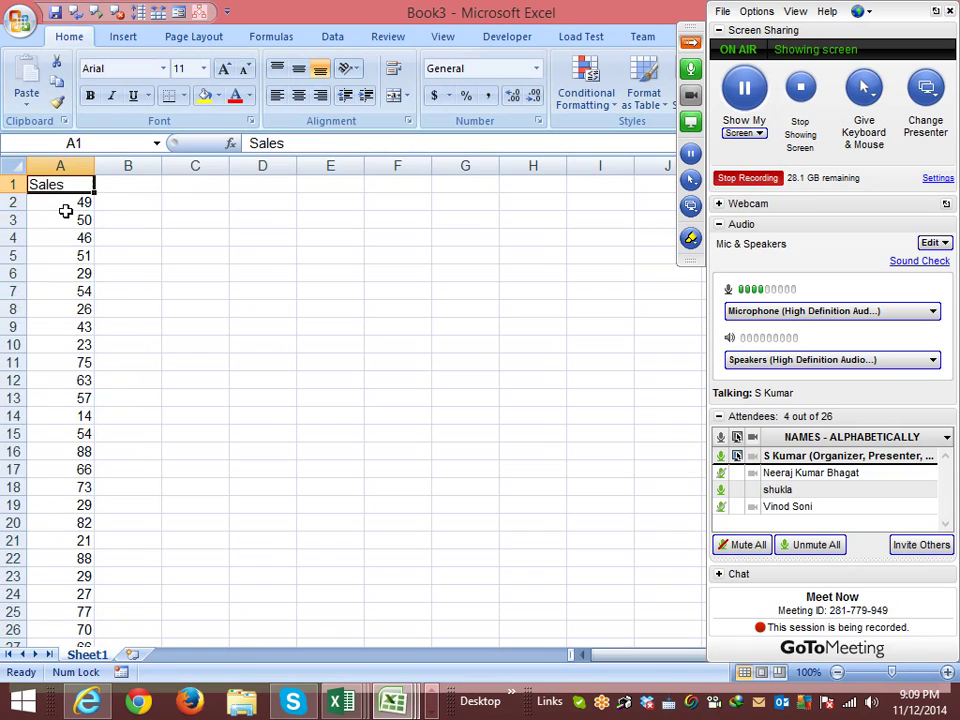
pyautogui.press('Right')
pyautogui.press('Right')
pyautogui.press('Right')
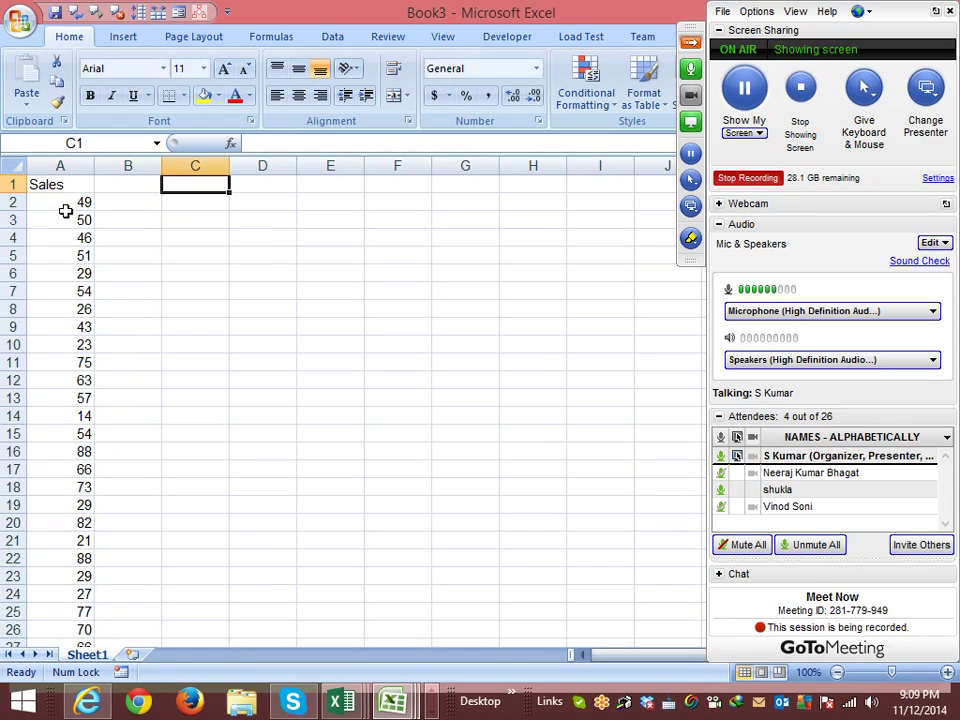
pyautogui.press('Down')
pyautogui.press('Down')
pyautogui.press('Down')
pyautogui.press('Down')
pyautogui.press('Up')
pyautogui.press('Left')
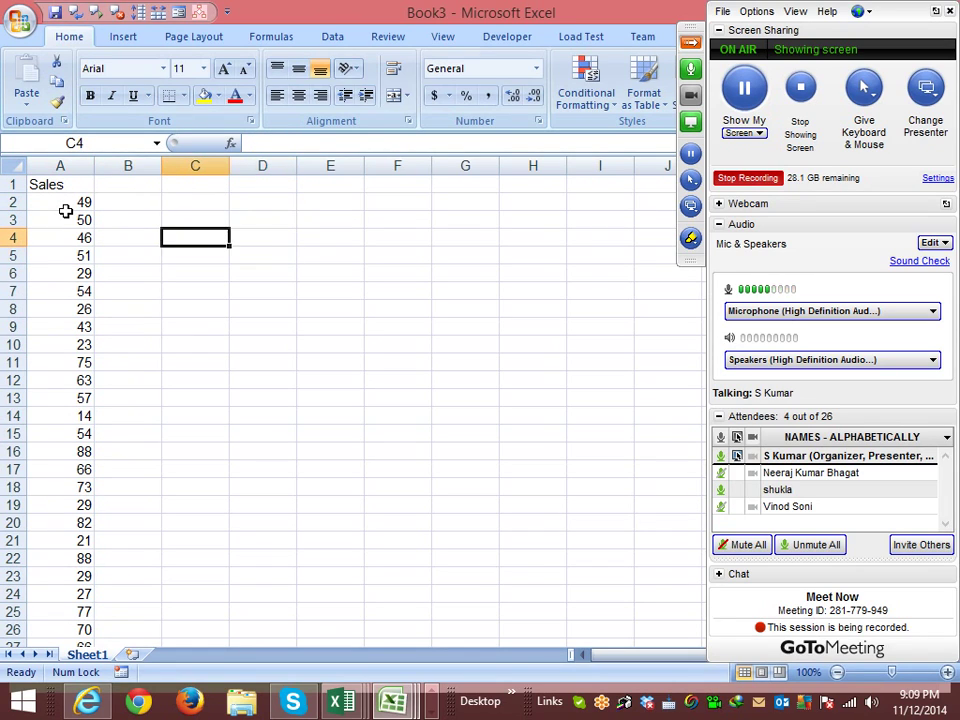
pyautogui.write('Top ')
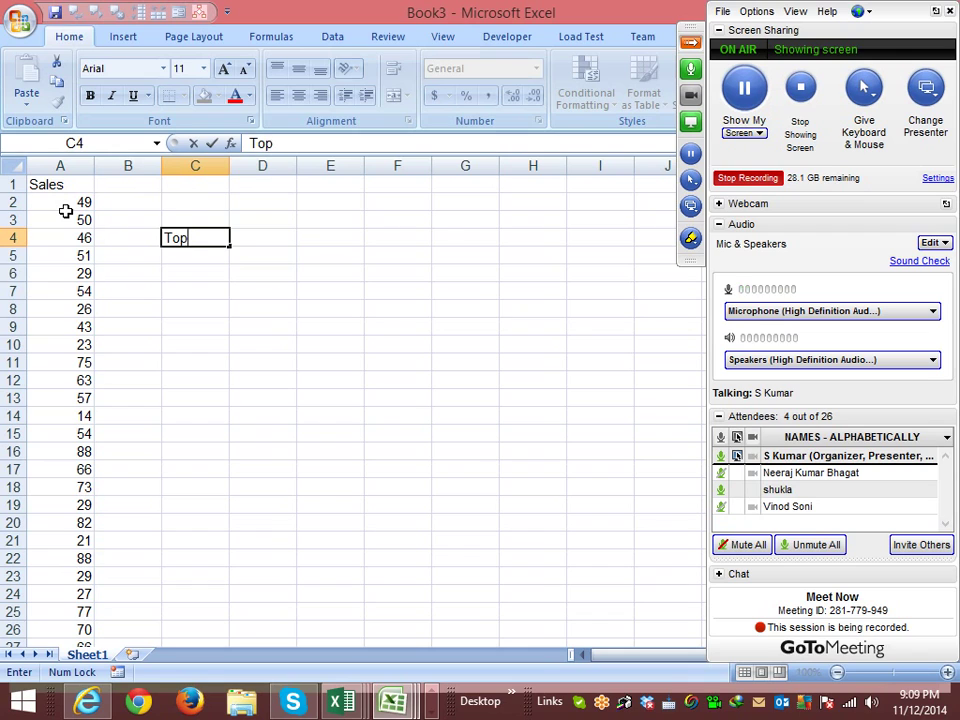
pyautogui.write('5')
pyautogui.press('Return')
# Enter the rank numbers 1 to 5 in cells C6:C10
pyautogui.press('Return')
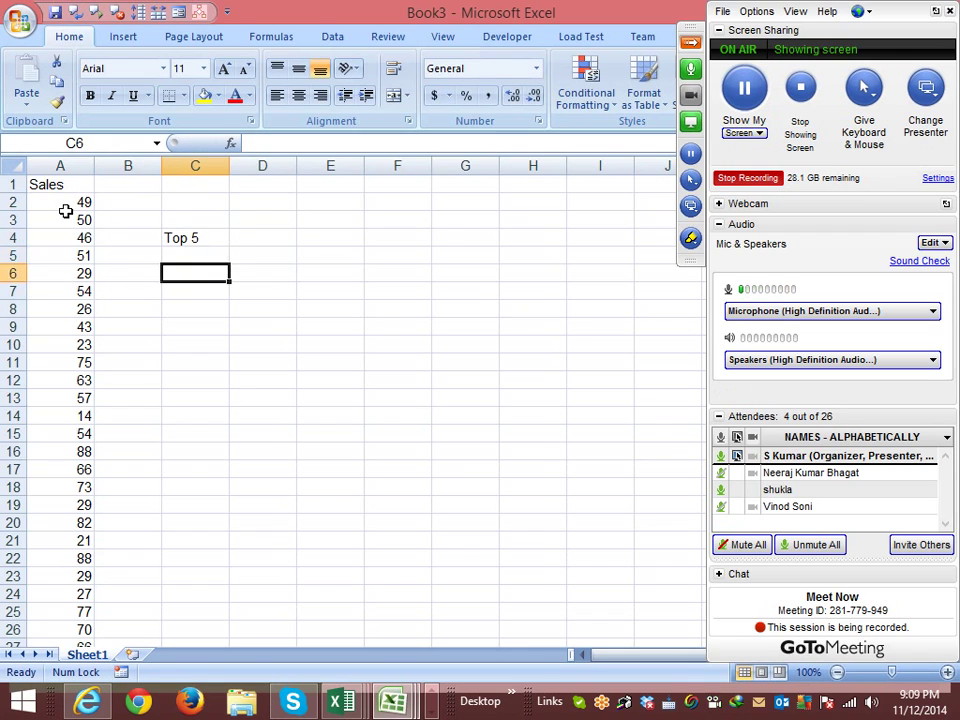
pyautogui.write('1')
pyautogui.press('Return')
pyautogui.write('2')
pyautogui.press('Return')
pyautogui.write('3')
pyautogui.press('Return')
pyautogui.write('4')
pyautogui.press('Return')
pyautogui.write('5')
pyautogui.press('Return')
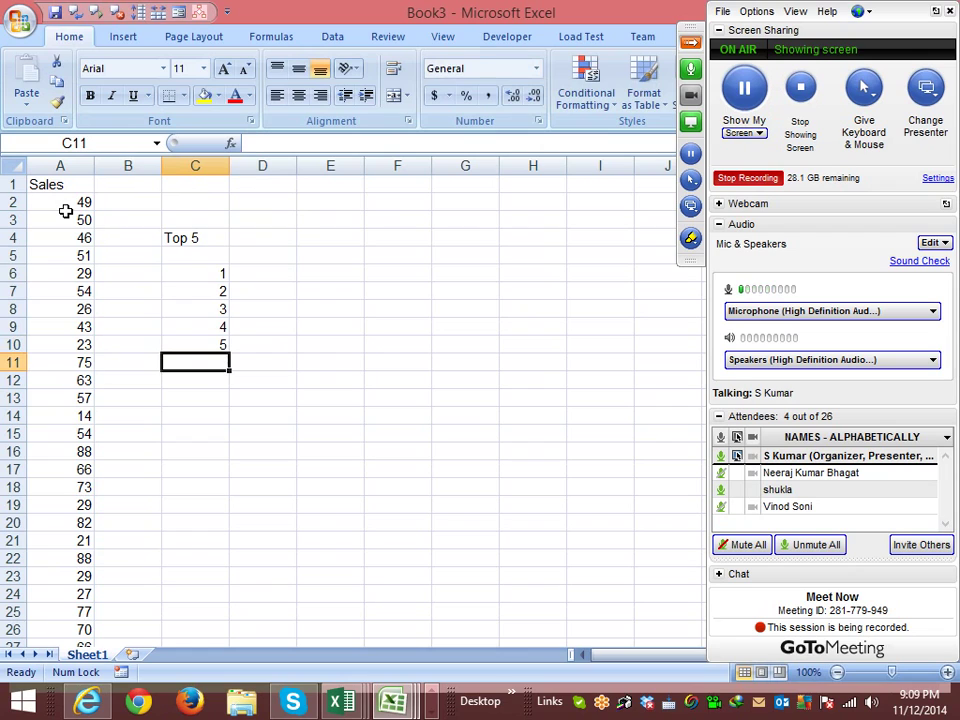
# Enter =LARGE(A2:A54,C6) in cell D6 to get the sales value for the first rank
pyautogui.press('Up')
pyautogui.press('Up')
pyautogui.press('Up')
pyautogui.press('Up')
pyautogui.press('Up')
pyautogui.press('Right')
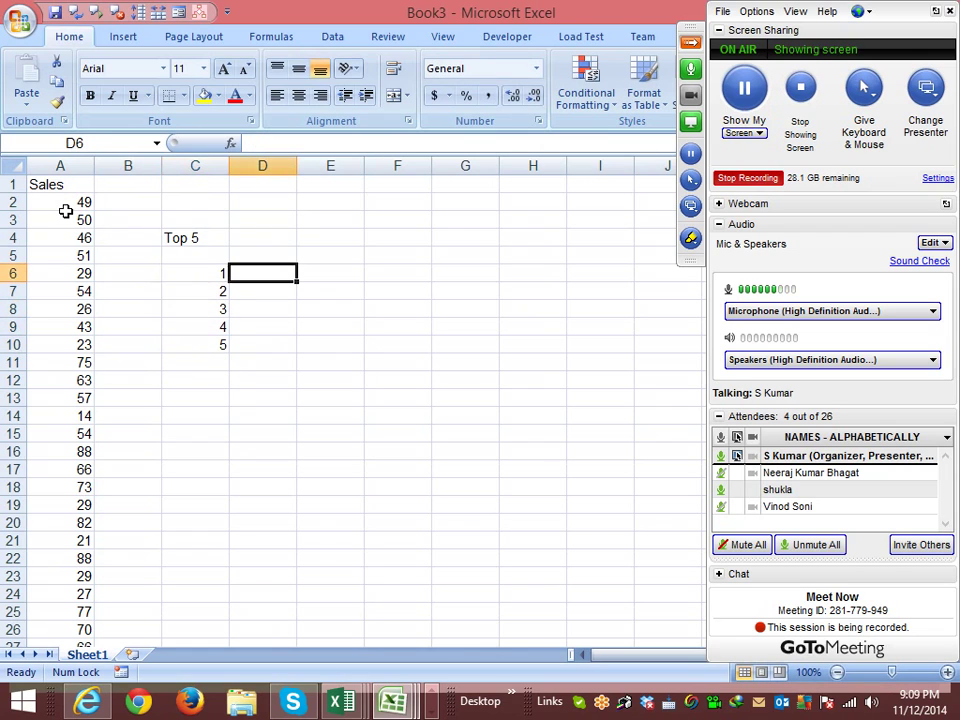
pyautogui.write('=')
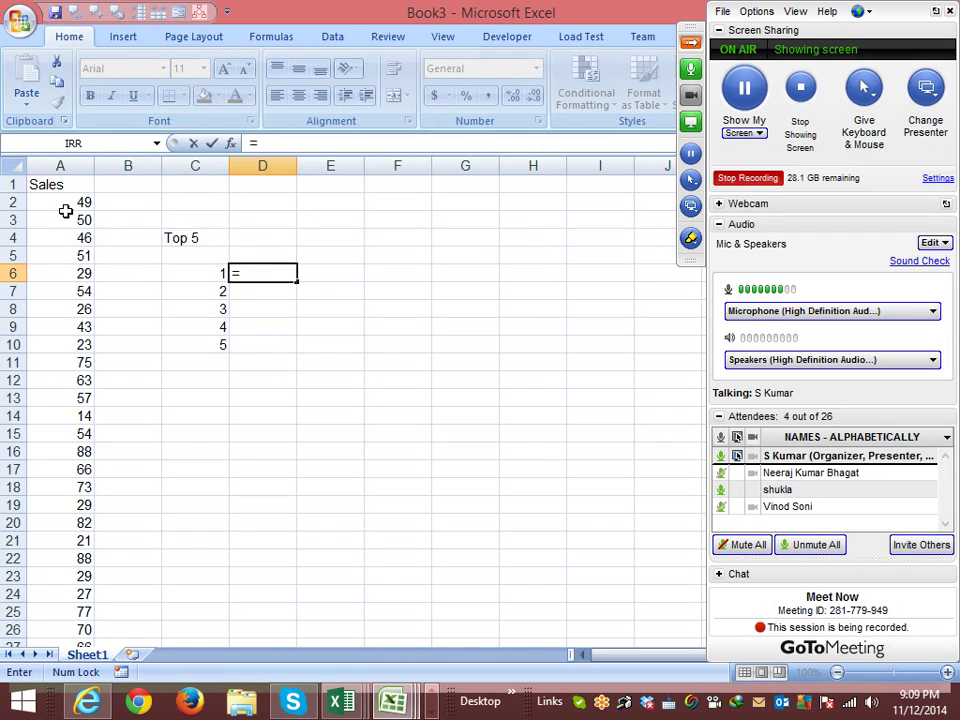
pyautogui.write('la')
pyautogui.press('Tab')
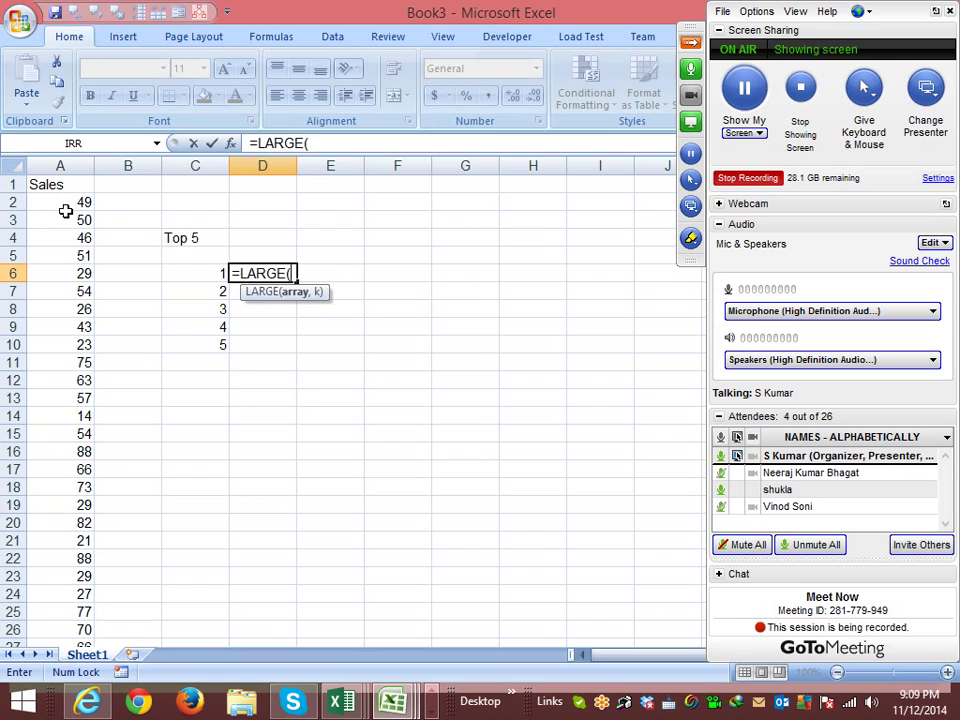
pyautogui.hotkey('ctrl', 'Left')
pyautogui.press('Up')
pyautogui.press('Up')
pyautogui.press('Up')
pyautogui.press('Up')
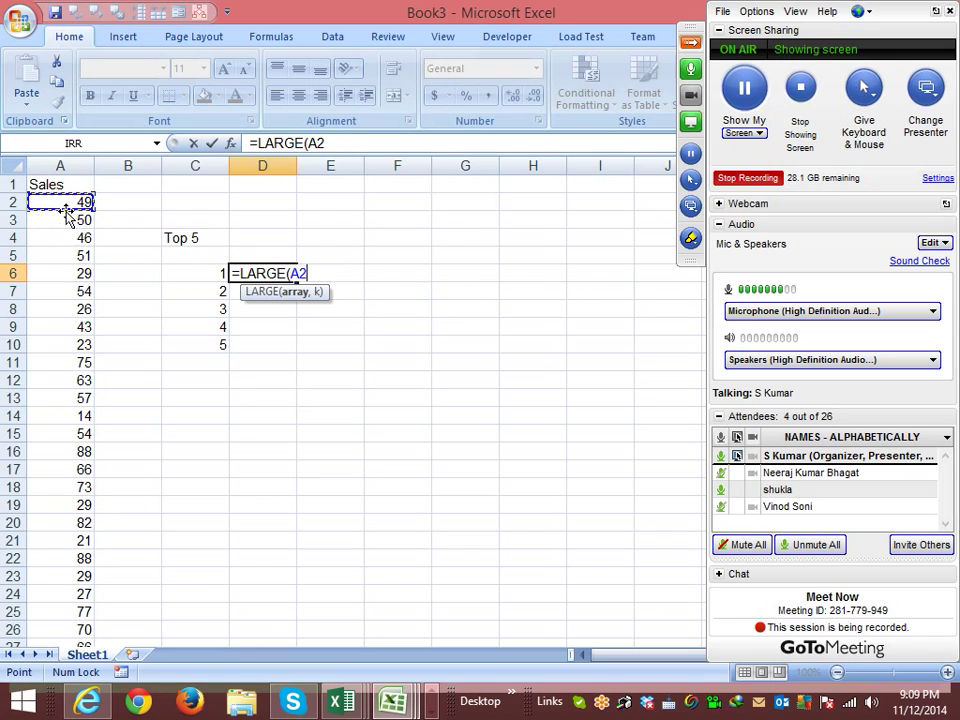
pyautogui.hotkey('ctrl', 'shift', 'Down')
pyautogui.write(',')
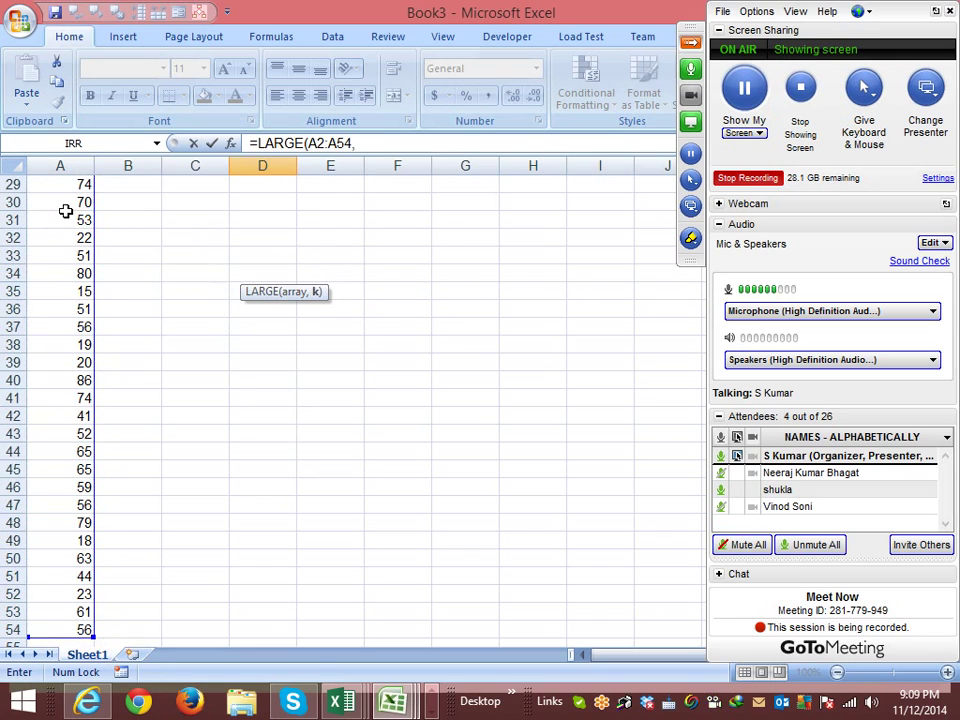
pyautogui.press('Left')
pyautogui.press('Return')
# Make the sales range in the D6 formula absolute, so it reads =LARGE($A$2:$A$54,C6)
pyautogui.press('Up')
pyautogui.click(308, 143)
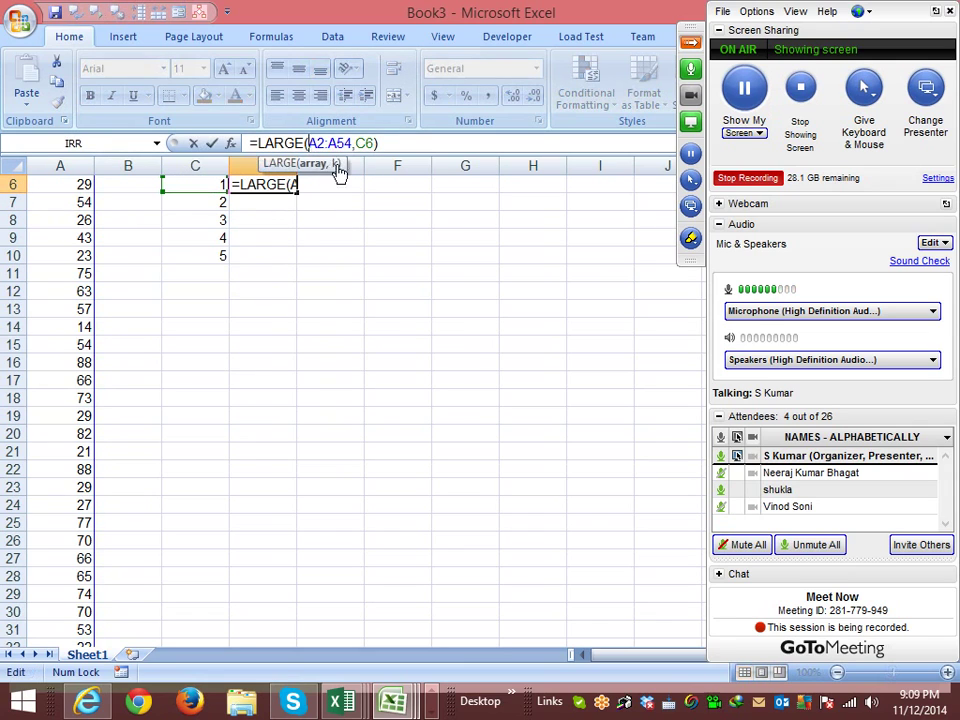
pyautogui.press('F4')
pyautogui.press('Right')
pyautogui.press('Right')
pyautogui.press('F4')
pyautogui.press('Return')
# Fill the LARGE formula from D6 down to D10 for all five ranks
pyautogui.scroll(2, 375, 155)
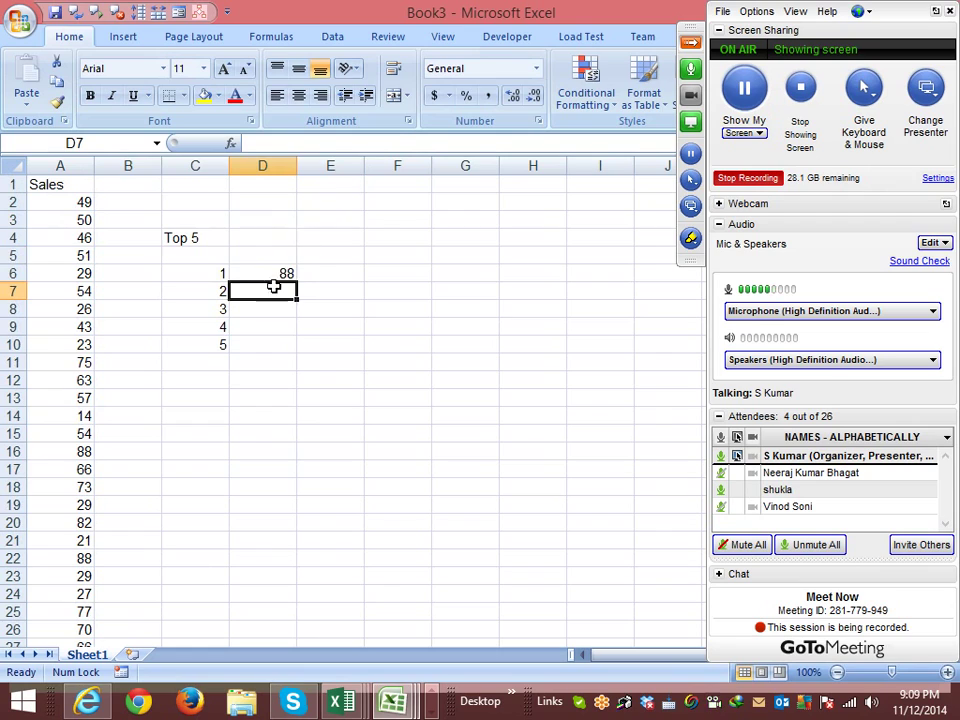
pyautogui.click(282, 276)
pyautogui.moveTo(296, 281); pyautogui.dragTo(300, 350)
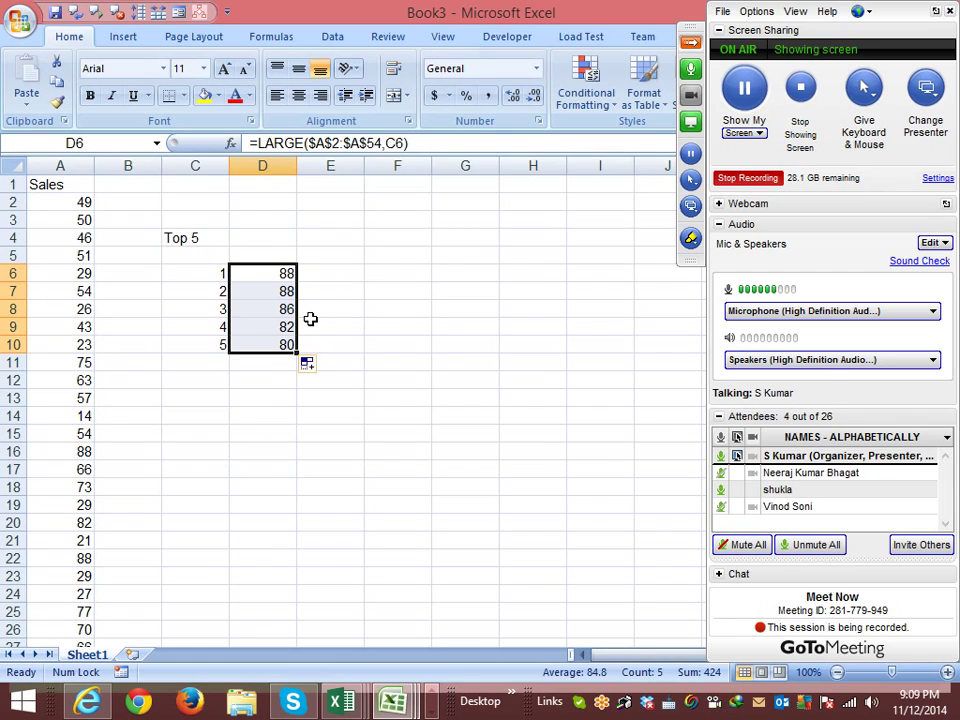
# Enter the label Top 5 in cell C14, below the ranked list
pyautogui.press('Down')
pyautogui.press('Left')
pyautogui.press('Down')
pyautogui.press('Down')
pyautogui.press('Down')
pyautogui.press('Down')
pyautogui.press('Down')
pyautogui.press('Down')
pyautogui.press('Down')
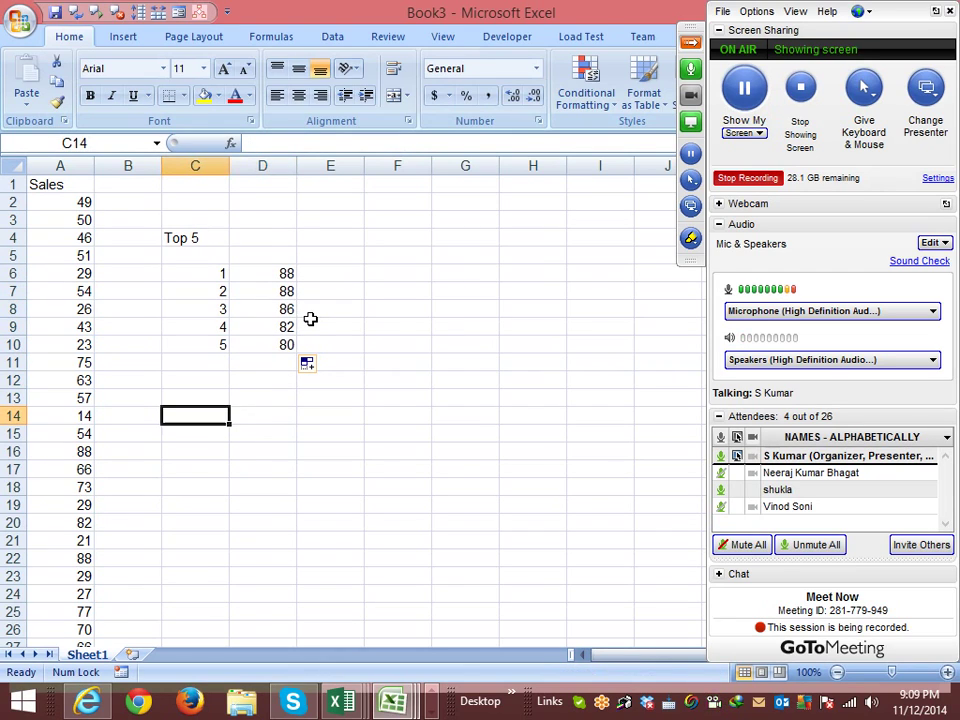
pyautogui.write('Top ')
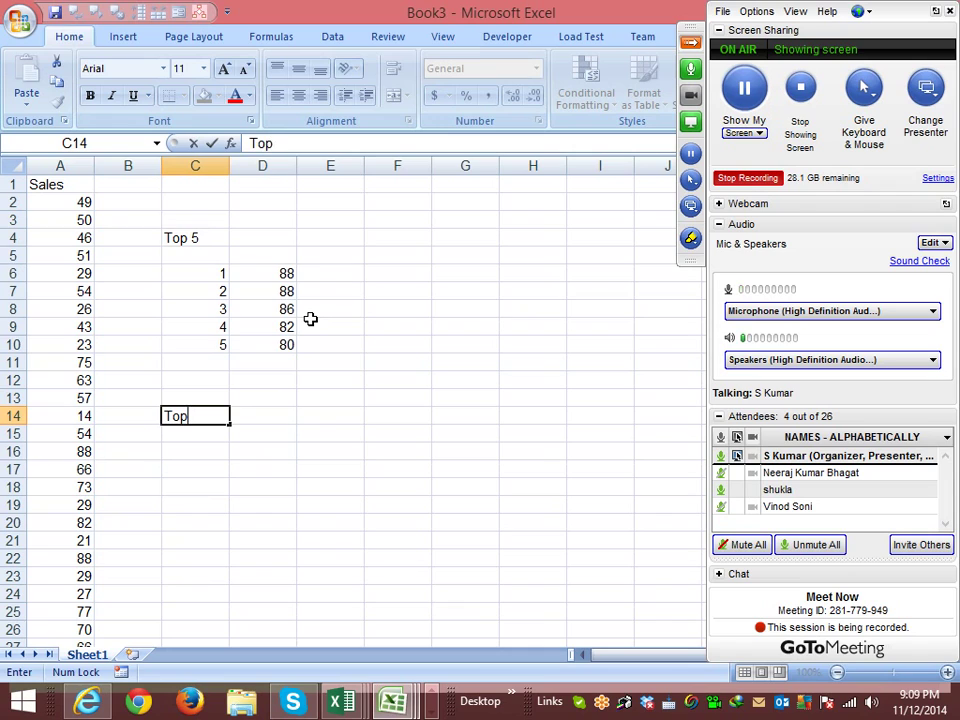
pyautogui.write('5')
pyautogui.press('Return')
# Enter the heading Total in cell D13
pyautogui.press('Up')
pyautogui.press('Up')
pyautogui.press('Right')
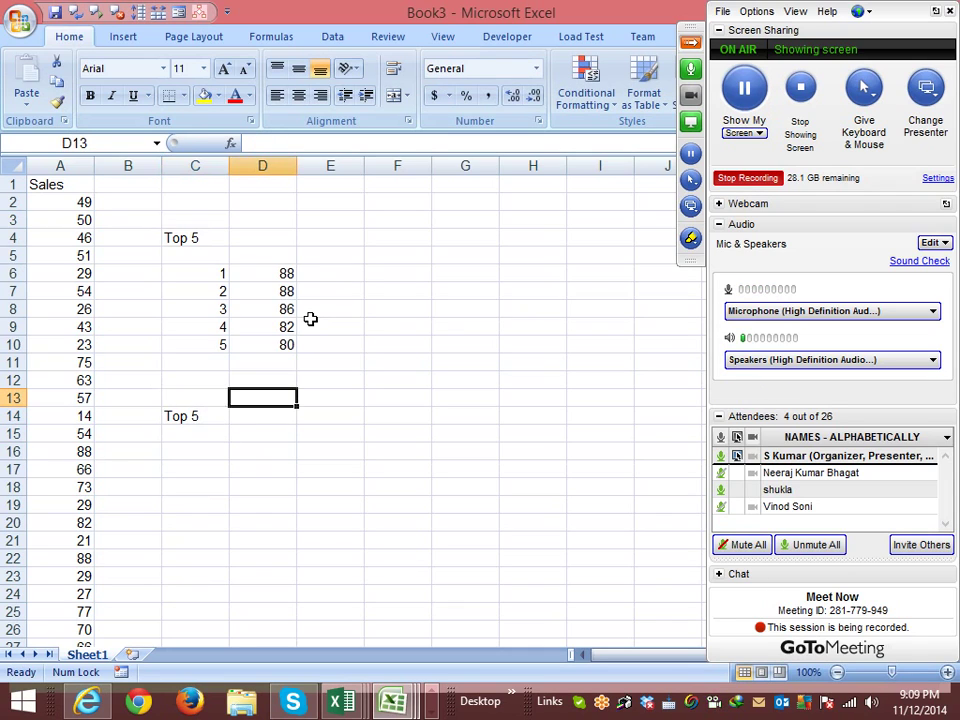
pyautogui.write('Total')
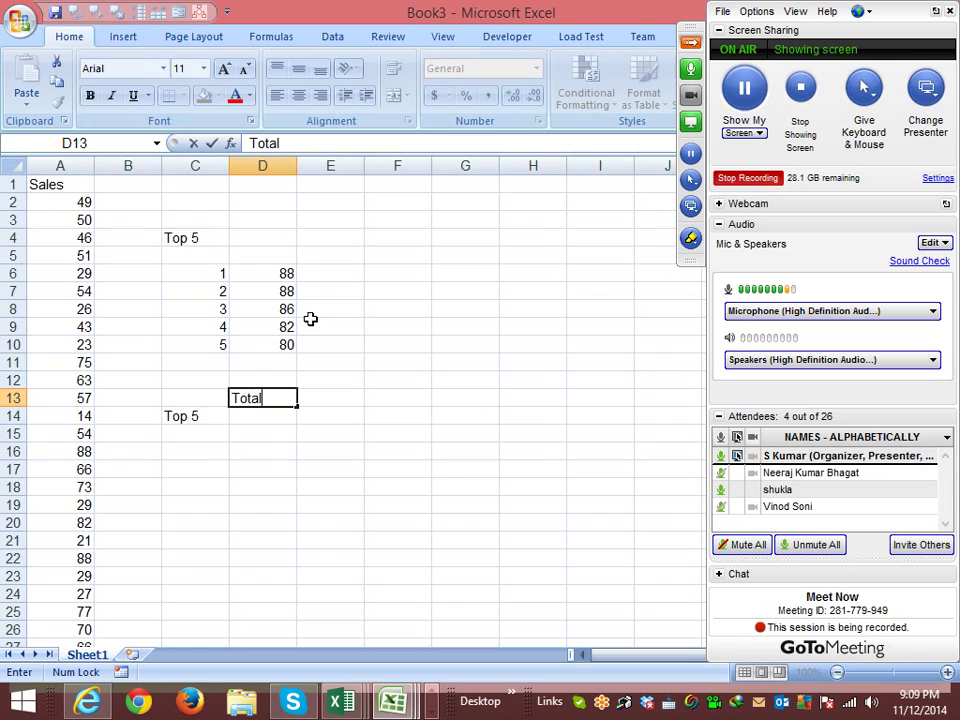
pyautogui.press('Return')
# Review the Total block in C13:D14, the ranks in C6:C10 and the LARGE formulas in D6:D10
pyautogui.press('Up')
pyautogui.press('Left')
pyautogui.hotkey('shift', 'Right')
pyautogui.hotkey('alt', 'h')
pyautogui.press('m')
pyautogui.press('c')
pyautogui.hotkey('shift', 'Down')
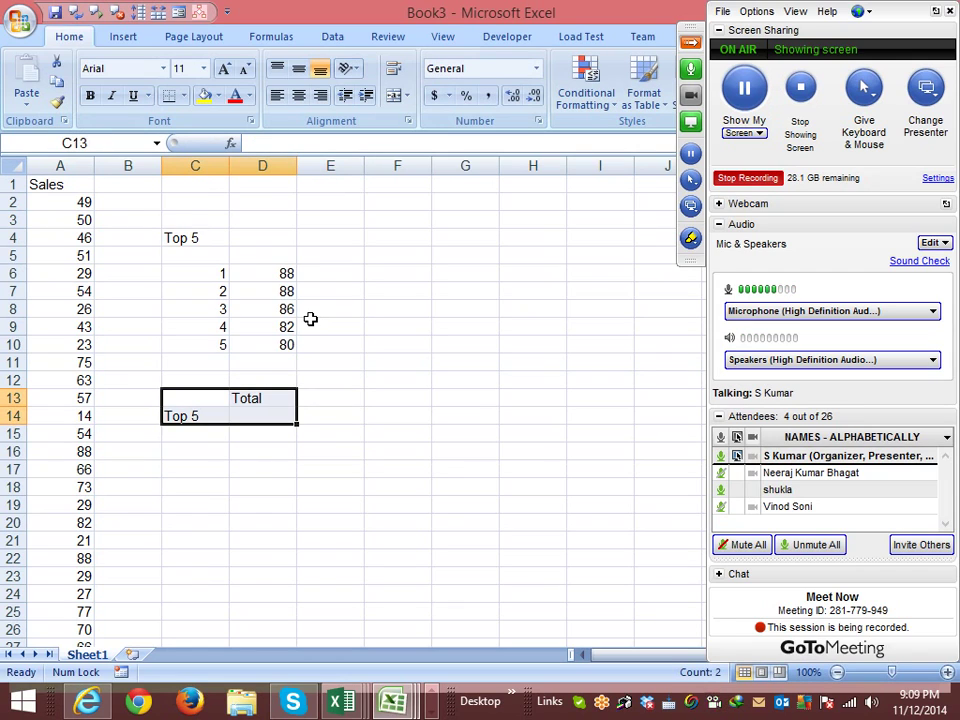
pyautogui.press('Up')
pyautogui.press('Up')
pyautogui.press('Up')
pyautogui.press('Up')
pyautogui.press('Up')
pyautogui.press('Up')
pyautogui.press('Up')
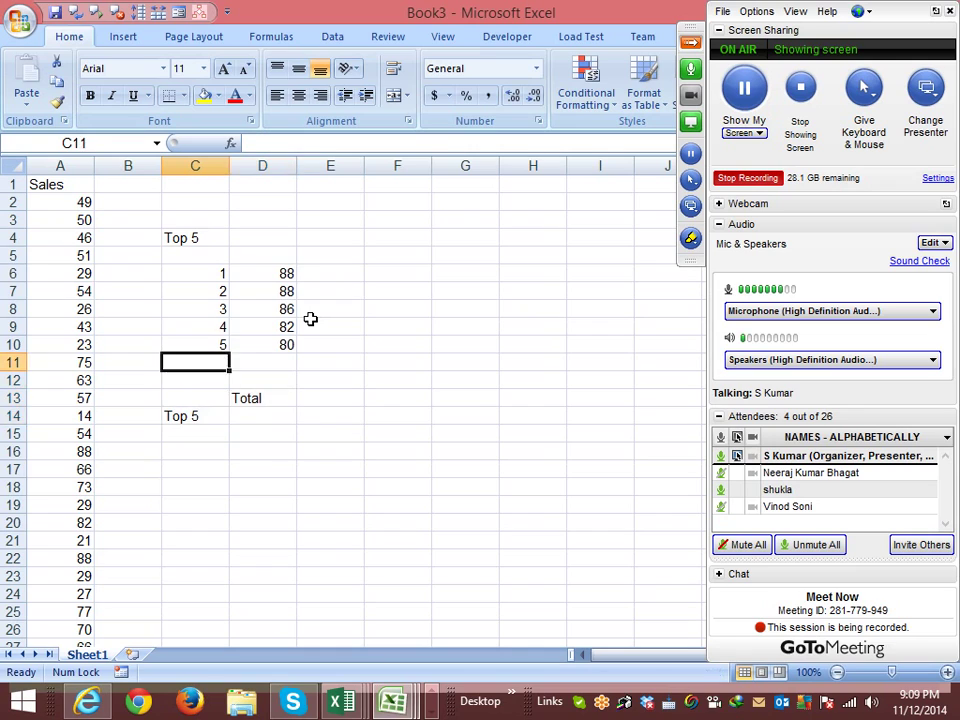
pyautogui.press('Down')
pyautogui.press('Up')
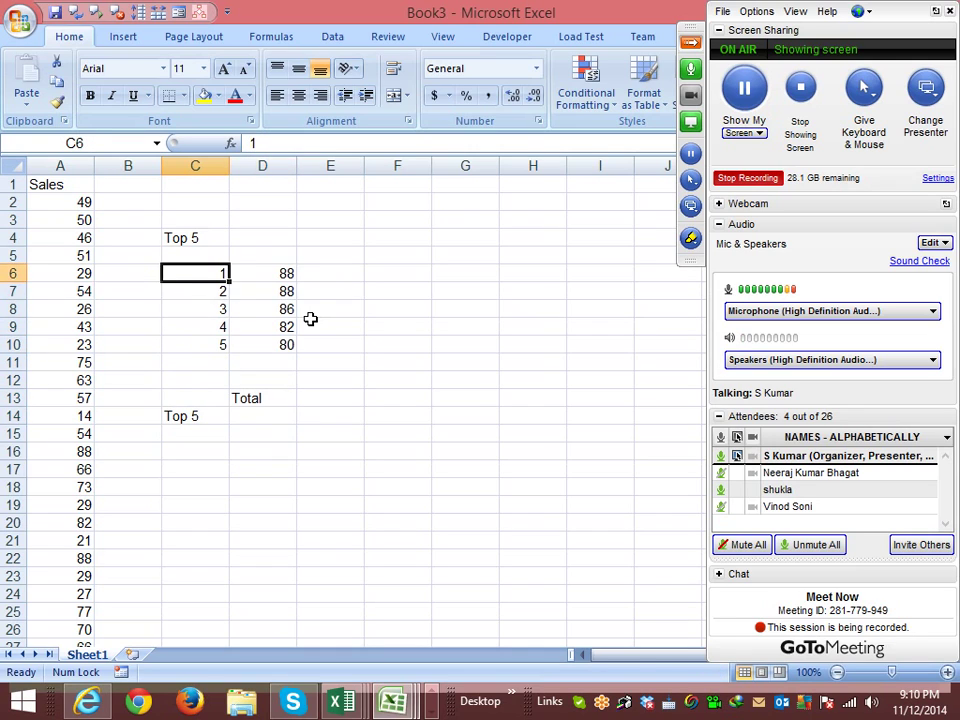
pyautogui.hotkey('shift', 'Down')
pyautogui.hotkey('shift', 'Down')
pyautogui.hotkey('shift', 'Down')
pyautogui.hotkey('shift', 'Down')
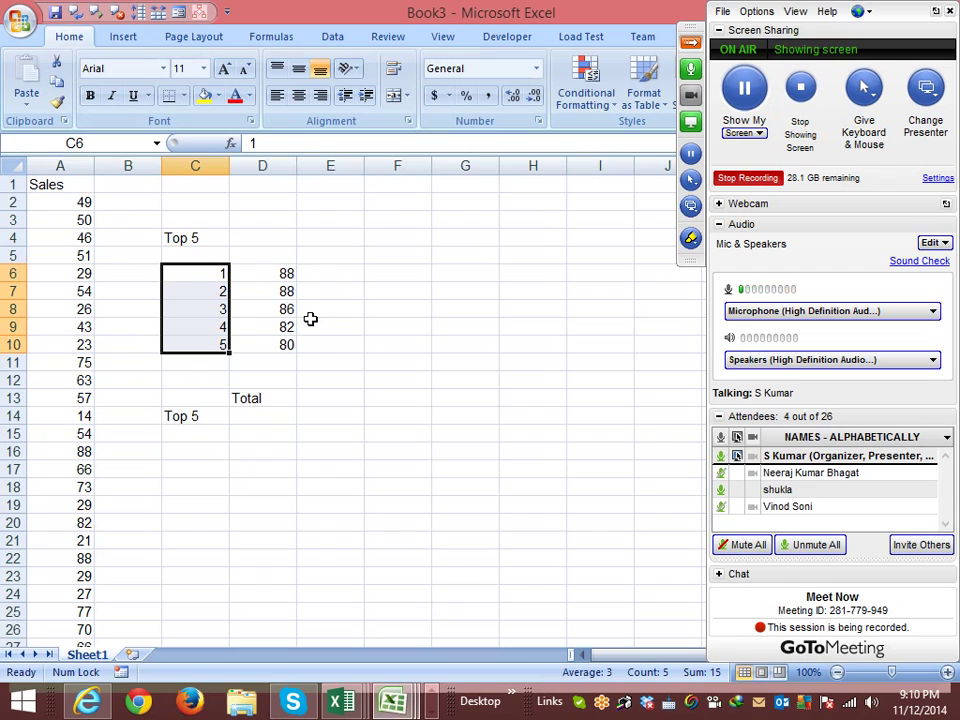
pyautogui.press('Down')
pyautogui.press('Down')
pyautogui.press('Down')
pyautogui.press('Down')
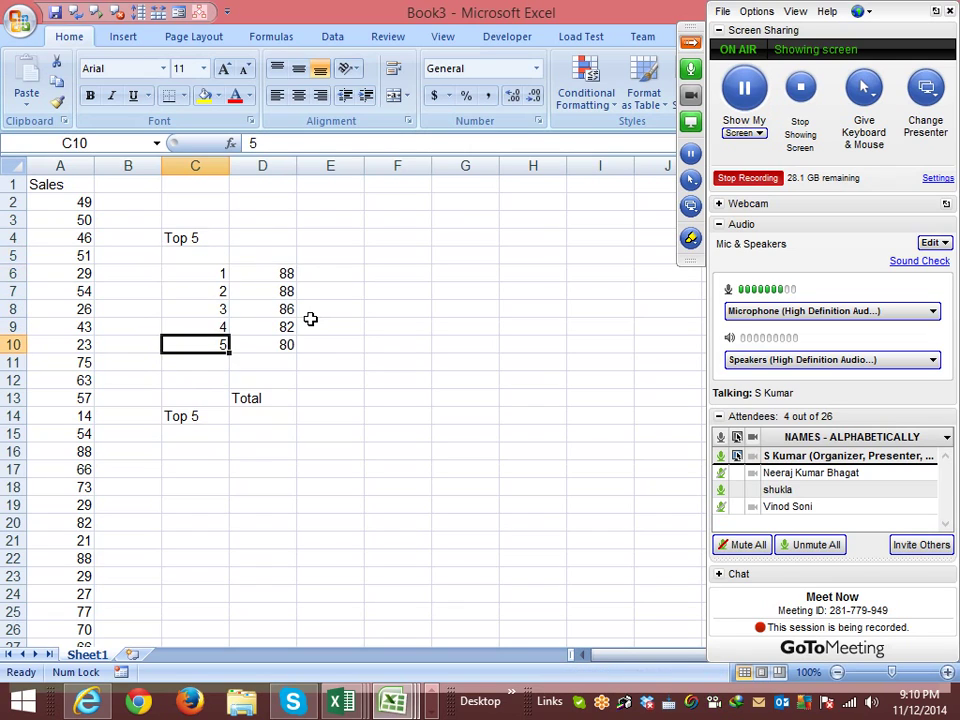
pyautogui.press('Right')
pyautogui.press('Up')
pyautogui.press('Up')
pyautogui.press('Up')
pyautogui.press('Up')
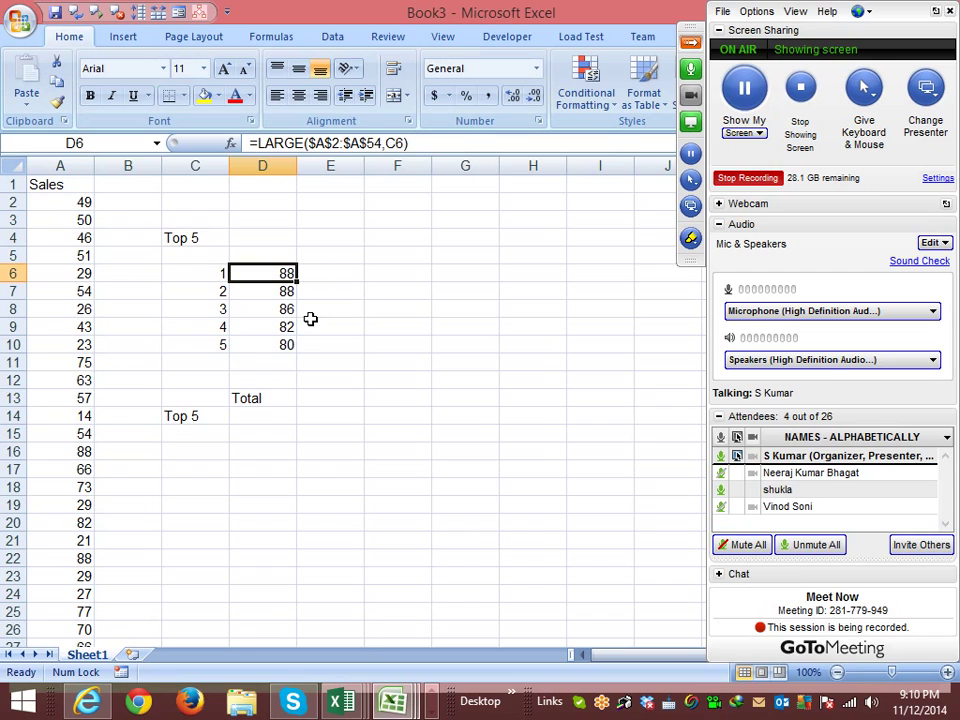
pyautogui.press('Down')
pyautogui.press('Down')
pyautogui.press('Down')
pyautogui.press('Down')
pyautogui.press('Down')
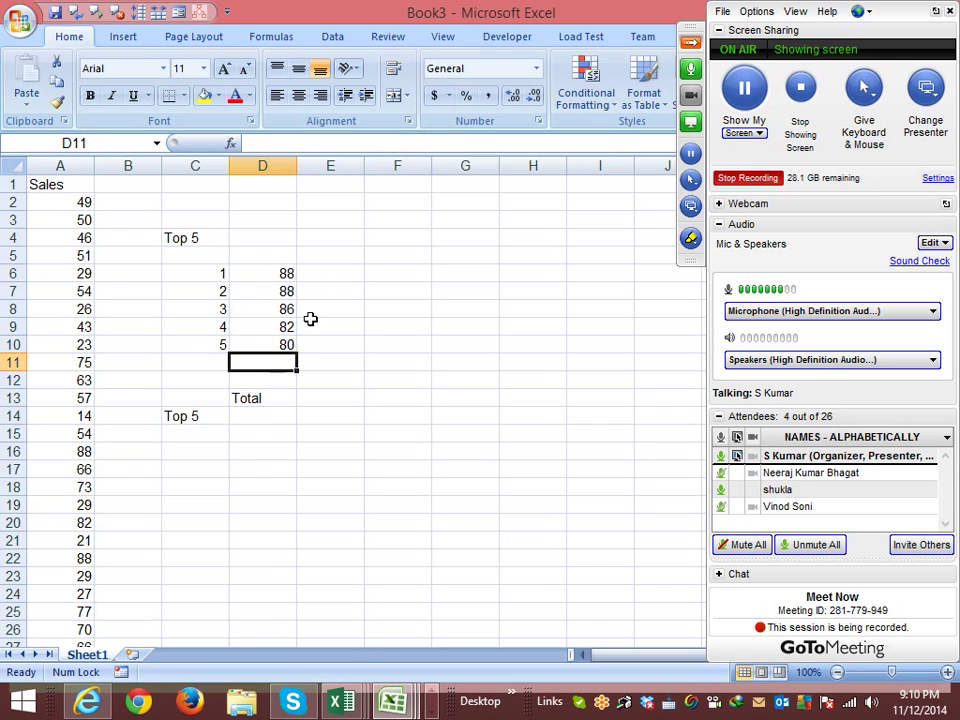
# Enter a SUM formula in D11 that adds the five LARGE results in D6:D10
pyautogui.write('=sum')
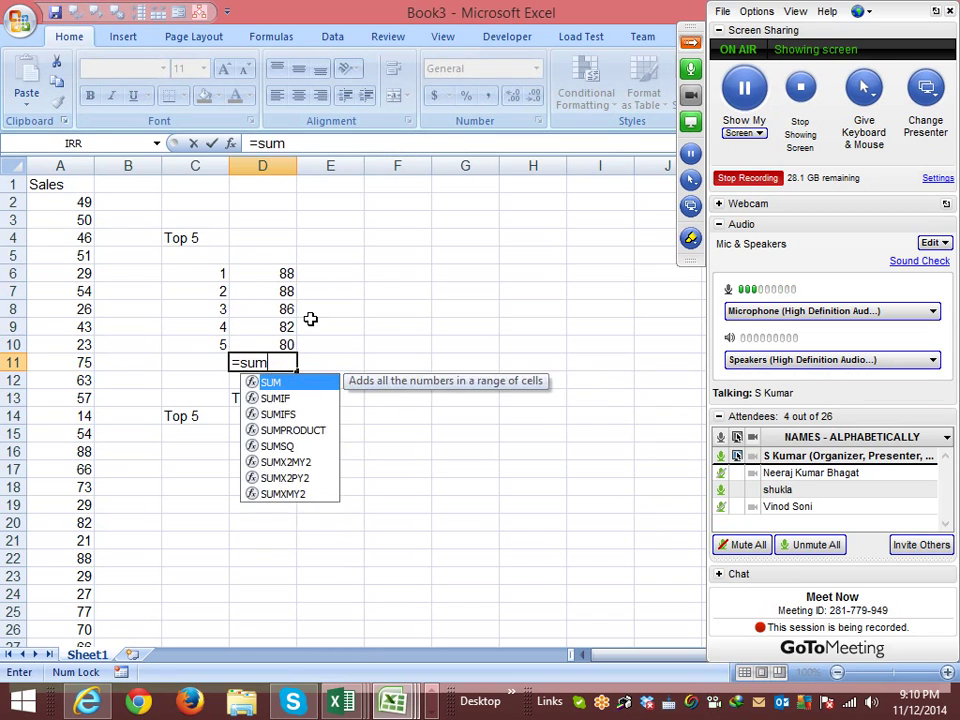
pyautogui.press('Tab')
pyautogui.press('Up')
pyautogui.hotkey('shift', 'Up')
pyautogui.hotkey('shift', 'Up')
pyautogui.hotkey('shift', 'Up')
pyautogui.hotkey('shift', 'Up')
pyautogui.press('Return')
# Review the ranked block C6:D11 with its SUM formula and the LARGE formulas in column D
pyautogui.press('Up')
pyautogui.hotkey('shift', 'Left')
pyautogui.hotkey('shift', 'Up')
pyautogui.hotkey('shift', 'Up')
pyautogui.hotkey('shift', 'Up')
pyautogui.hotkey('shift', 'Up')
pyautogui.hotkey('shift', 'Up')
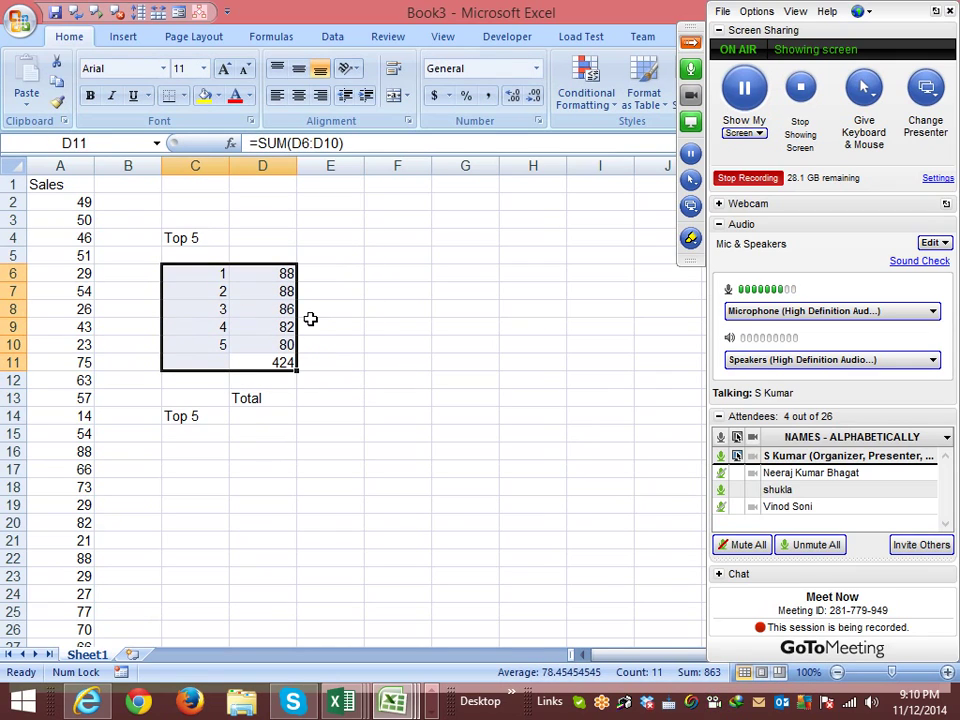
pyautogui.press('Down')
pyautogui.press('Down')
pyautogui.press('Down')
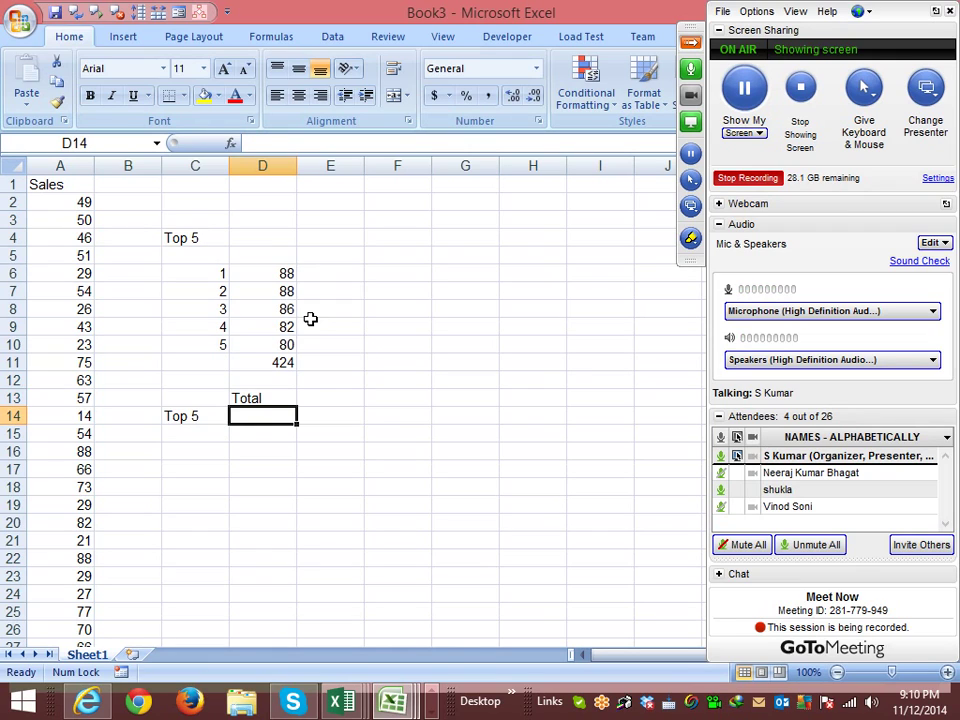
pyautogui.press('Up')
pyautogui.press('Up')
pyautogui.press('Up')
pyautogui.press('Up')
pyautogui.press('Up')
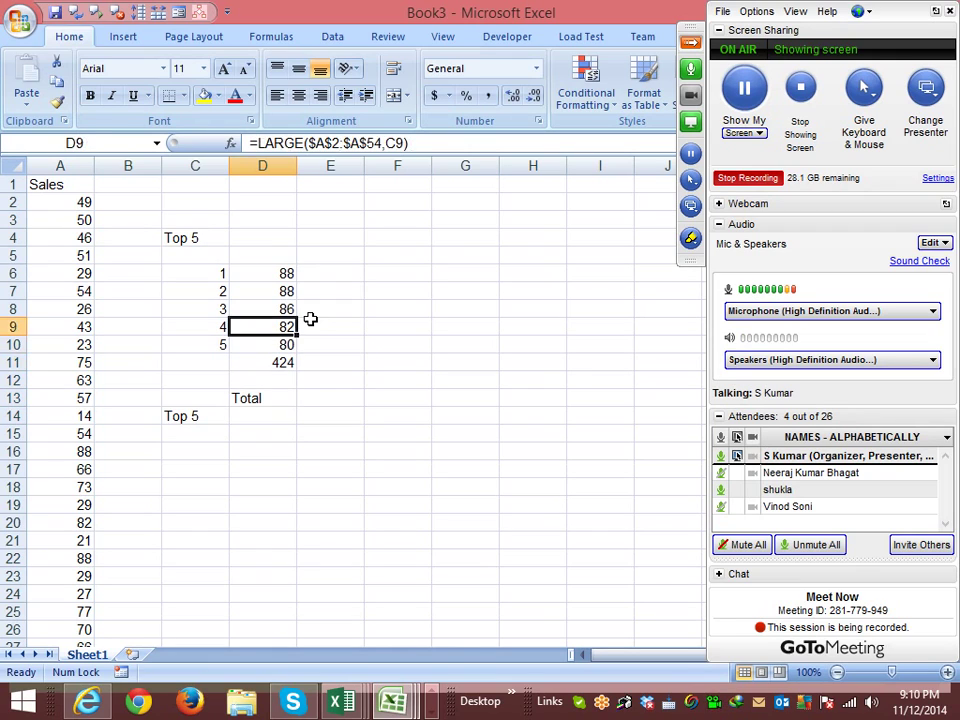
pyautogui.press('Up')
pyautogui.press('Up')
pyautogui.press('Down')
pyautogui.press('Down')
pyautogui.press('Down')
pyautogui.press('Down')
pyautogui.press('Down')
pyautogui.press('Down')
pyautogui.press('Down')
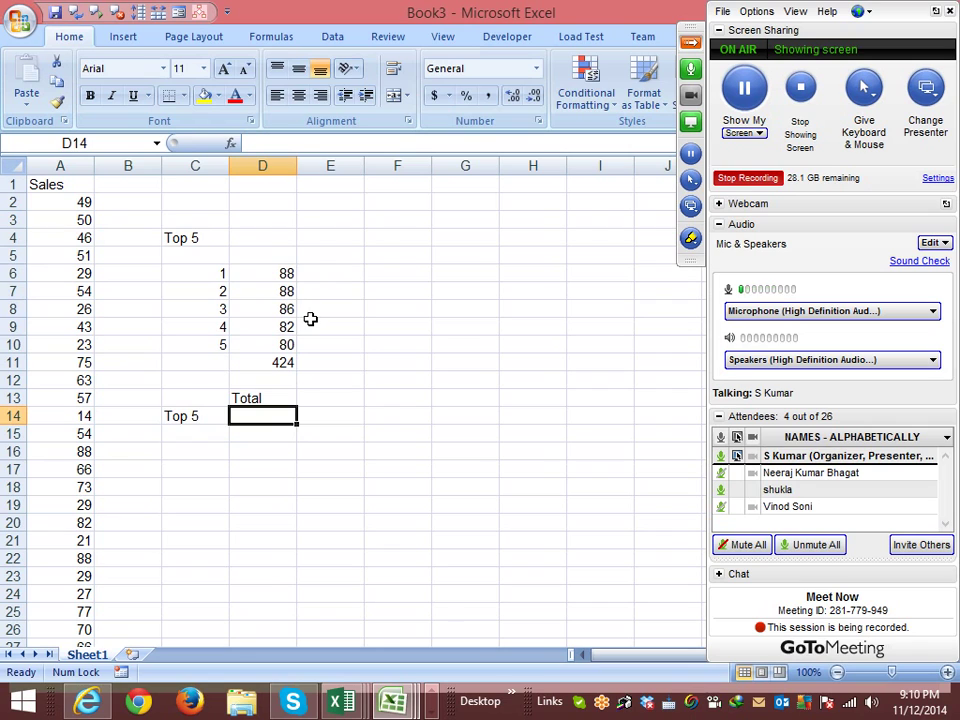
# Start a formula in D14, beside the Top 5 label, with LARGE nested inside SUM
pyautogui.write('=su,')
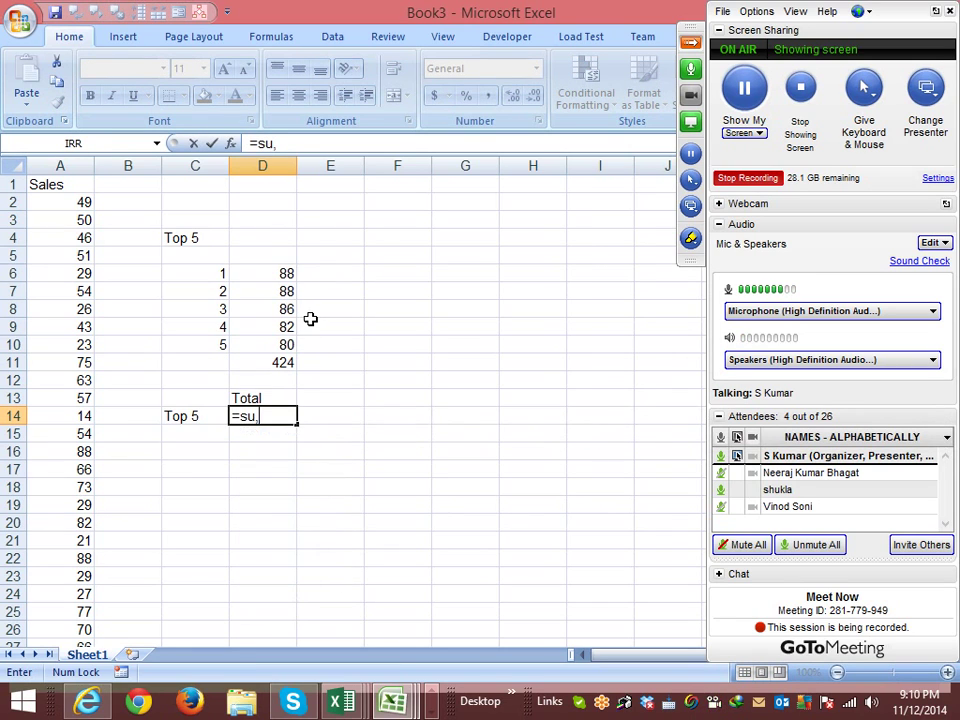
pyautogui.press('Return')
pyautogui.press('Return')
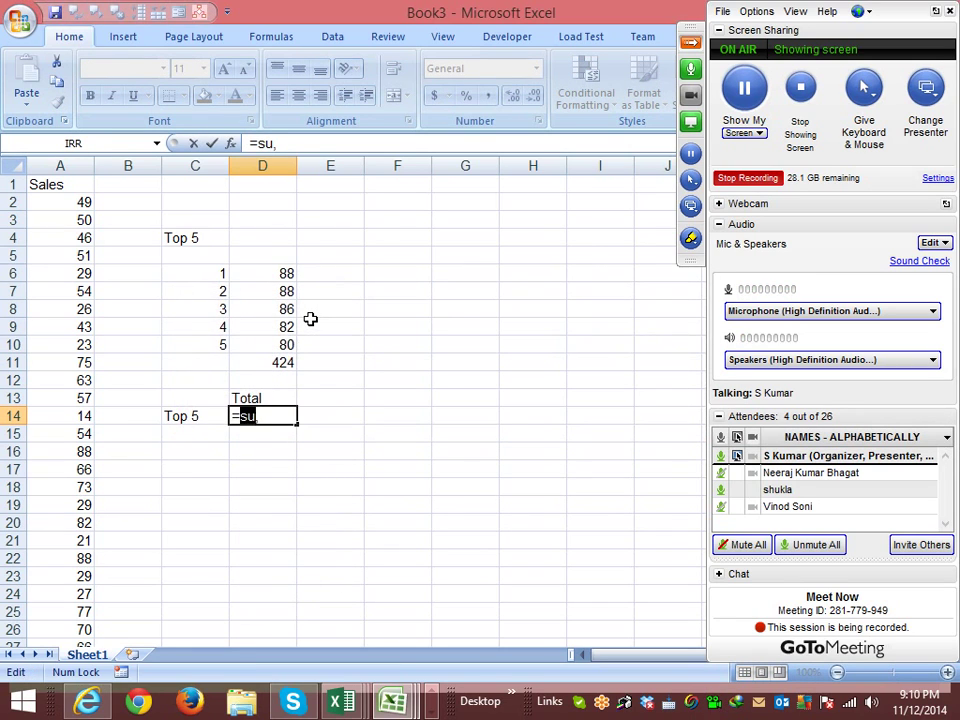
pyautogui.write('sum')
pyautogui.press('Tab')
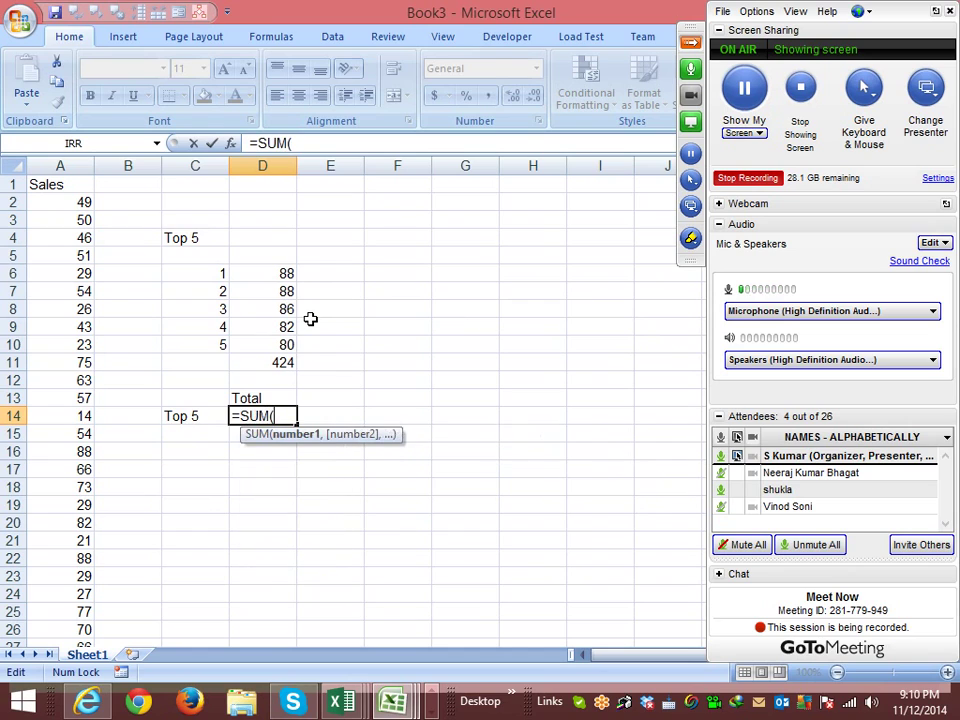
pyautogui.write('lar')
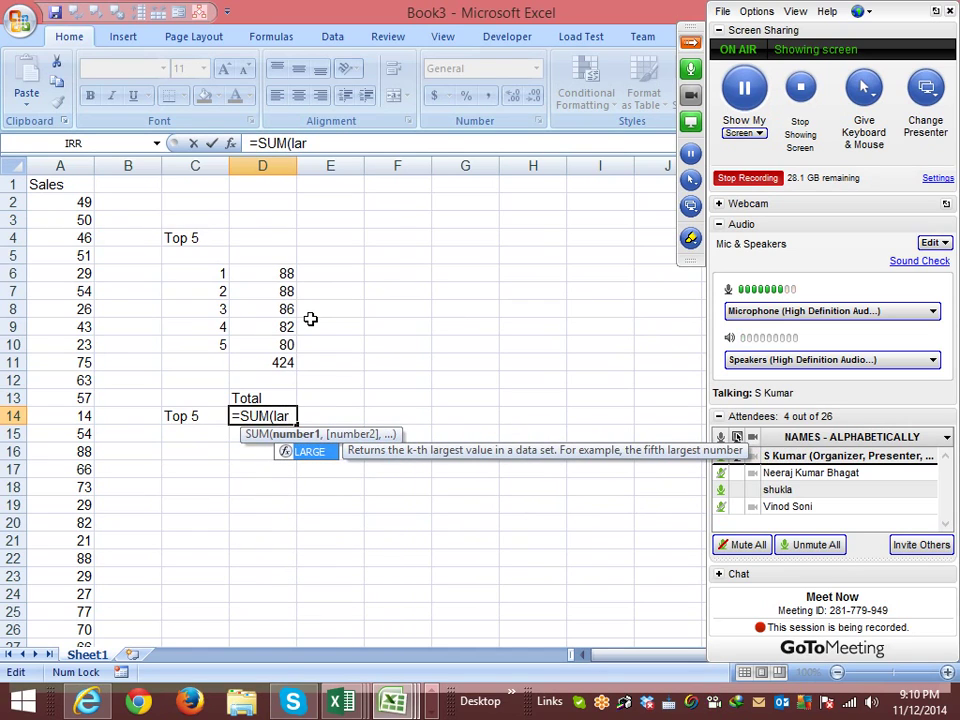
pyautogui.press('Tab')
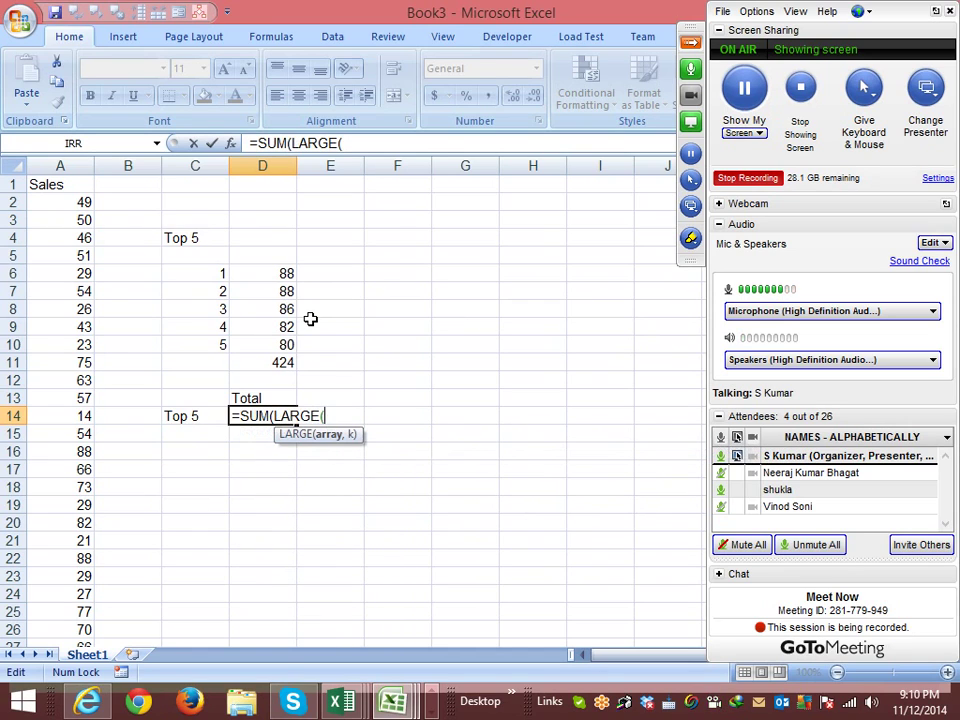
# Complete the D14 formula with A2:A54 as the LARGE array and the constant {1,2,3,4,5} as k
pyautogui.click(65, 206)
pyautogui.press('Return')
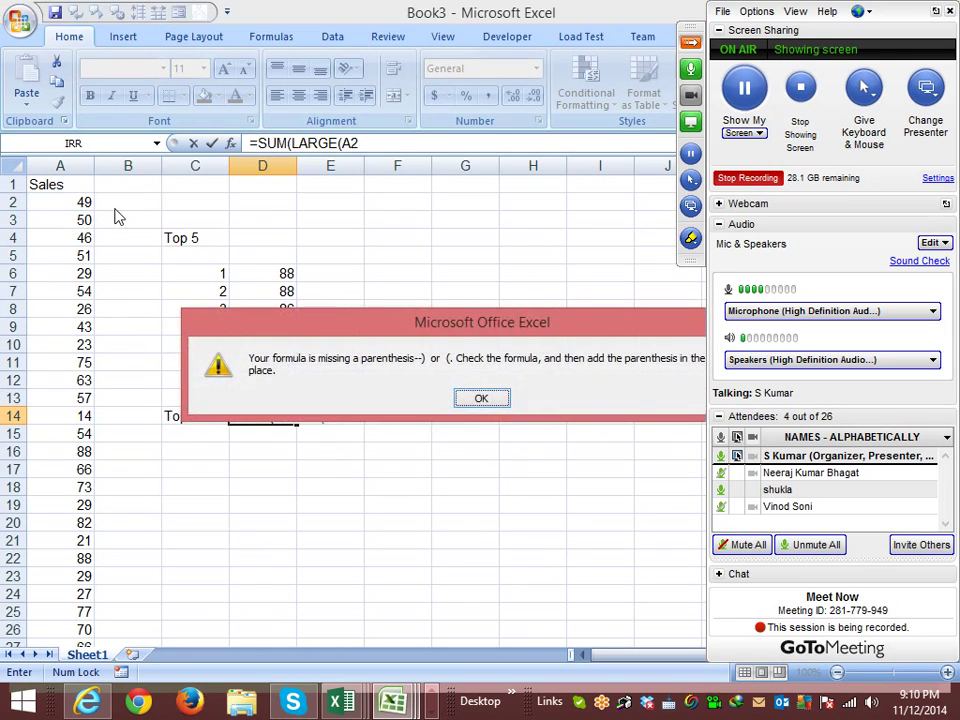
pyautogui.press('Return')
pyautogui.press('BackSpace')
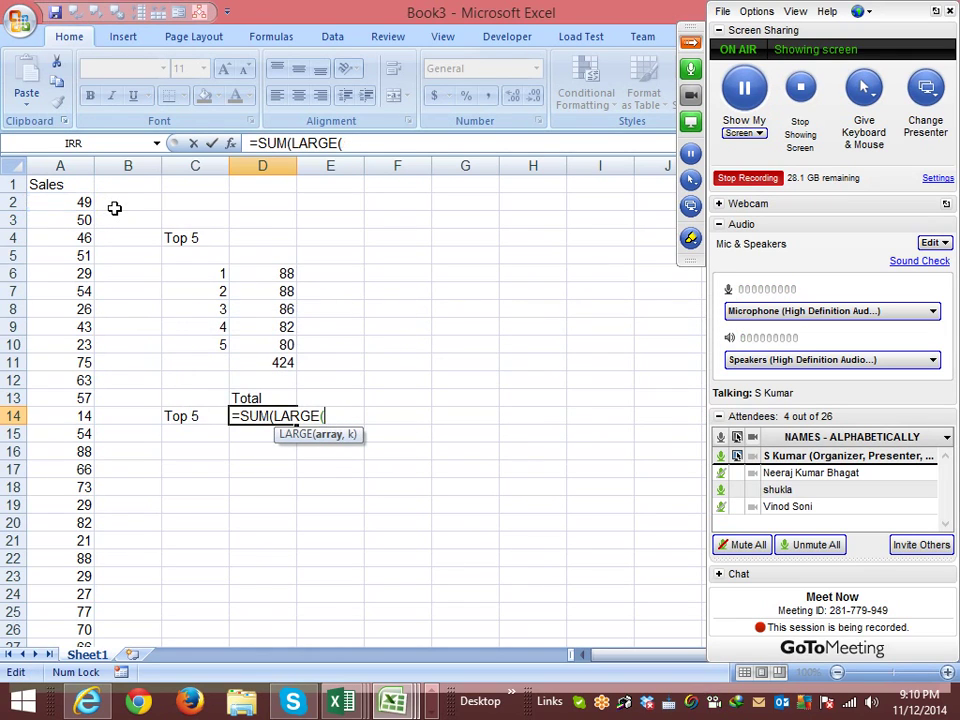
pyautogui.click(74, 201)
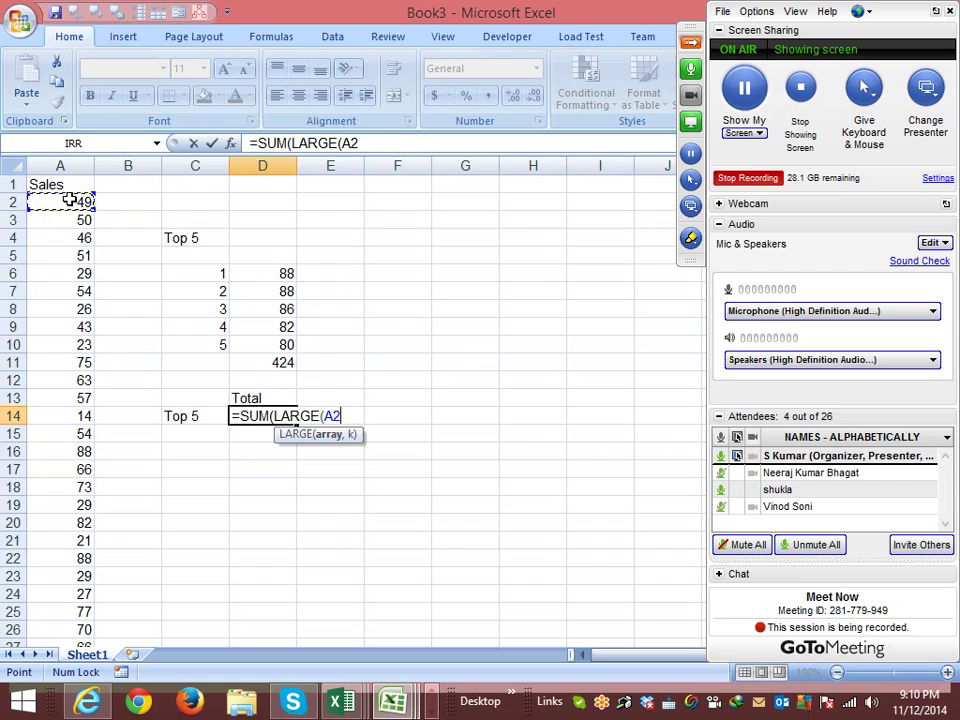
pyautogui.hotkey('ctrl', 'shift', 'Down')
pyautogui.write(',')
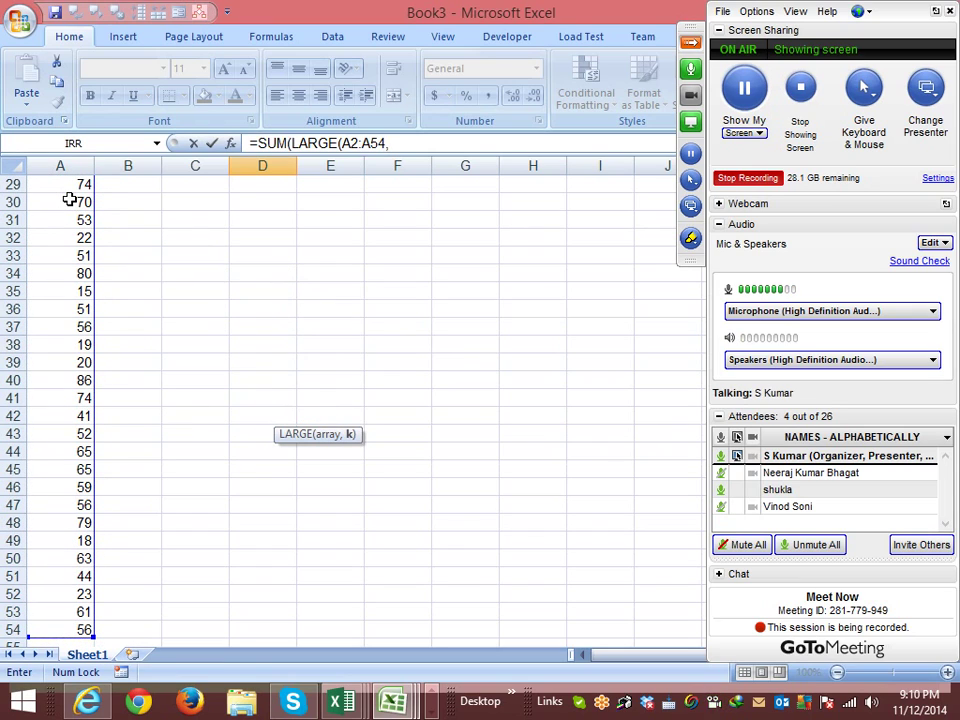
pyautogui.write('{1,2,3,4,')
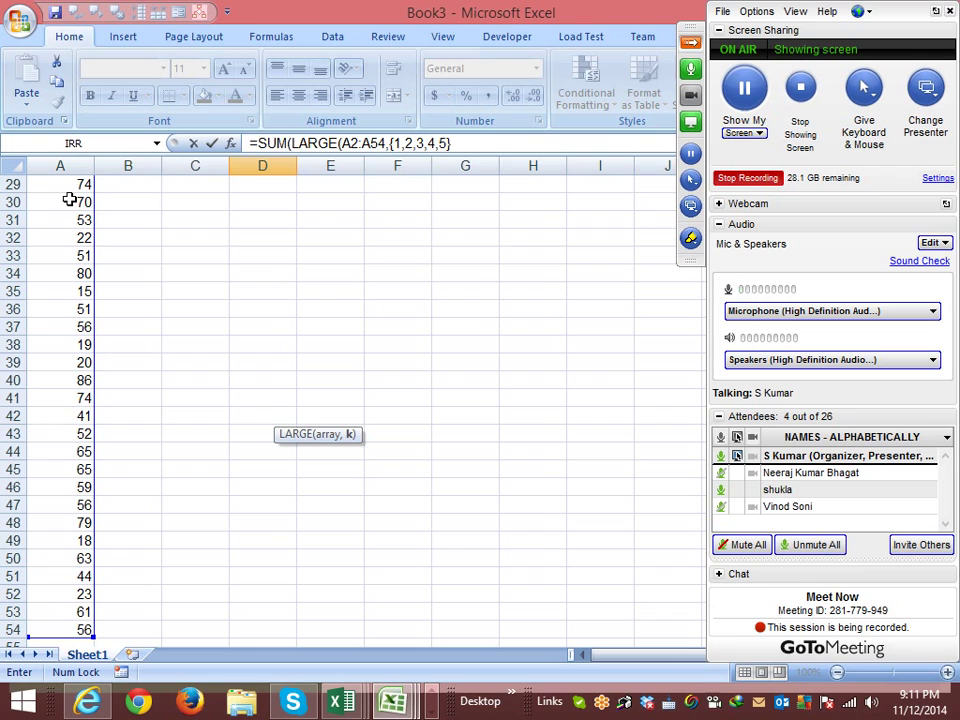
pyautogui.write('5}')
pyautogui.press('Return')
pyautogui.press('Return')
# Examine the ranked values in column D and the array constant inside the D14 formula
pyautogui.press('Up')
pyautogui.press('Up')
pyautogui.press('Up')
pyautogui.press('Up')
pyautogui.press('Up')
pyautogui.press('Up')
pyautogui.press('Up')
pyautogui.press('Up')
pyautogui.press('Down')
pyautogui.press('Down')
pyautogui.press('Down')
pyautogui.press('Down')
pyautogui.press('Down')
pyautogui.press('Down')
pyautogui.press('Down')
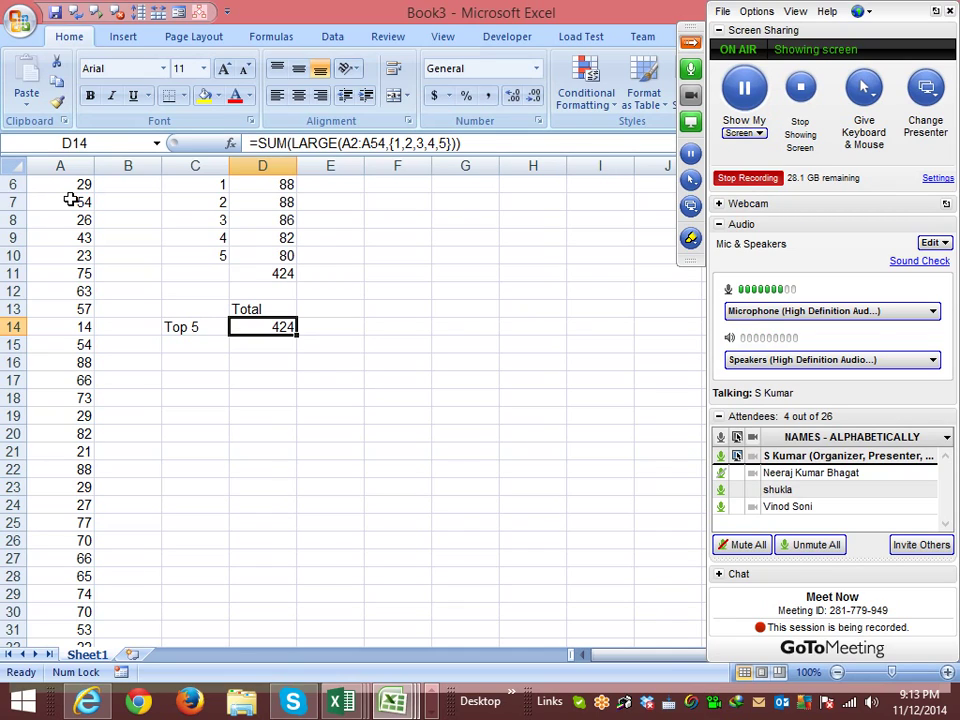
pyautogui.click(450, 143)
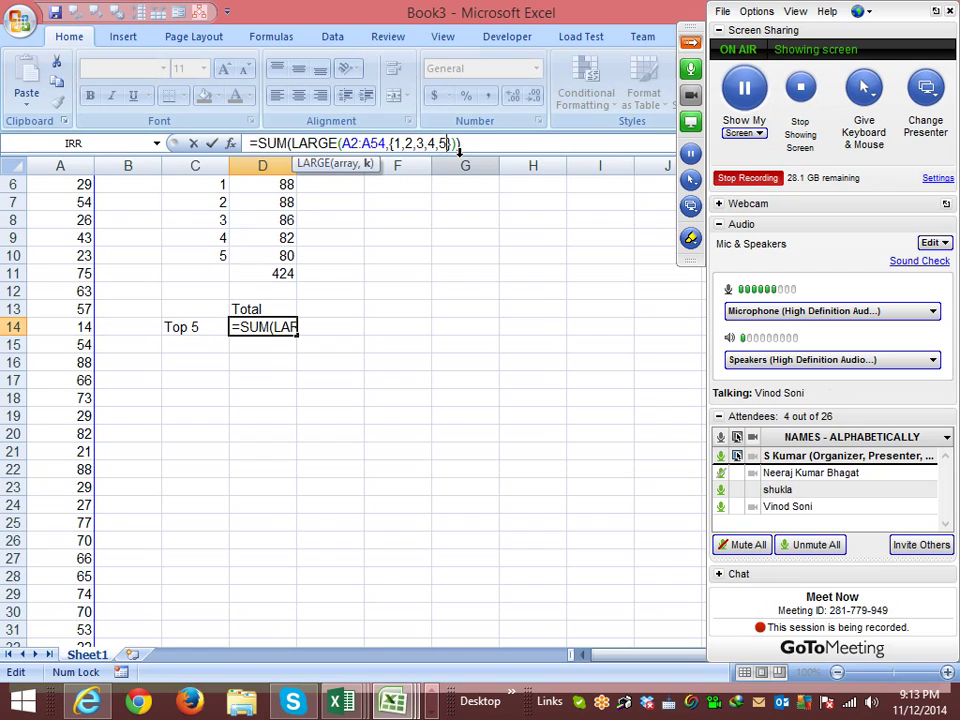
pyautogui.press('Return')
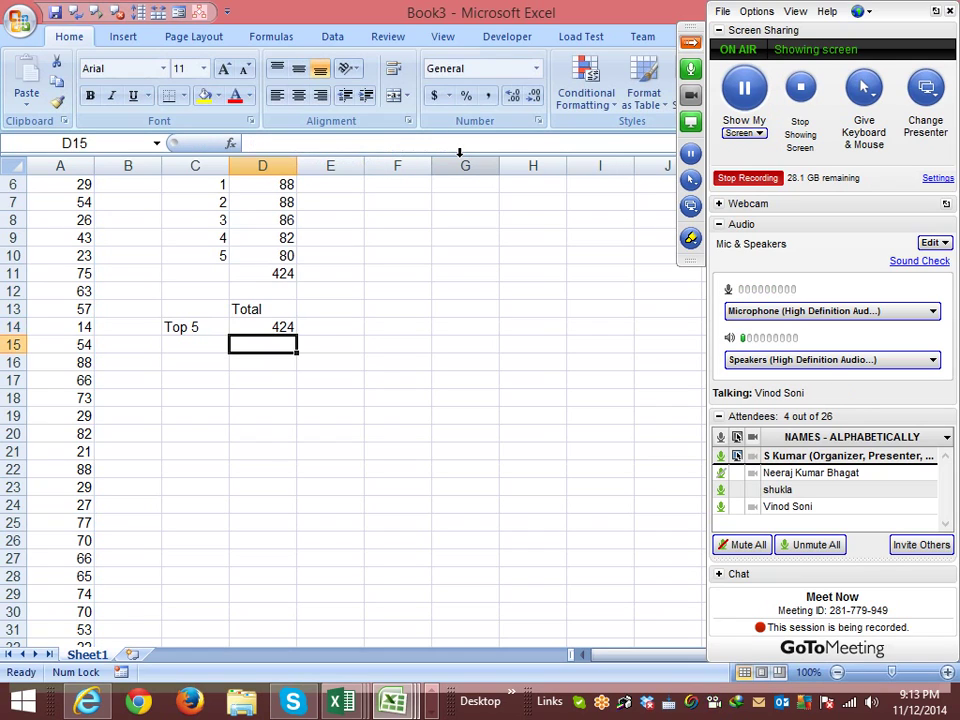
# Move the top 5 total formula from D14 to E14
pyautogui.press('Up')
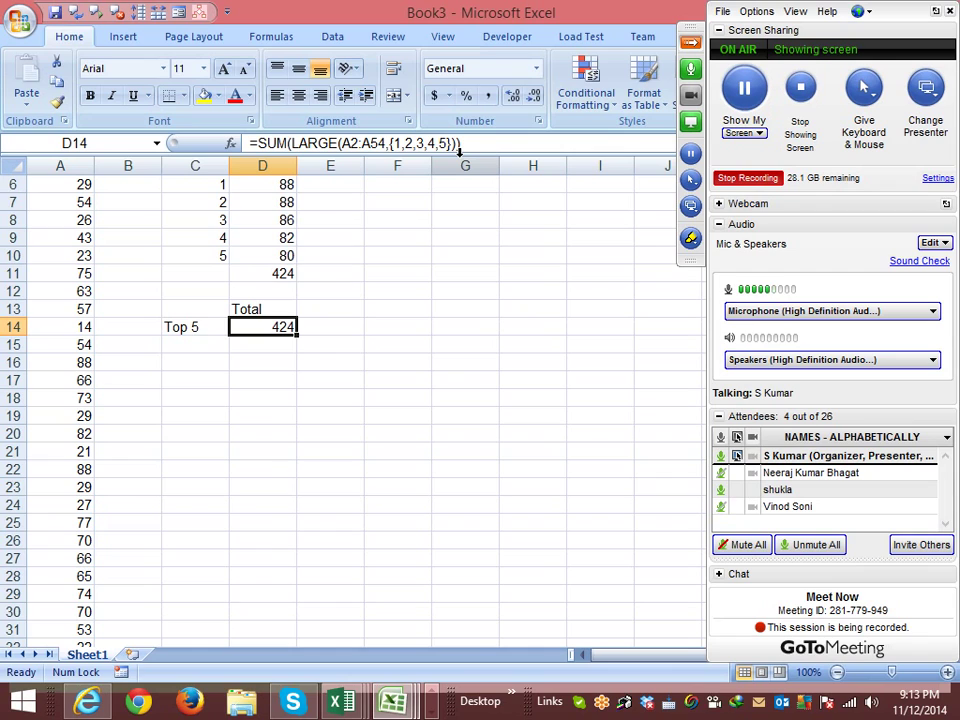
pyautogui.hotkey('ctrl', 'c')
pyautogui.press('Right')
pyautogui.hotkey('ctrl', 'v')
# Change the label in C14 to Top 50
pyautogui.press('Left')
pyautogui.press('Left')
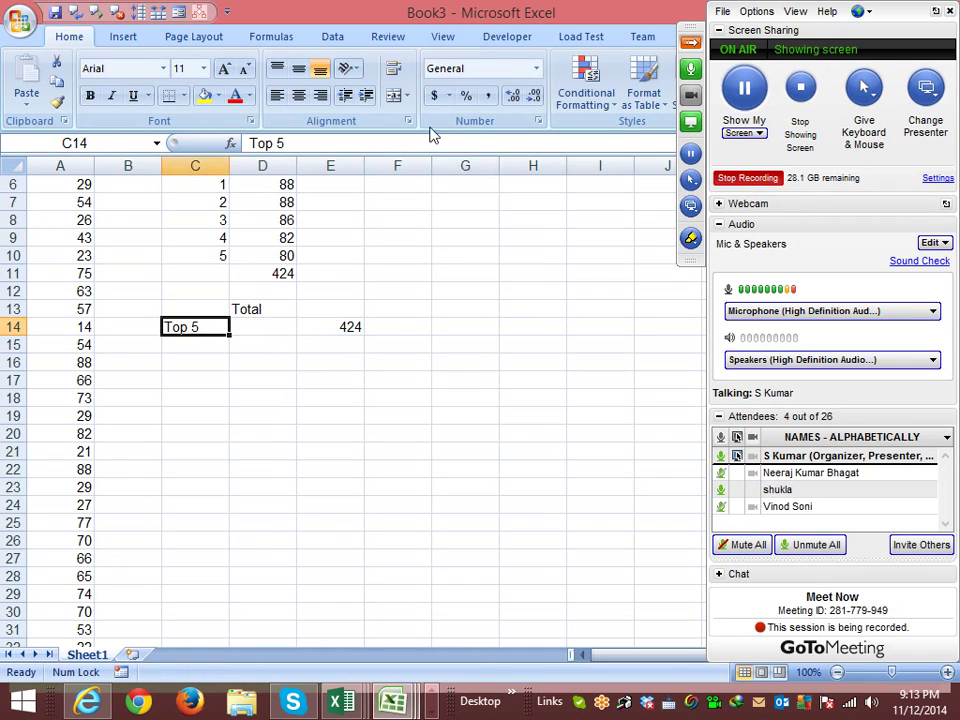
pyautogui.click(355, 137)
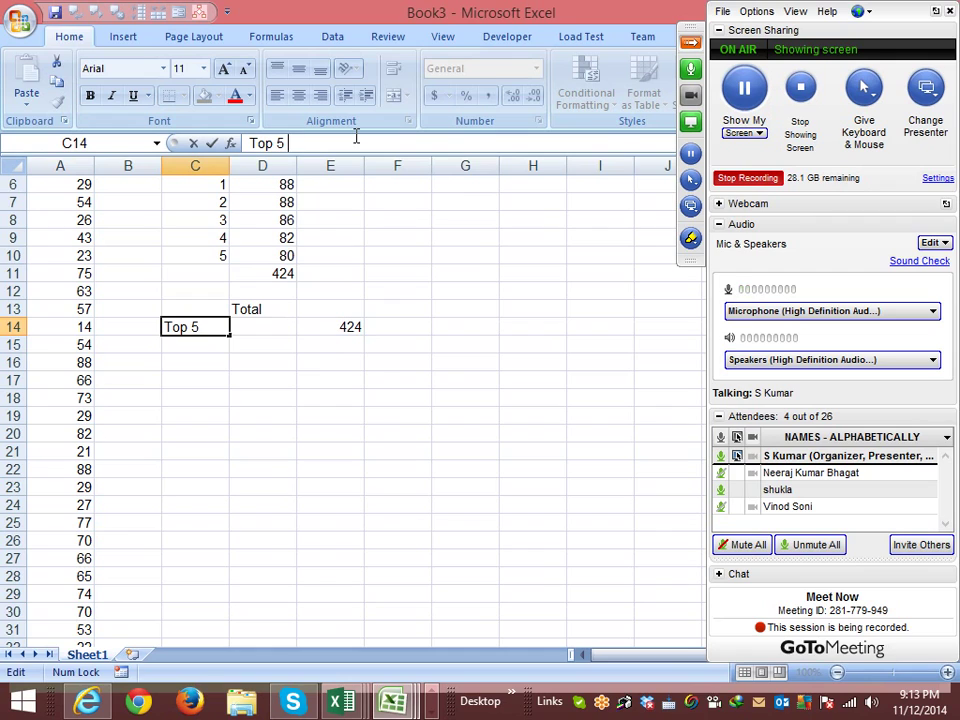
pyautogui.write('0')
pyautogui.press('Return')
# Start a new formula in the empty cell D14 with LARGE nested inside SUM
pyautogui.press('Right')
pyautogui.press('Right')
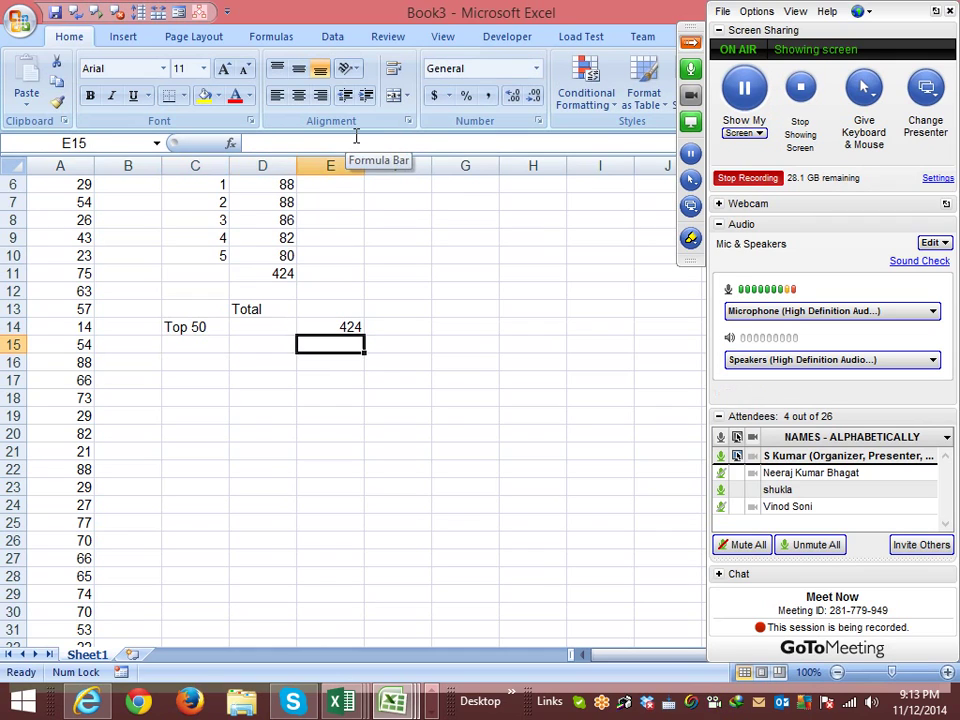
pyautogui.press('Up')
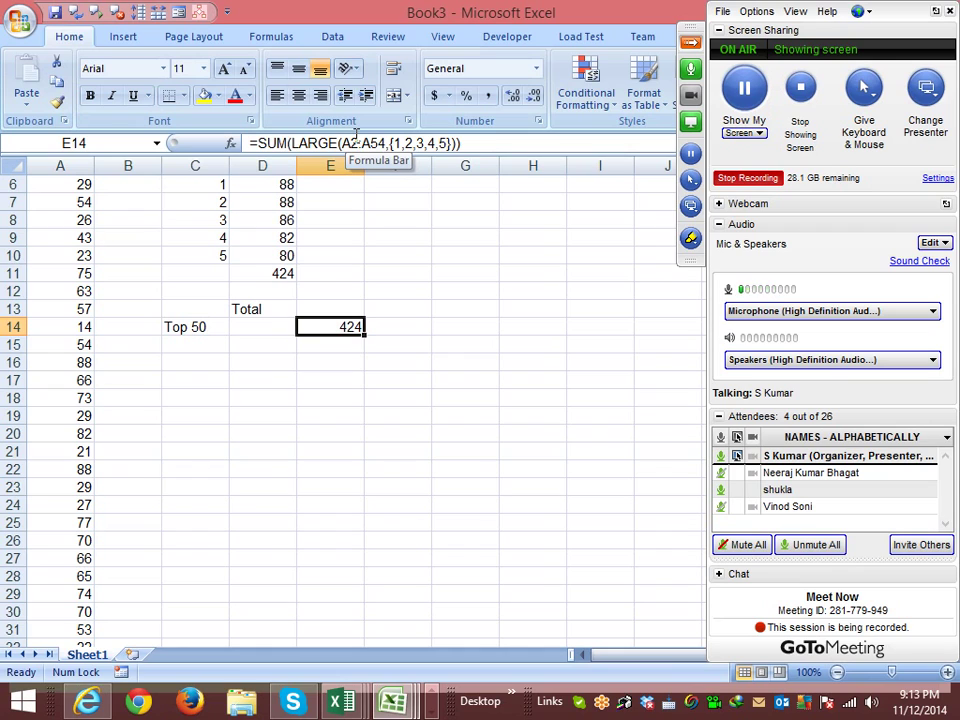
pyautogui.press('Left')
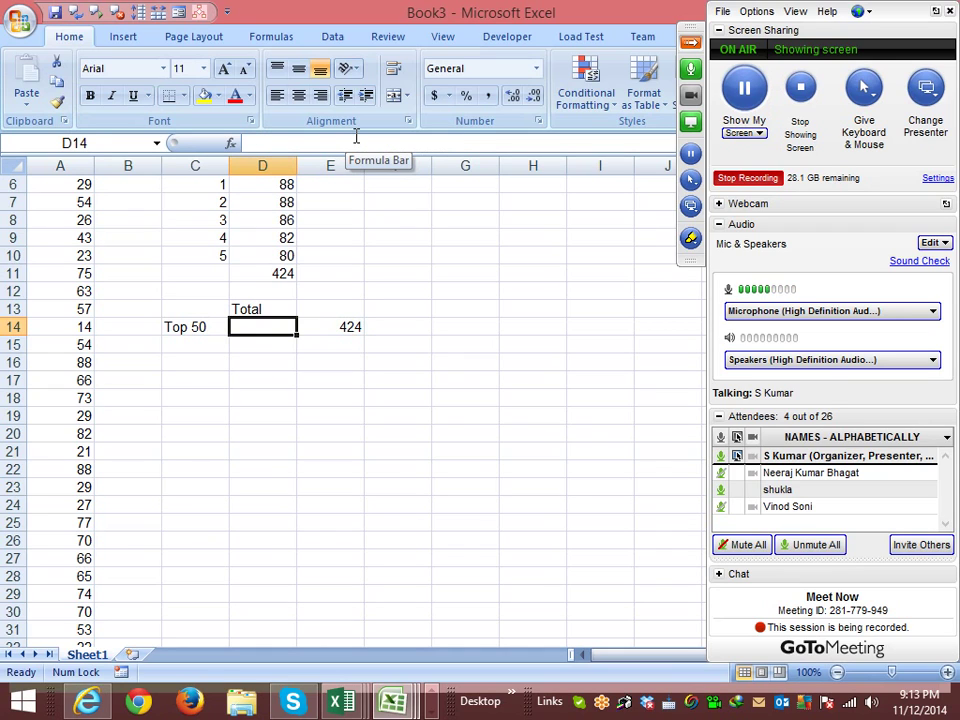
pyautogui.write('=su')
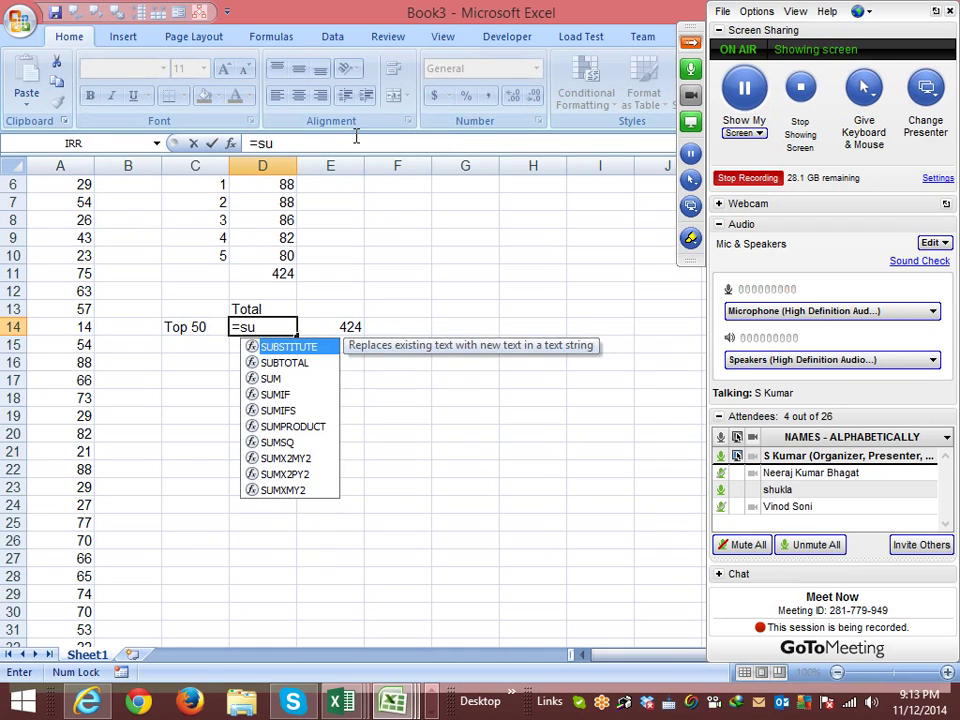
pyautogui.write('m')
pyautogui.press('Tab')
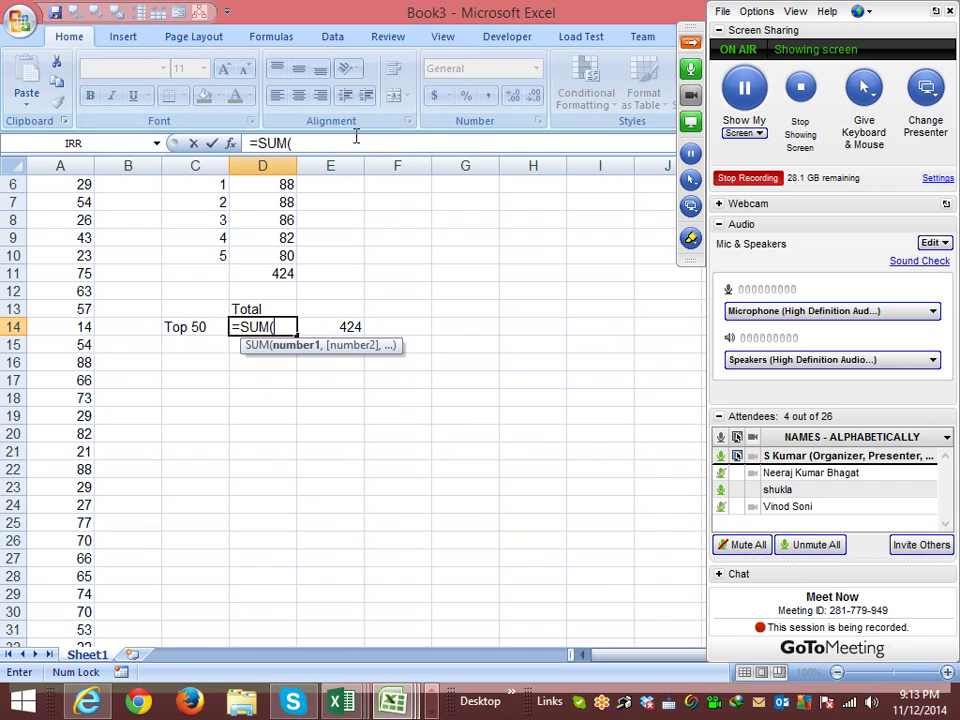
pyautogui.write('la')
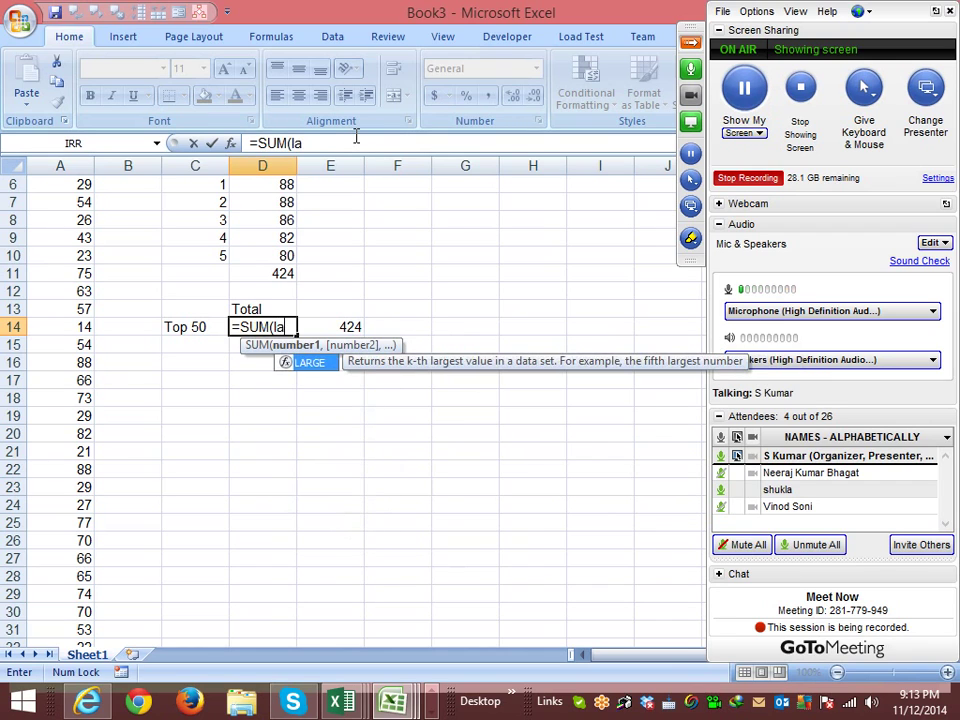
pyautogui.press('Tab')
# Complete the D14 formula as =SUM(LARGE(A2:A54,ROW(1:50))), accepting the proposed parenthesis correction
pyautogui.press('Left')
pyautogui.press('Left')
pyautogui.press('Left')
pyautogui.hotkey('ctrl', 'Up')
pyautogui.press('Down')
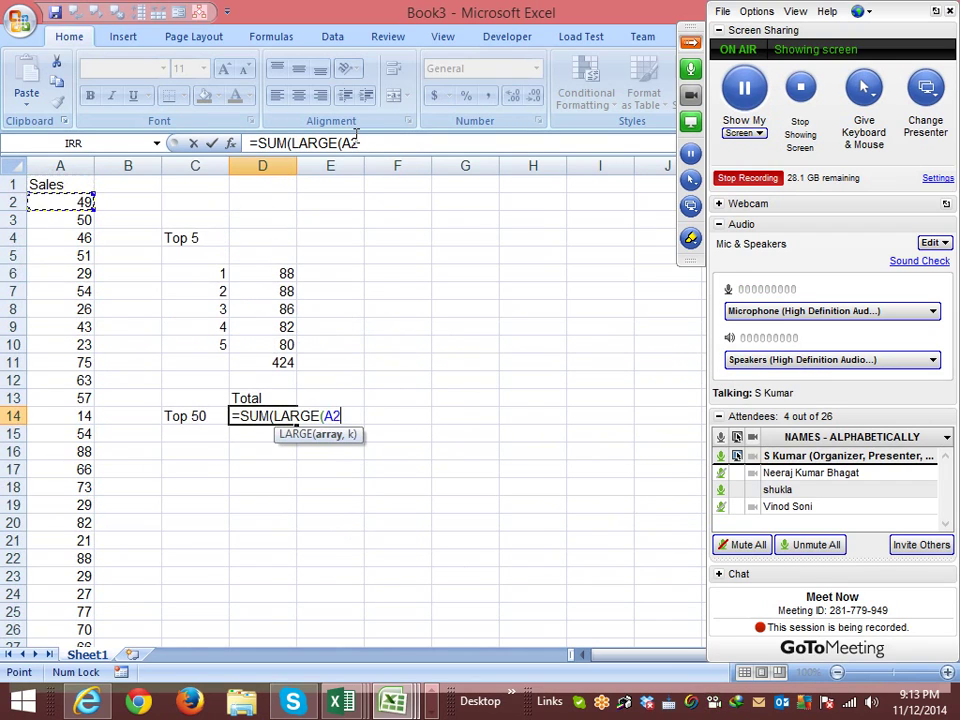
pyautogui.hotkey('ctrl', 'shift', 'Down')
pyautogui.write(',')
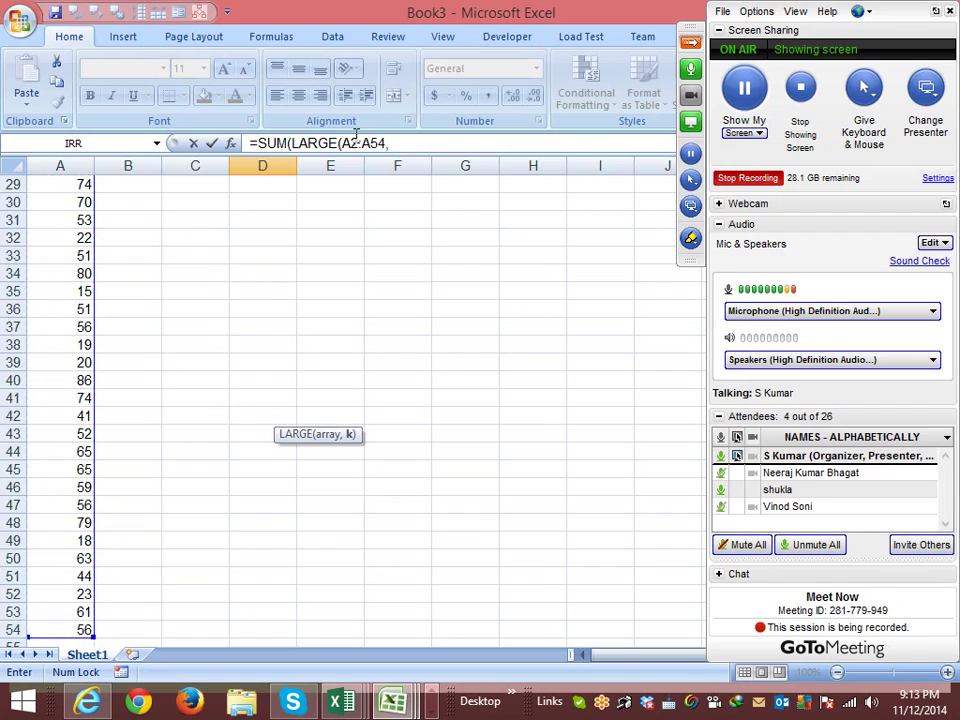
pyautogui.write('ro')
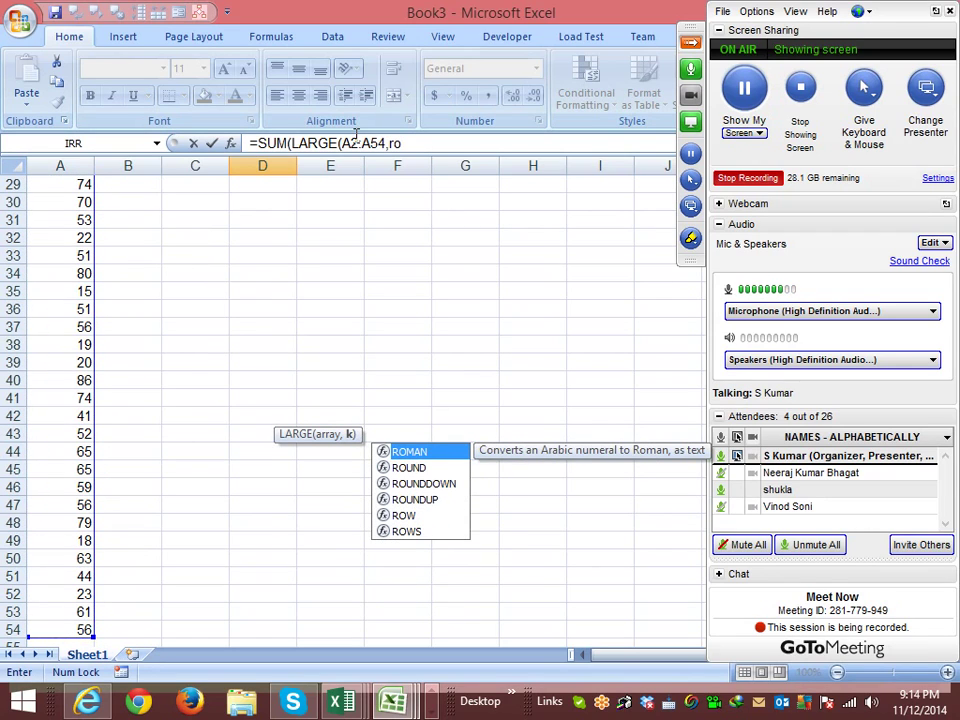
pyautogui.write('w')
pyautogui.press('Tab')
pyautogui.write('1:50')
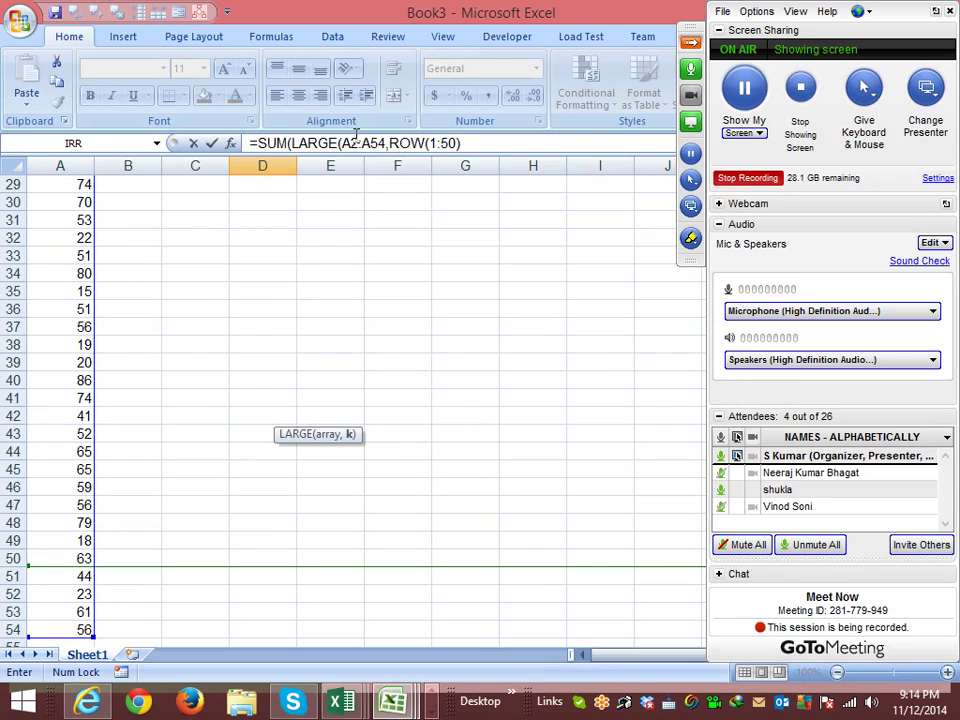
pyautogui.press('Return')
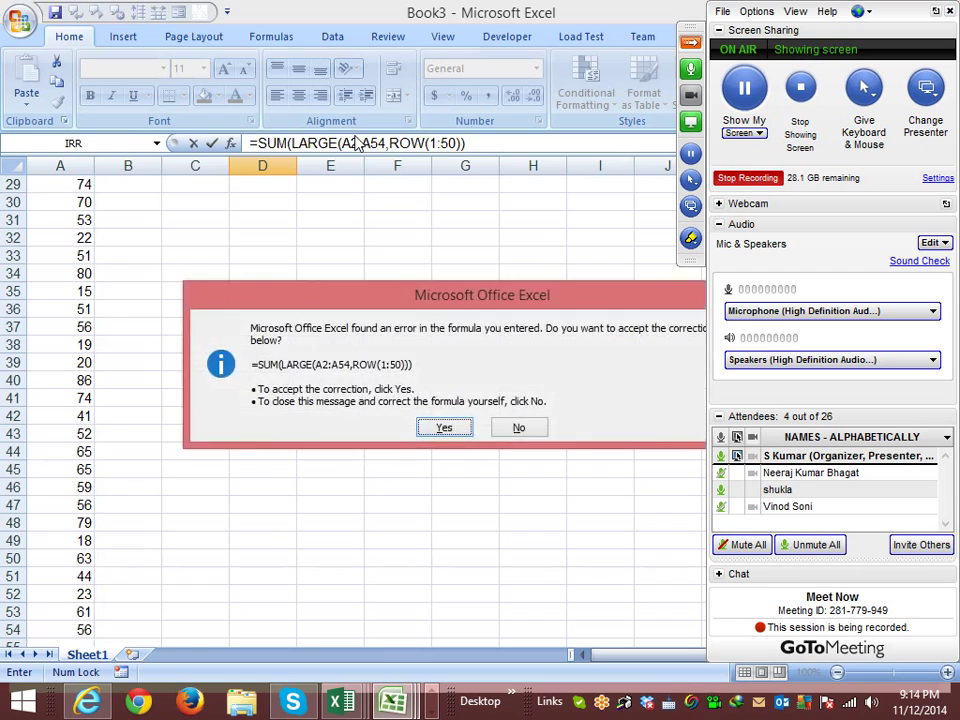
pyautogui.press('Return')
# Re-enter the SUM, LARGE and ROW formula in D14 as an array formula
pyautogui.press('Up')
pyautogui.press('Up')
pyautogui.press('Up')
pyautogui.press('Up')
pyautogui.press('Up')
pyautogui.press('Up')
pyautogui.press('Down')
pyautogui.press('Down')
pyautogui.press('Down')
pyautogui.press('Down')
pyautogui.press('Down')
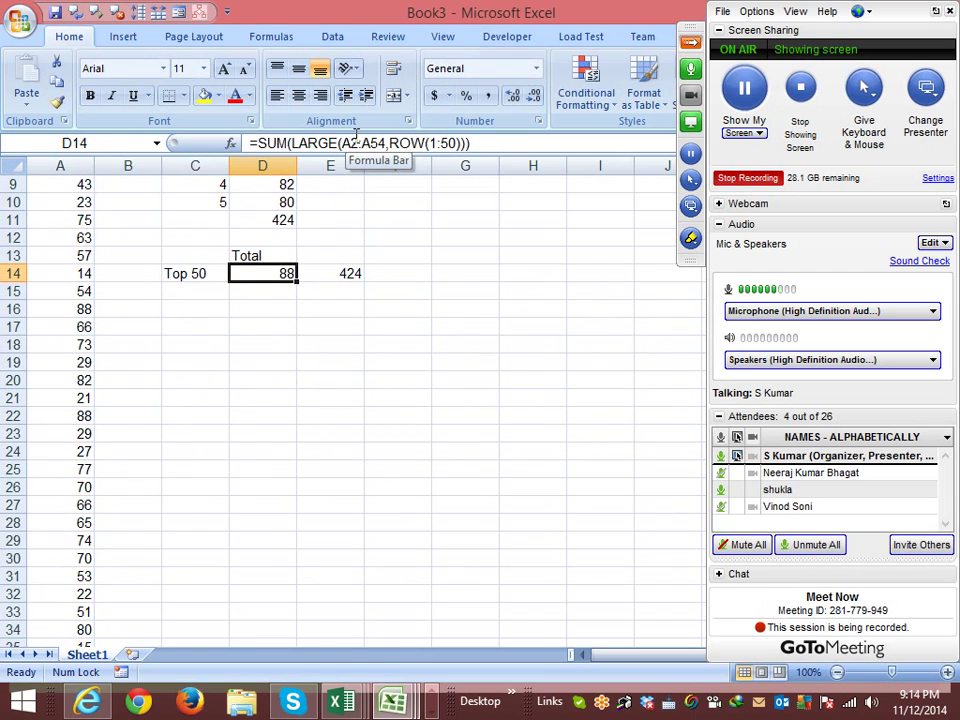
pyautogui.press('F2')
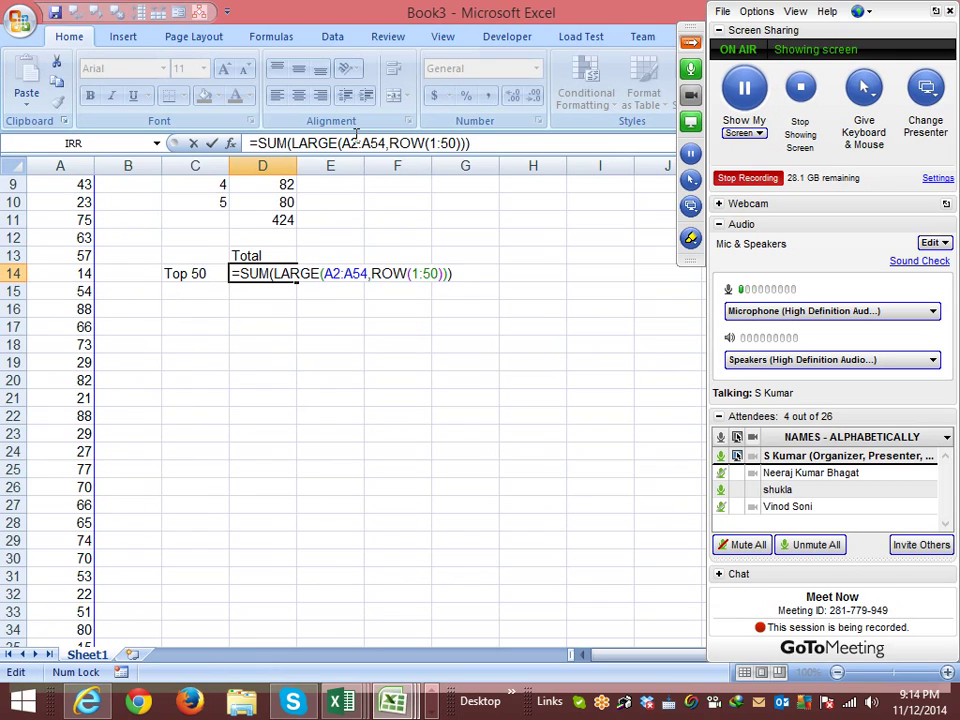
pyautogui.hotkey('ctrl', 'shift', 'Return')
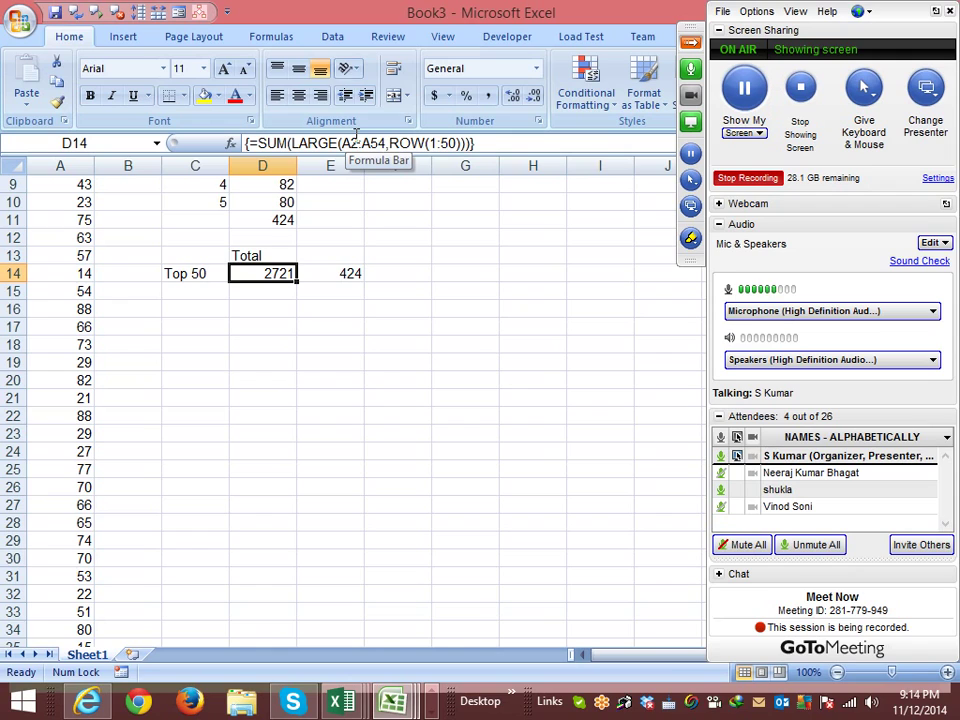
# Evaluate the D14 array formula stage by stage down to its final result
pyautogui.press('F2')
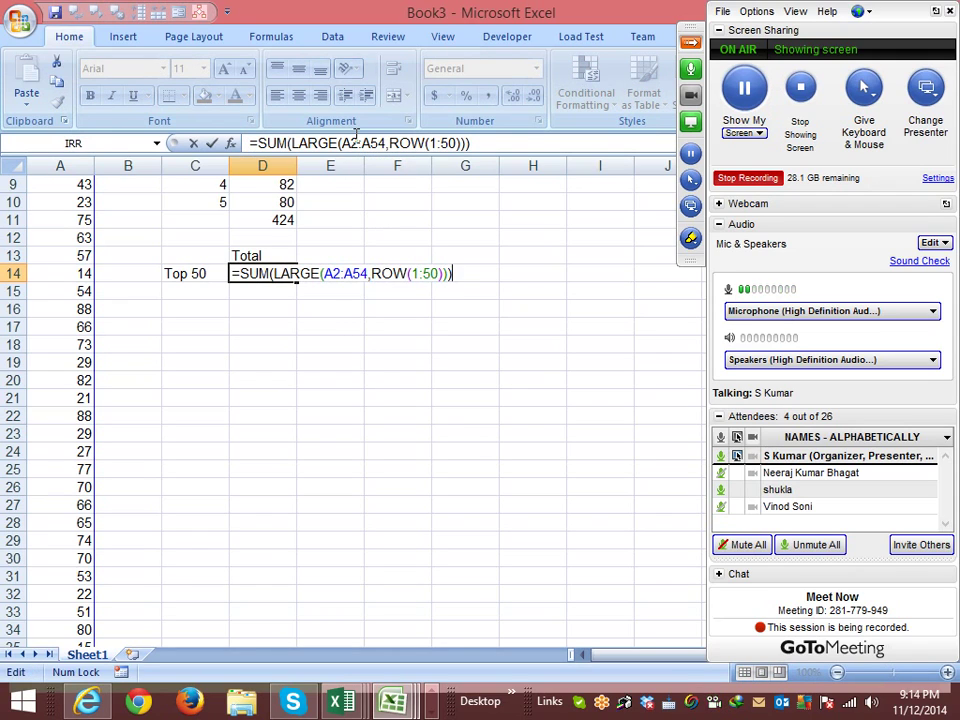
pyautogui.hotkey('ctrl', 'shift', 'Return')
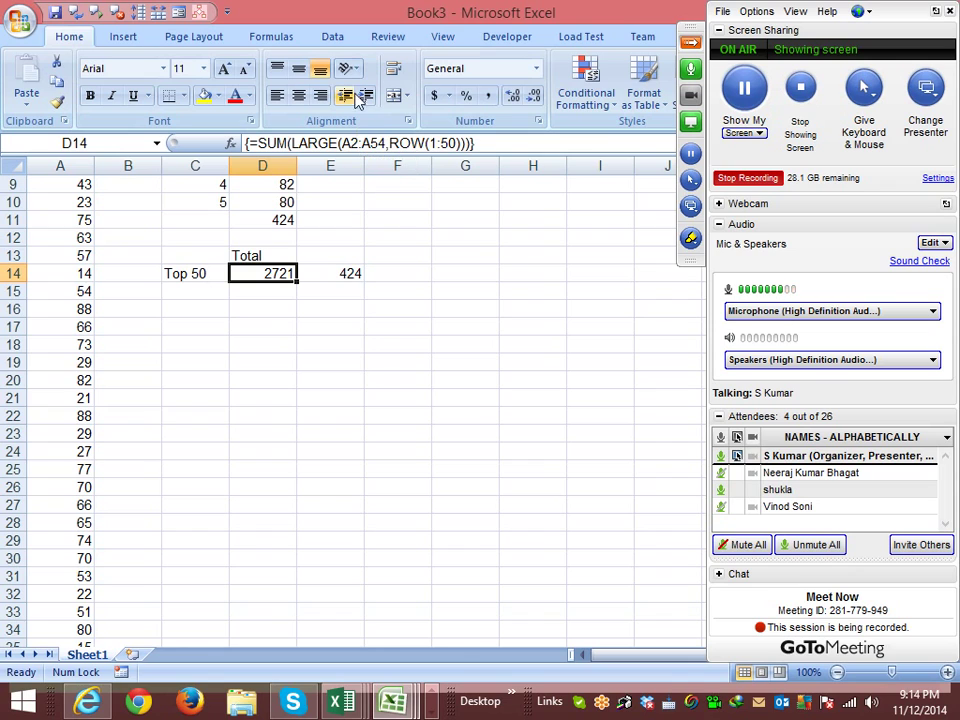
pyautogui.click(690, 43)
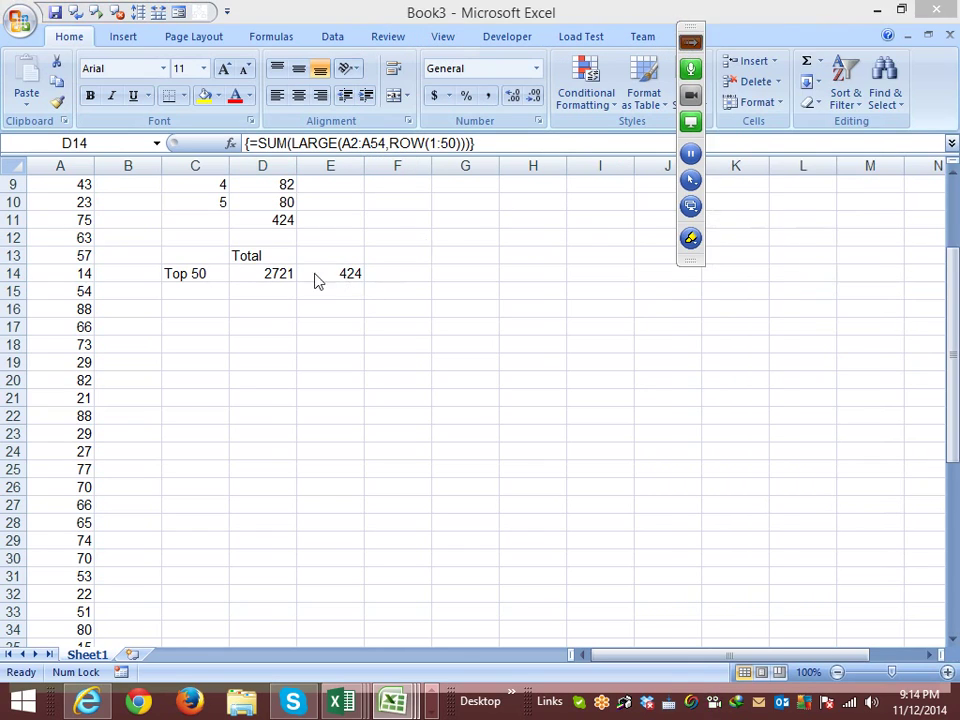
pyautogui.click(271, 37)
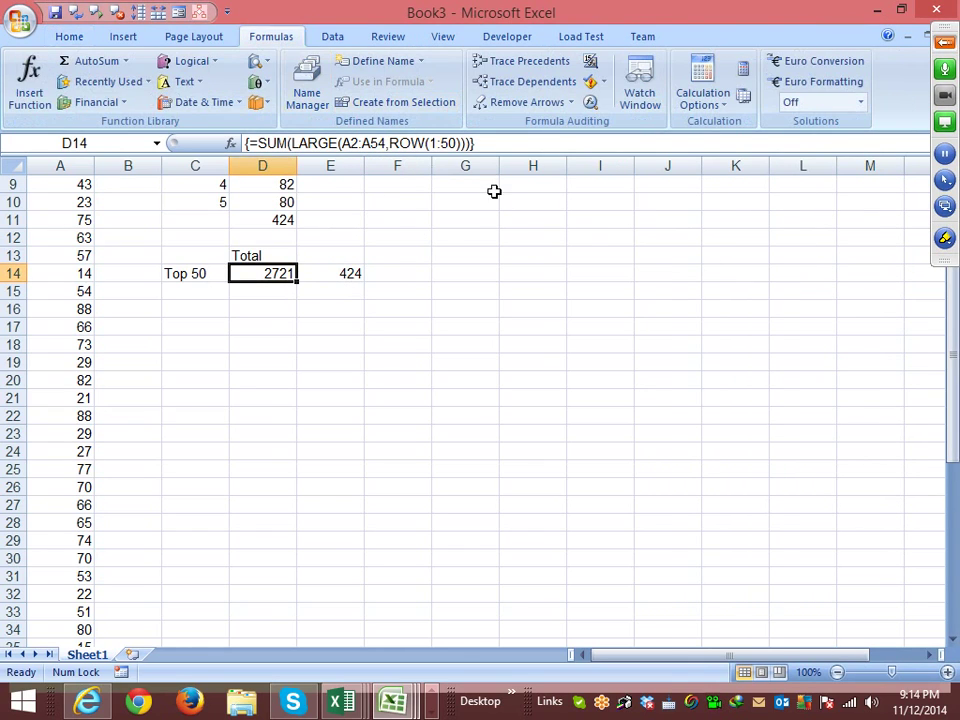
pyautogui.click(591, 104)
pyautogui.moveTo(306, 133); pyautogui.dragTo(668, 200)
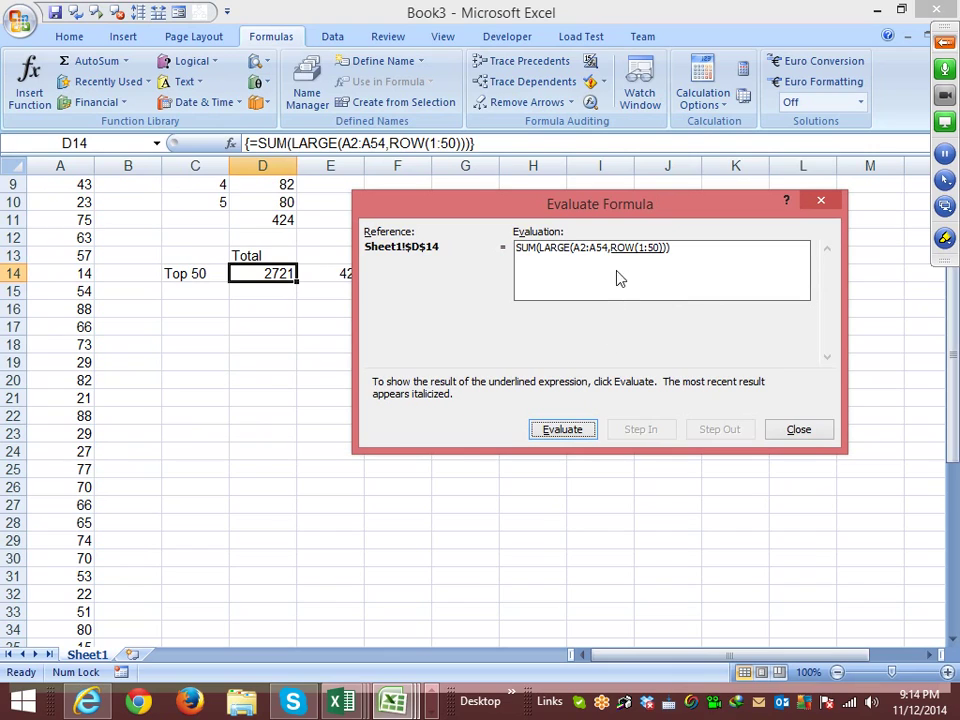
pyautogui.click(560, 429)
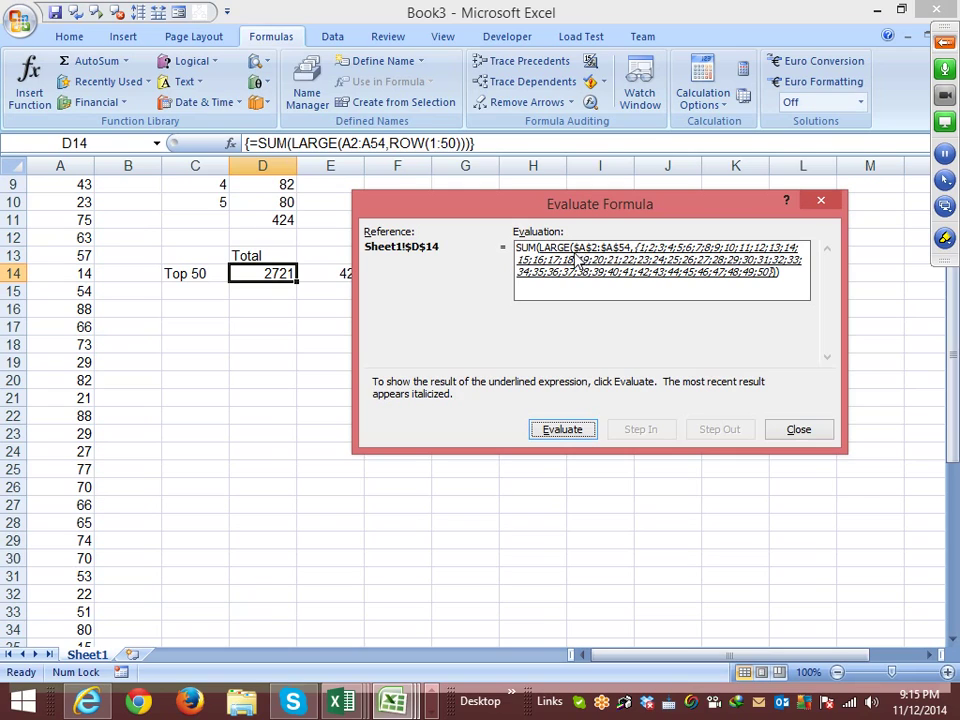
pyautogui.click(560, 429)
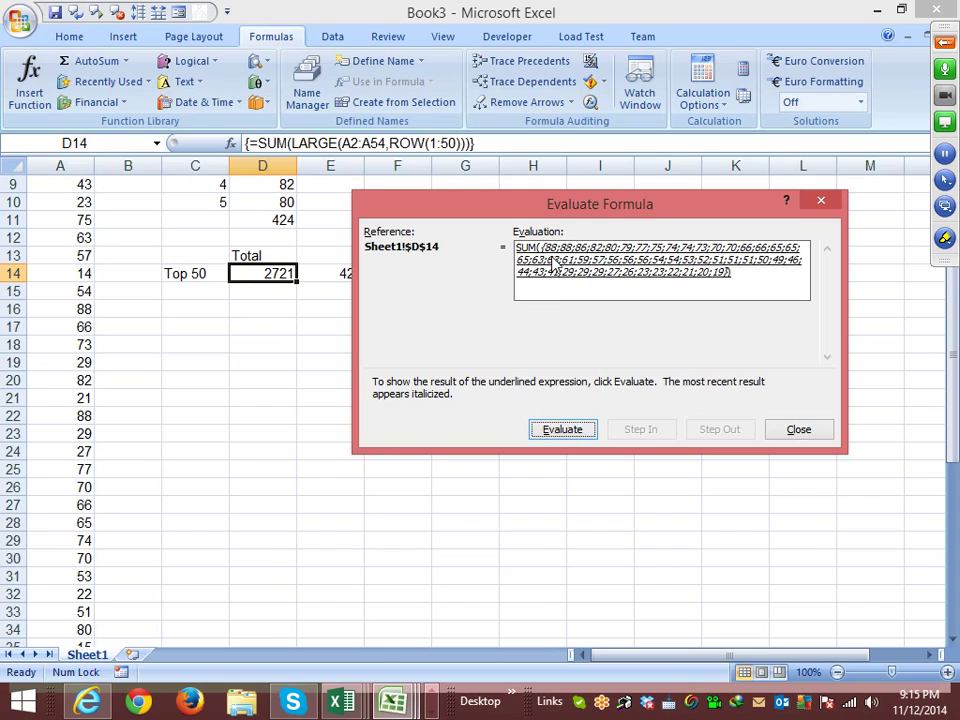
pyautogui.click(548, 435)
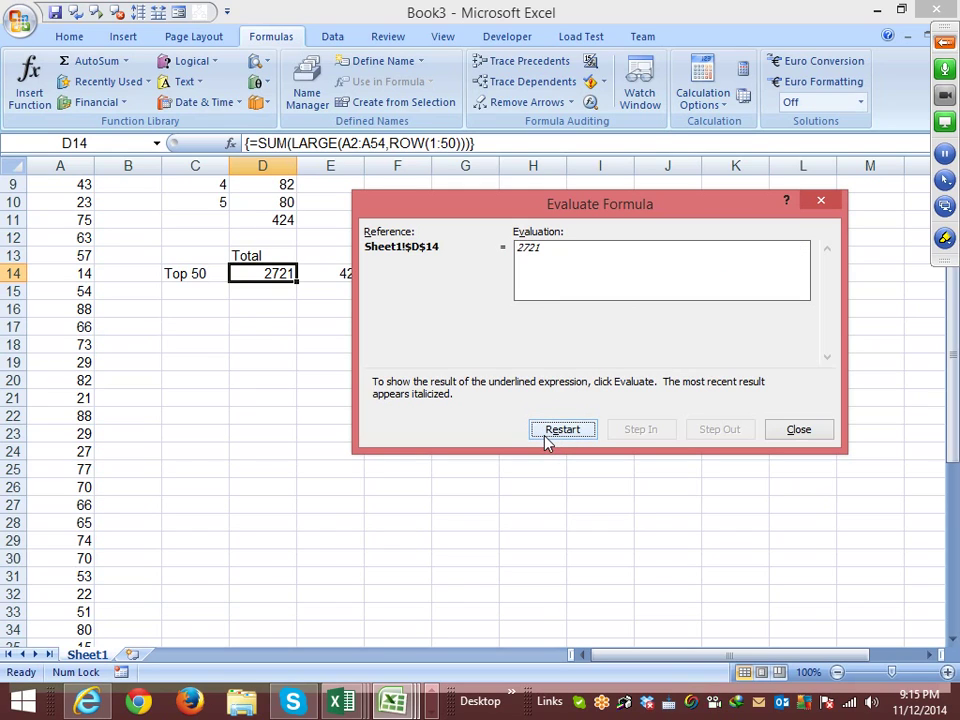
pyautogui.click(823, 433)
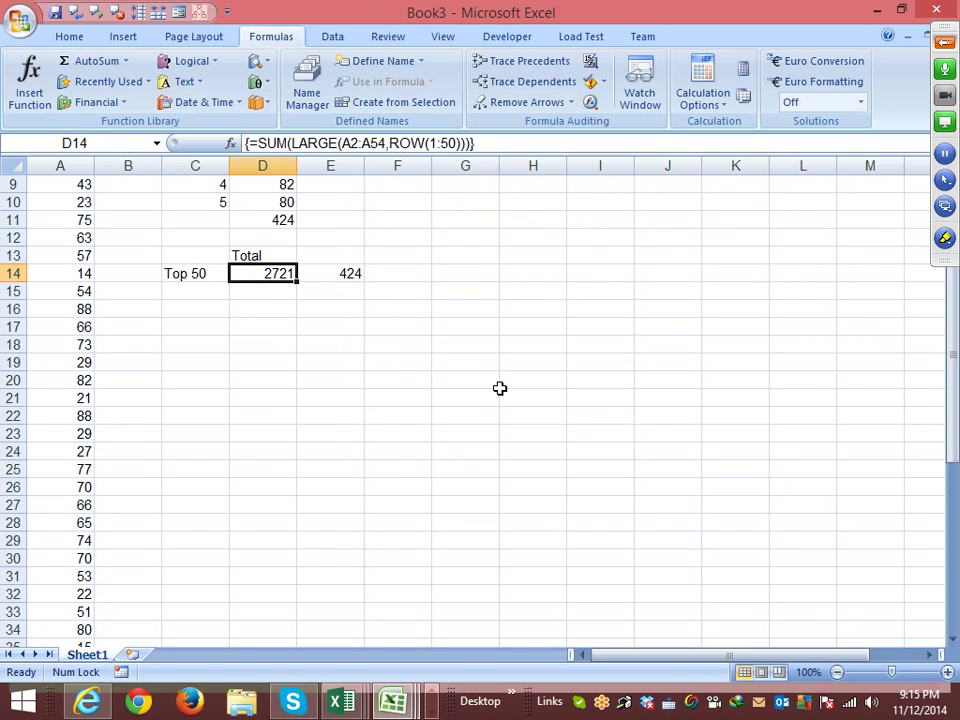
# Move the array formula from D14 to E15
pyautogui.hotkey('ctrl', 'c')
pyautogui.press('Right')
pyautogui.press('Down')
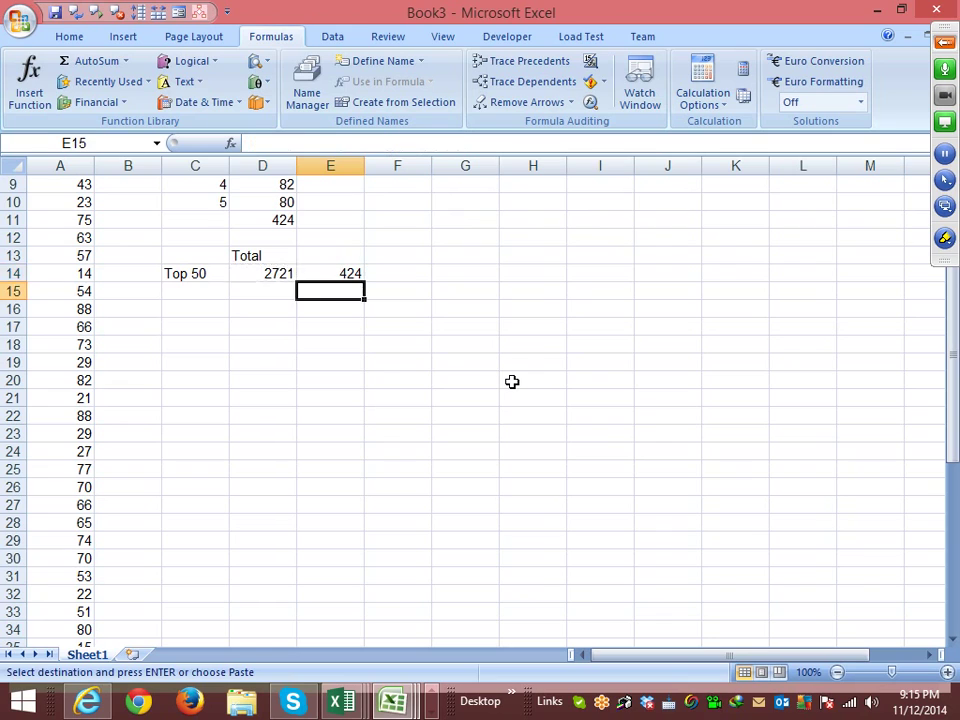
pyautogui.press('Return')
# Change the label in C14 to Top 10
pyautogui.press('Left')
pyautogui.press('Left')
pyautogui.press('Up')
pyautogui.press('F2')
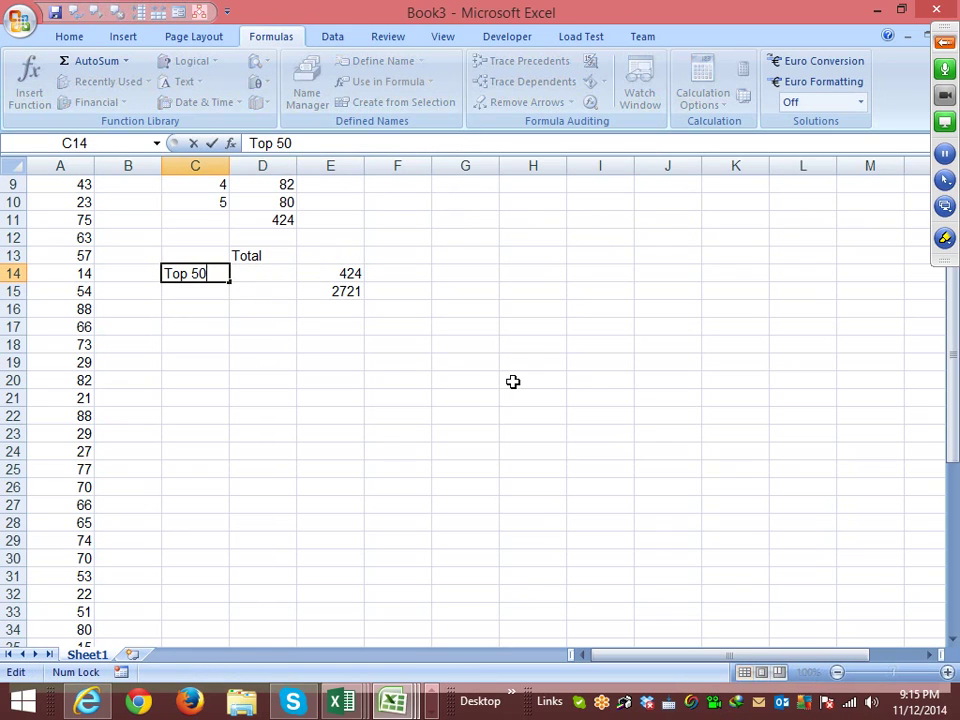
pyautogui.press('BackSpace')
pyautogui.press('BackSpace')
pyautogui.press('BackSpace')
pyautogui.write('10')
pyautogui.press('Return')
pyautogui.press('Up')
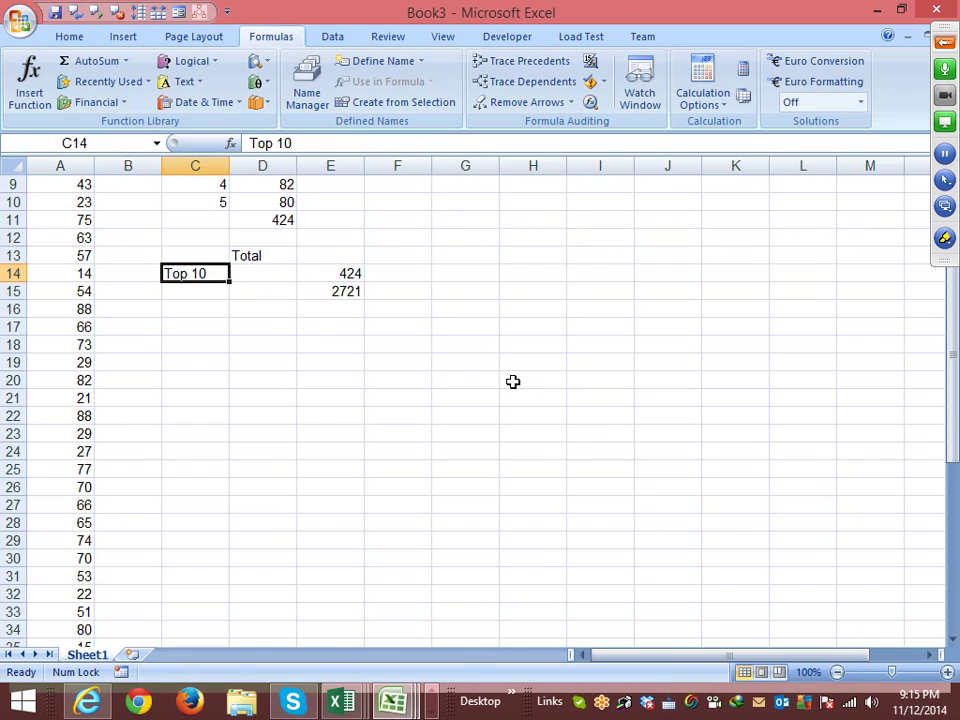
# Copy the formula text from E15 into the empty cell D14, leaving E15 as an array formula
pyautogui.press('Right')
pyautogui.press('Right')
pyautogui.press('Down')
pyautogui.press('Up')
pyautogui.press('Down')
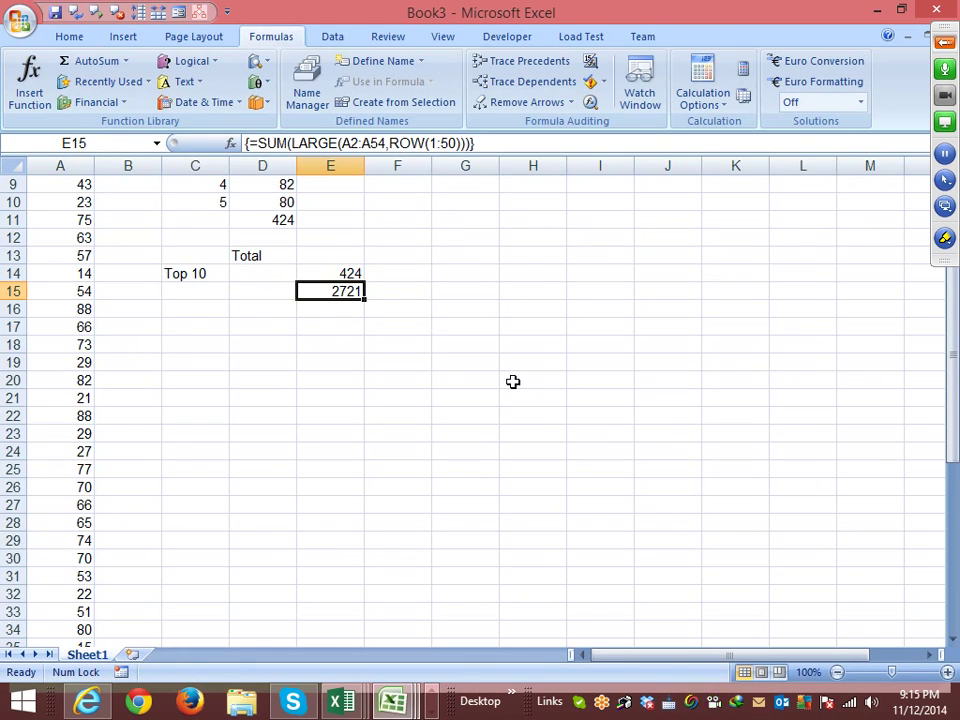
pyautogui.press('Left')
pyautogui.press('Up')
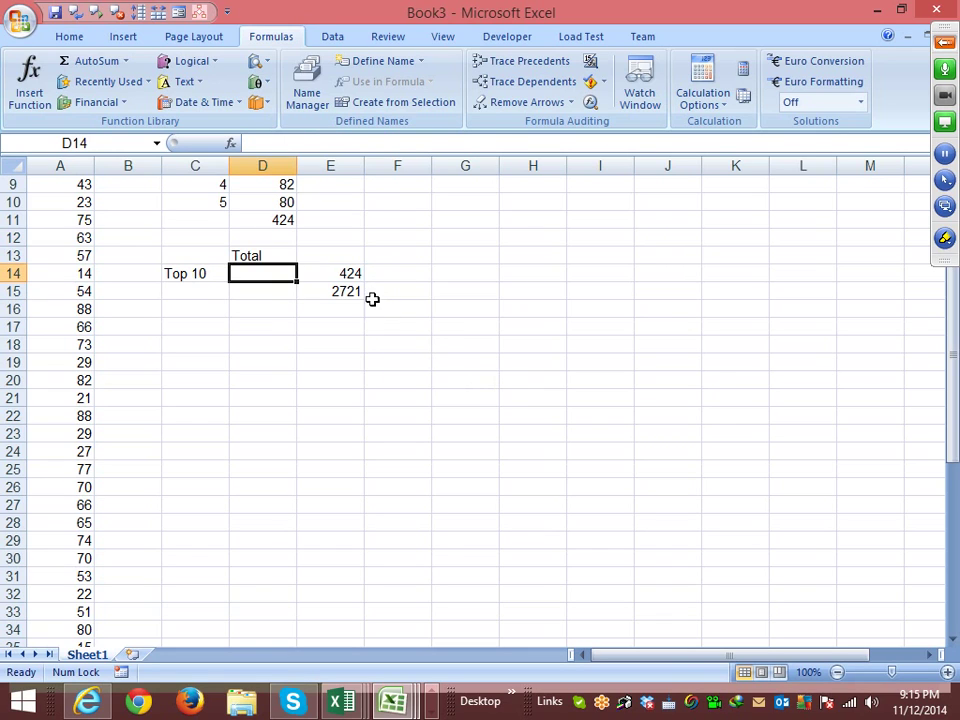
pyautogui.press('Right')
pyautogui.press('Down')
pyautogui.moveTo(499, 142); pyautogui.dragTo(210, 150)
pyautogui.hotkey('ctrl', 'c')
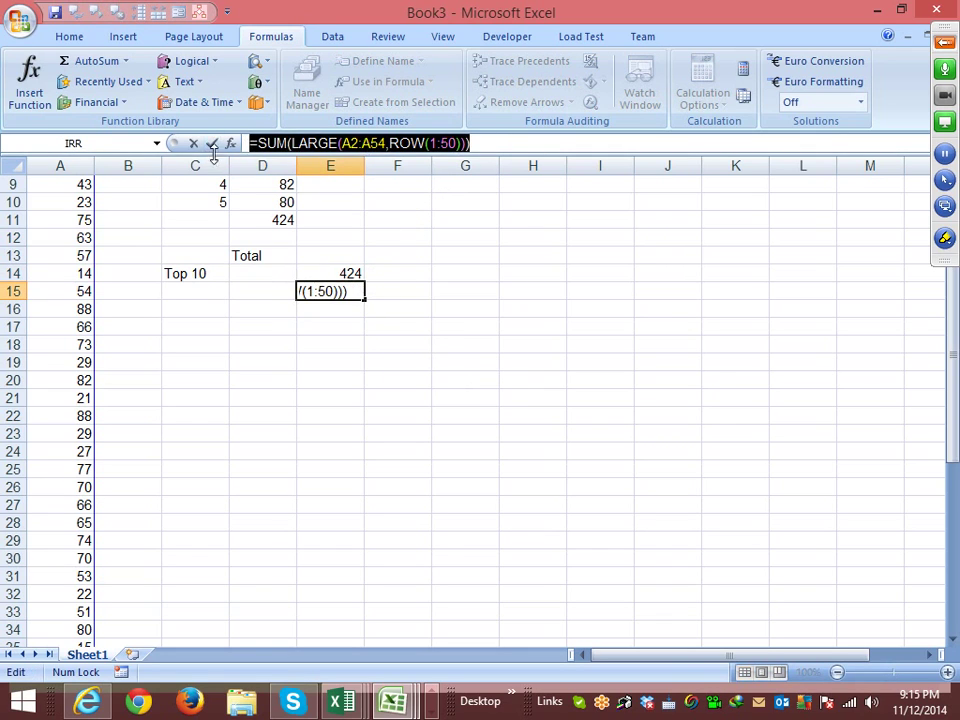
pyautogui.hotkey('ctrl', 'shift', 'Return')
pyautogui.click(245, 275)
pyautogui.hotkey('ctrl', 'v')
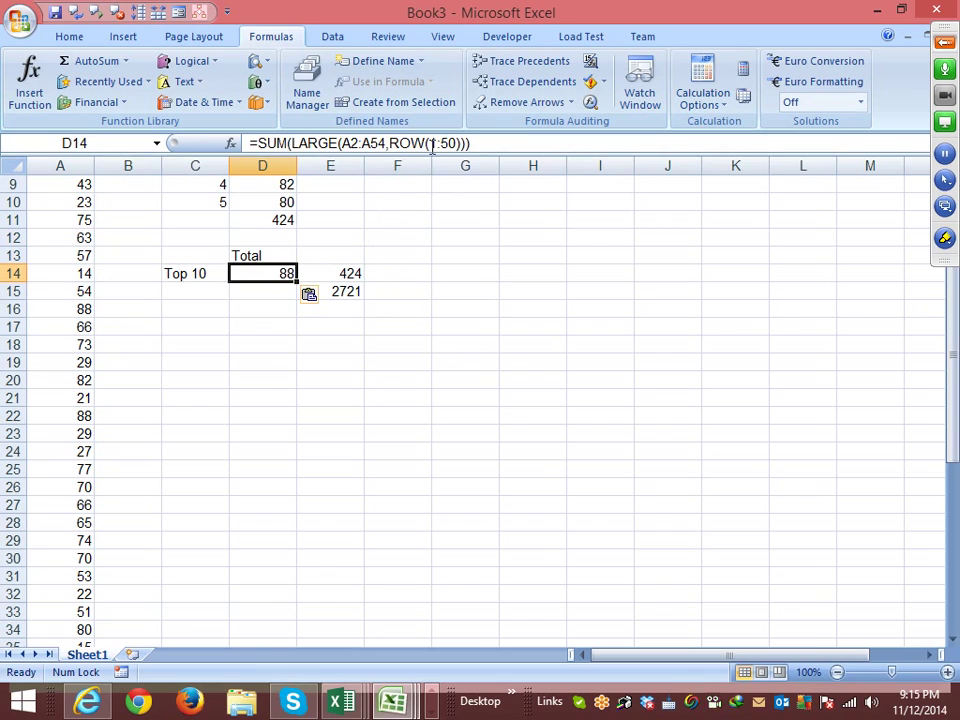
pyautogui.moveTo(440, 143); pyautogui.dragTo(447, 143)
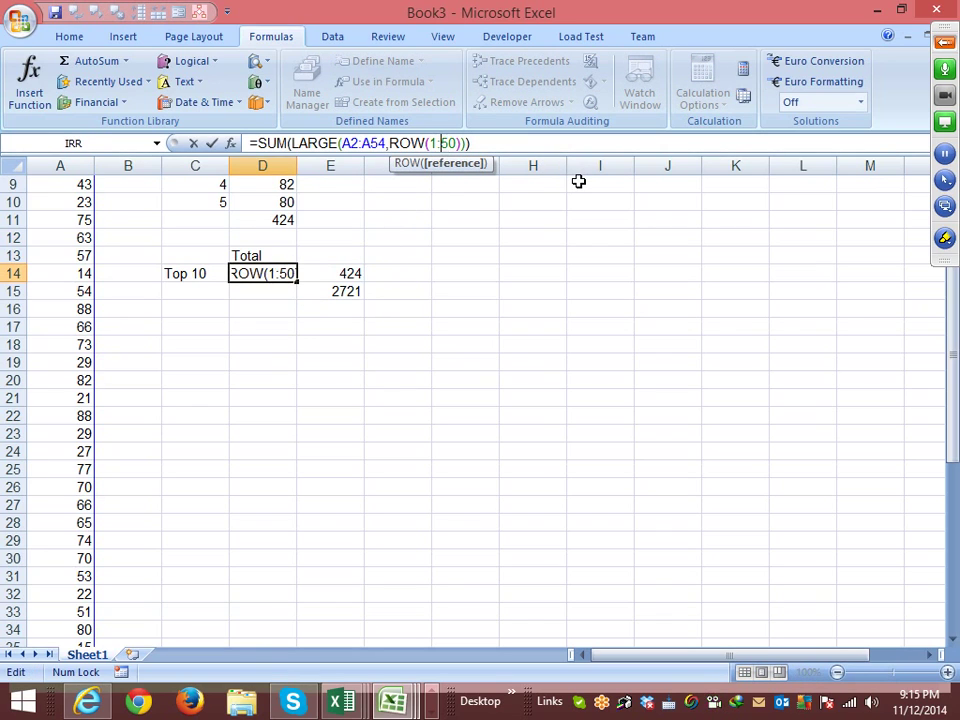
pyautogui.press('Escape')
# Replace the label in C14 with Top and enter 10 in C15
pyautogui.press('Left')
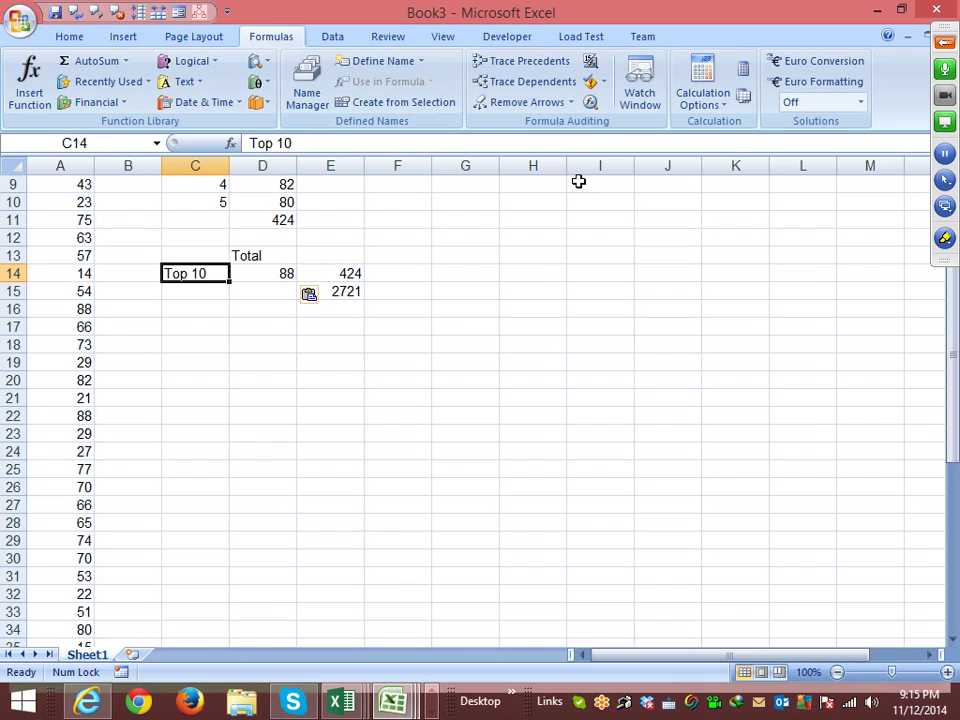
pyautogui.press('Delete')
pyautogui.write('Top')
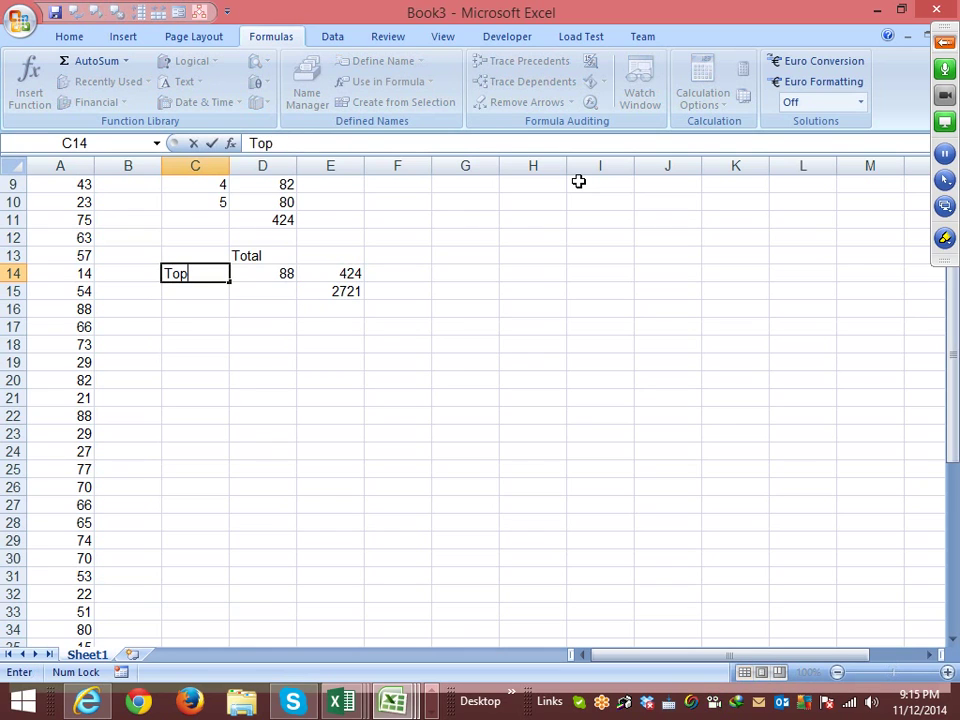
pyautogui.press('Return')
pyautogui.write('10')
pyautogui.press('Return')
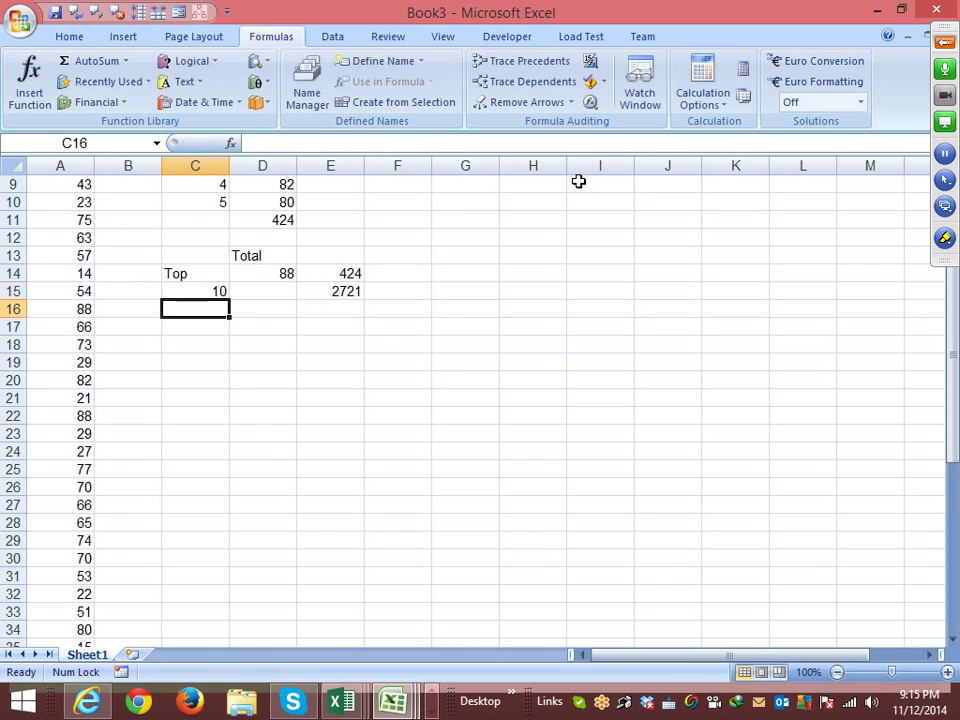
# Move the formula from D14 to D15, beside the count in C15
pyautogui.press('Up')
pyautogui.press('Right')
pyautogui.press('Up')
pyautogui.hotkey('ctrl', 'x')
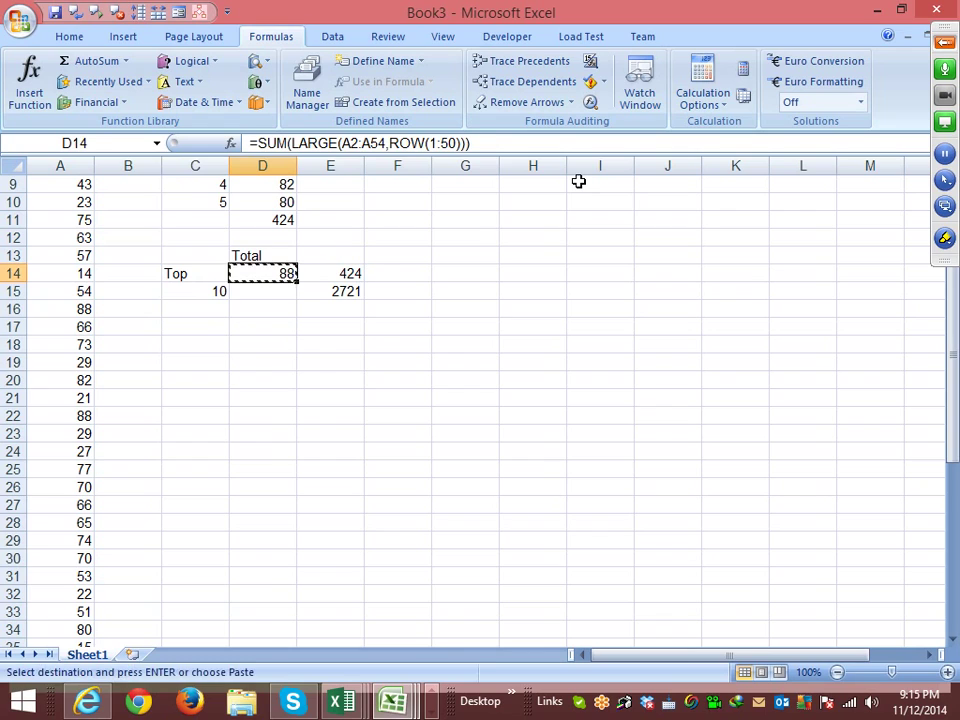
pyautogui.press('Down')
pyautogui.hotkey('ctrl', 'v')
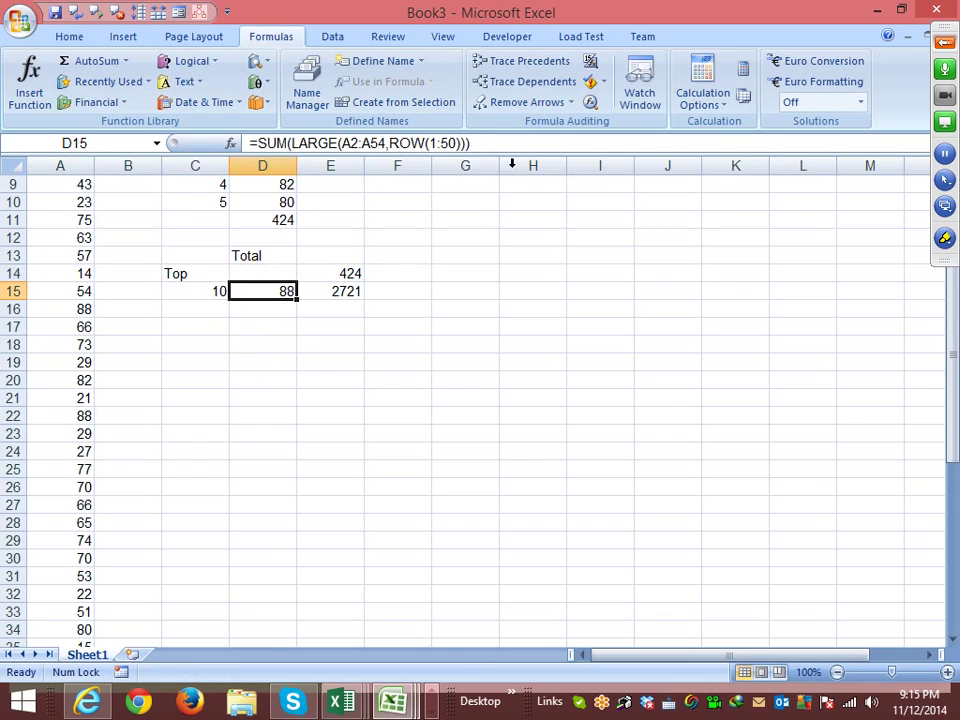
# Change the ROW argument in the D15 formula to "1:"&C15 and try to enter it as an array formula
pyautogui.click(446, 143)
pyautogui.press('BackSpace')
pyautogui.press('BackSpace')
pyautogui.press('Left')
pyautogui.press('Left')
pyautogui.write('"')
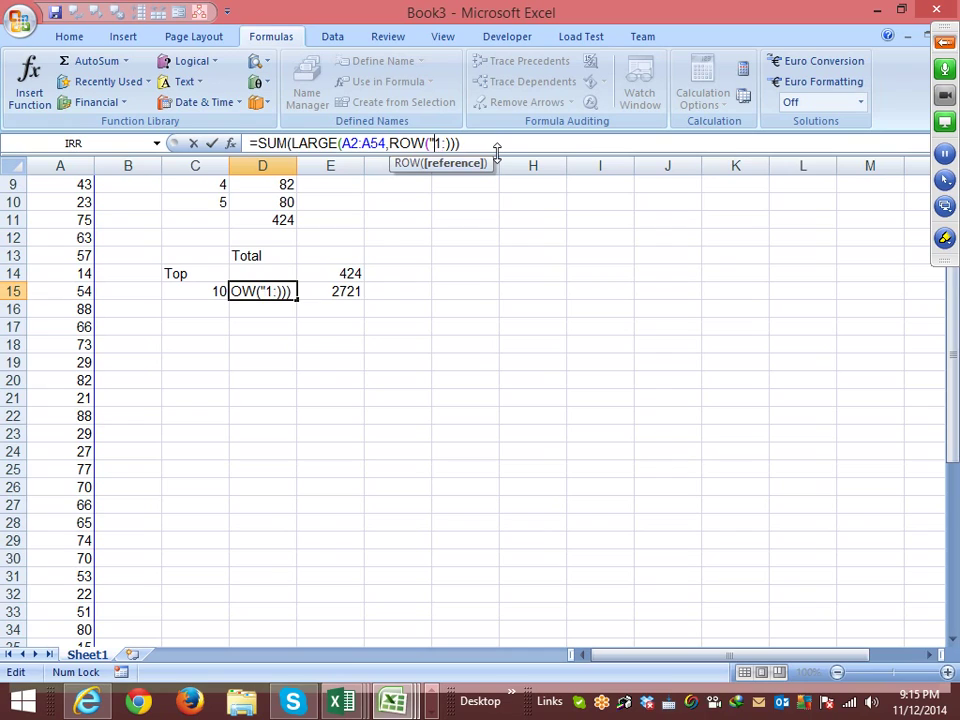
pyautogui.press('Right')
pyautogui.press('Right')
pyautogui.write('"&')
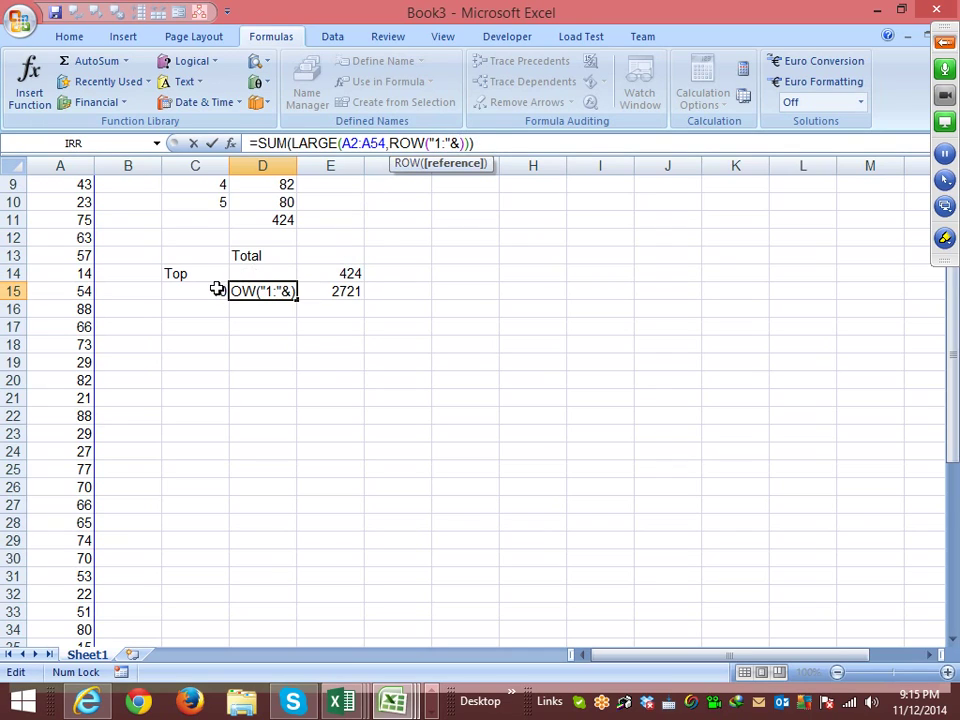
pyautogui.click(217, 290)
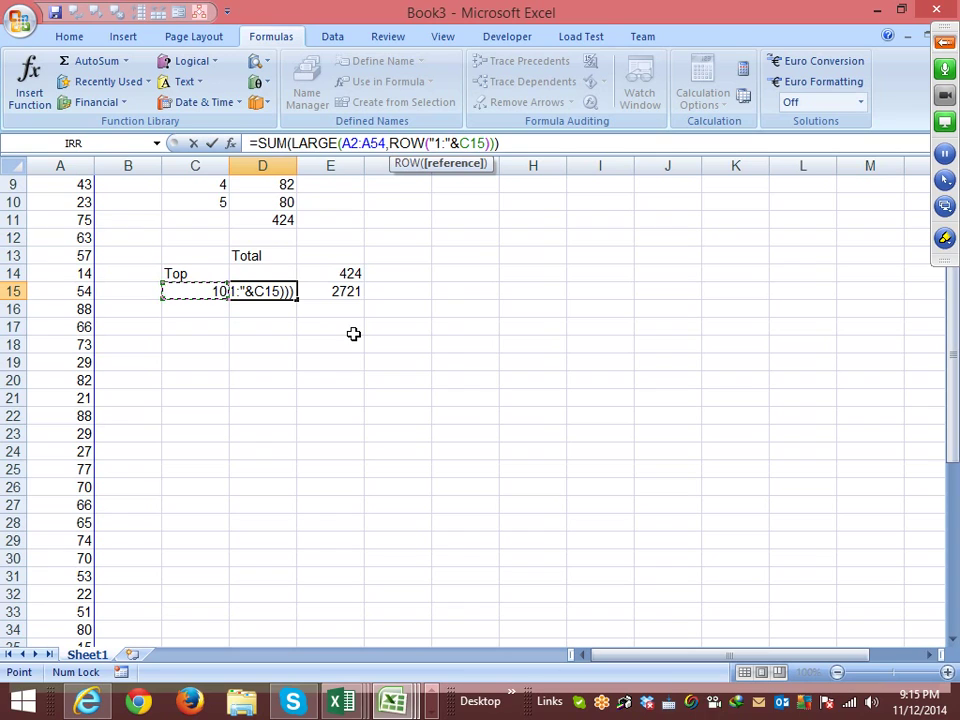
pyautogui.hotkey('ctrl', 'shift', 'Return')
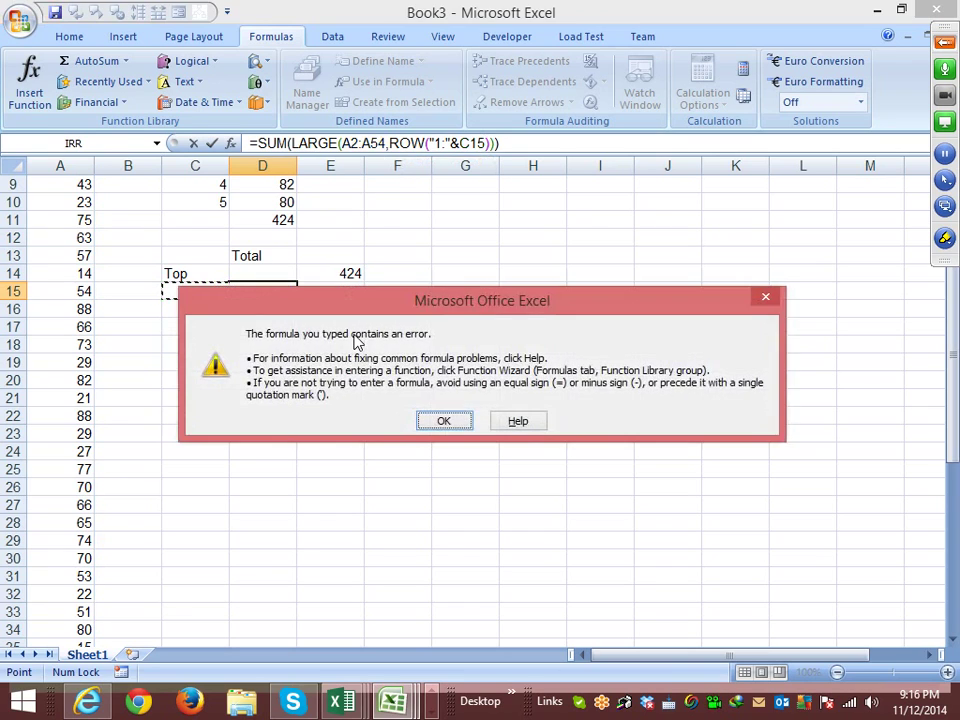
pyautogui.press('Return')
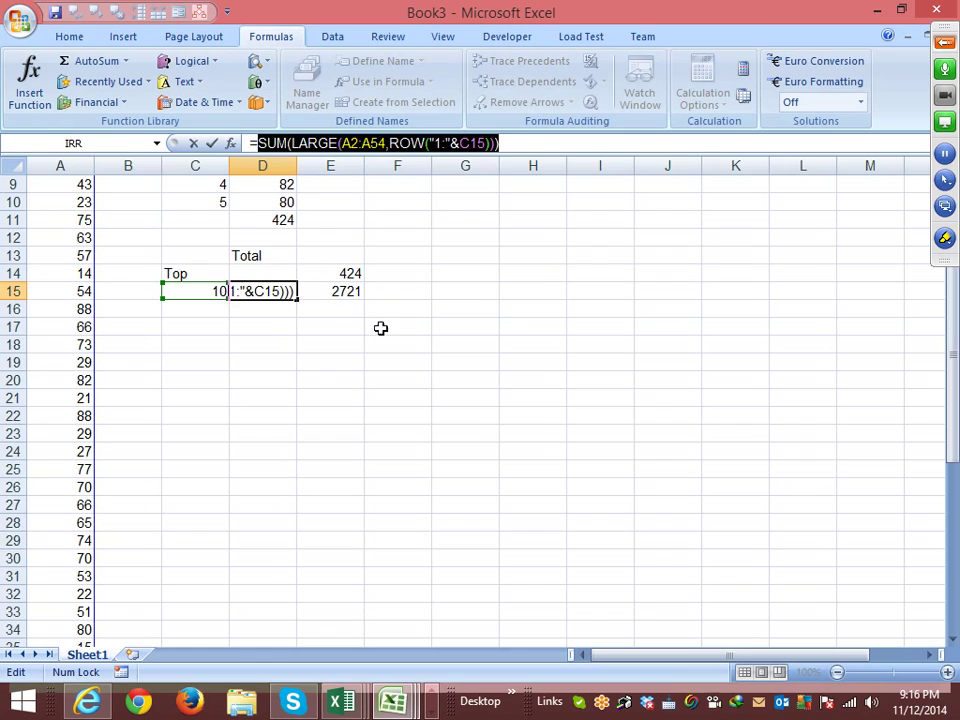
# Wrap the "1:"&C15 argument in INDIRECT so D15 holds =SUM(LARGE(A2:A54,ROW(INDIRECT("1:"&C15))))
pyautogui.click(486, 143)
pyautogui.moveTo(486, 143); pyautogui.dragTo(430, 143)
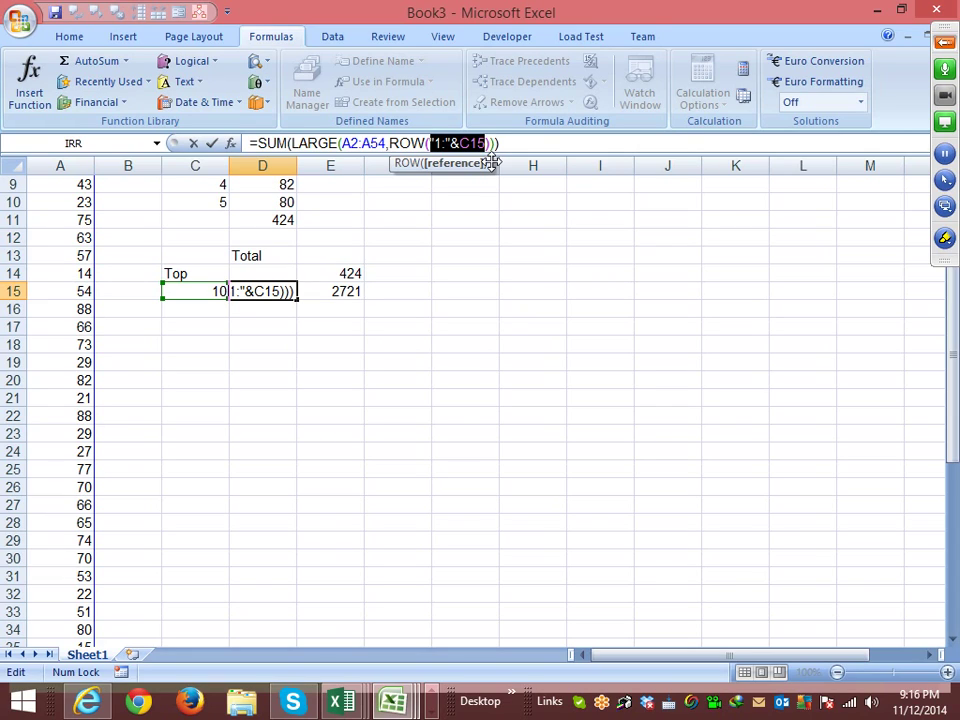
pyautogui.press('Left')
pyautogui.press('Left')
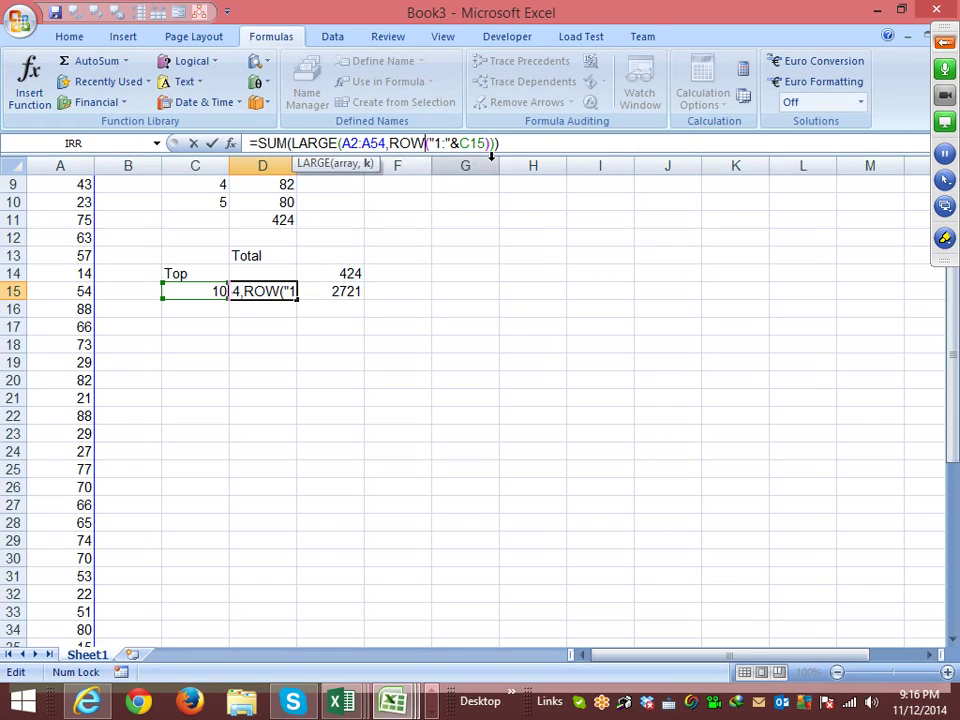
pyautogui.press('Right')
pyautogui.write('in')
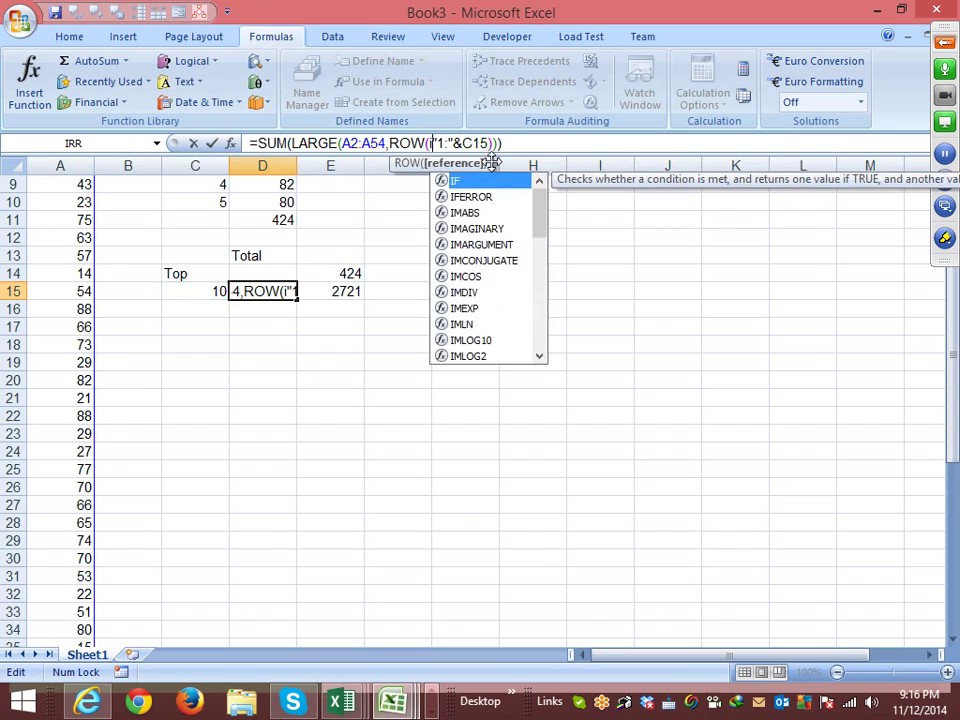
pyautogui.press('Down')
pyautogui.press('Tab')
pyautogui.press('Right')
pyautogui.press('Right')
pyautogui.press('Right')
pyautogui.press('Right')
pyautogui.press('Right')
pyautogui.press('Right')
pyautogui.press('Right')
pyautogui.press('Right')
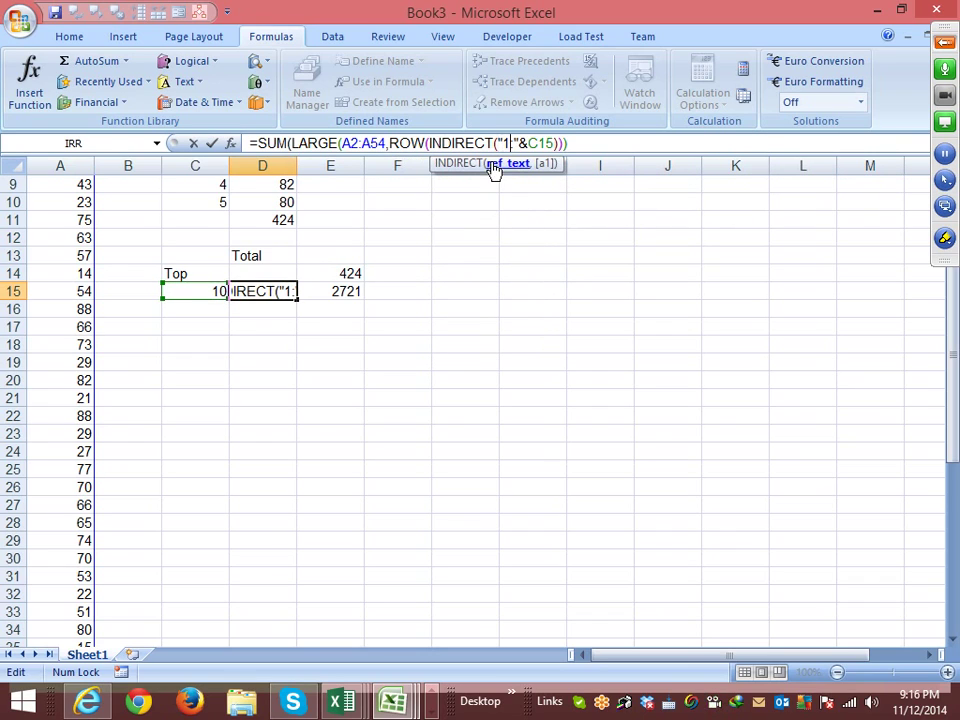
pyautogui.write(')')
pyautogui.press('Return')
pyautogui.press('Up')
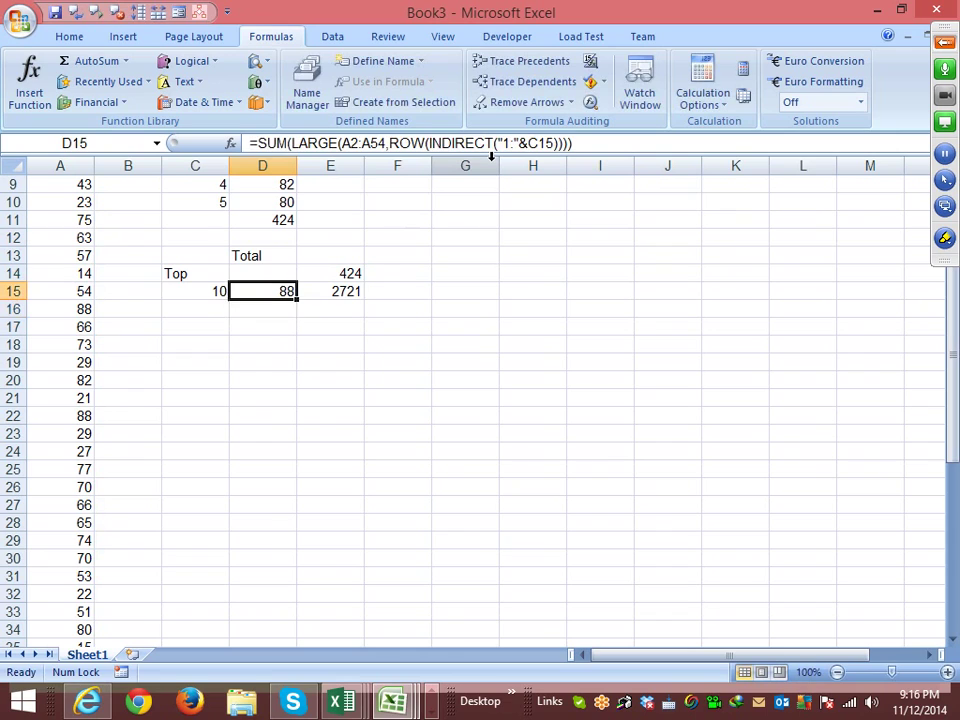
# Re-enter the INDIRECT-based formula in D15 as an array formula
pyautogui.press('F2')
pyautogui.press('capslock')
pyautogui.hotkey('ctrl', 'shift', 'Return')
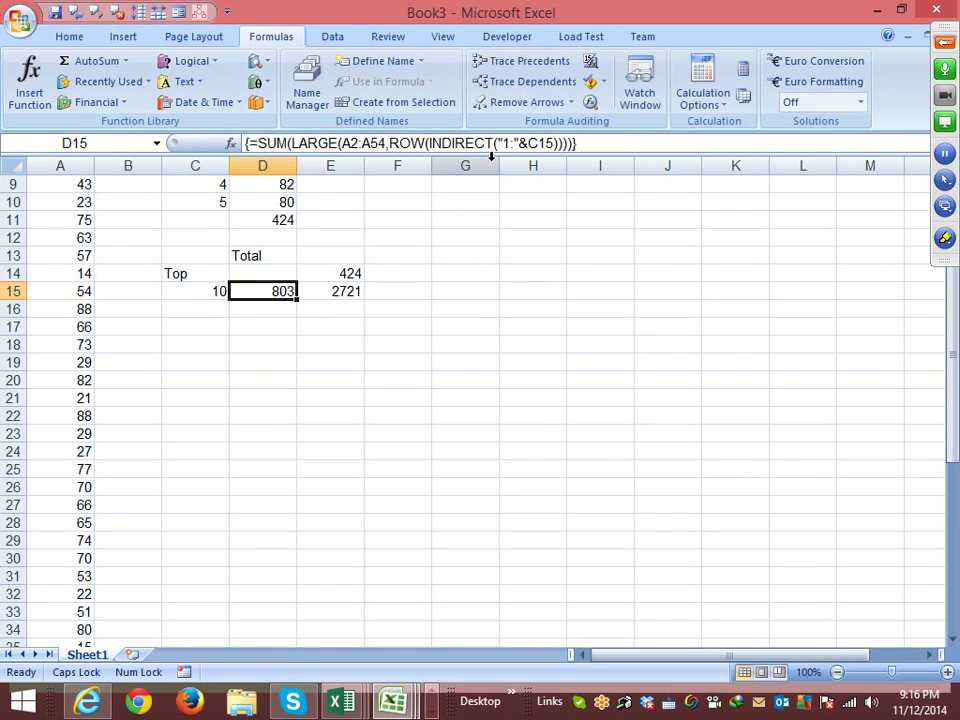
# Test the dynamic total by setting the count in C15 to 2
pyautogui.press('Left')
pyautogui.press('Right')
pyautogui.press('Left')
pyautogui.press('F2')
pyautogui.press('BackSpace')
pyautogui.press('BackSpace')
pyautogui.write('2')
pyautogui.press('Return')
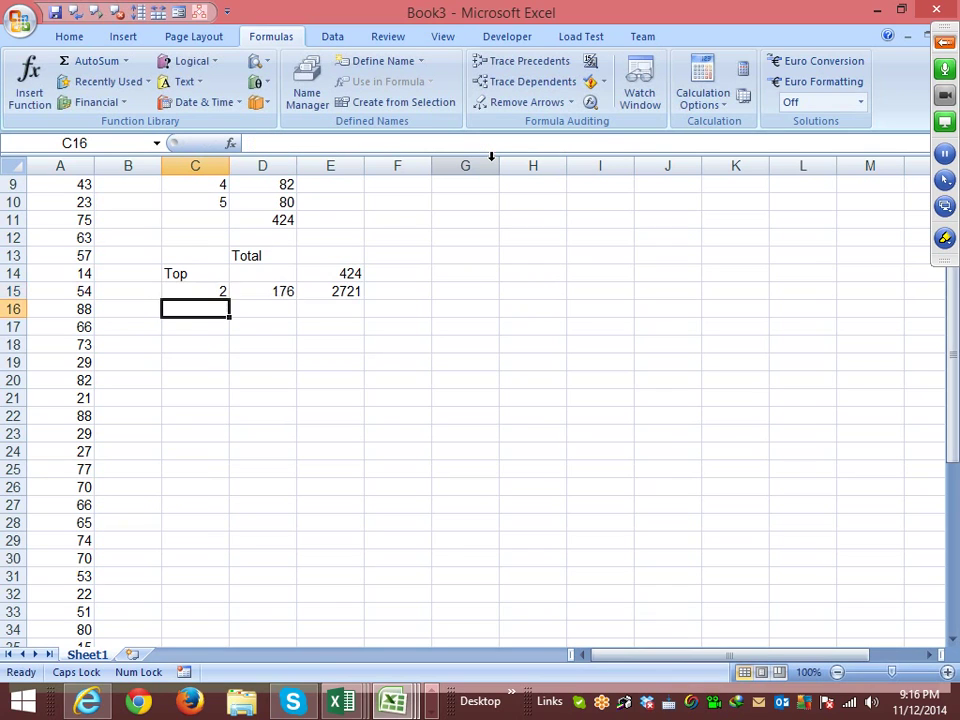
# Test further counts in C15 by entering 1, 3 and finally 15
pyautogui.press('Up')
pyautogui.write('1')
pyautogui.press('Return')
pyautogui.press('Up')
pyautogui.write('3')
pyautogui.press('Return')
pyautogui.press('Up')
pyautogui.write('15')
pyautogui.press('Return')
pyautogui.press('Up')
pyautogui.press('Up')
pyautogui.press('Up')
pyautogui.press('Up')
pyautogui.press('Up')
pyautogui.press('Up')
pyautogui.press('Up')
pyautogui.press('Up')
pyautogui.press('Up')
pyautogui.press('Up')
pyautogui.press('Up')
pyautogui.press('Up')
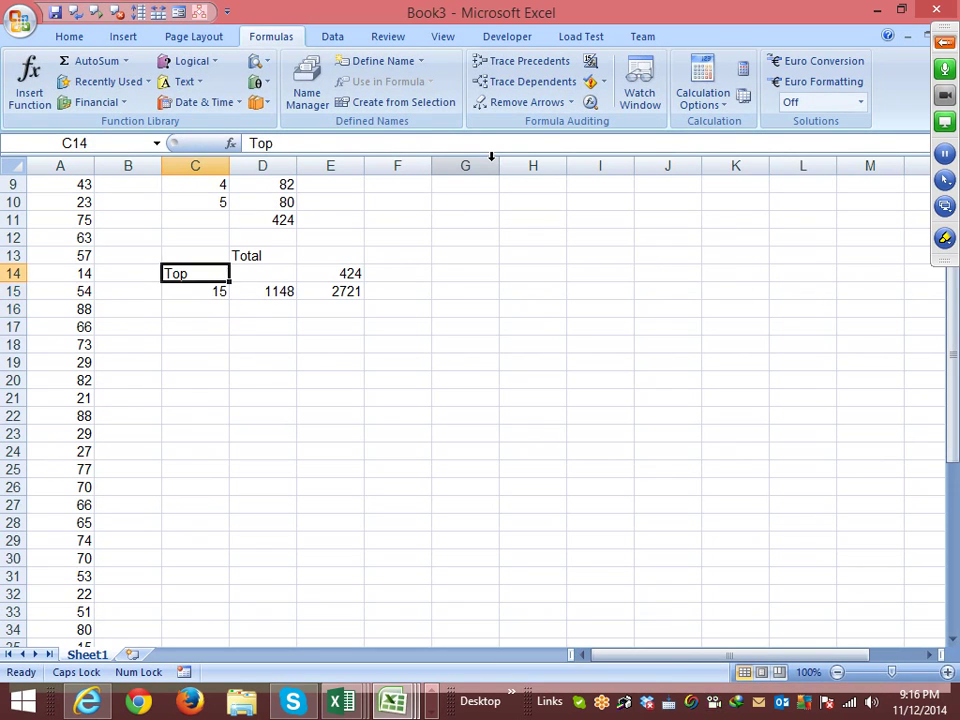
# Review the top five list in C6:D10 and the LARGE formulas behind its values
pyautogui.press('Up')
pyautogui.press('Down')
pyautogui.press('Down')
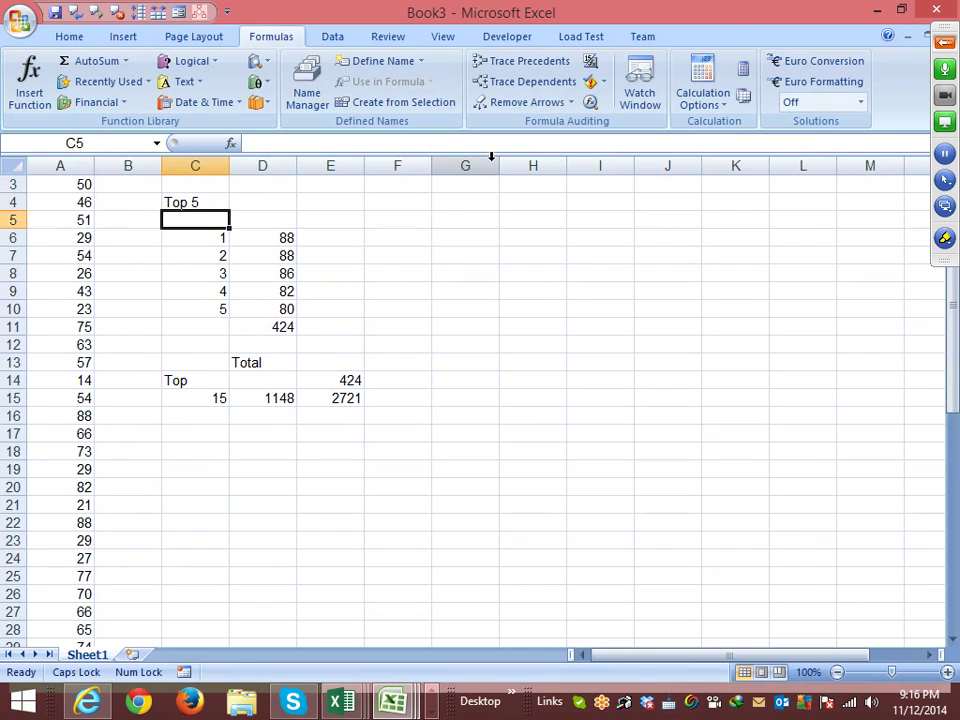
pyautogui.press('Down')
pyautogui.press('Right')
pyautogui.press('Right')
pyautogui.press('Down')
pyautogui.press('Left')
pyautogui.press('Down')
pyautogui.press('Down')
pyautogui.press('Down')
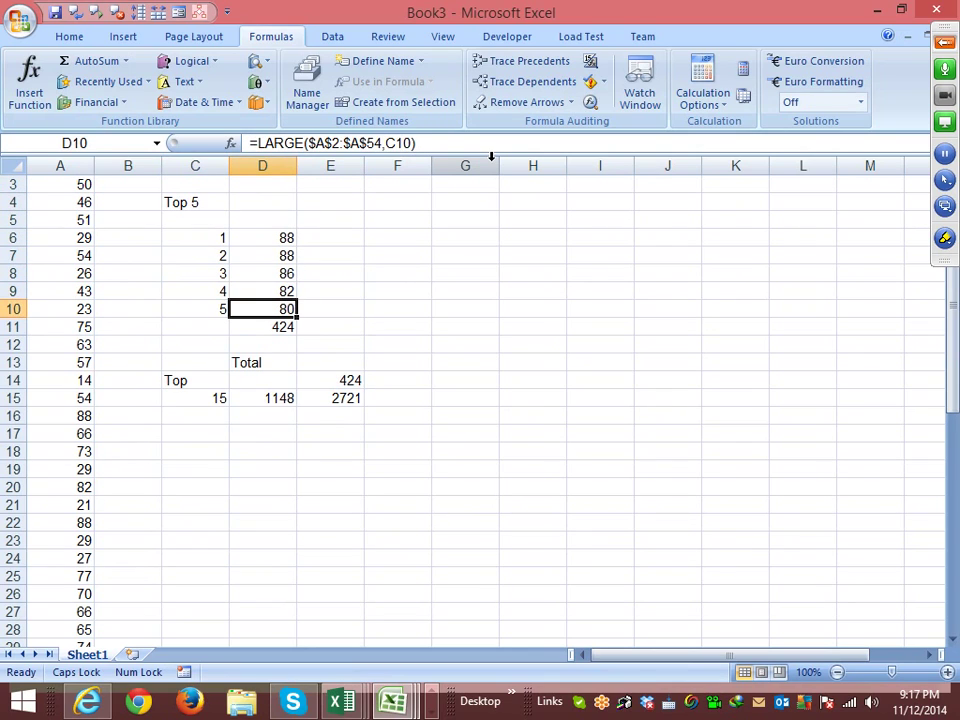
pyautogui.press('Up')
pyautogui.press('Up')
pyautogui.press('Up')
pyautogui.press('Up')
pyautogui.press('Left')
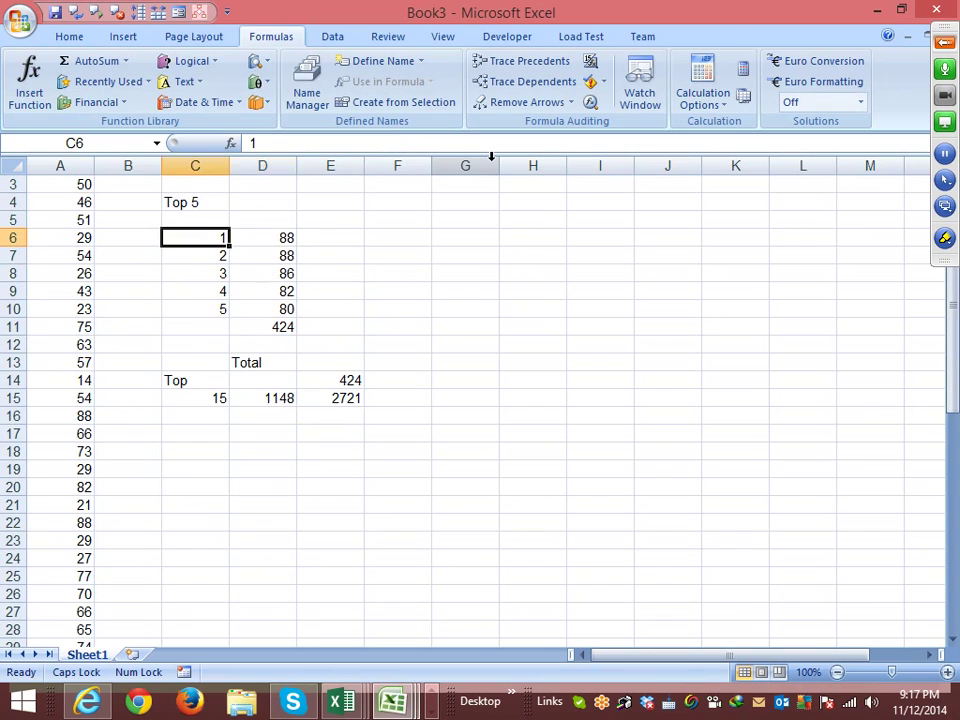
# Select the ranks and their top values in C6:D10 to examine the helper range as a whole
pyautogui.hotkey('shift', 'Right')
pyautogui.hotkey('shift', 'Down')
pyautogui.hotkey('shift', 'Down')
pyautogui.hotkey('shift', 'Down')
pyautogui.hotkey('shift', 'Down')
pyautogui.hotkey('shift', 'Down')
pyautogui.hotkey('shift', 'Down')
pyautogui.hotkey('shift', 'Down')
pyautogui.hotkey('shift', 'Down')
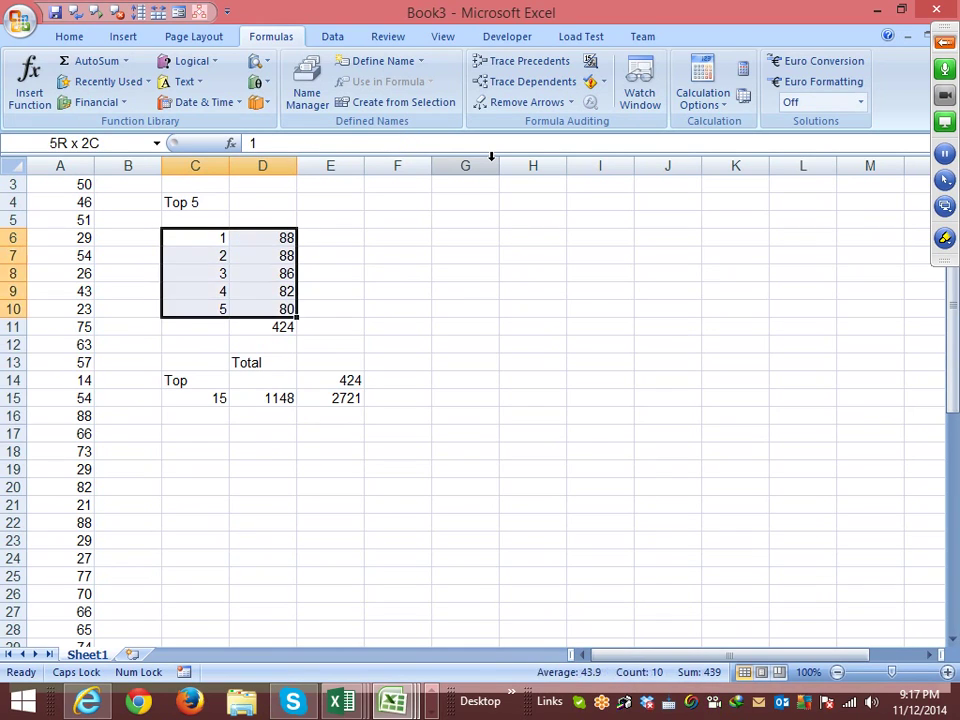
pyautogui.hotkey('shift', 'Up')
pyautogui.hotkey('shift', 'Up')
pyautogui.hotkey('shift', 'Up')
pyautogui.hotkey('shift', 'Up')
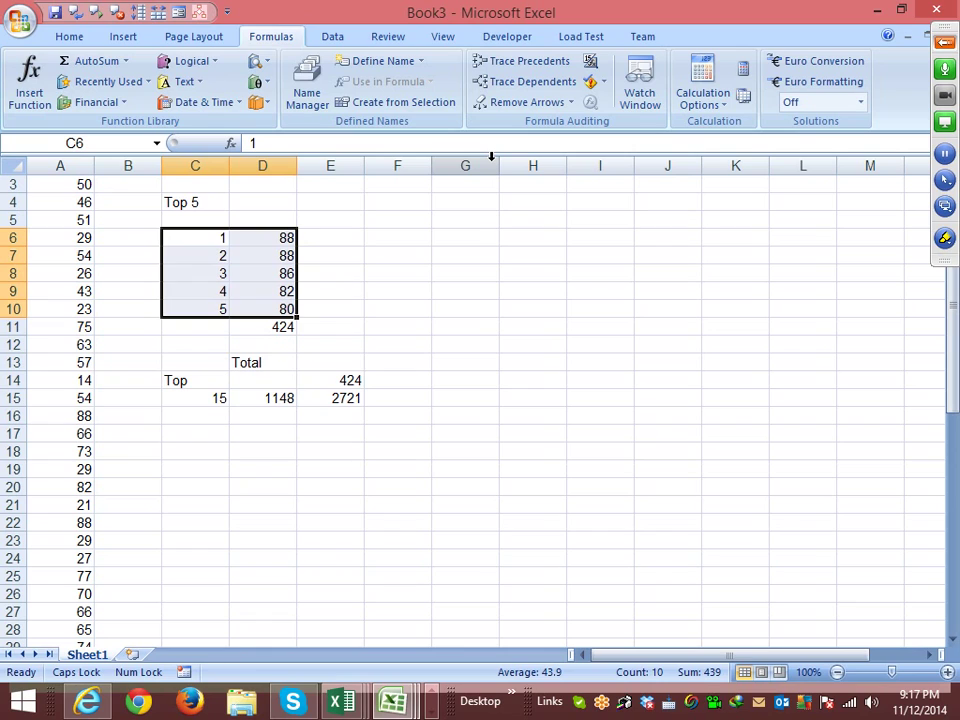
# Compare the INDIRECT-based total in D15 with the array-constant formula in E14 and the fixed ROW formula in E15
pyautogui.press('Down')
pyautogui.press('Down')
pyautogui.press('Down')
pyautogui.press('Down')
pyautogui.press('Down')
pyautogui.press('Down')
pyautogui.press('Down')
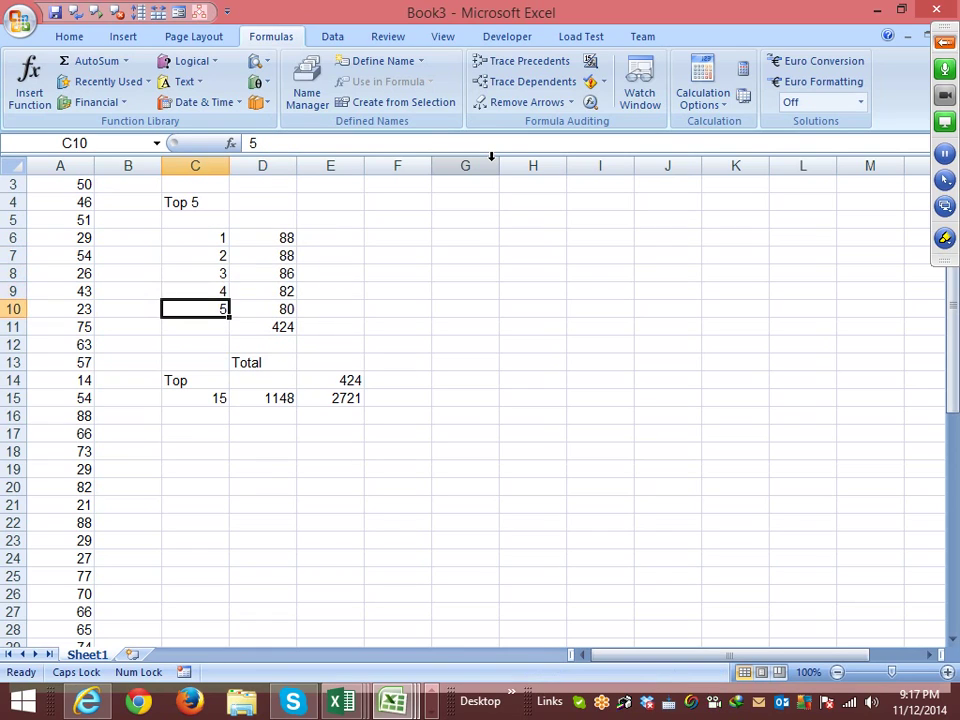
pyautogui.press('Down')
pyautogui.press('Down')
pyautogui.press('Right')
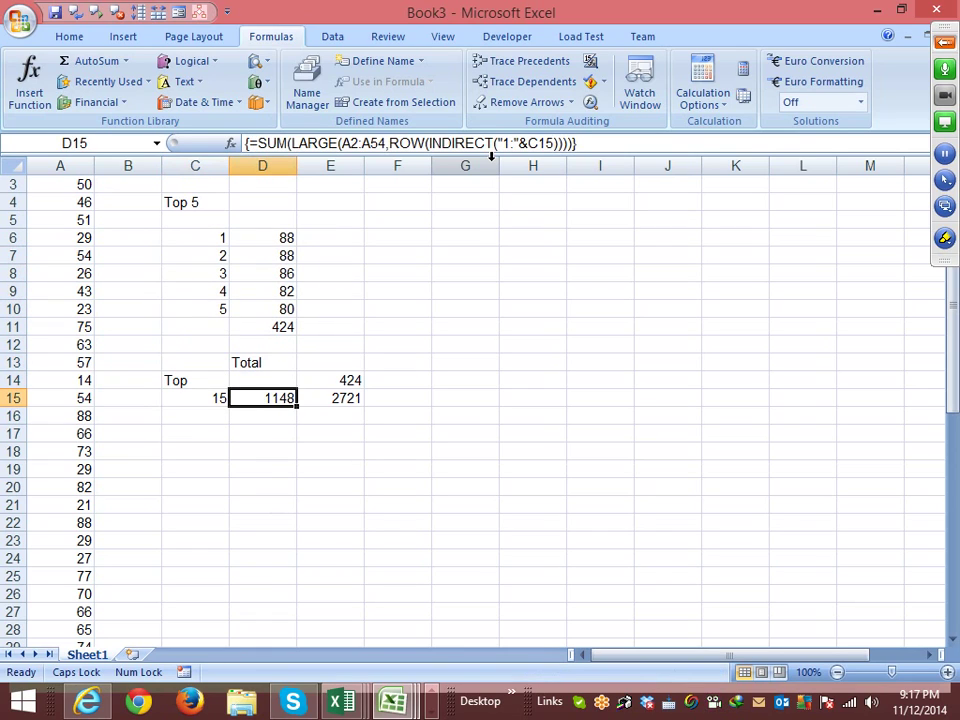
pyautogui.press('Right')
pyautogui.press('Left')
pyautogui.press('Right')
pyautogui.press('Up')
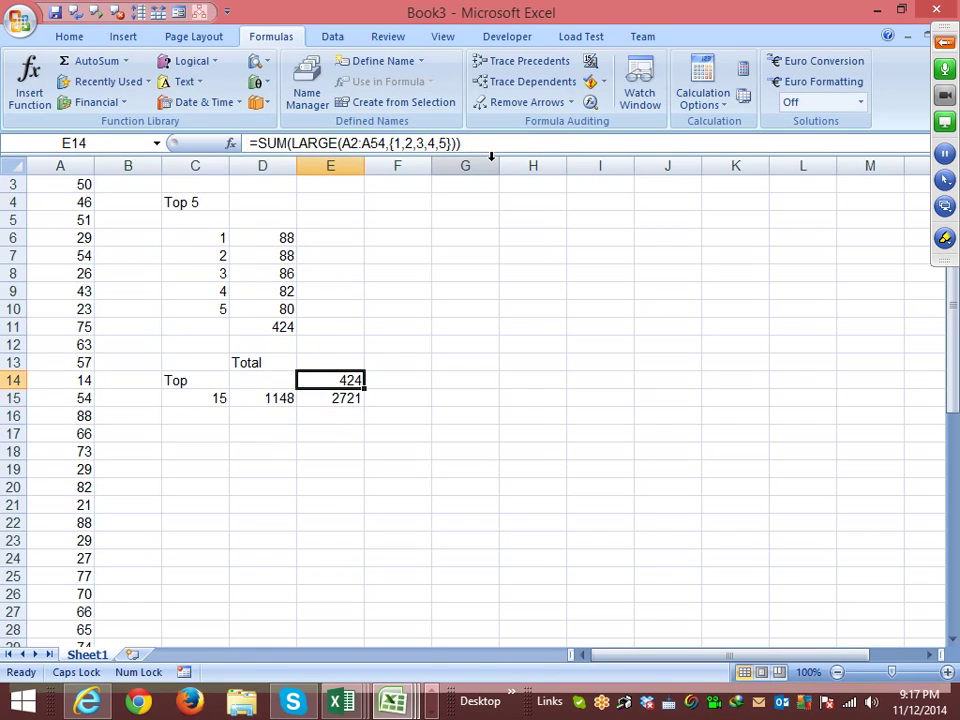
pyautogui.press('Down')
pyautogui.press('Down')
pyautogui.press('Left')
pyautogui.press('Up')
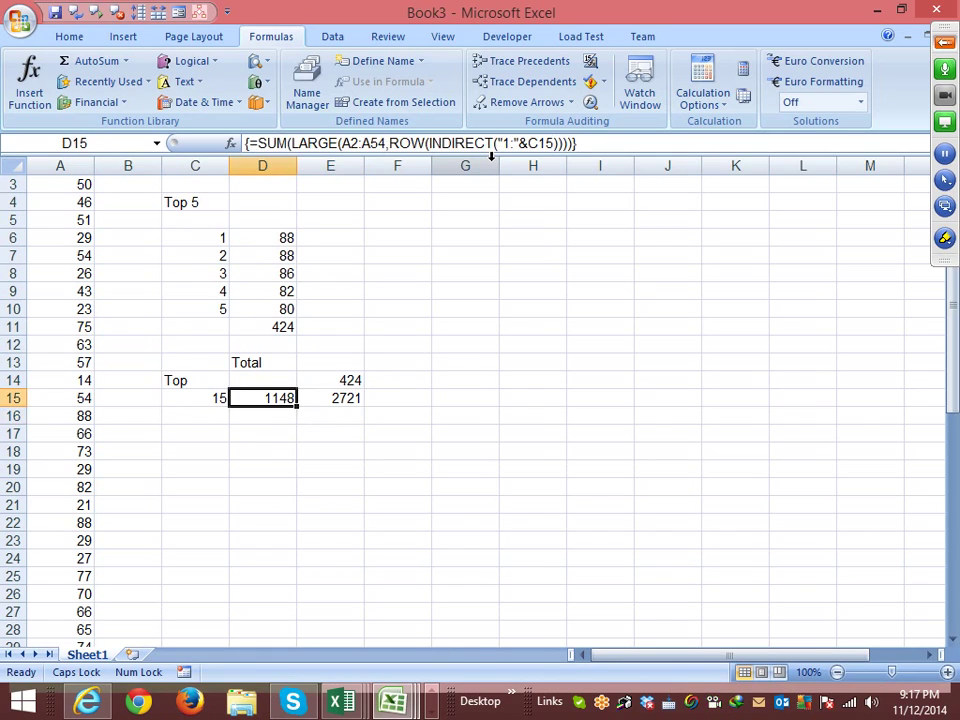
pyautogui.press('Right')
pyautogui.press('Up')
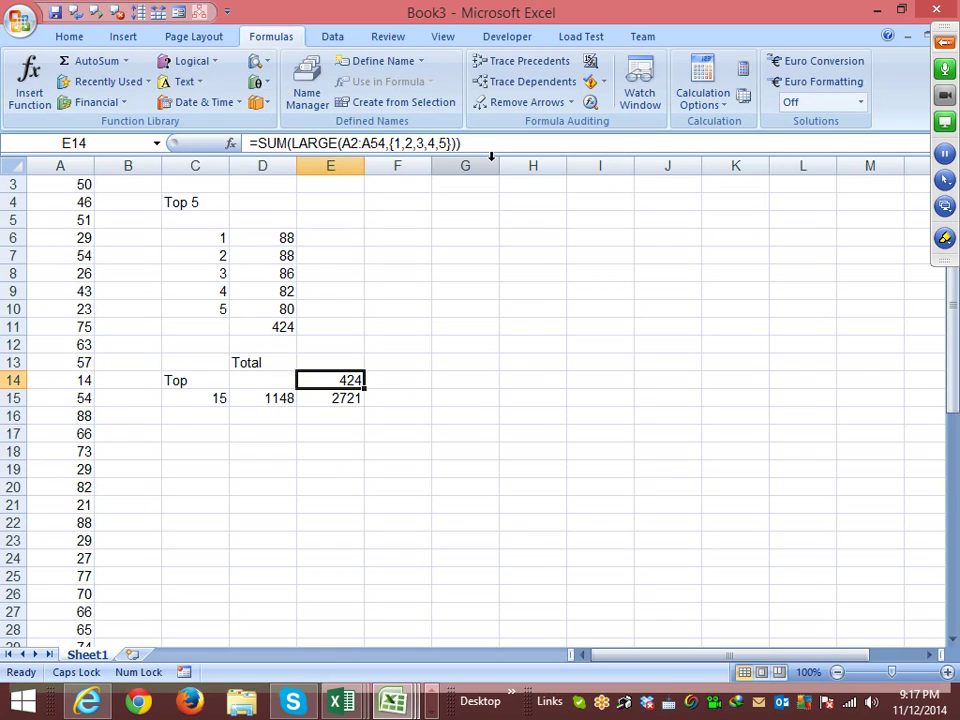
pyautogui.press('Down')
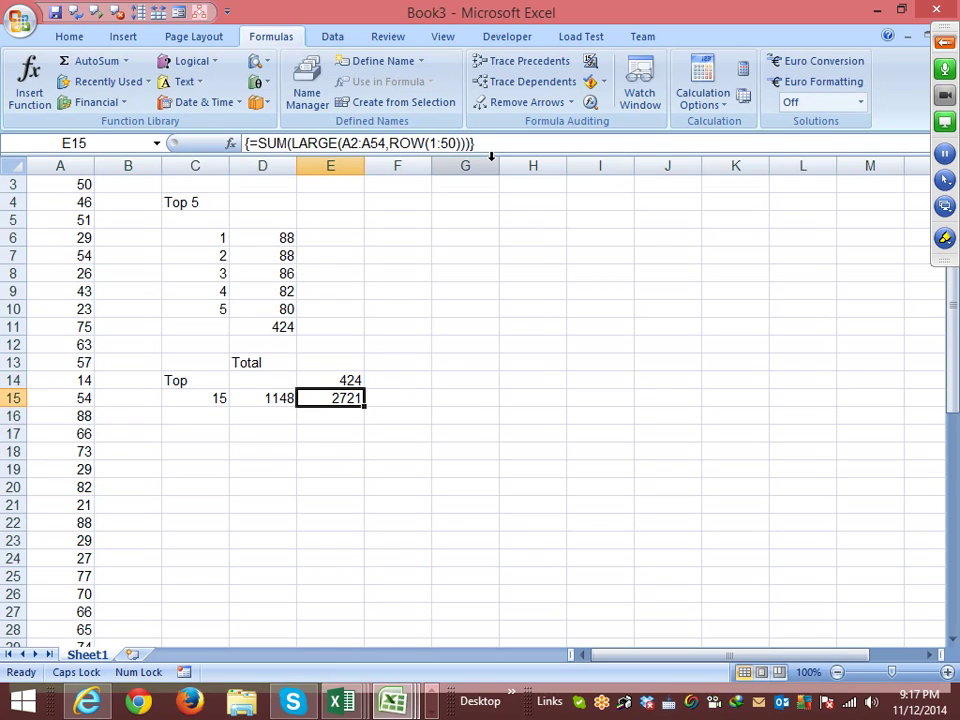
pyautogui.press('Left')
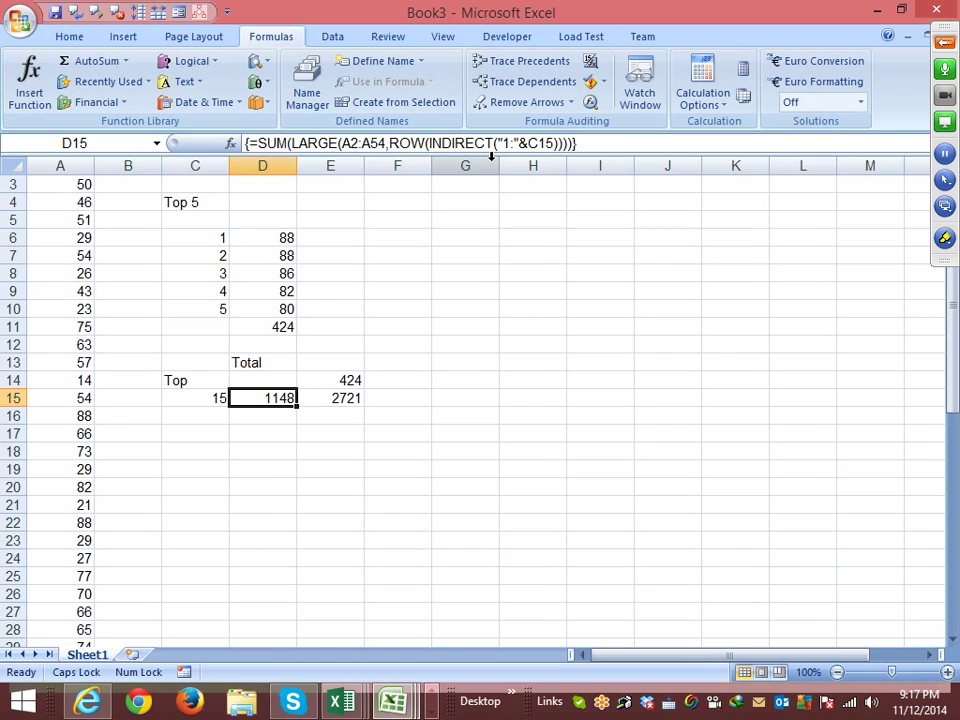
# Enter the heading Bottom in E4 above a new column beside the top five values
pyautogui.click(287, 272)
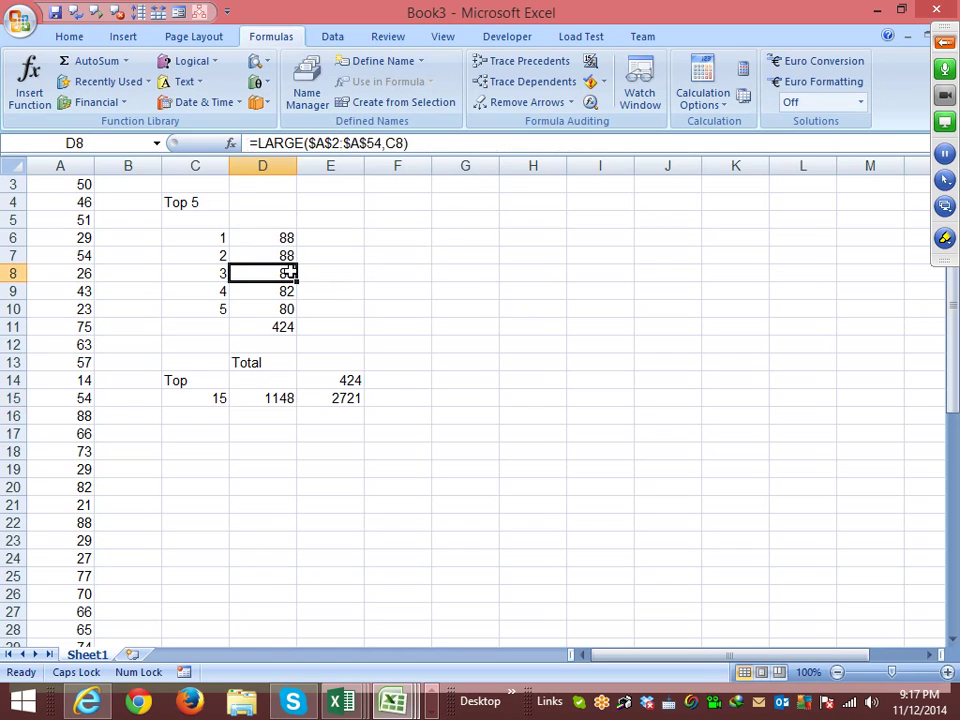
pyautogui.click(300, 312)
pyautogui.click(320, 203)
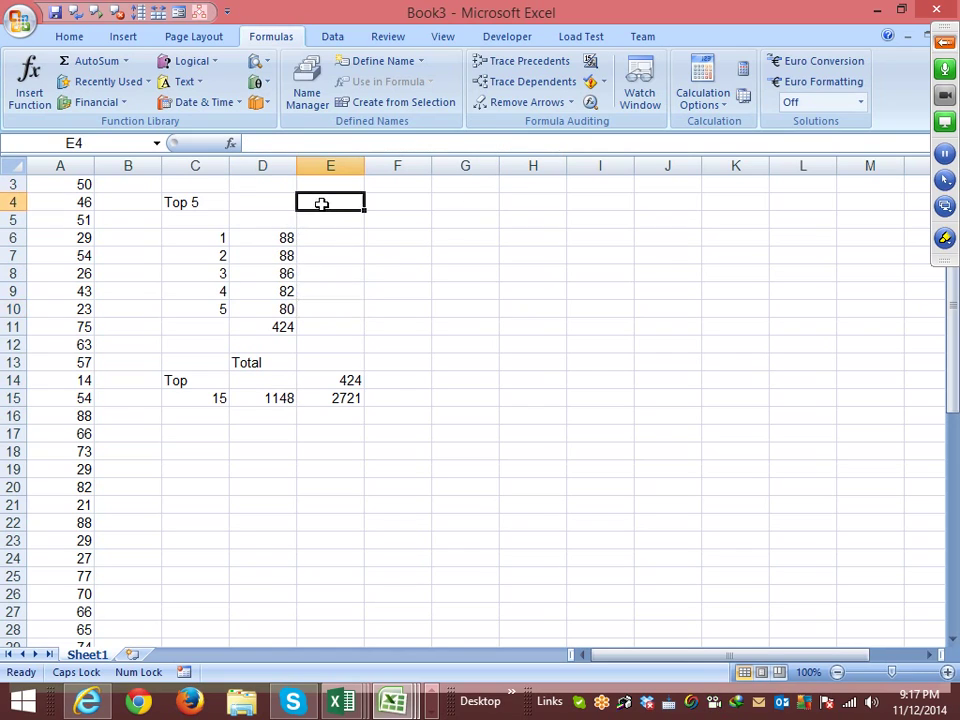
pyautogui.write('b')
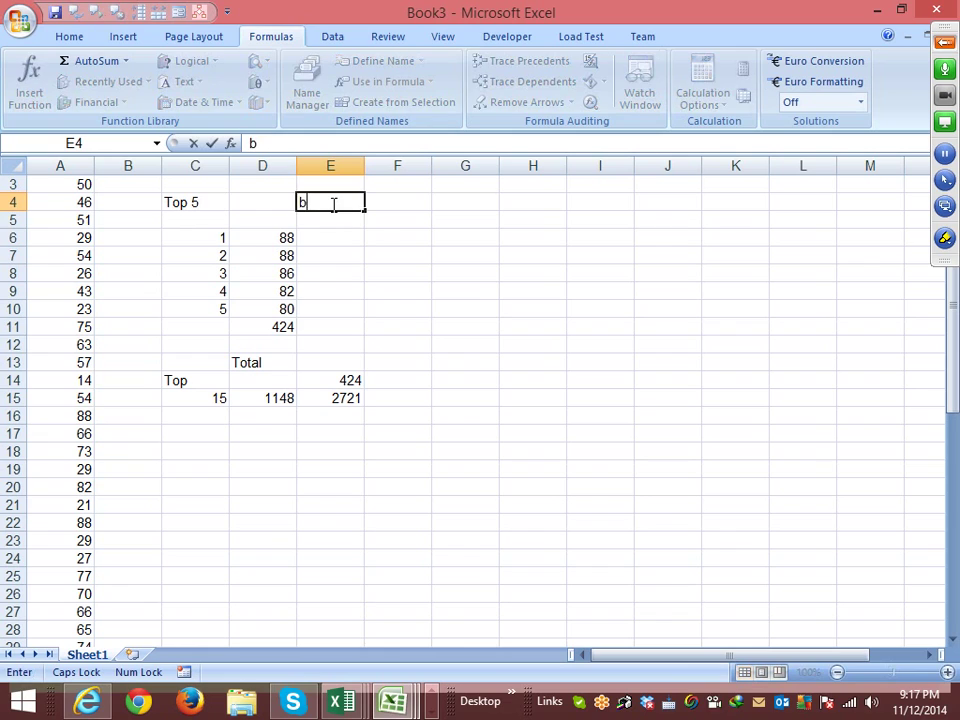
pyautogui.write('OTTOM')
pyautogui.press('Return')
pyautogui.press('Return')
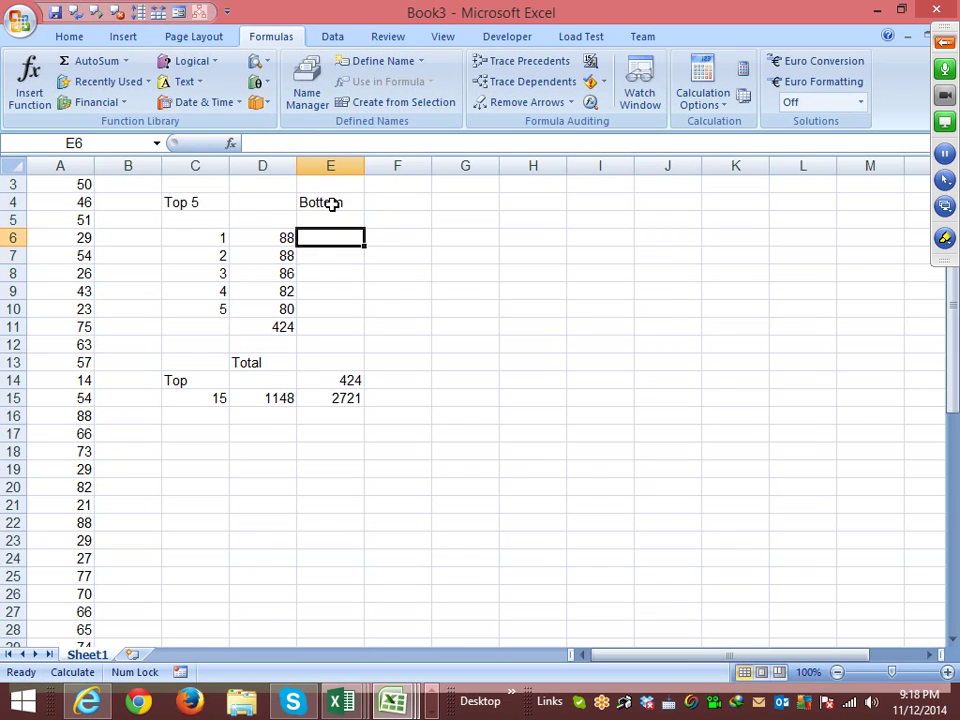
# Enter =SMALL(A2:A54,C6) in E6 to return the smallest sales value for the rank in C6
pyautogui.write('=sm')
pyautogui.press('Tab')
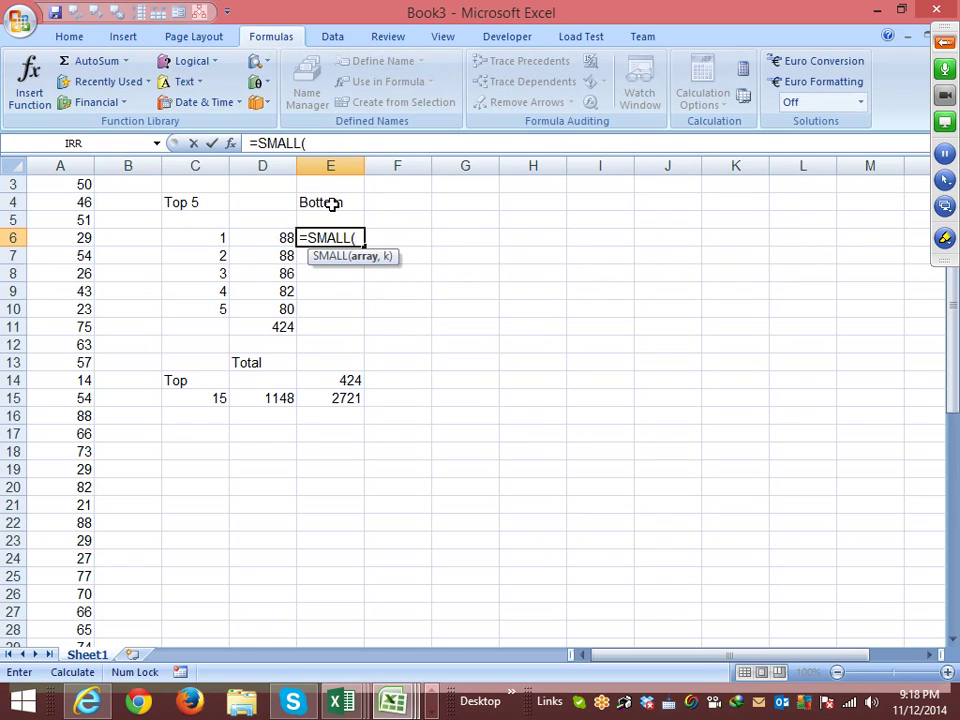
pyautogui.press('Left')
pyautogui.press('Left')
pyautogui.press('Left')
pyautogui.press('Left')
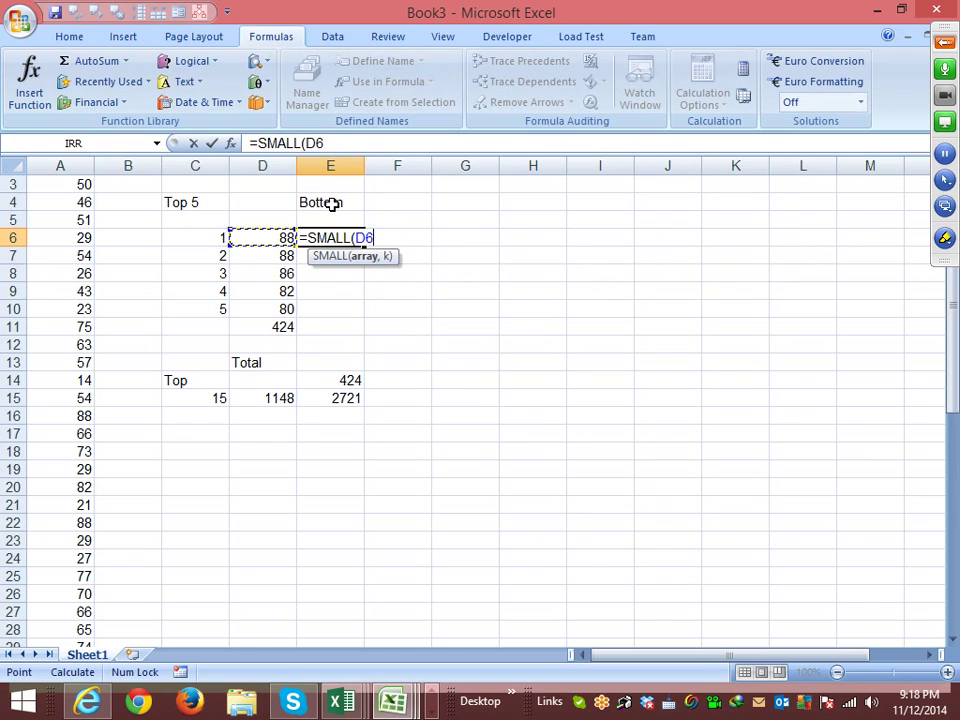
pyautogui.press('Up')
pyautogui.press('Up')
pyautogui.press('Up')
pyautogui.press('Up')
pyautogui.press('Up')
pyautogui.press('Down')
pyautogui.hotkey('ctrl', 'shift', 'Down')
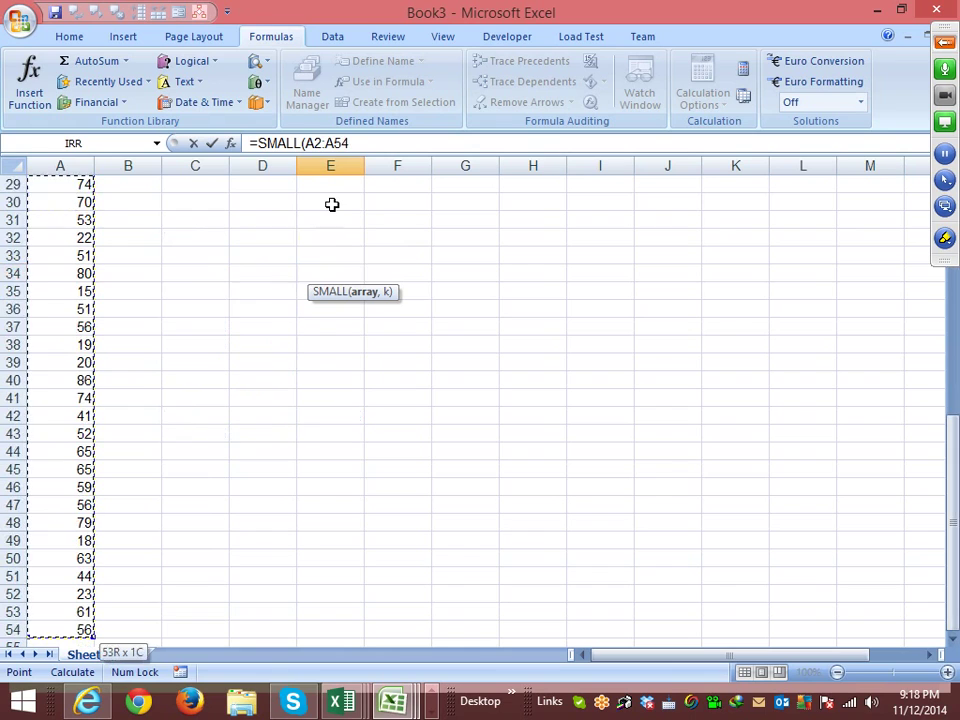
pyautogui.write(',')
pyautogui.press('Left')
pyautogui.press('Left')
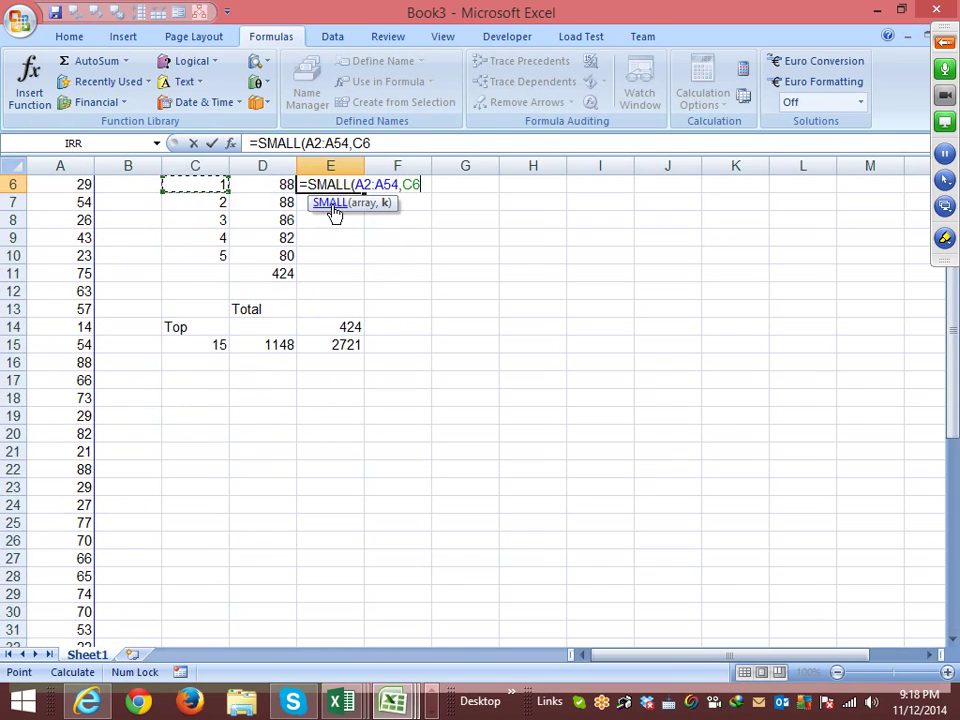
pyautogui.press('Return')
pyautogui.press('Up')
pyautogui.click(320, 143)
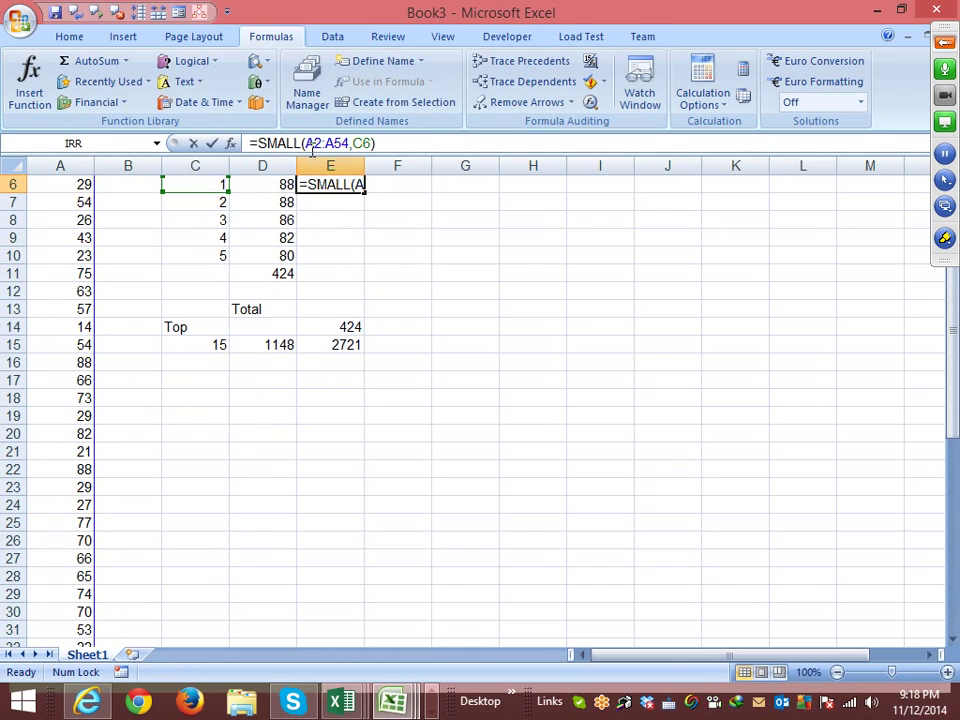
pyautogui.doubleClick(313, 143)
pyautogui.press('F4')
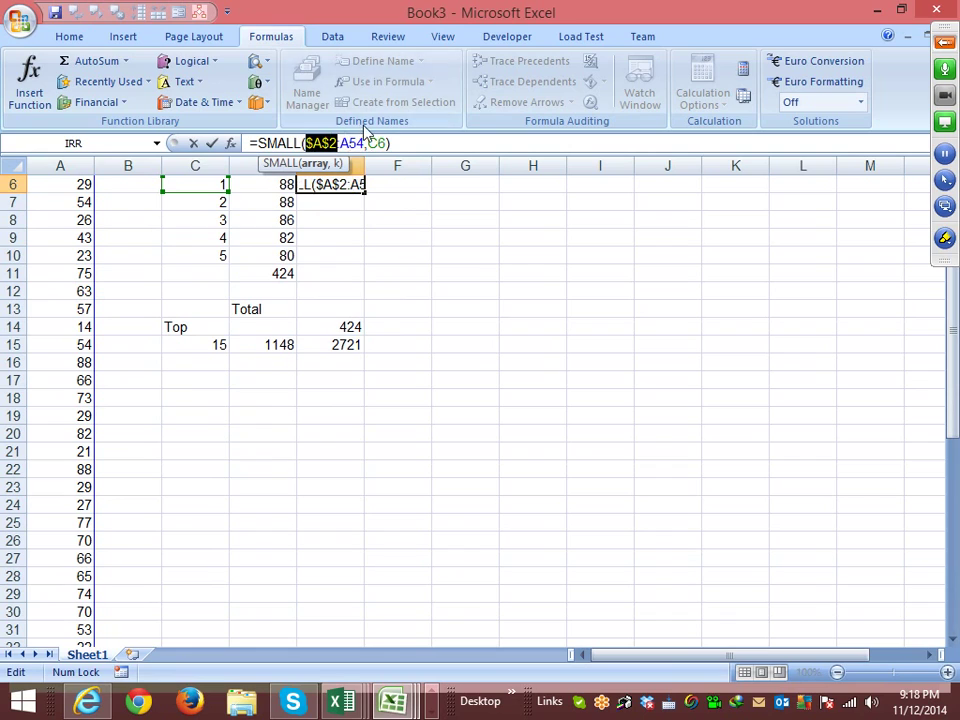
pyautogui.doubleClick(360, 143)
pyautogui.press('F4')
pyautogui.press('BackSpace')
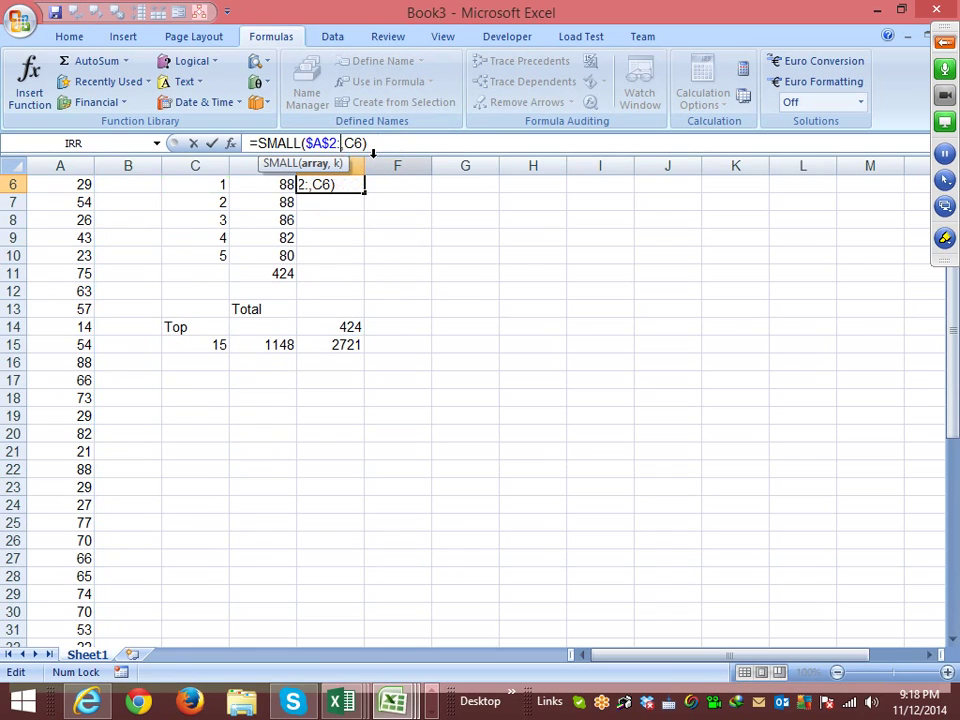
pyautogui.press('Escape')
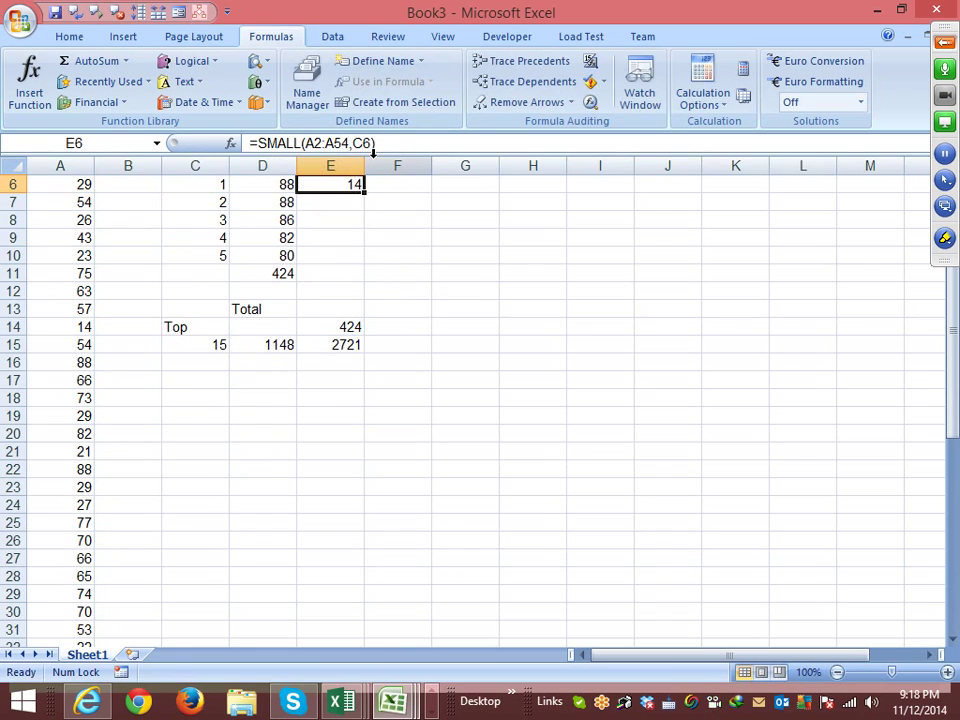
# Make the sales range in E6's SMALL formula absolute as $A$2:$A$54
pyautogui.doubleClick(313, 143)
pyautogui.press('F4')
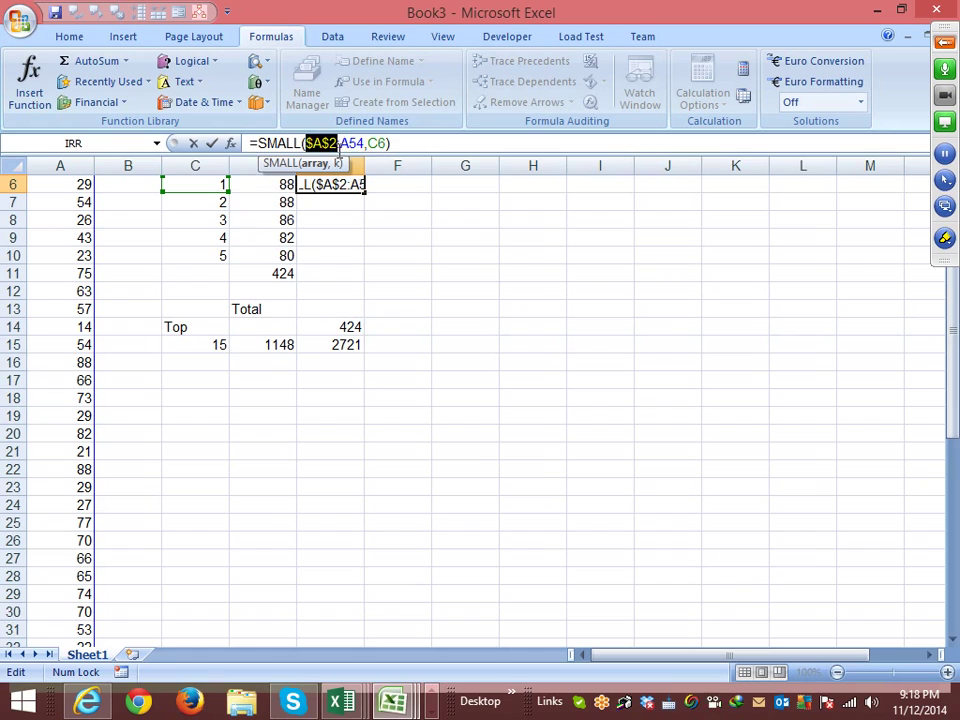
pyautogui.doubleClick(348, 143)
pyautogui.press('F4')
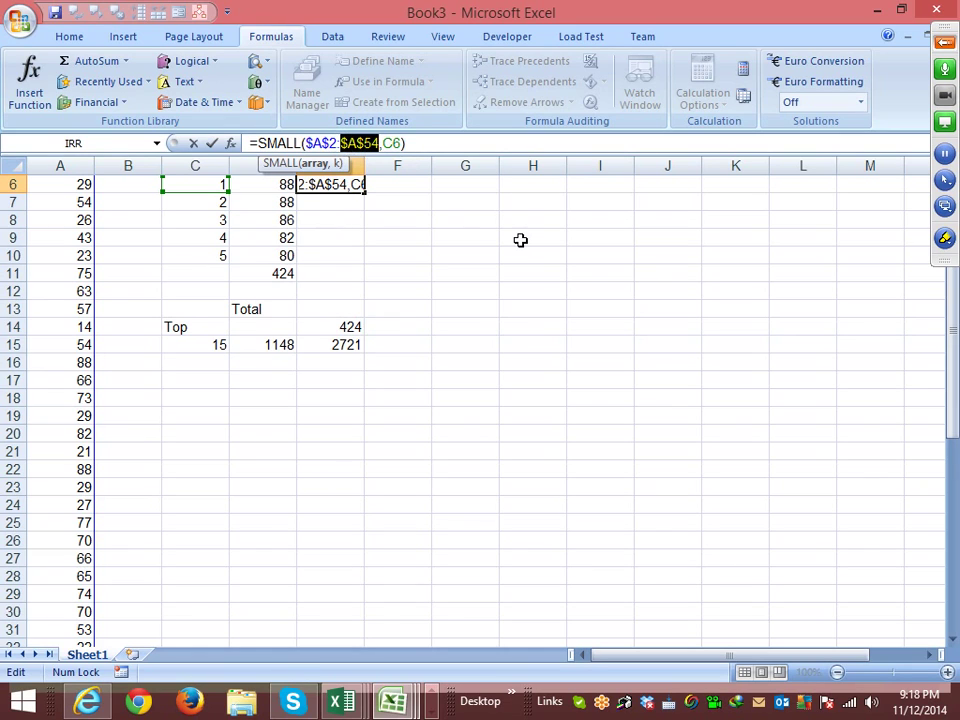
pyautogui.press('Return')
# Fill the SMALL formula from E6 down through E10
pyautogui.press('Up')
pyautogui.hotkey('shift', 'Down')
pyautogui.hotkey('shift', 'Down')
pyautogui.hotkey('shift', 'Down')
pyautogui.hotkey('shift', 'Down')
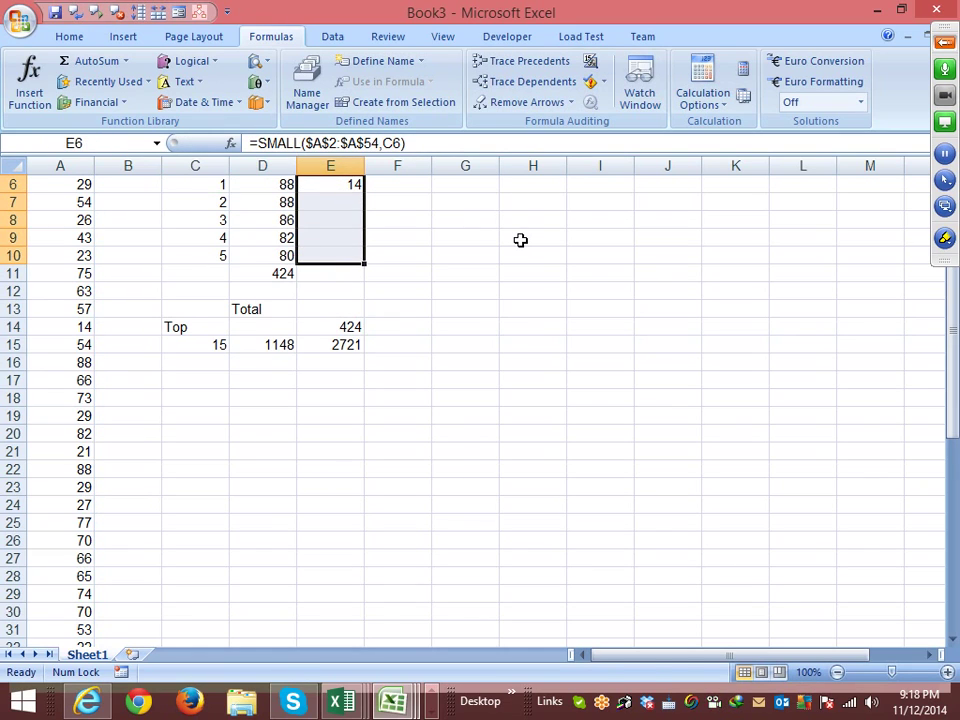
pyautogui.hotkey('ctrl', 'd')
pyautogui.scroll(2, 520, 240)
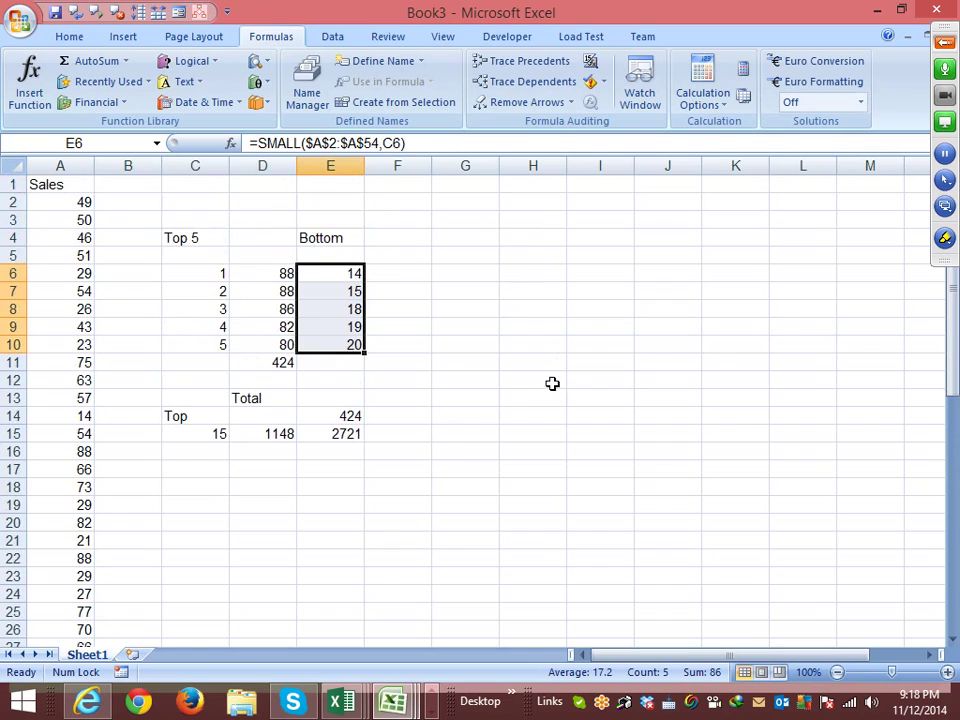
# Copy the text of D15's INDIRECT-based SUM(LARGE) formula into F15, keeping D15 as an array formula
pyautogui.click(340, 419)
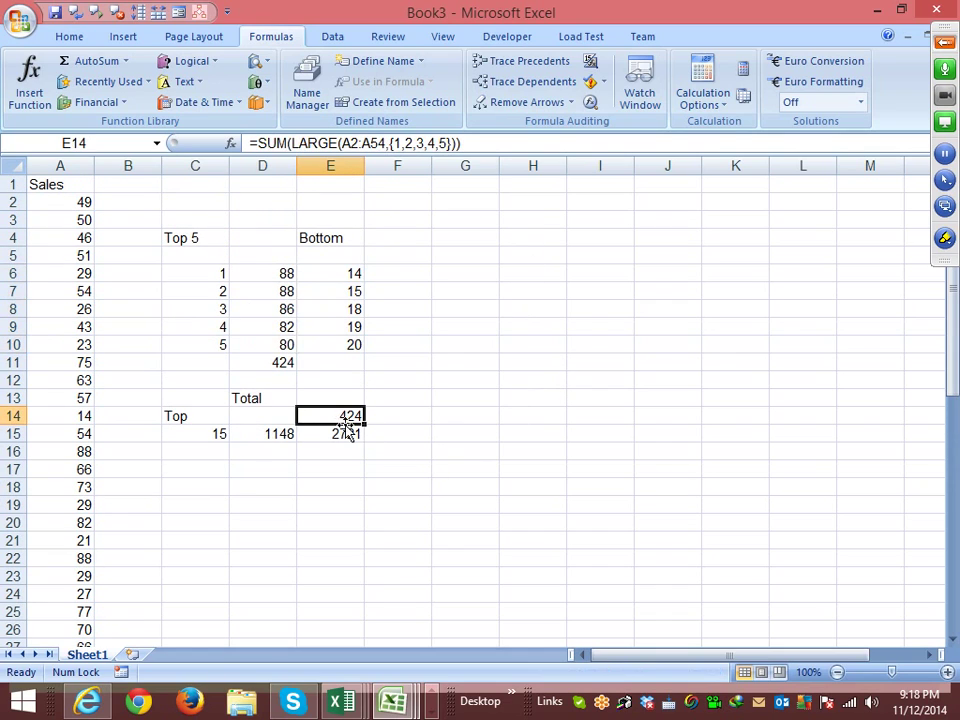
pyautogui.click(343, 432)
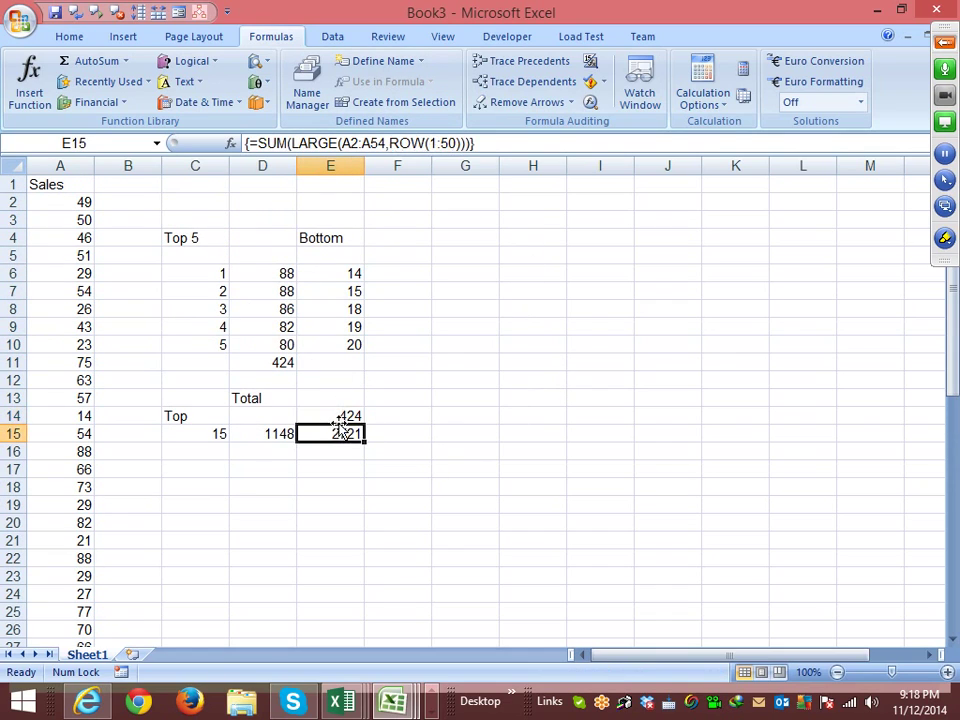
pyautogui.click(279, 440)
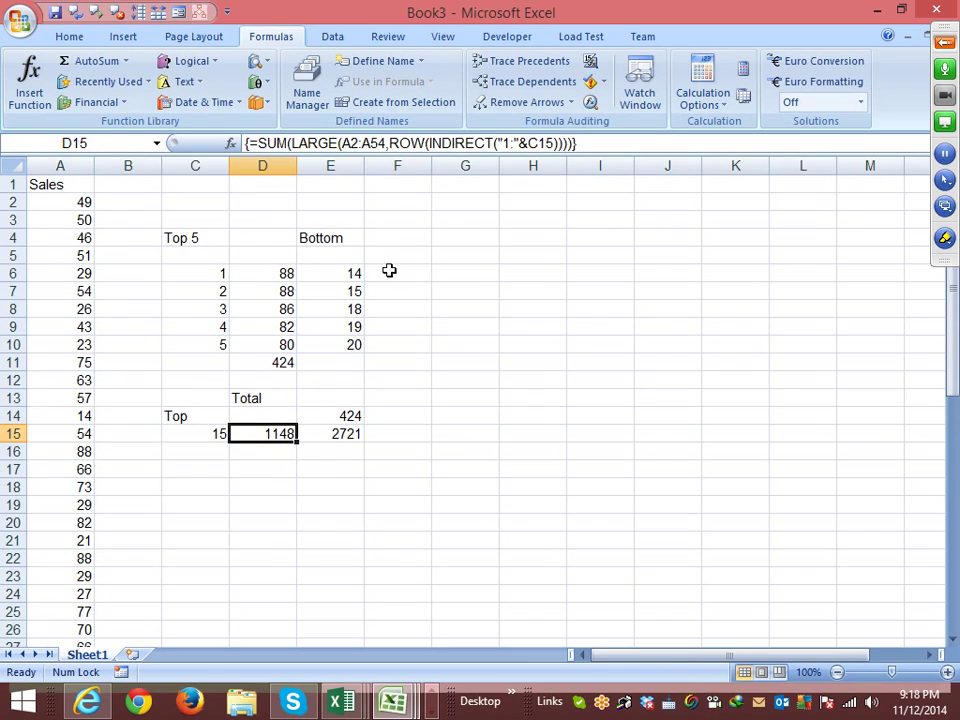
pyautogui.moveTo(568, 145); pyautogui.dragTo(153, 153)
pyautogui.hotkey('ctrl', 'c')
pyautogui.hotkey('ctrl', 'shift', 'Return')
pyautogui.click(417, 432)
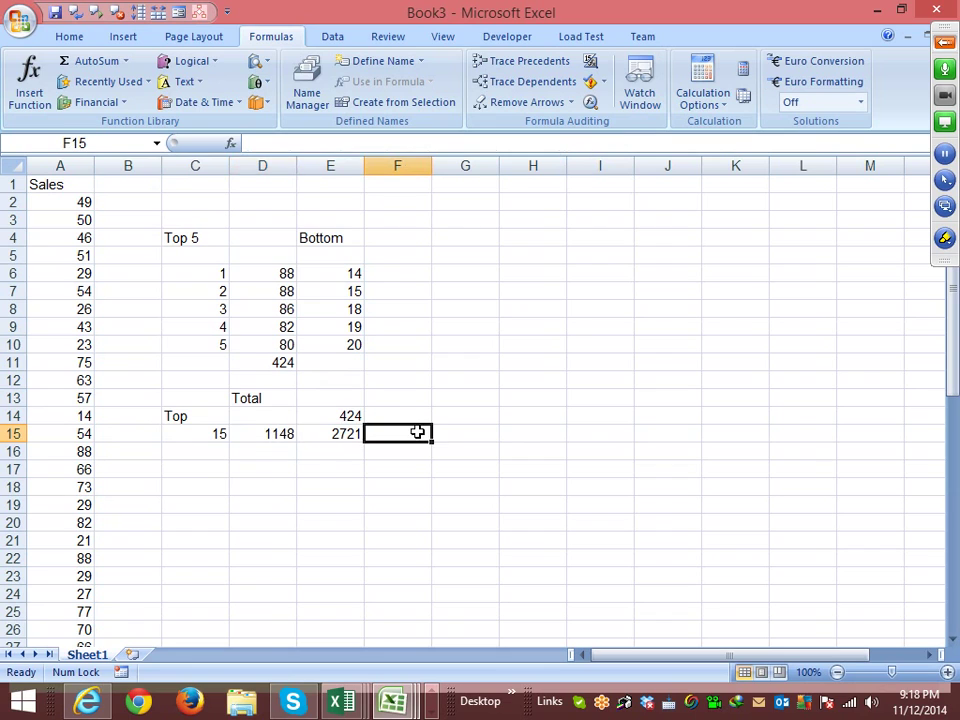
pyautogui.doubleClick(417, 432)
pyautogui.hotkey('ctrl', 'v')
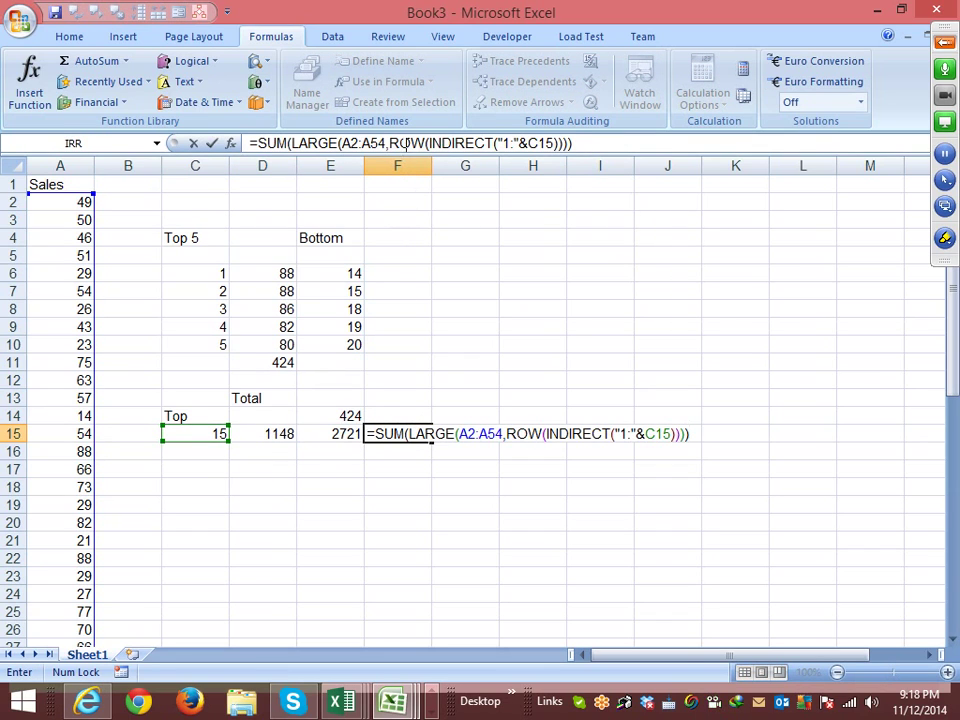
# Replace LARGE with SMALL in F15's formula and enter =SUM(SMALL(A2:A54,ROW(INDIRECT("1:"&C15)))) as an array formula
pyautogui.doubleClick(318, 143)
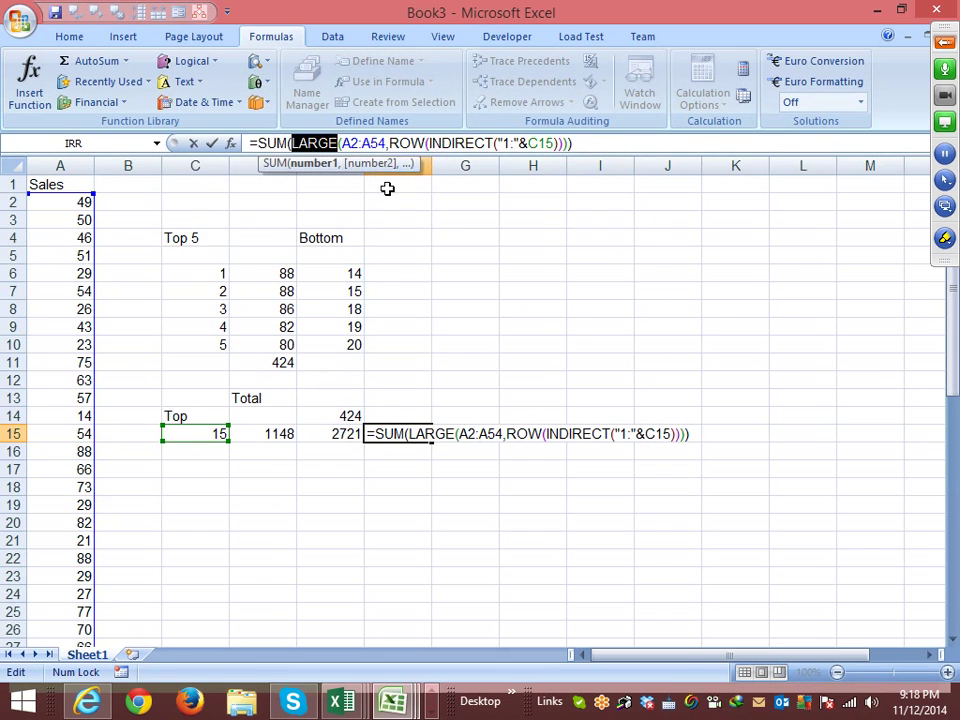
pyautogui.write('sm')
pyautogui.press('Tab')
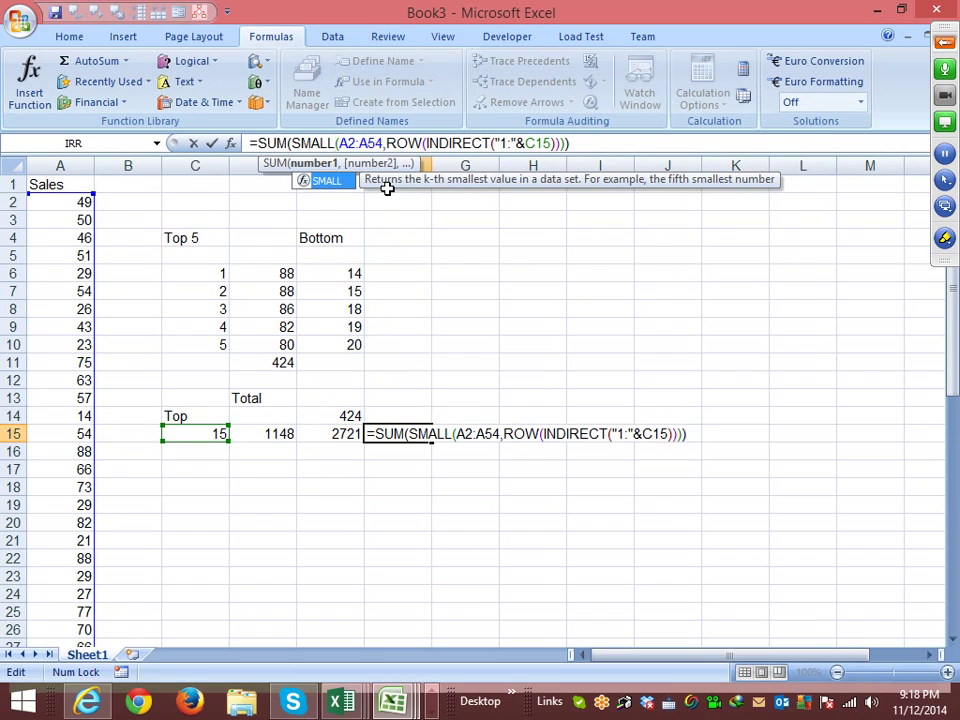
pyautogui.press('Return')
pyautogui.press('Up')
pyautogui.press('F2')
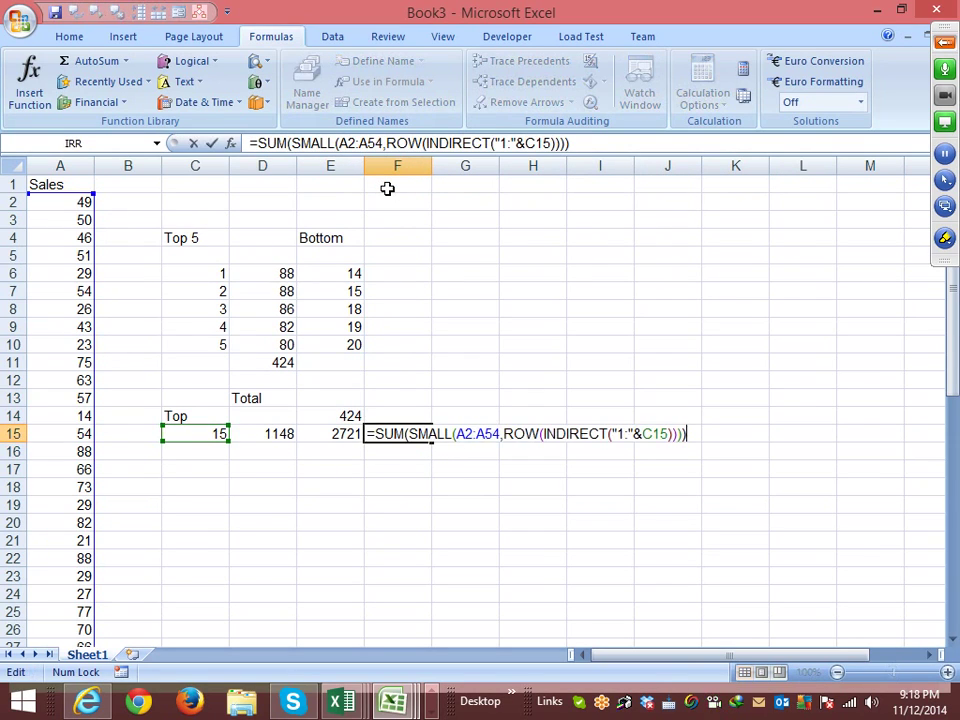
pyautogui.hotkey('ctrl', 'shift', 'Return')
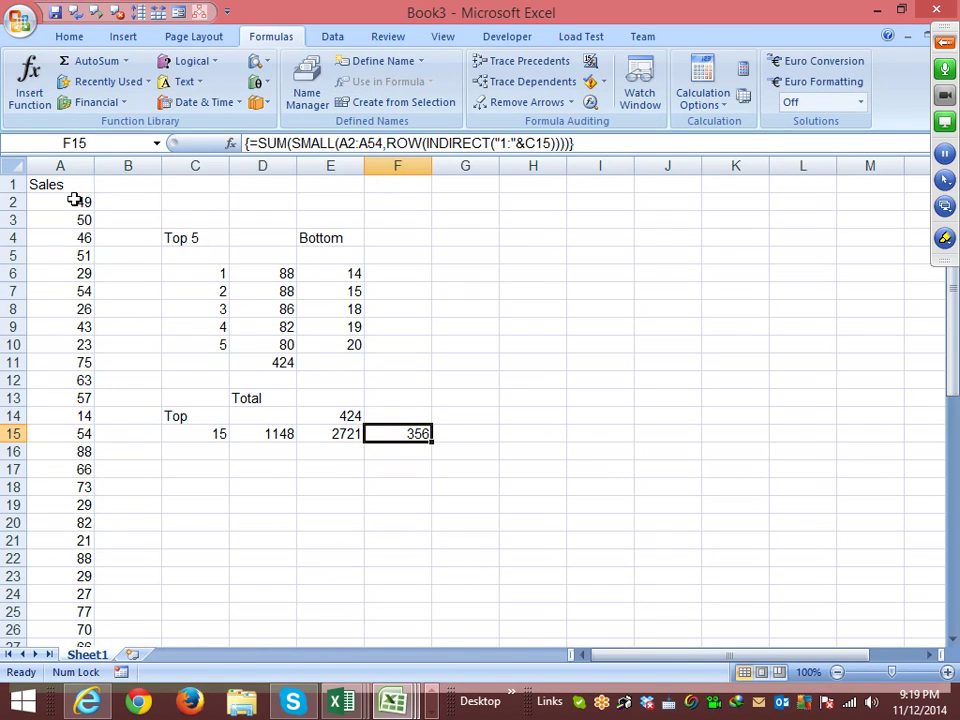
# Add a new worksheet and enter the heading Amt. in cell A1
pyautogui.click(133, 654)
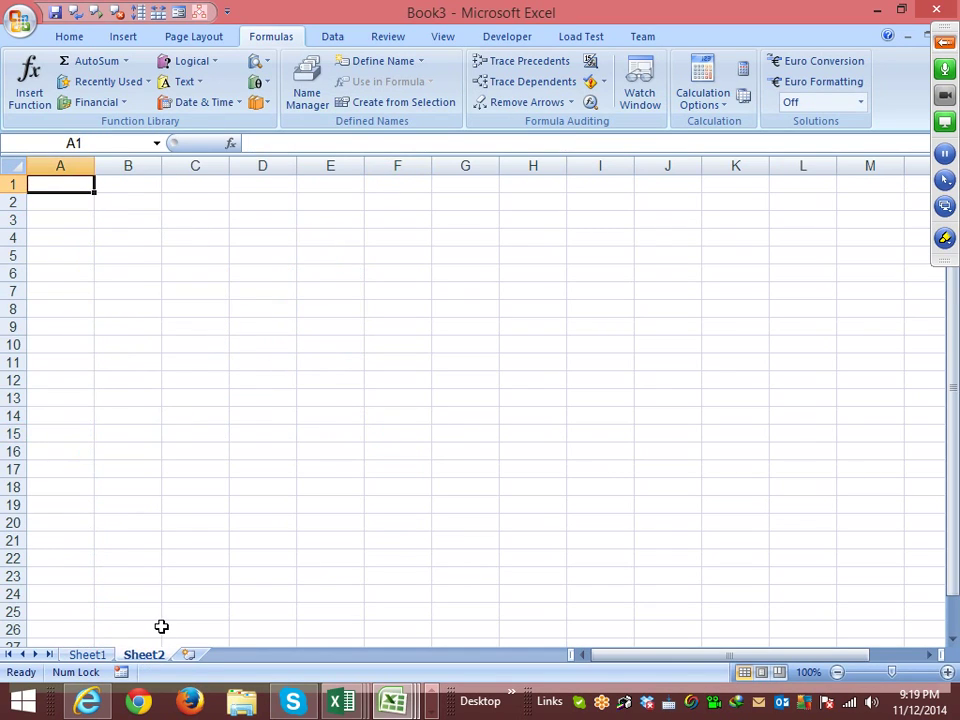
pyautogui.write('NAme')
pyautogui.press('Return')
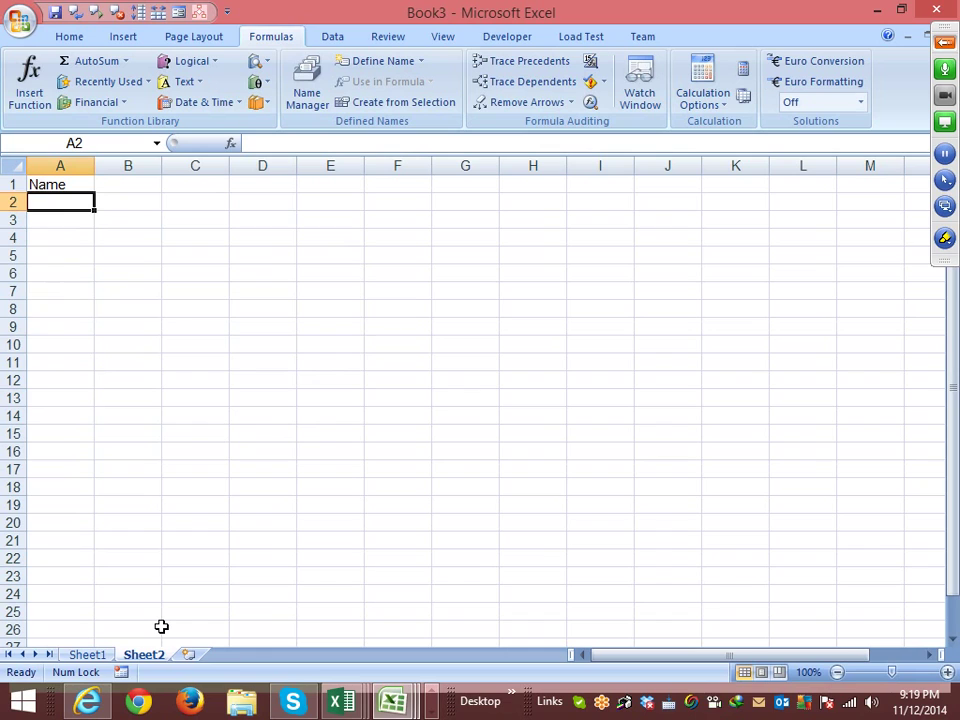
pyautogui.press('Up')
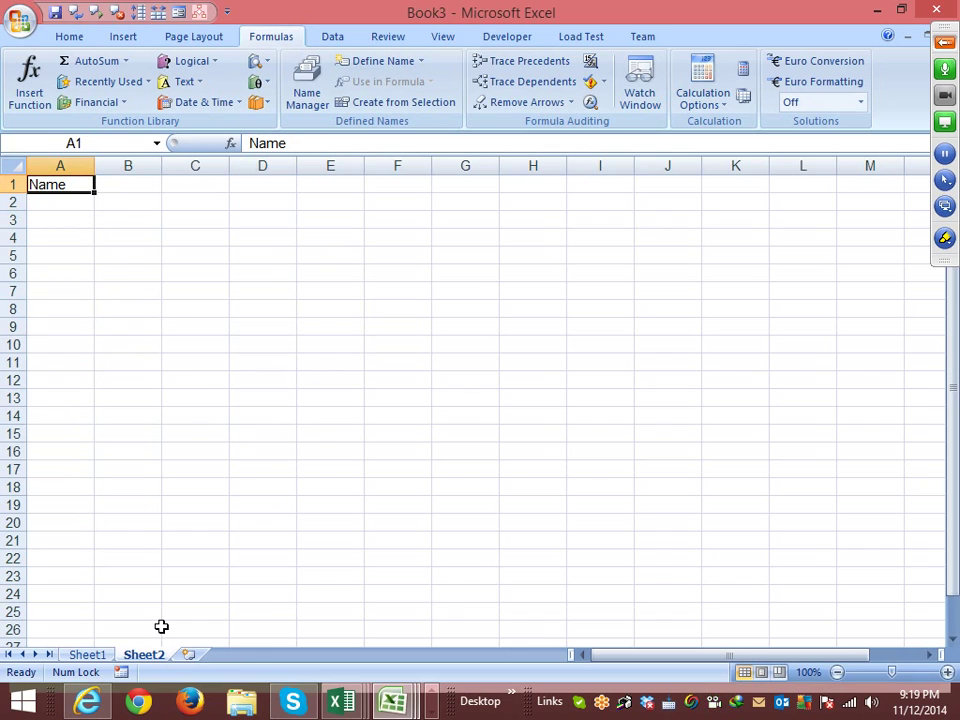
pyautogui.write('Amt.')
pyautogui.press('Return')
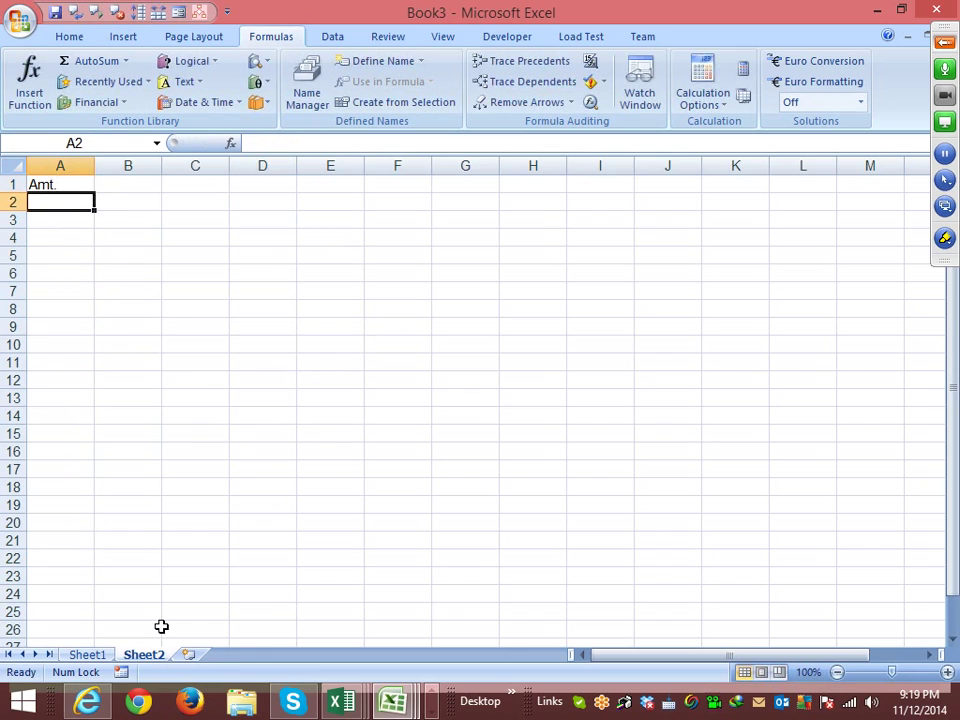
# Enter =RANDBETWEEN(10,90) in A2 and fill it down through A22
pyautogui.write('=randb')
pyautogui.press('Tab')
pyautogui.write('10,90')
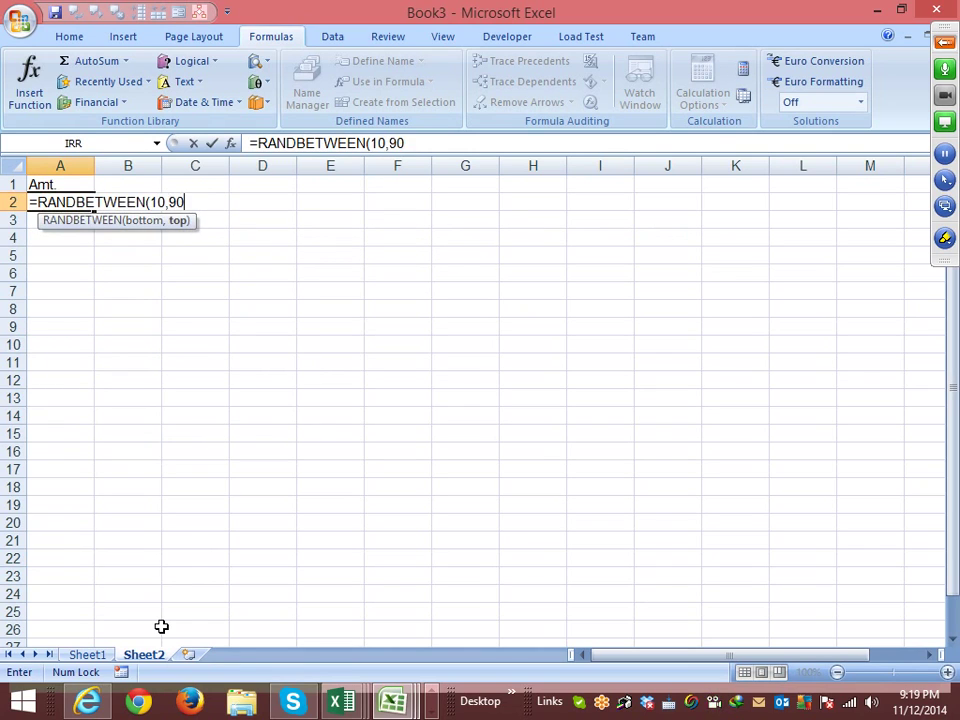
pyautogui.press('Return')
pyautogui.press('Up')
pyautogui.hotkey('shift', 'Down')
pyautogui.hotkey('shift', 'Down')
pyautogui.hotkey('shift', 'Down')
pyautogui.hotkey('shift', 'Down')
pyautogui.hotkey('shift', 'Down')
pyautogui.hotkey('shift', 'Down')
pyautogui.hotkey('shift', 'Down')
pyautogui.hotkey('shift', 'Down')
pyautogui.hotkey('shift', 'Down')
pyautogui.hotkey('shift', 'Down')
pyautogui.hotkey('shift', 'Down')
pyautogui.hotkey('shift', 'Down')
pyautogui.hotkey('shift', 'Down')
pyautogui.hotkey('shift', 'Down')
pyautogui.hotkey('shift', 'Down')
pyautogui.hotkey('shift', 'Down')
pyautogui.hotkey('shift', 'Down')
pyautogui.hotkey('shift', 'Down')
pyautogui.hotkey('shift', 'Down')
pyautogui.hotkey('shift', 'Down')
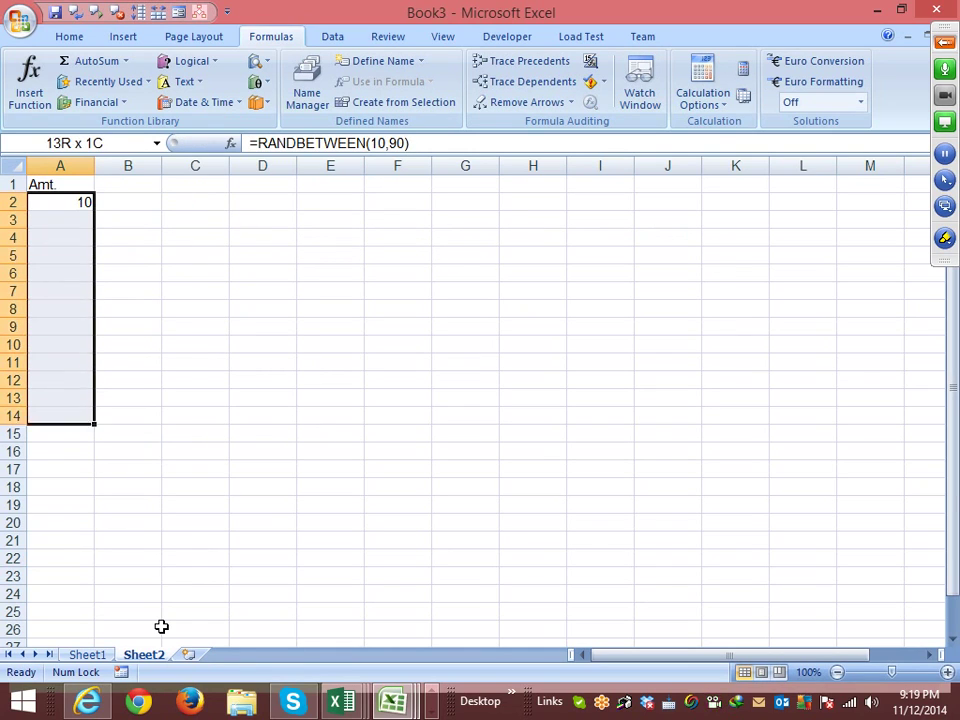
pyautogui.hotkey('ctrl', 'd')
# Replace the random-number formulas in A2:A22 with their static values
pyautogui.press('Up')
pyautogui.press('Down')
pyautogui.hotkey('ctrl', 'shift', 'Down')
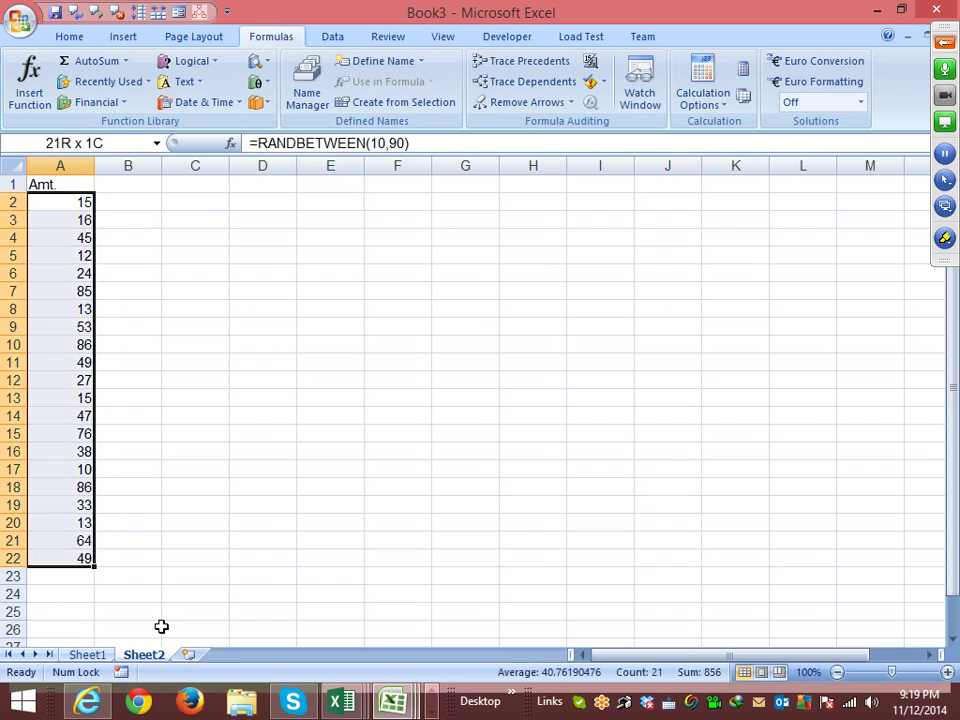
pyautogui.hotkey('ctrl', 'c')
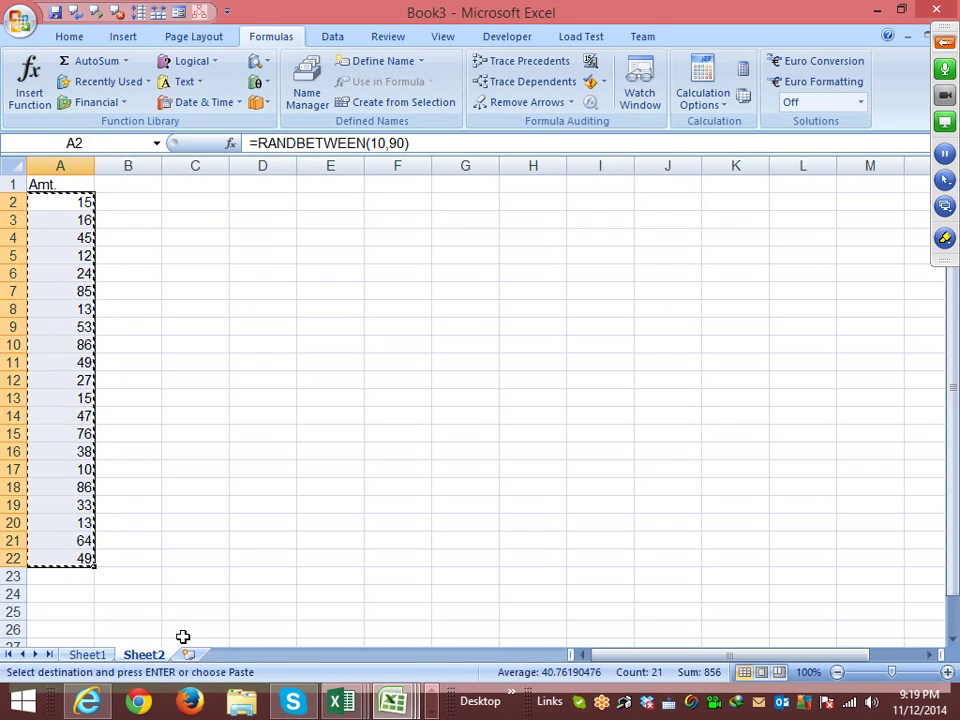
pyautogui.click(67, 36)
pyautogui.click(28, 104)
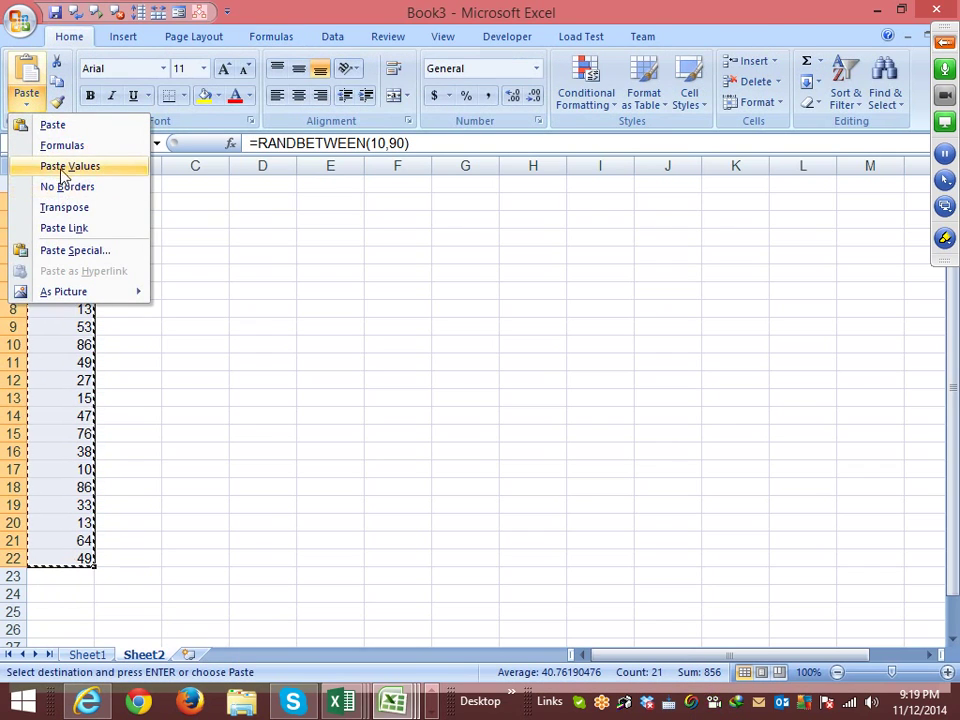
pyautogui.click(64, 165)
pyautogui.click(262, 306)
pyautogui.press('Escape')
# Merge and center the range D2:I13 into one large display cell
pyautogui.moveTo(248, 203); pyautogui.dragTo(611, 399)
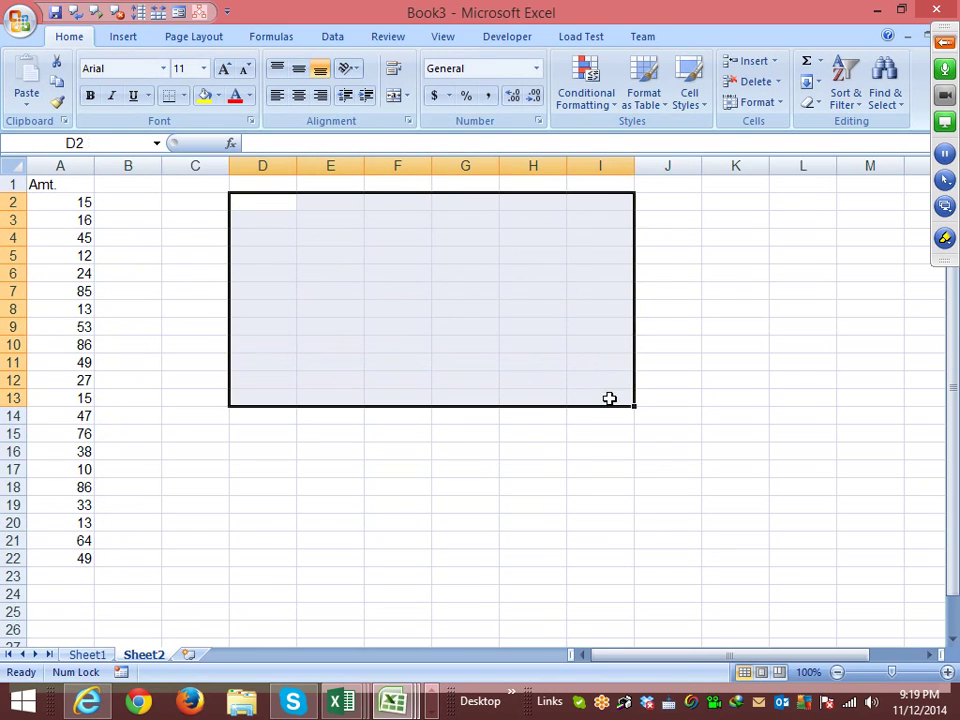
pyautogui.click(393, 96)
pyautogui.click(154, 559)
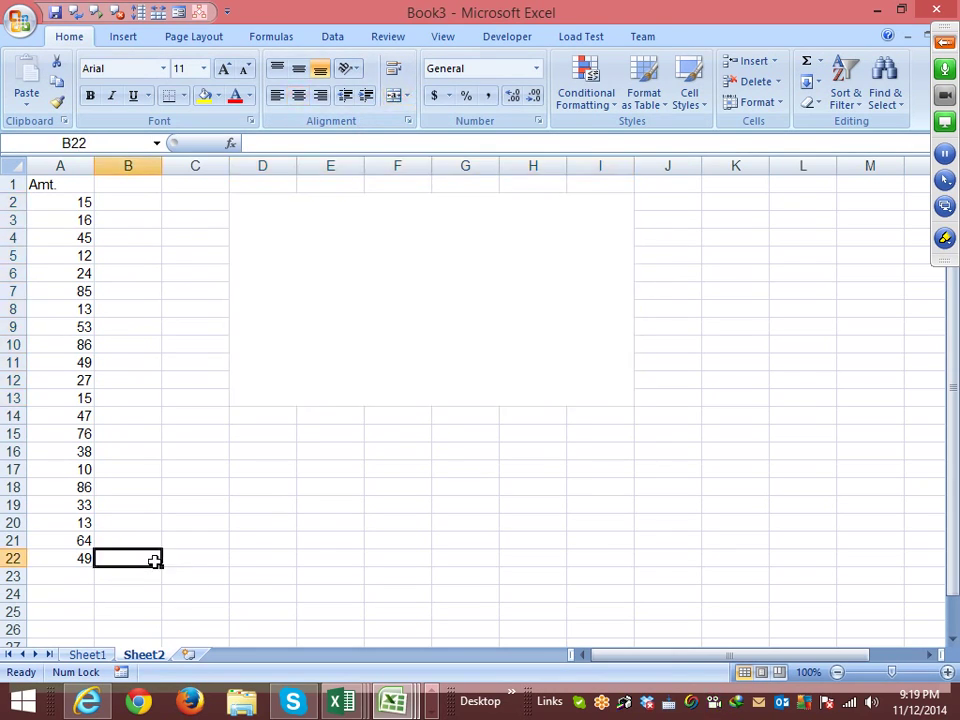
# Enter 49 in the merged cell D2:I13 and align it vertically to the middle
pyautogui.click(76, 560)
pyautogui.moveTo(76, 560); pyautogui.dragTo(60, 185)
pyautogui.click(293, 305)
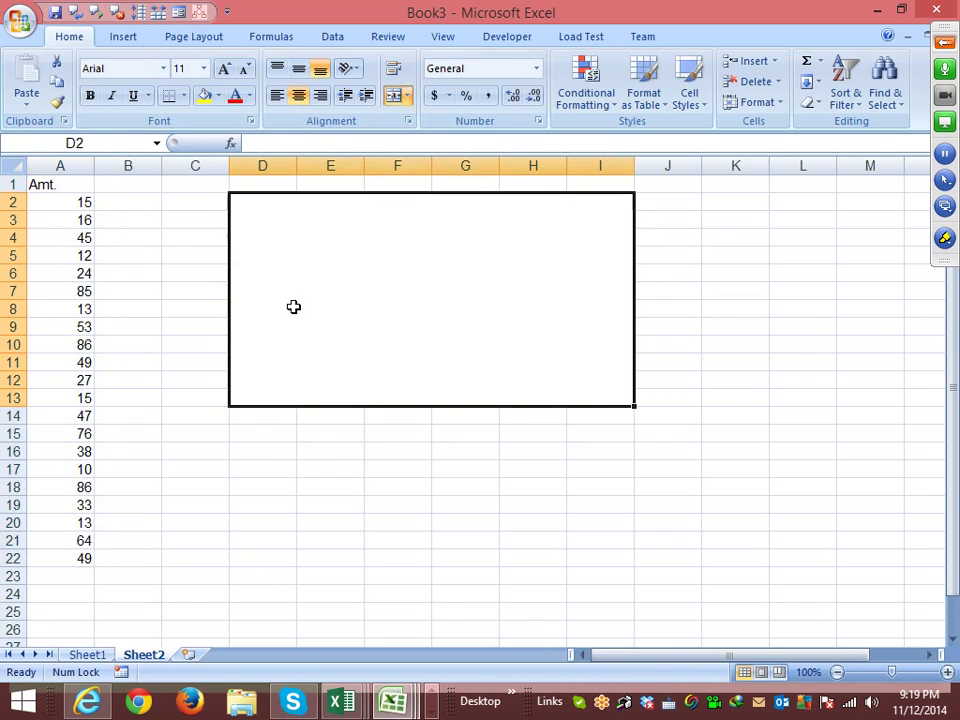
pyautogui.write('49')
pyautogui.press('Return')
pyautogui.click(294, 307)
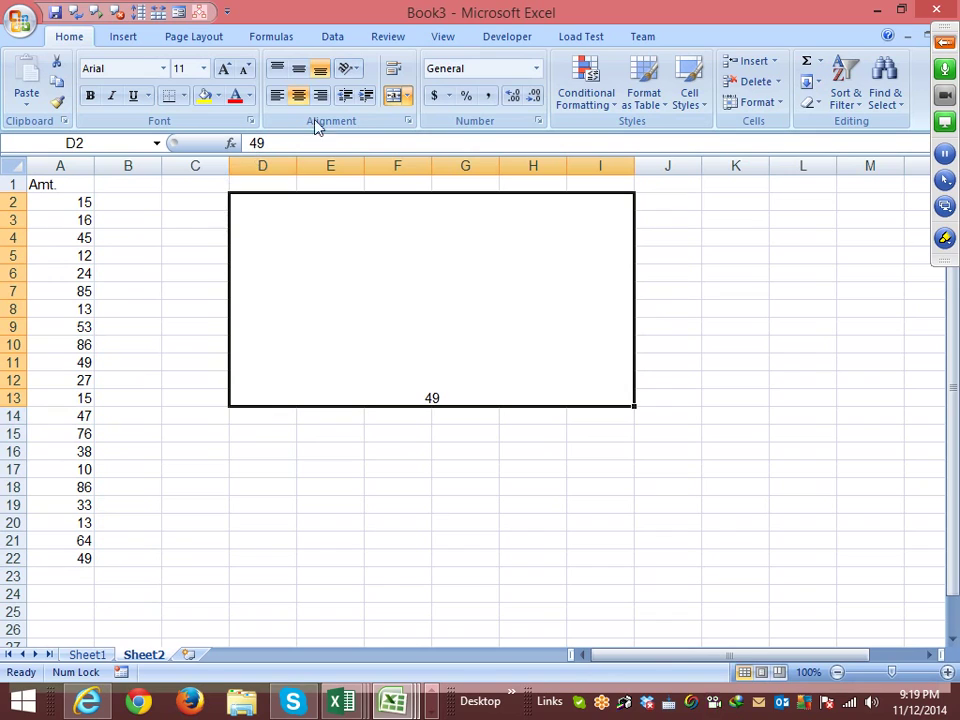
pyautogui.click(298, 70)
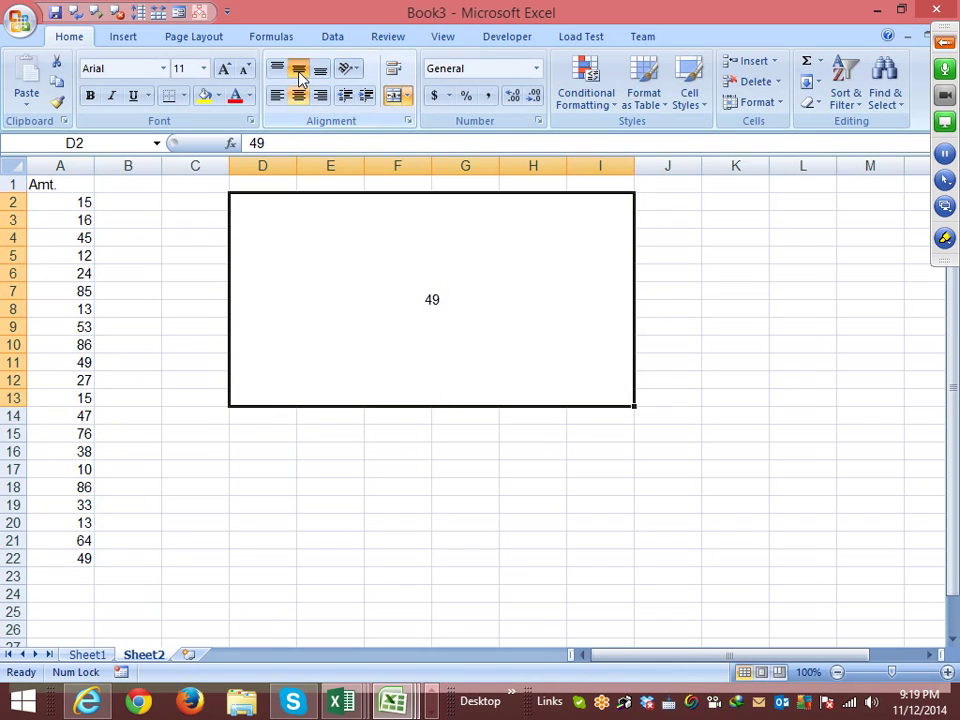
# Enlarge the number in the merged cell D2:I13 to font size 200
pyautogui.click(204, 69)
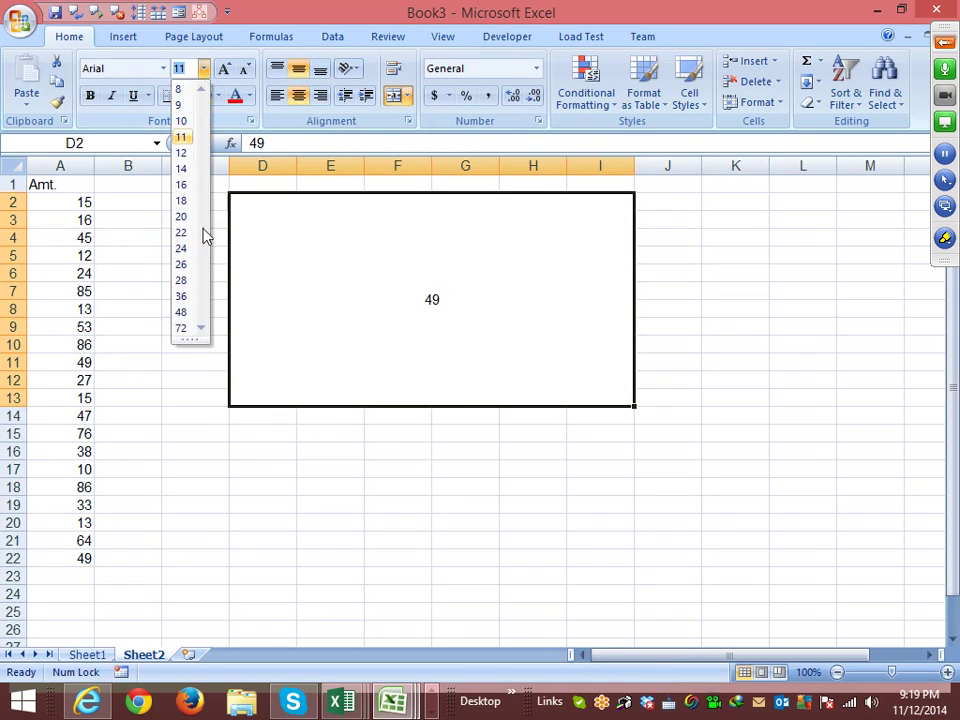
pyautogui.click(182, 330)
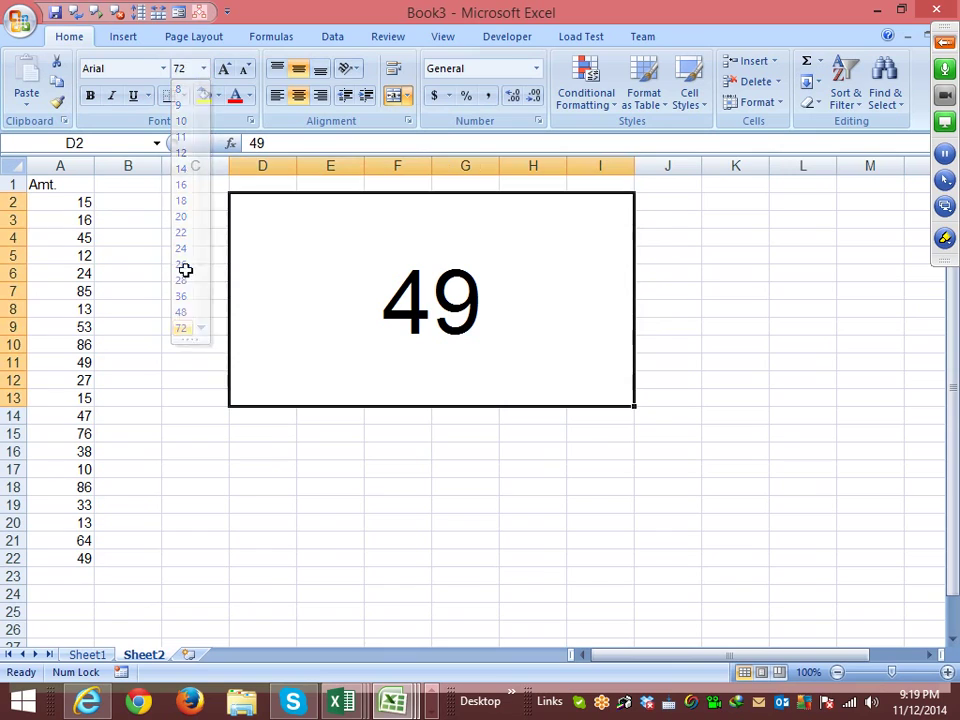
pyautogui.write('100')
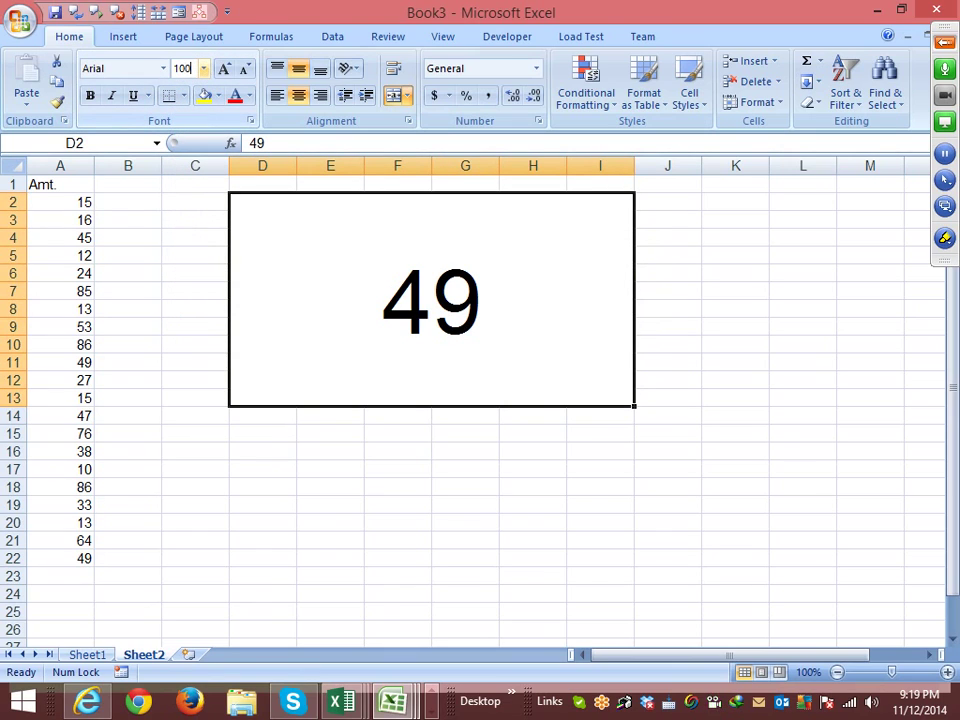
pyautogui.press('Return')
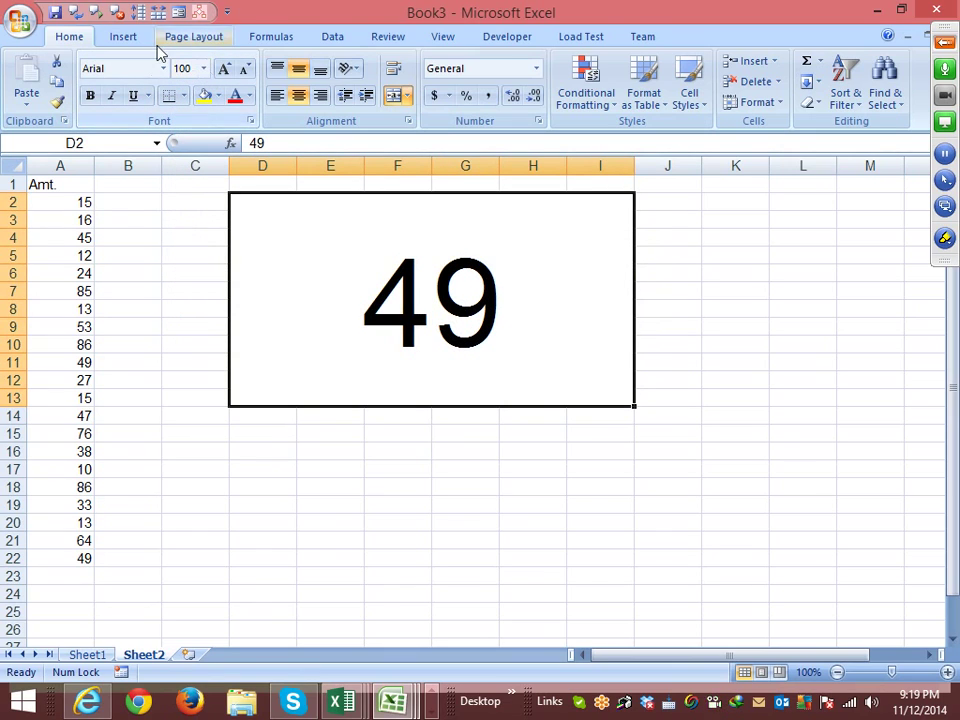
pyautogui.click(184, 68)
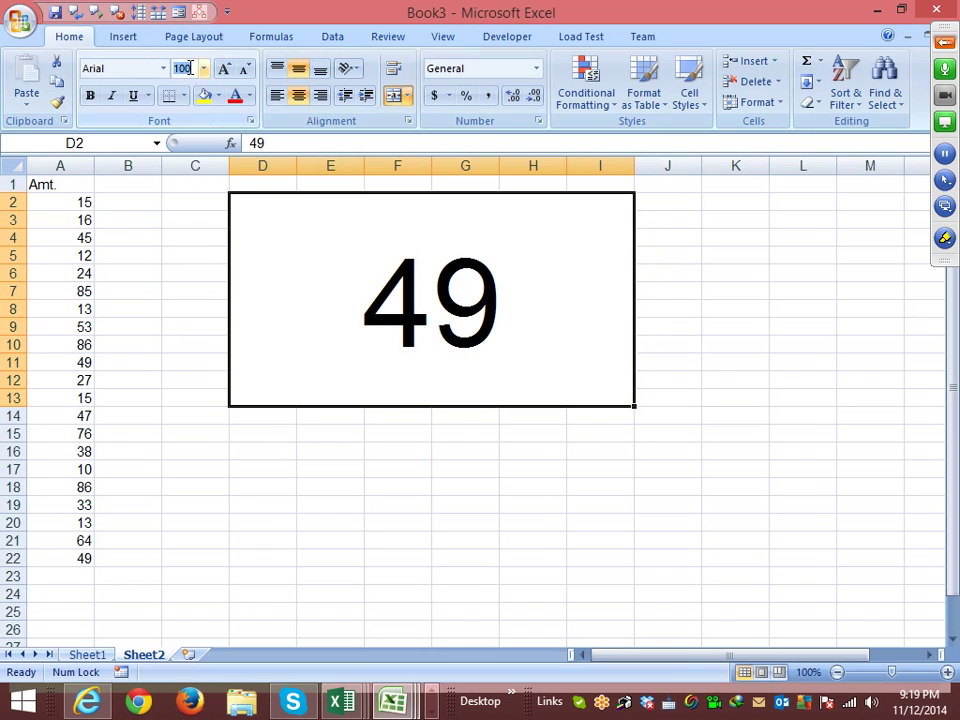
pyautogui.write('200')
pyautogui.press('Return')
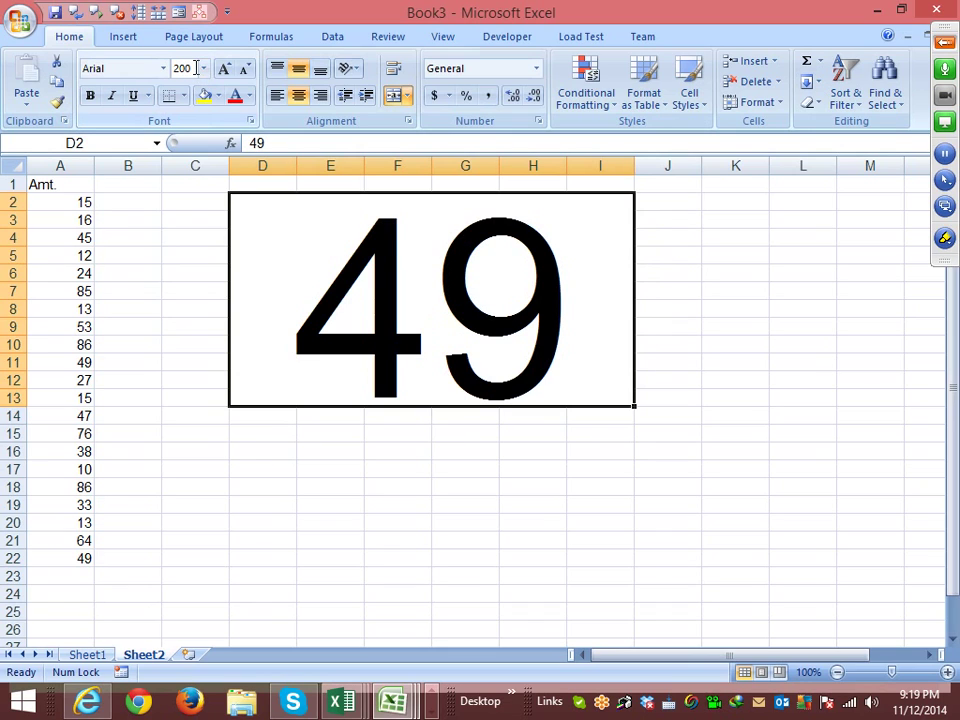
pyautogui.click(180, 469)
pyautogui.click(90, 556)
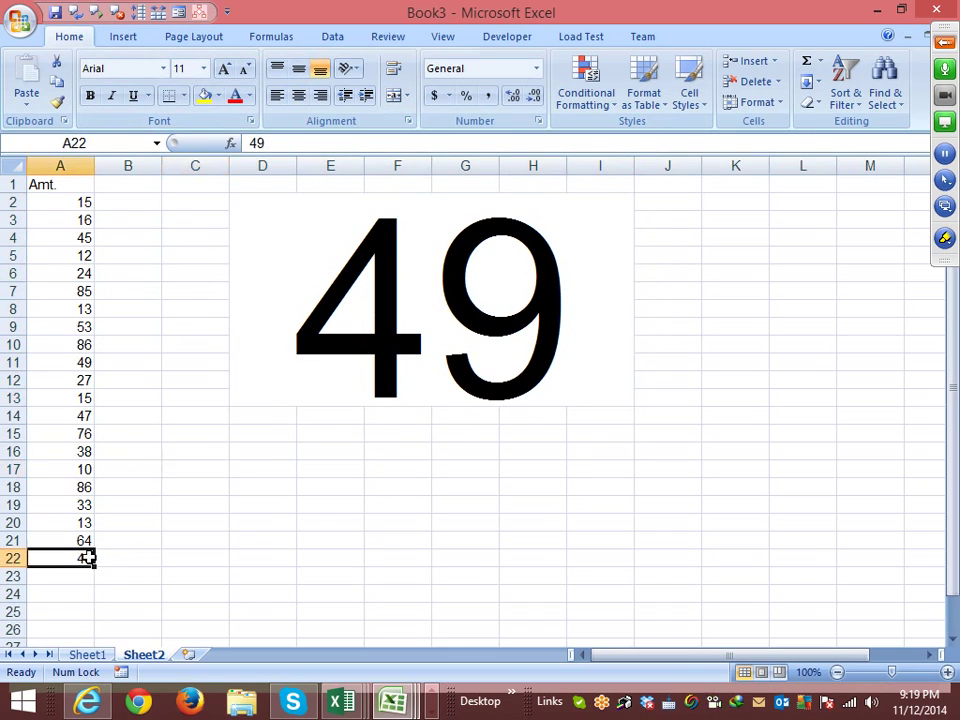
pyautogui.click(354, 343)
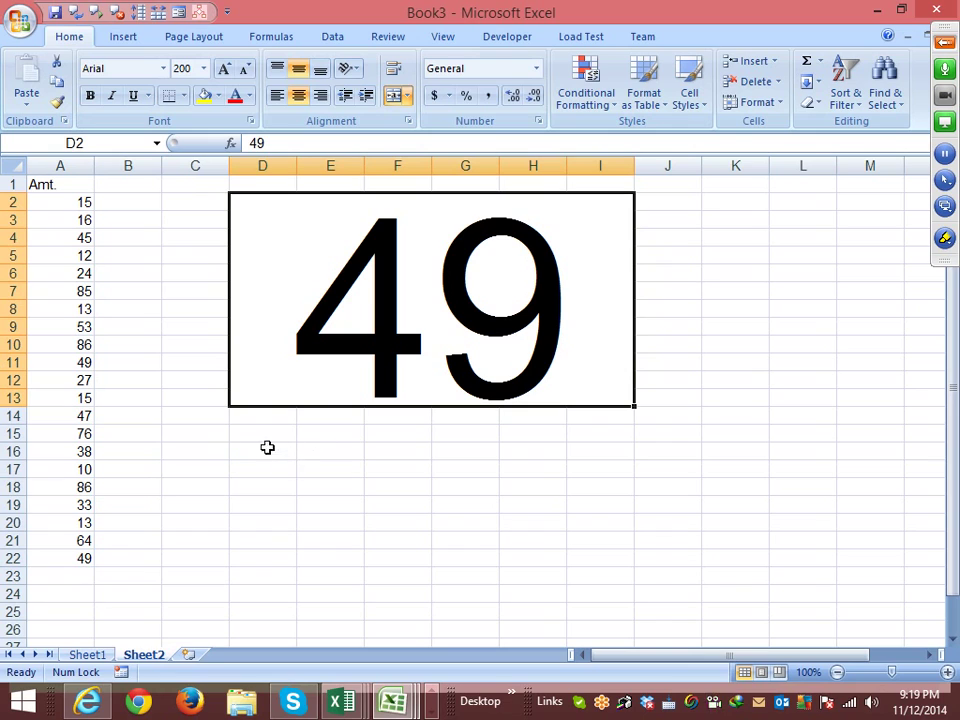
# Start an OFFSET formula in cell D16 with A1 as the reference and COUNTA(A:A)-1 as the row offset
pyautogui.click(255, 450)
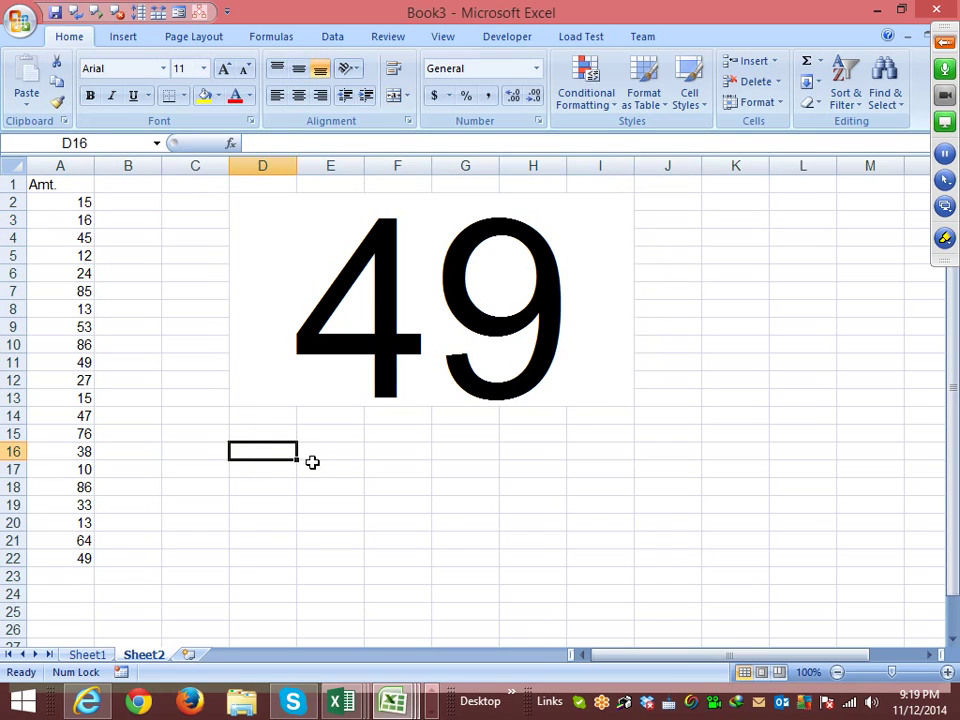
pyautogui.write('=')
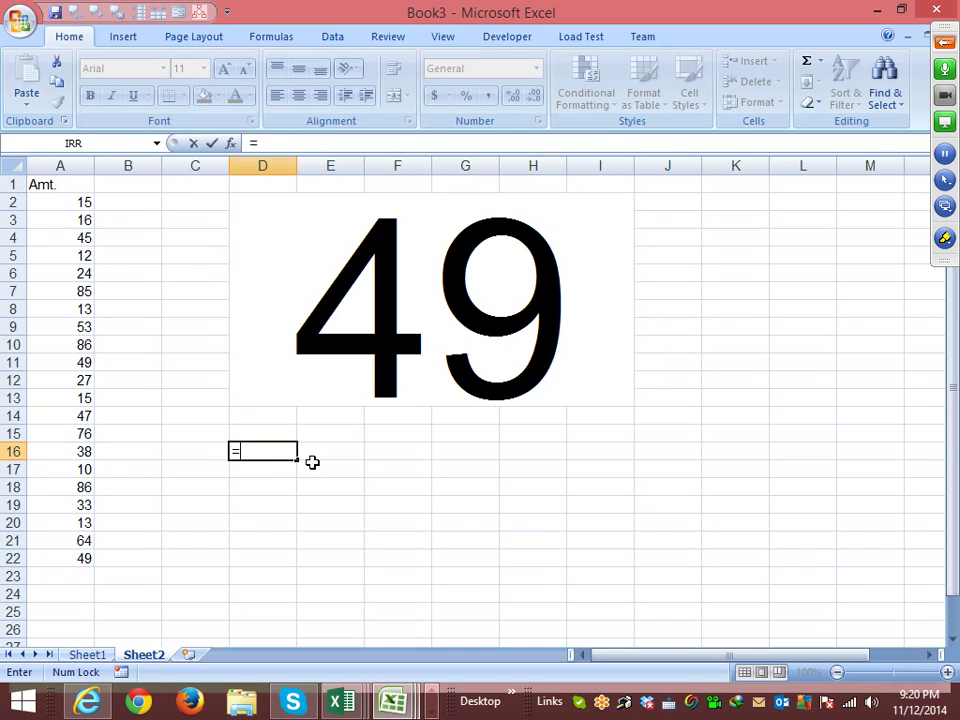
pyautogui.write('of')
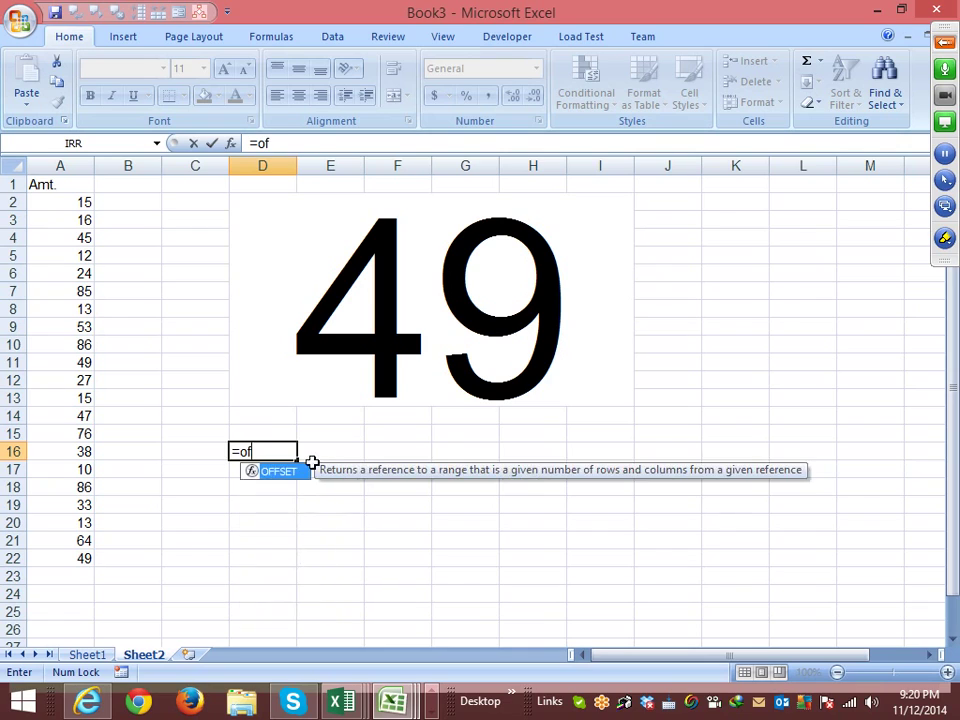
pyautogui.press('Tab')
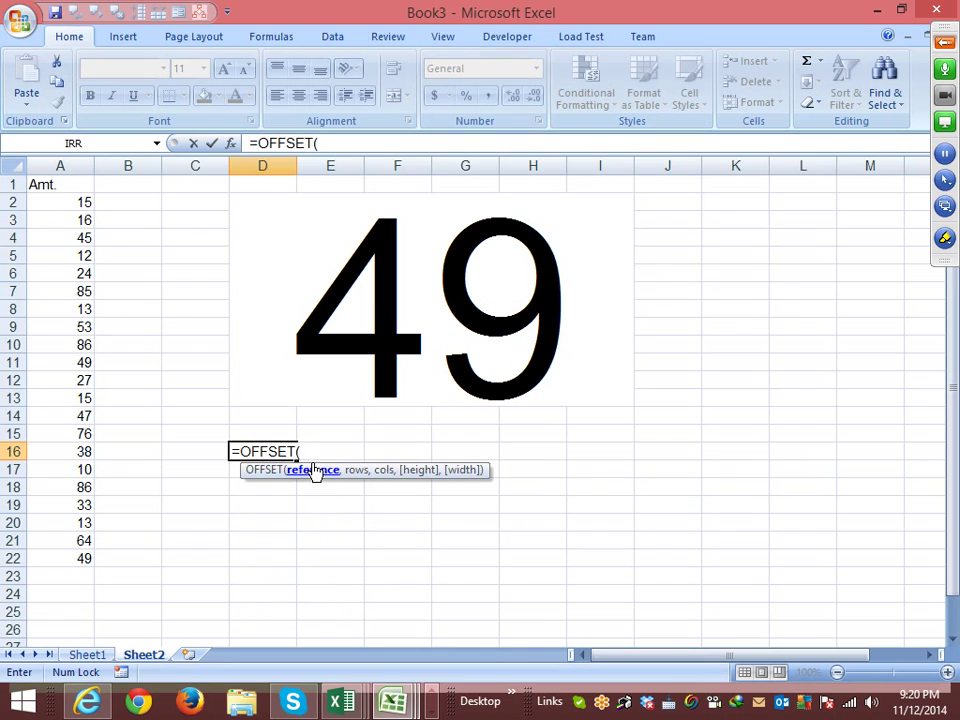
pyautogui.click(71, 186)
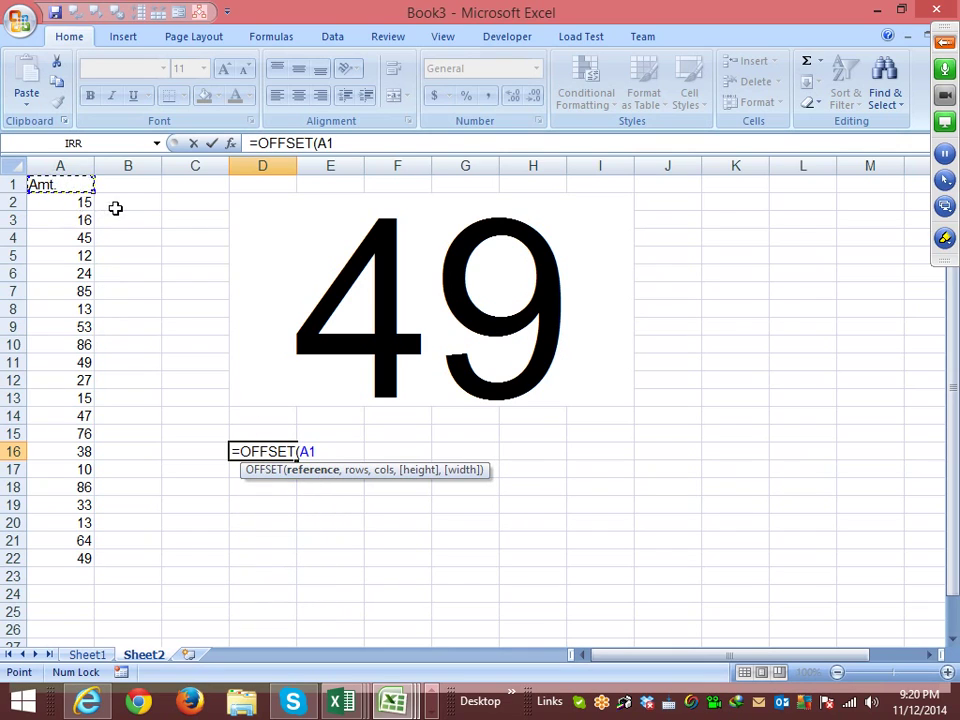
pyautogui.write(',')
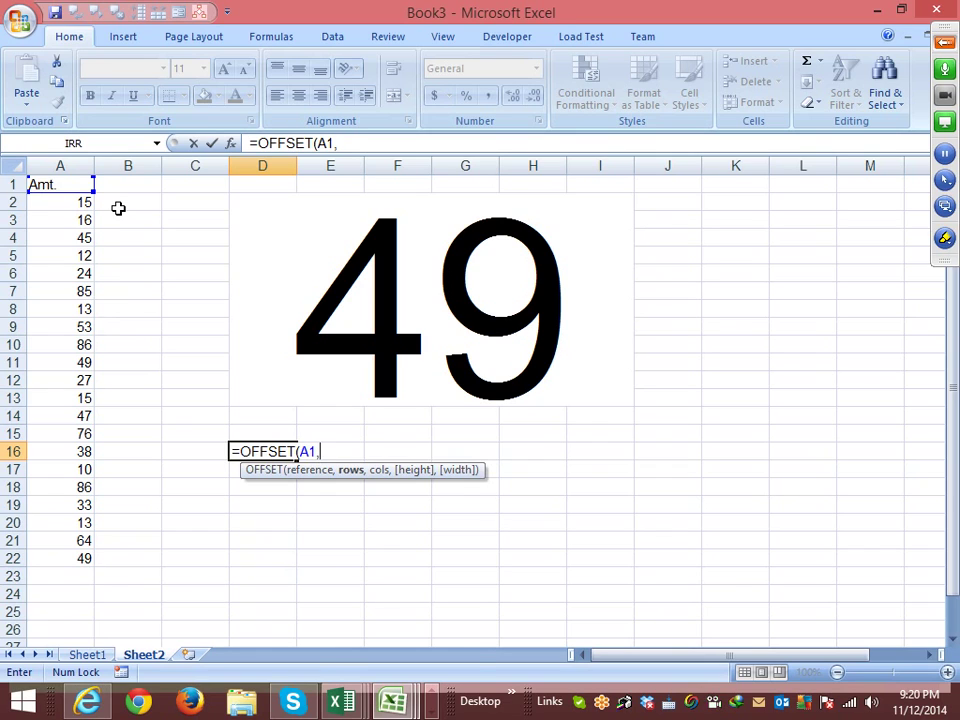
pyautogui.write('coun')
pyautogui.press('Down')
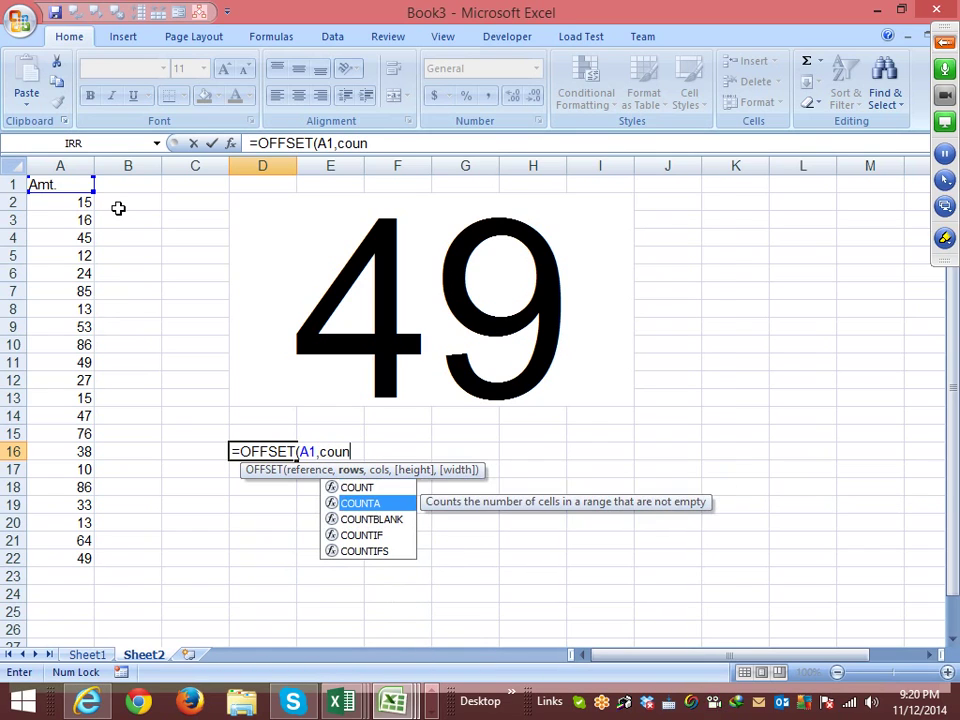
pyautogui.press('Tab')
pyautogui.click(70, 165)
pyautogui.write(')')
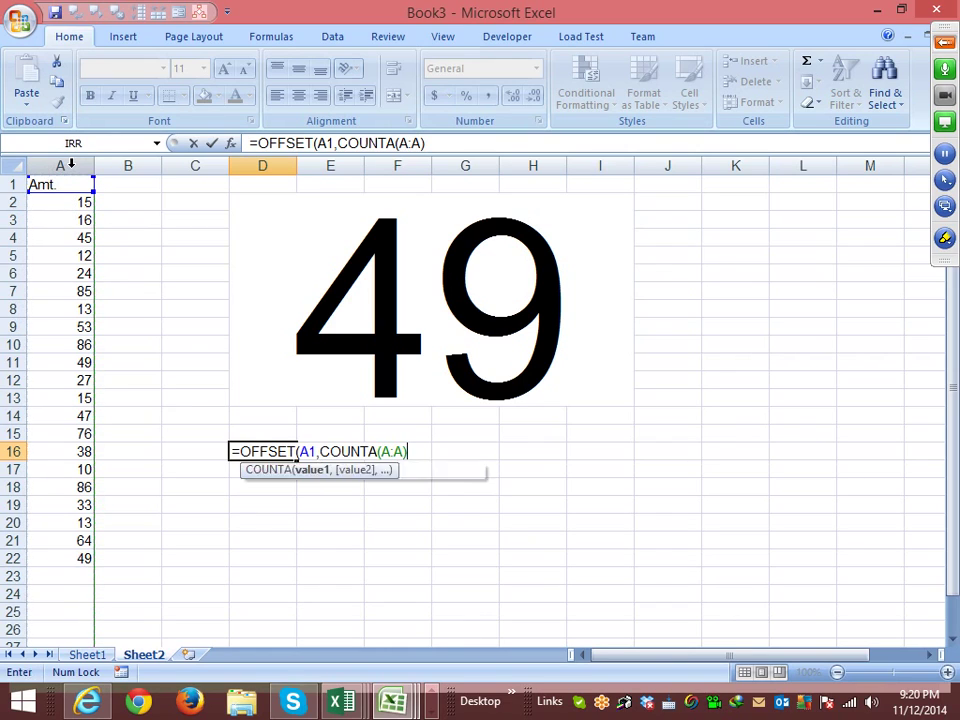
pyautogui.write('-1')
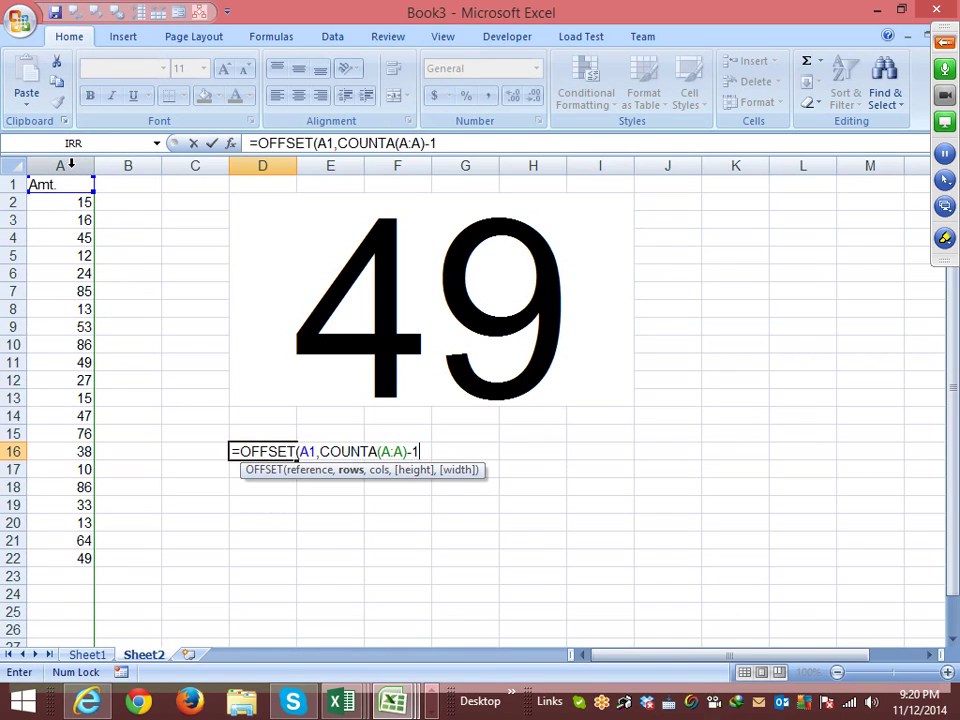
# Complete the OFFSET formula in D16 with a column offset of 1
pyautogui.write(',0')
pyautogui.press('BackSpace')
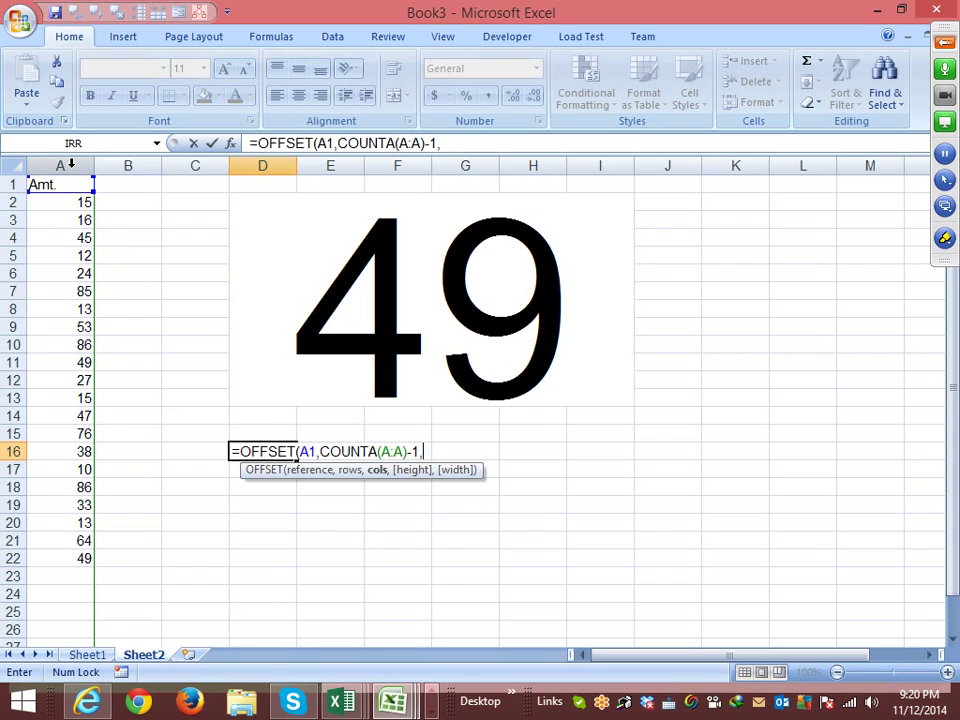
pyautogui.write('1')
pyautogui.press('Return')
pyautogui.press('Return')
pyautogui.press('Up')
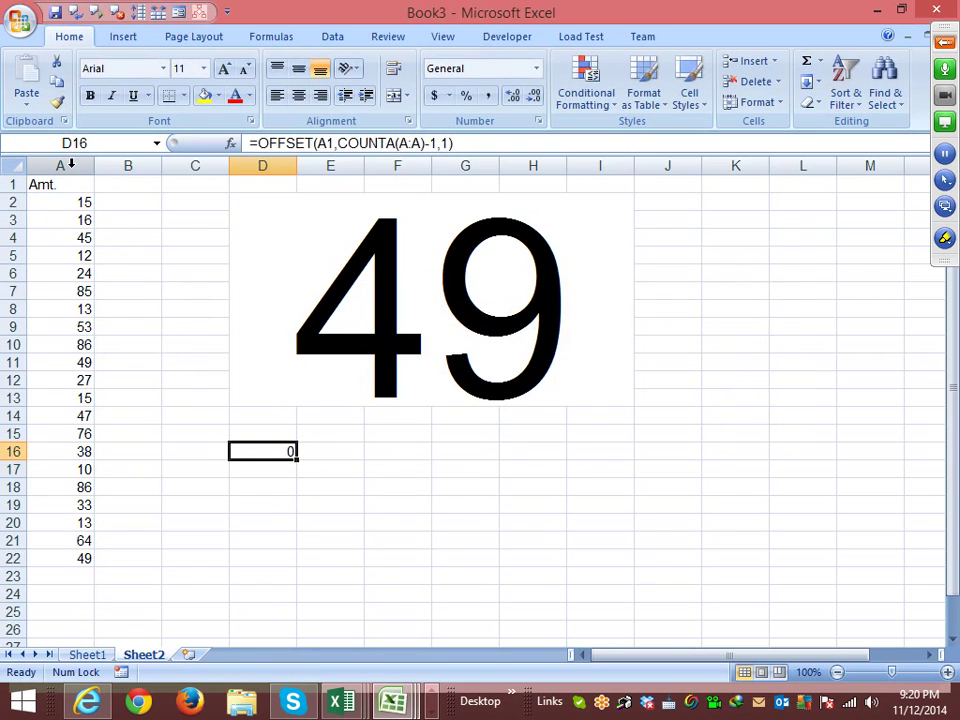
# Change the column offset in the D16 OFFSET formula to 0
pyautogui.click(435, 143)
pyautogui.doubleClick(434, 143)
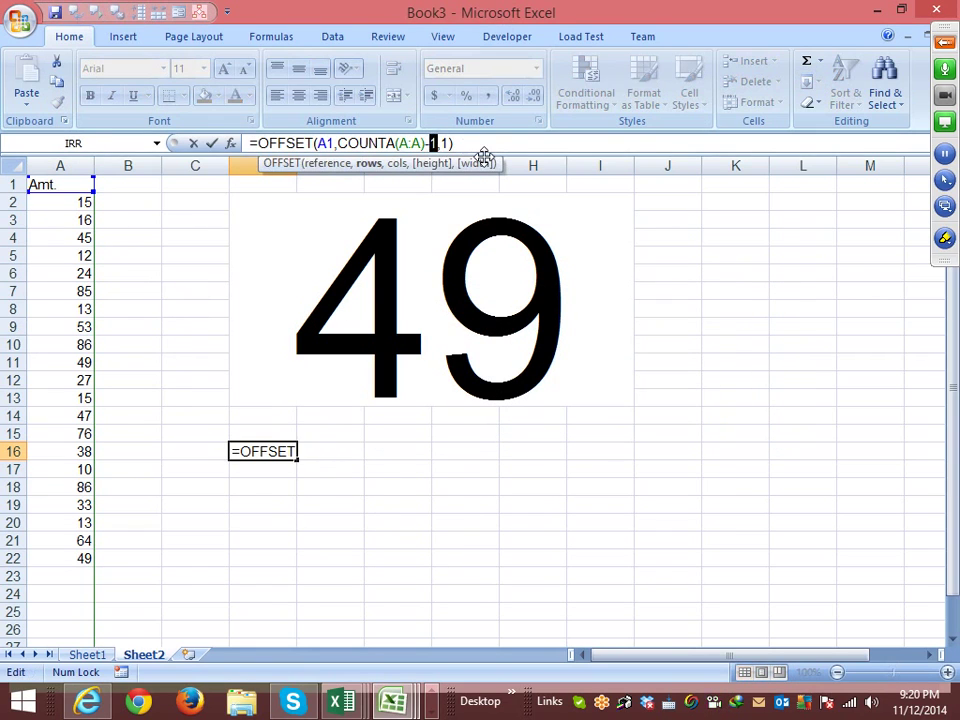
pyautogui.press('Right')
pyautogui.press('Right')
pyautogui.press('Delete')
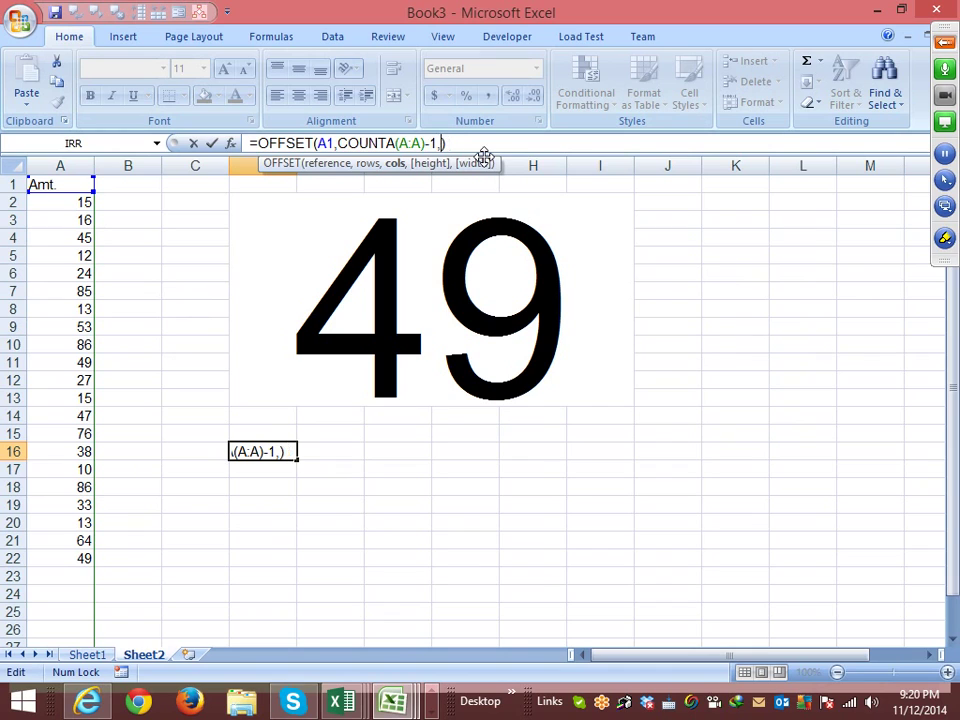
pyautogui.write('0')
pyautogui.press('Return')
pyautogui.press('Up')
# Copy the formula =OFFSET(A1,COUNTA(A:A)-1,0) from D16 into the merged cell D2:I13
pyautogui.moveTo(455, 143); pyautogui.dragTo(250, 155)
pyautogui.hotkey('ctrl', 'c')
pyautogui.press('Escape')
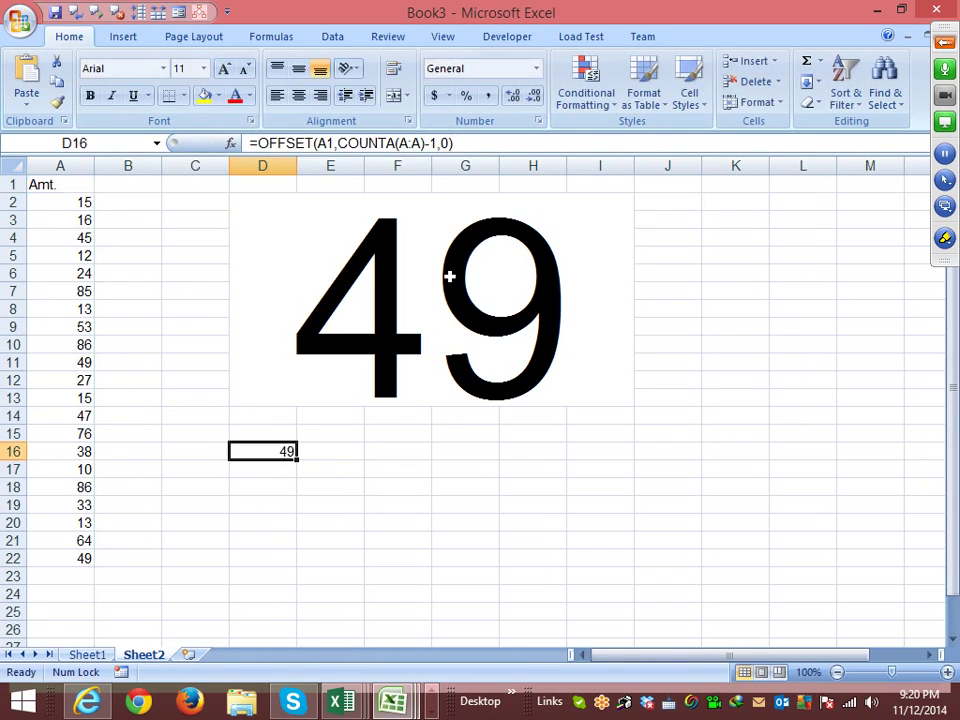
pyautogui.click(428, 277)
pyautogui.write('=')
pyautogui.hotkey('ctrl', 'v')
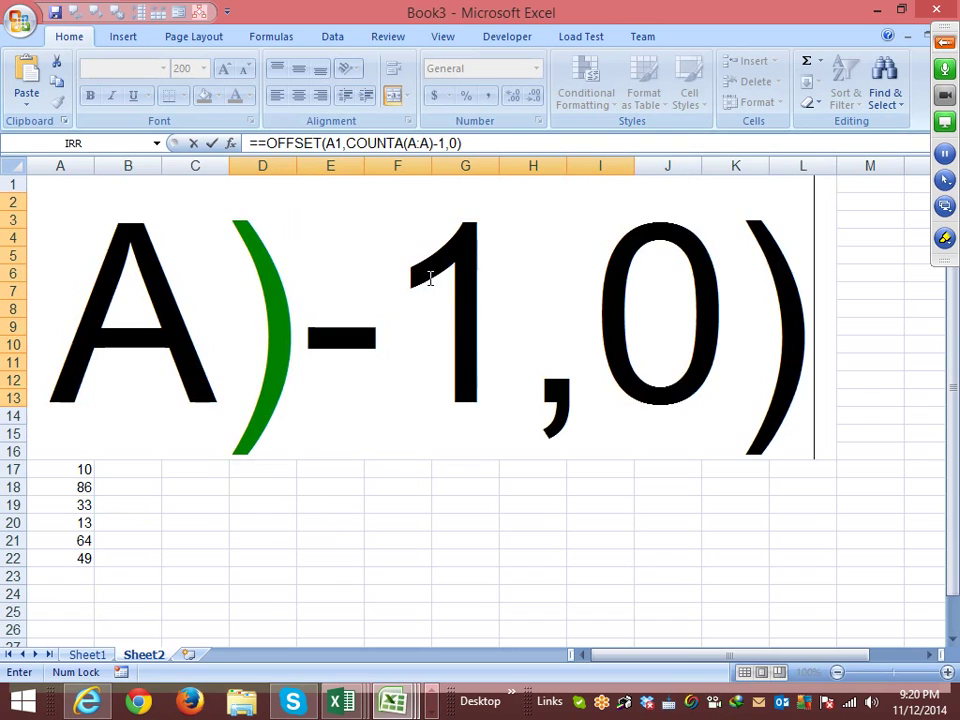
pyautogui.press('Return')
pyautogui.press('Return')
pyautogui.press('Up')
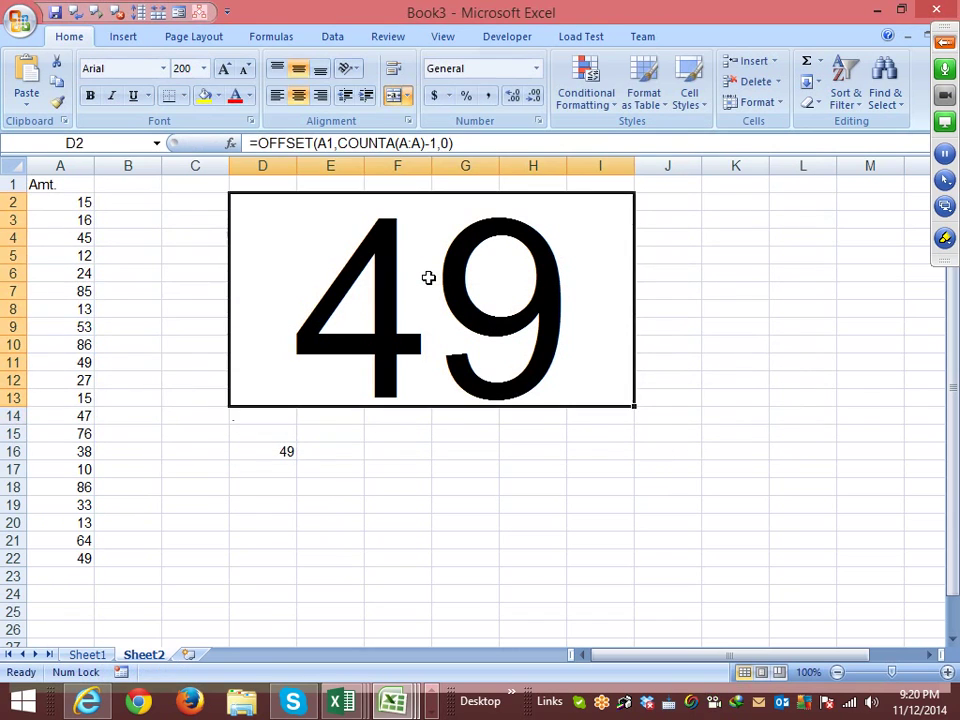
# Add the amount 50 below the list in cell A23 to test the formulas
pyautogui.press('Left')
pyautogui.press('Left')
pyautogui.press('Down')
pyautogui.press('Down')
pyautogui.press('Down')
pyautogui.press('Down')
pyautogui.press('Down')
pyautogui.press('Down')
pyautogui.press('Down')
pyautogui.press('Down')
pyautogui.press('Down')
pyautogui.press('Down')
pyautogui.press('Left')
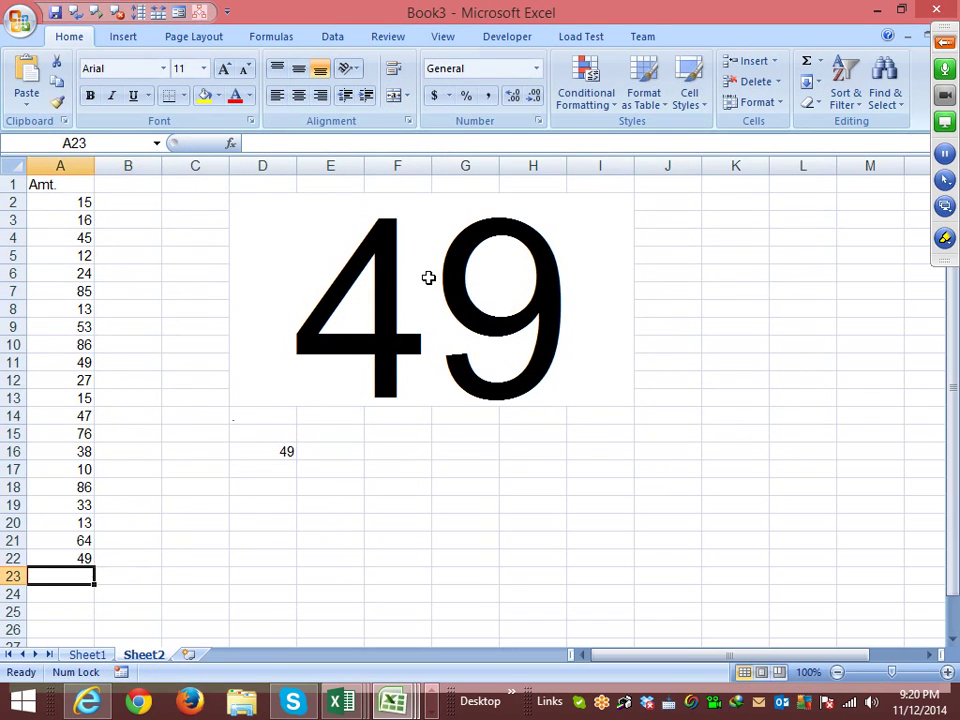
pyautogui.write('50')
pyautogui.press('Return')
pyautogui.press('Up')
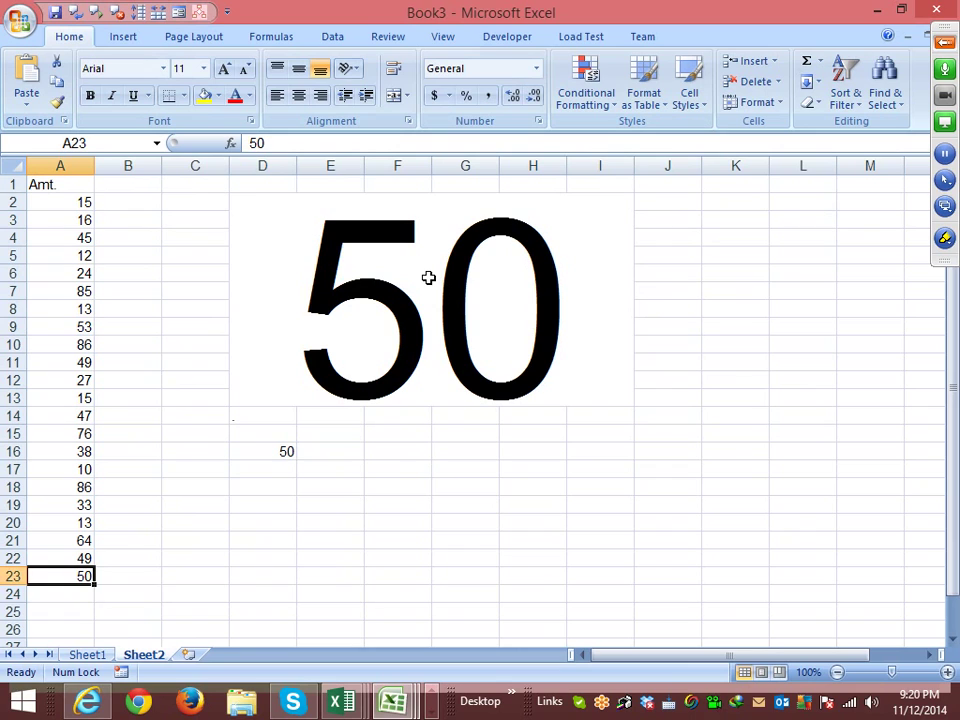
# Add the amounts 60, 85 and 25 in cells A24 to A26
pyautogui.press('Down')
pyautogui.write('60')
pyautogui.press('Return')
pyautogui.press('Up')
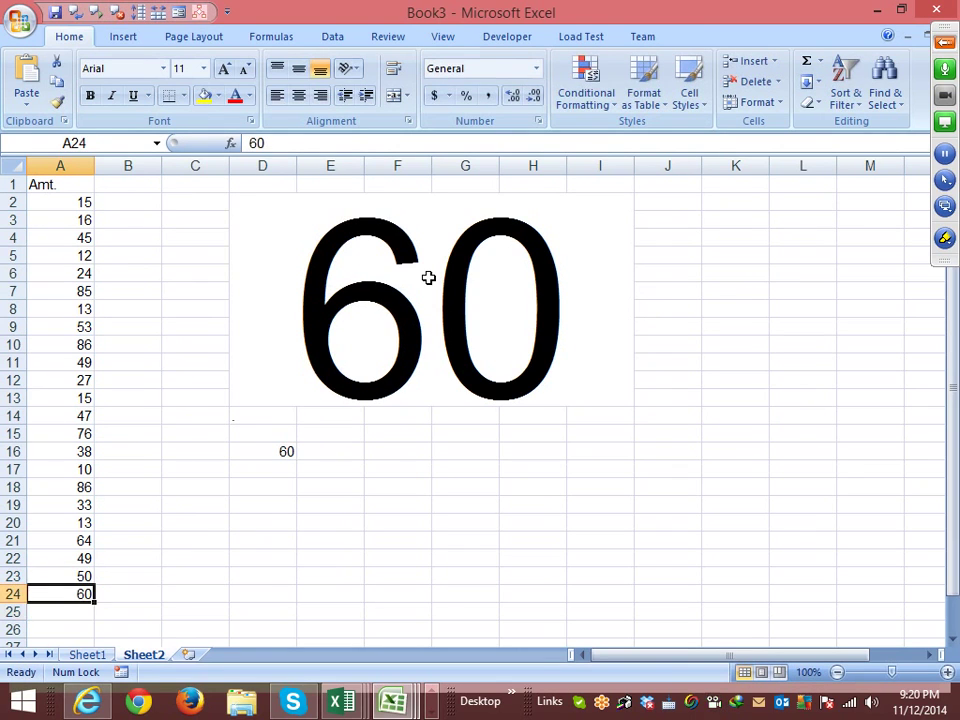
pyautogui.press('Down')
pyautogui.write('85')
pyautogui.press('Return')
pyautogui.write('25')
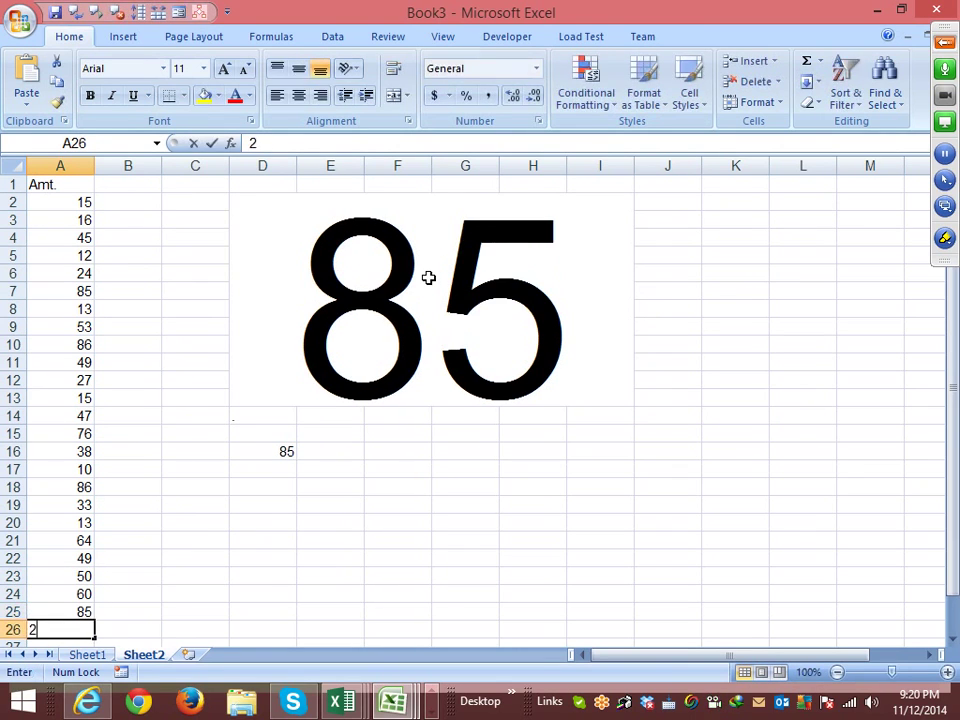
pyautogui.press('Return')
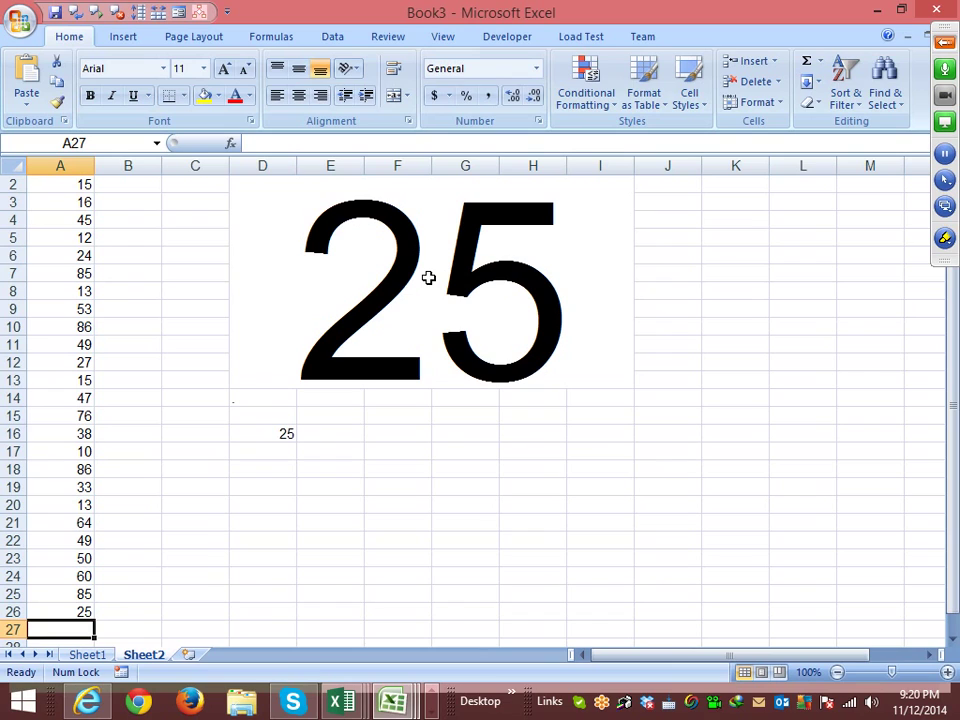
# Look through the amounts in column A between the list's last entry and its first rows
pyautogui.press('Up')
pyautogui.press('Up')
pyautogui.press('Up')
pyautogui.press('Up')
pyautogui.press('Up')
pyautogui.press('Up')
pyautogui.press('Up')
pyautogui.press('Up')
pyautogui.press('Up')
pyautogui.press('Up')
pyautogui.press('Up')
pyautogui.press('Up')
pyautogui.press('Up')
pyautogui.press('Up')
pyautogui.press('Up')
pyautogui.press('Up')
pyautogui.press('Up')
pyautogui.press('Up')
pyautogui.press('Up')
pyautogui.press('Up')
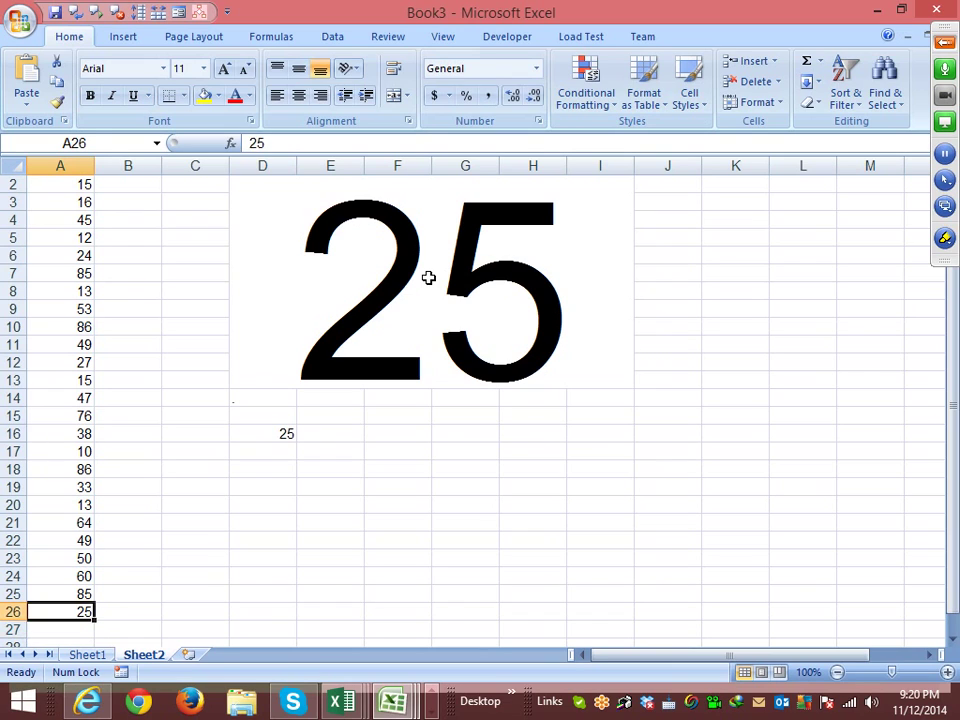
pyautogui.press('Down')
pyautogui.press('Down')
pyautogui.press('Down')
pyautogui.press('Down')
pyautogui.press('Down')
pyautogui.press('Down')
pyautogui.press('Down')
pyautogui.press('Down')
pyautogui.press('Down')
pyautogui.press('Down')
pyautogui.press('Down')
pyautogui.press('Down')
pyautogui.press('Down')
pyautogui.press('Down')
pyautogui.press('Down')
pyautogui.press('Down')
pyautogui.press('Down')
pyautogui.press('Down')
pyautogui.press('Down')
pyautogui.press('Down')
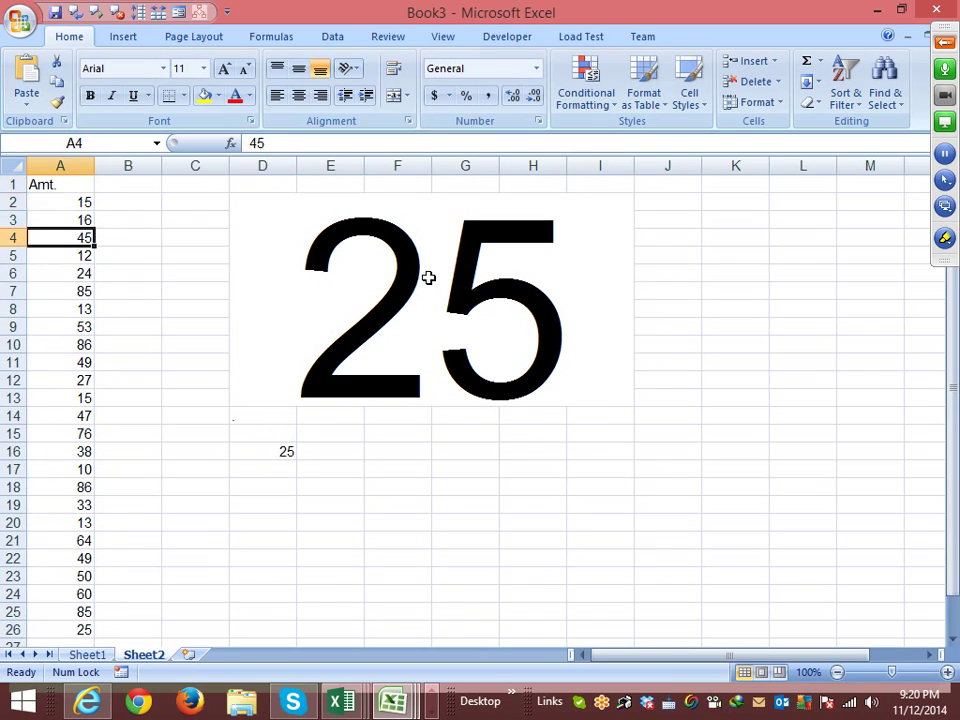
# Clear the amount in cell A4 to leave a gap in the list, and compare the formula result with A25
pyautogui.hotkey('ctrl', 'Home')
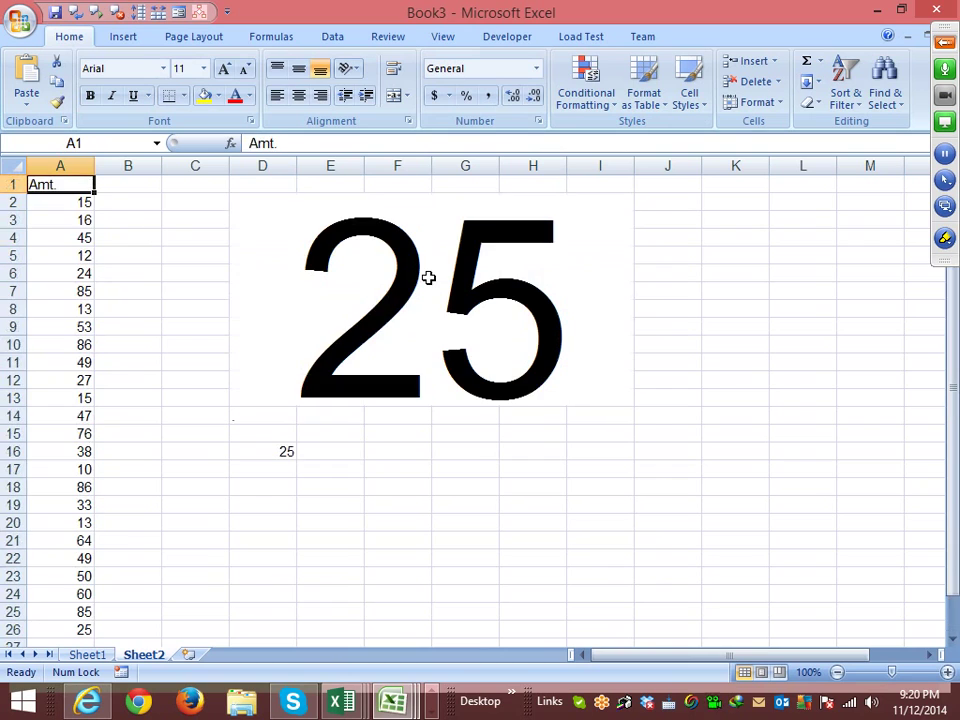
pyautogui.press('Down')
pyautogui.press('Down')
pyautogui.press('Down')
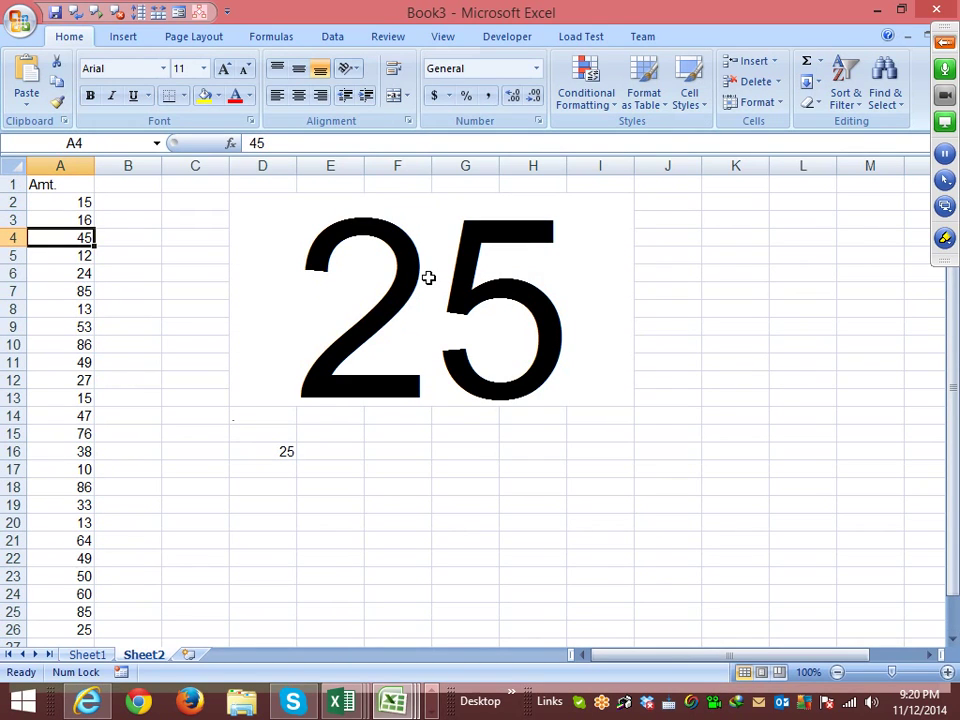
pyautogui.press('Delete')
pyautogui.scroll(-4, 349, 407)
pyautogui.click(86, 397)
pyautogui.scroll(4, 87, 442)
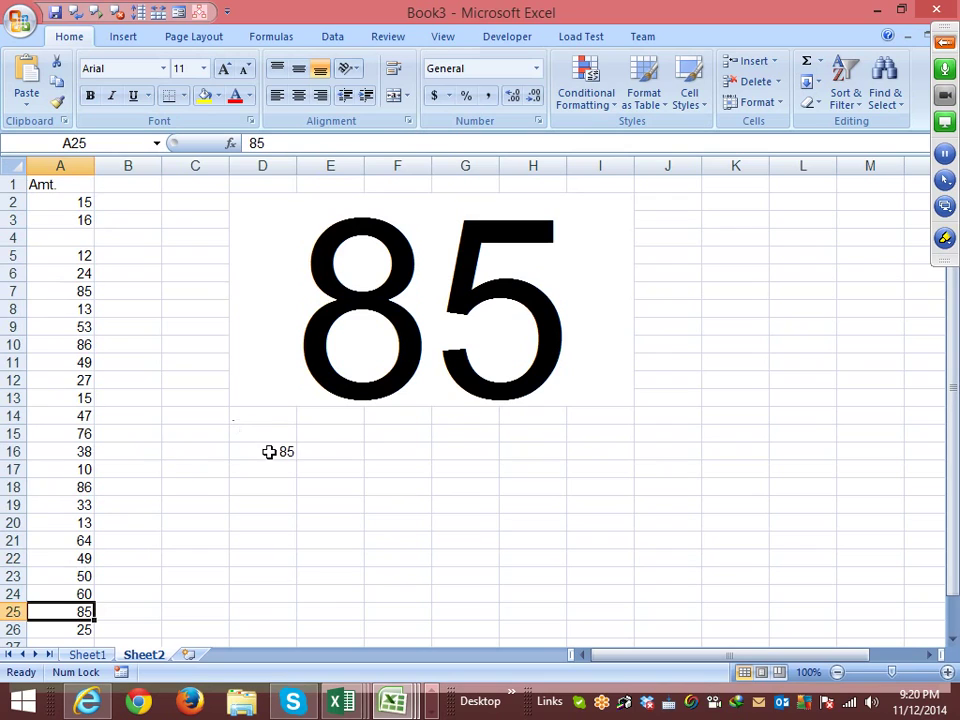
# Enter =COUNTA(A:A) in cell C16 to count the filled cells in column A
pyautogui.click(268, 450)
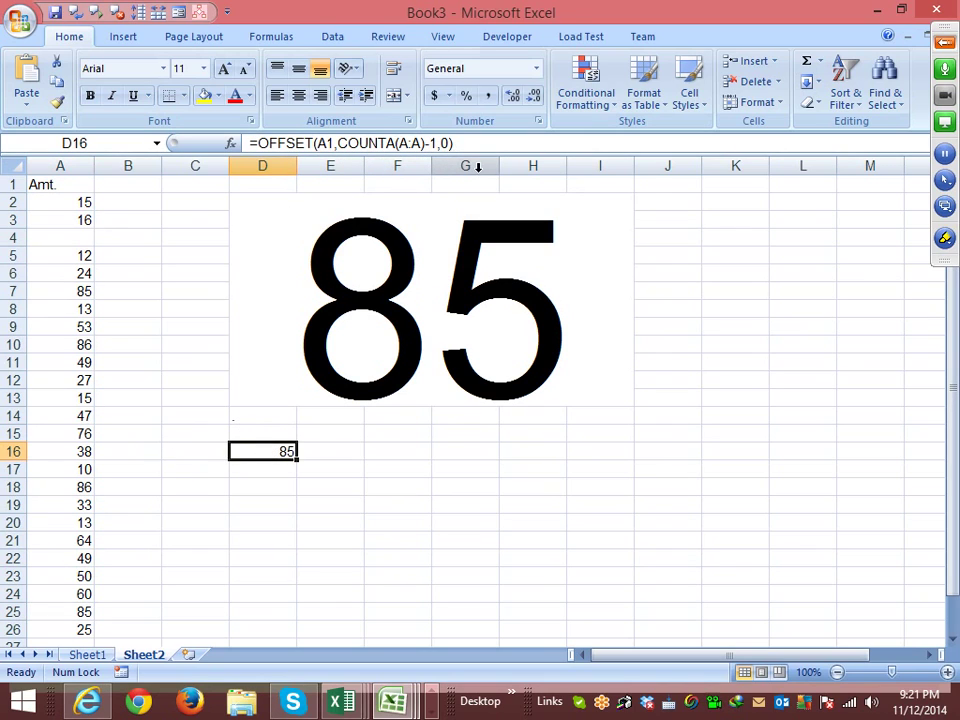
pyautogui.click(193, 450)
pyautogui.write('=cou')
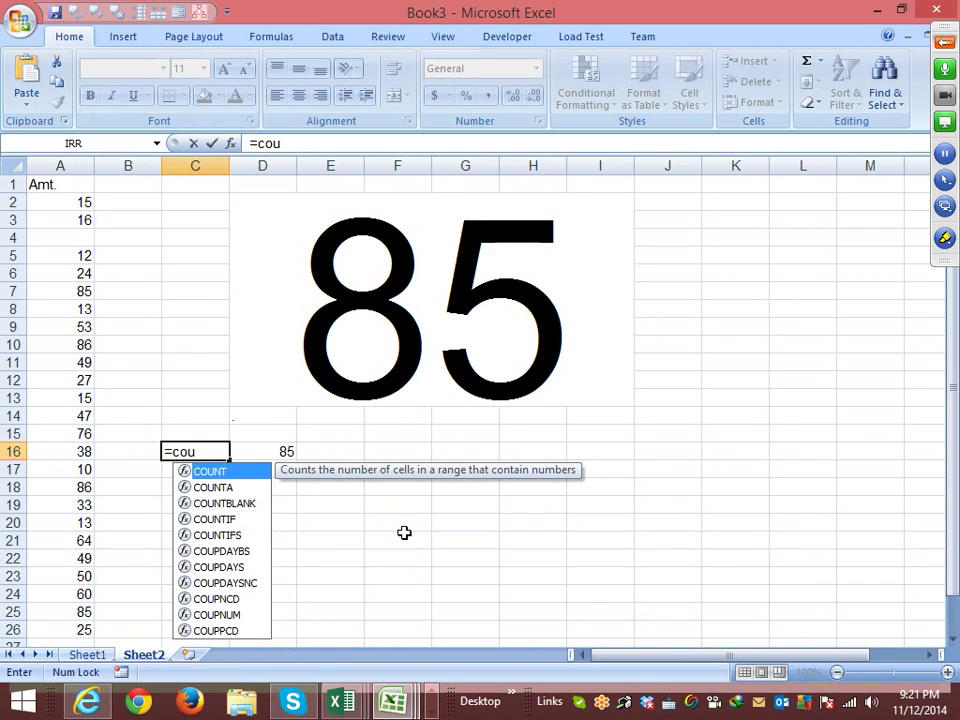
pyautogui.press('Down')
pyautogui.press('Tab')
pyautogui.click(74, 168)
pyautogui.write(')')
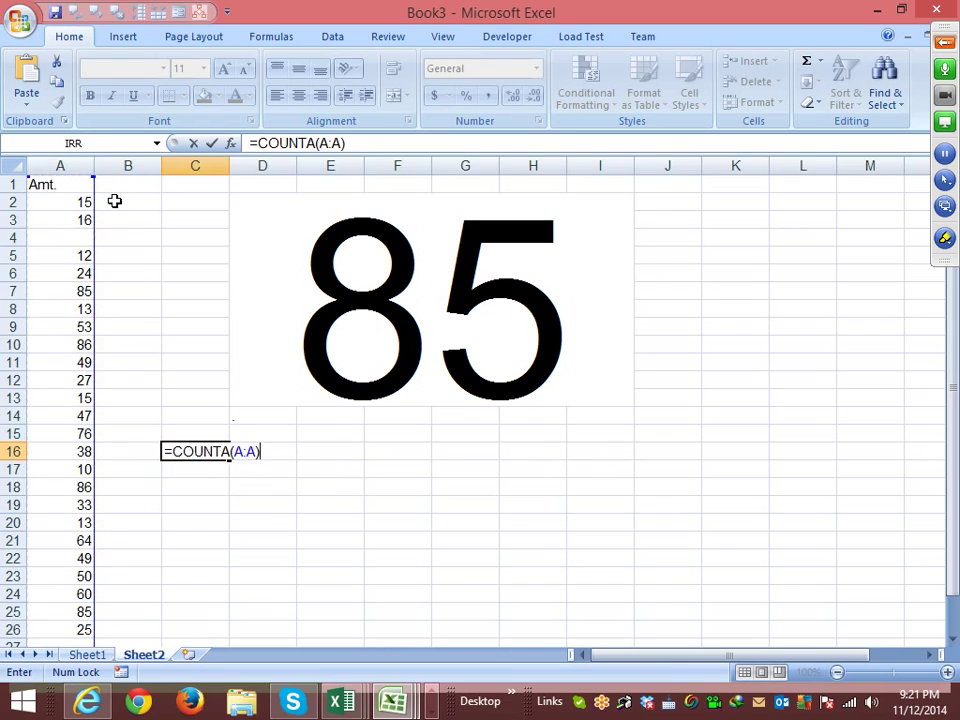
pyautogui.press('Return')
pyautogui.press('Up')
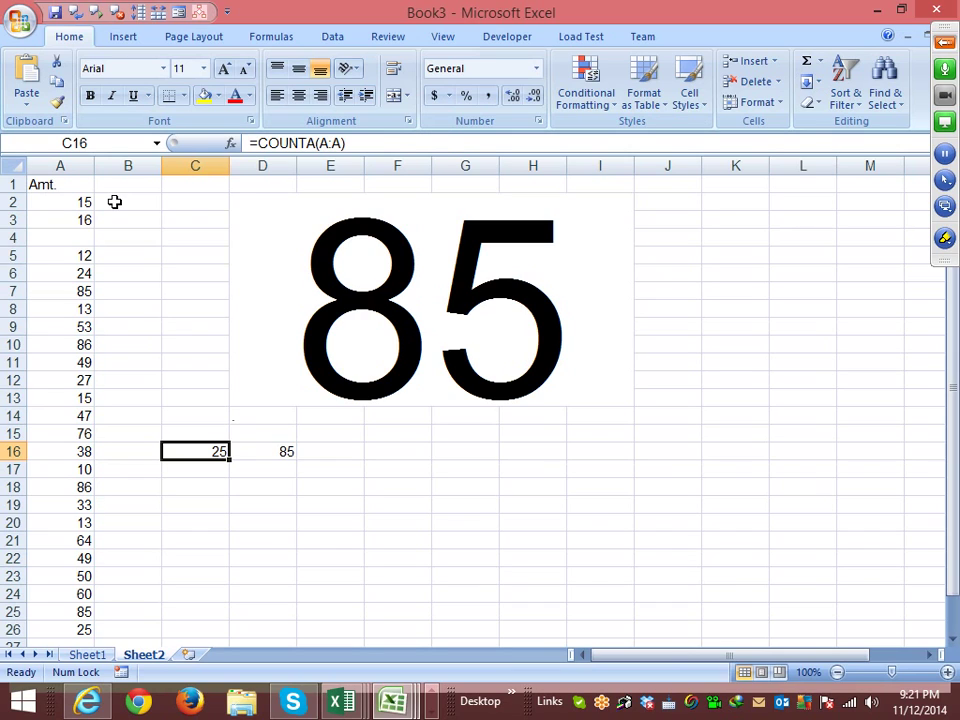
# Inspect the references used by the OFFSET formula in cell D16
pyautogui.press('Right')
pyautogui.press('F2')
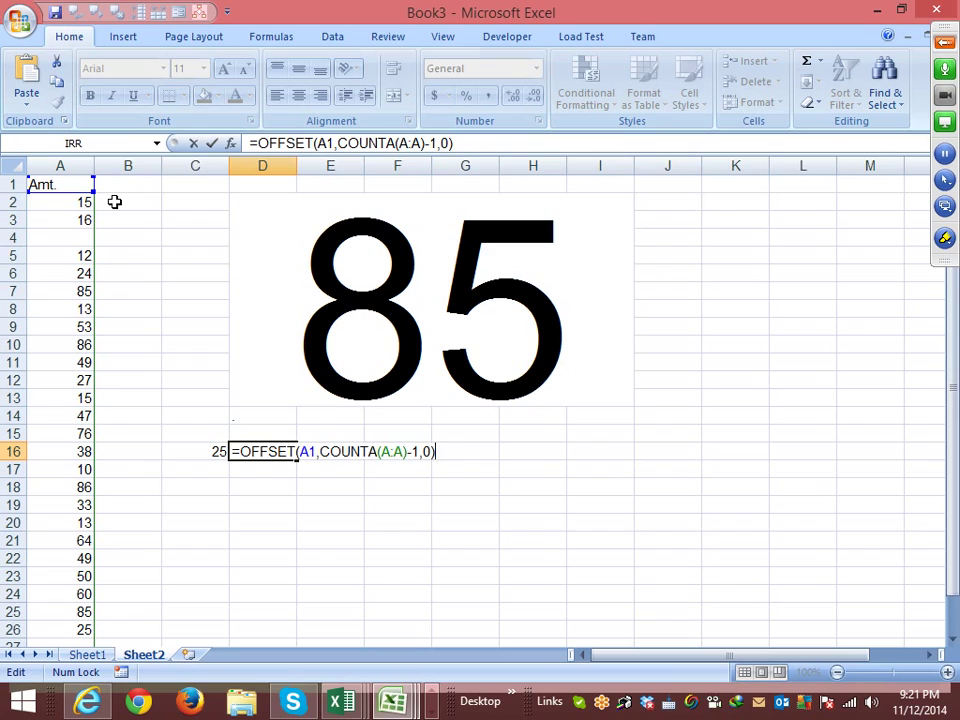
pyautogui.hotkey('ctrl', 'Return')
# Trace the formula's row offset cell by cell down column A, from the Amt. heading to below the last amount
pyautogui.click(66, 191)
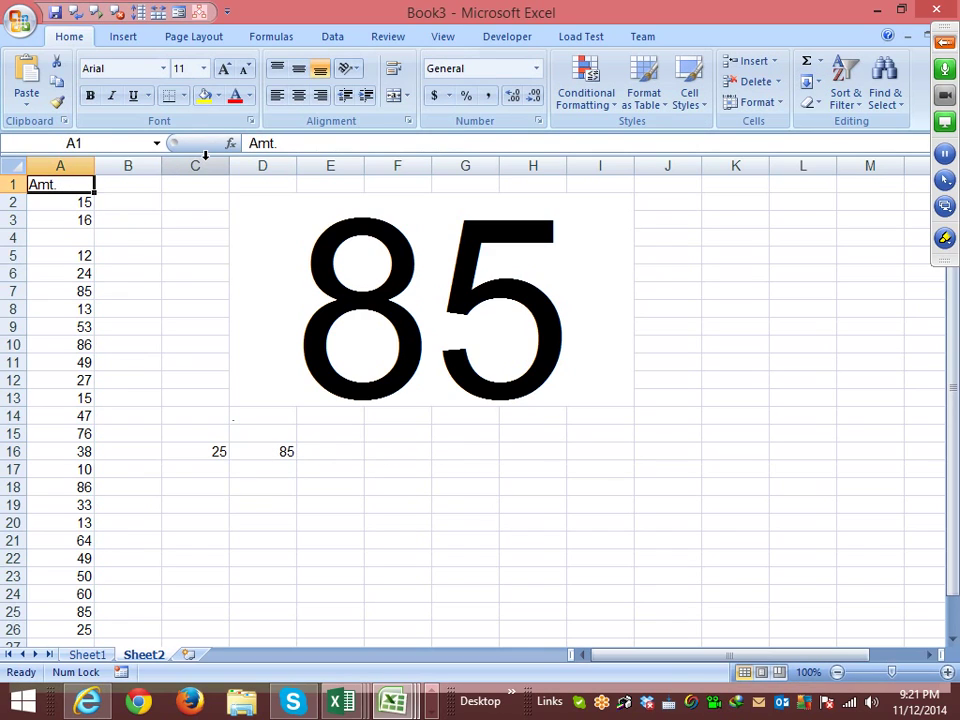
pyautogui.press('Down')
pyautogui.press('Down')
pyautogui.press('Down')
pyautogui.press('Down')
pyautogui.press('Down')
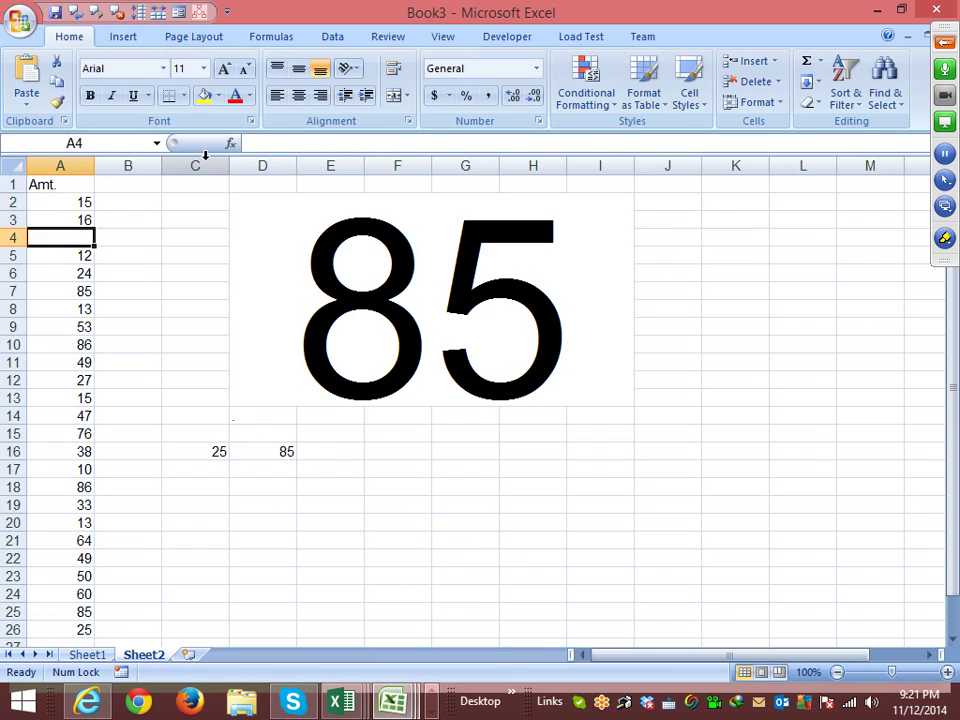
pyautogui.press('Down')
pyautogui.press('Down')
pyautogui.press('Down')
pyautogui.press('Down')
pyautogui.press('Down')
pyautogui.press('Down')
pyautogui.press('Down')
pyautogui.press('Down')
pyautogui.press('Down')
pyautogui.press('Down')
pyautogui.press('Down')
pyautogui.press('Down')
pyautogui.press('Down')
pyautogui.press('Down')
pyautogui.press('Down')
pyautogui.press('Down')
pyautogui.press('Down')
pyautogui.press('Down')
pyautogui.press('Down')
pyautogui.press('Down')
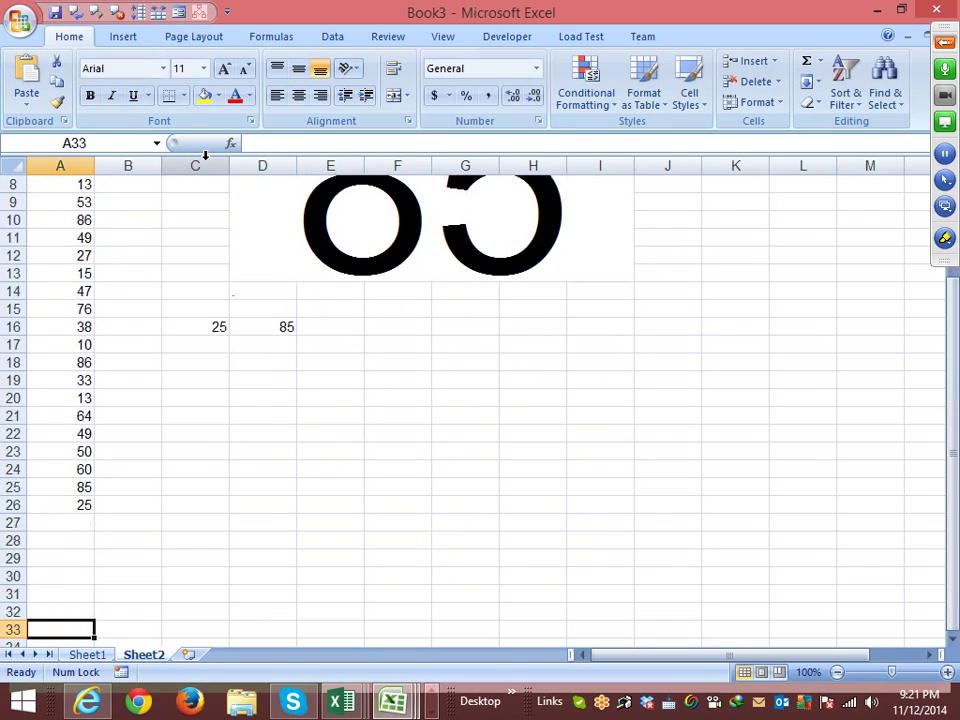
pyautogui.press('Up')
pyautogui.press('Up')
pyautogui.press('Up')
pyautogui.press('Up')
pyautogui.press('Up')
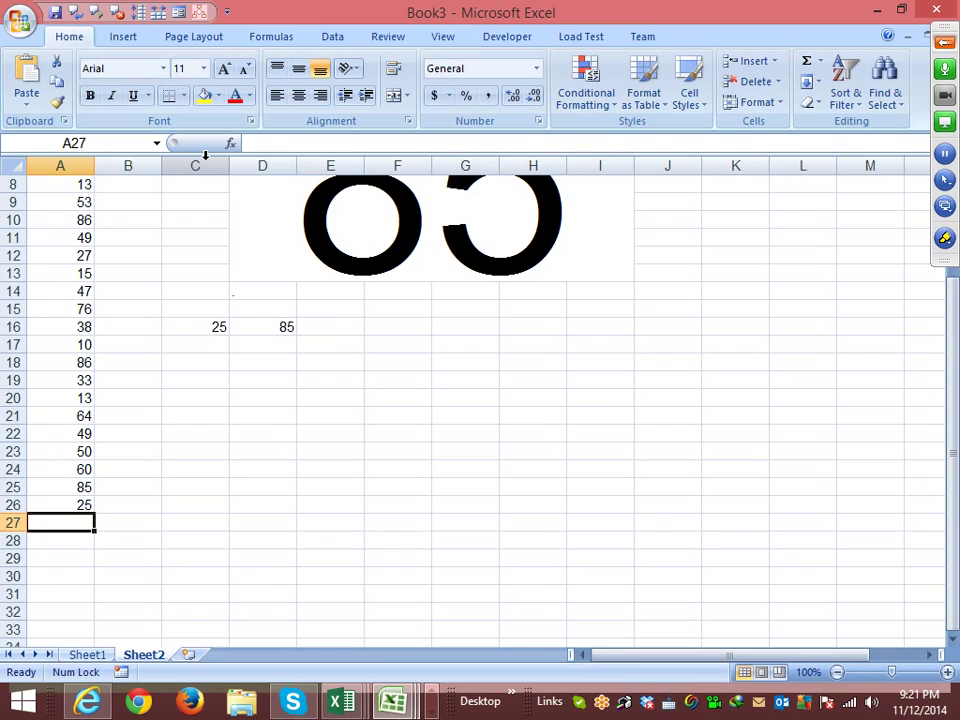
# Trace column A upward from the last amount in A26, past the blank cell A4, to the first amounts
pyautogui.press('Up')
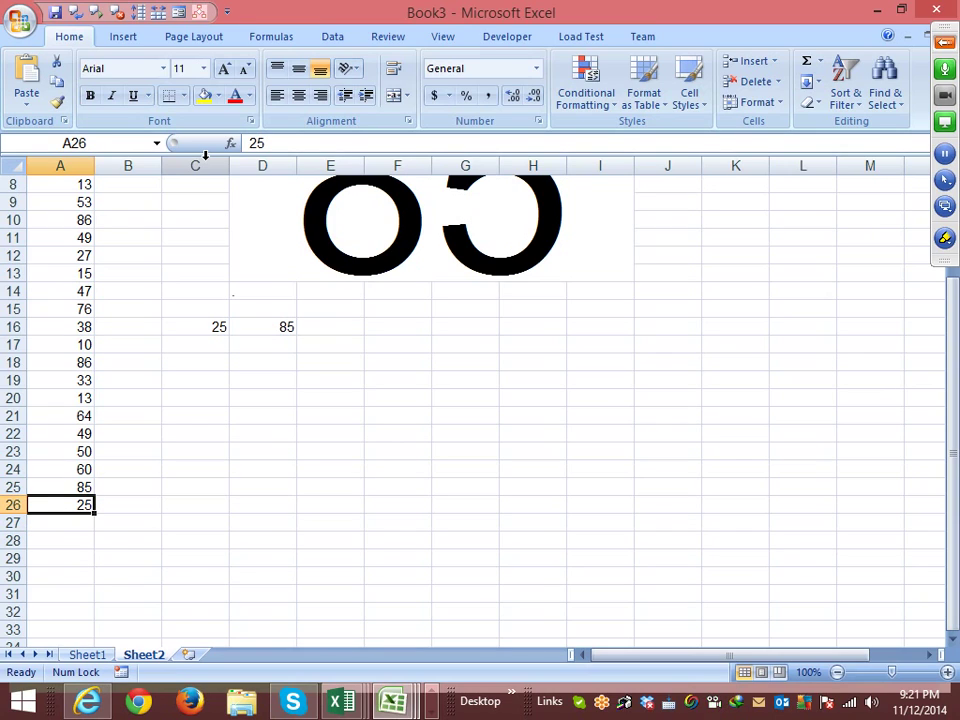
pyautogui.press('Up')
pyautogui.press('Up')
pyautogui.press('Up')
pyautogui.press('Up')
pyautogui.press('Up')
pyautogui.press('Up')
pyautogui.press('Up')
pyautogui.press('Up')
pyautogui.press('Up')
pyautogui.press('Up')
pyautogui.press('Up')
pyautogui.press('Up')
pyautogui.press('Up')
pyautogui.press('Up')
pyautogui.press('Up')
pyautogui.press('Up')
pyautogui.press('Up')
pyautogui.press('Up')
pyautogui.press('Up')
pyautogui.press('Up')
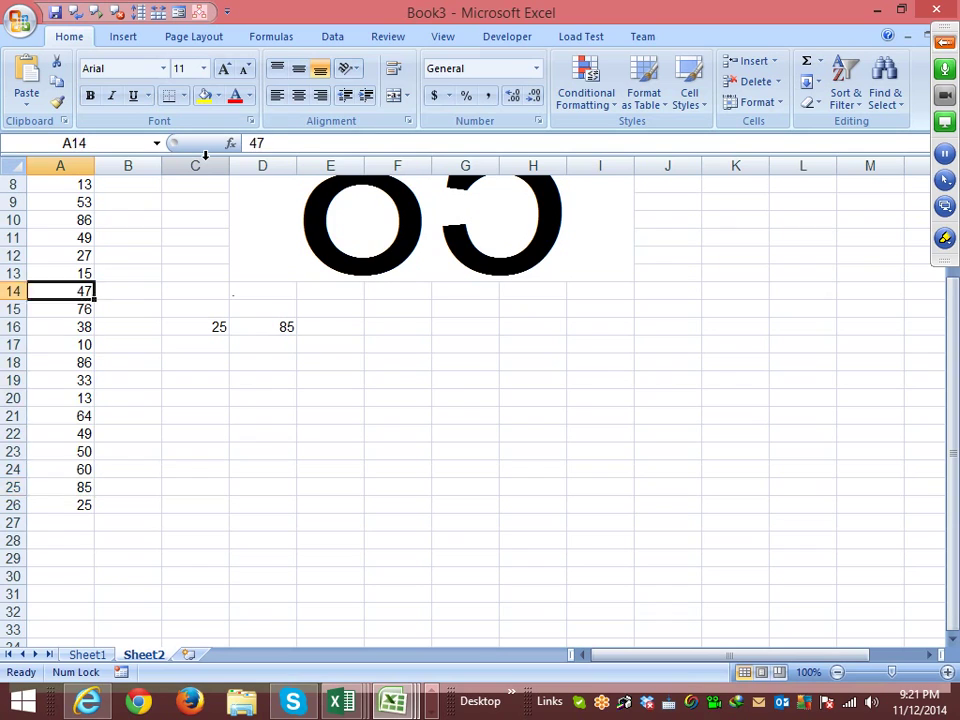
pyautogui.press('Down')
pyautogui.press('Down')
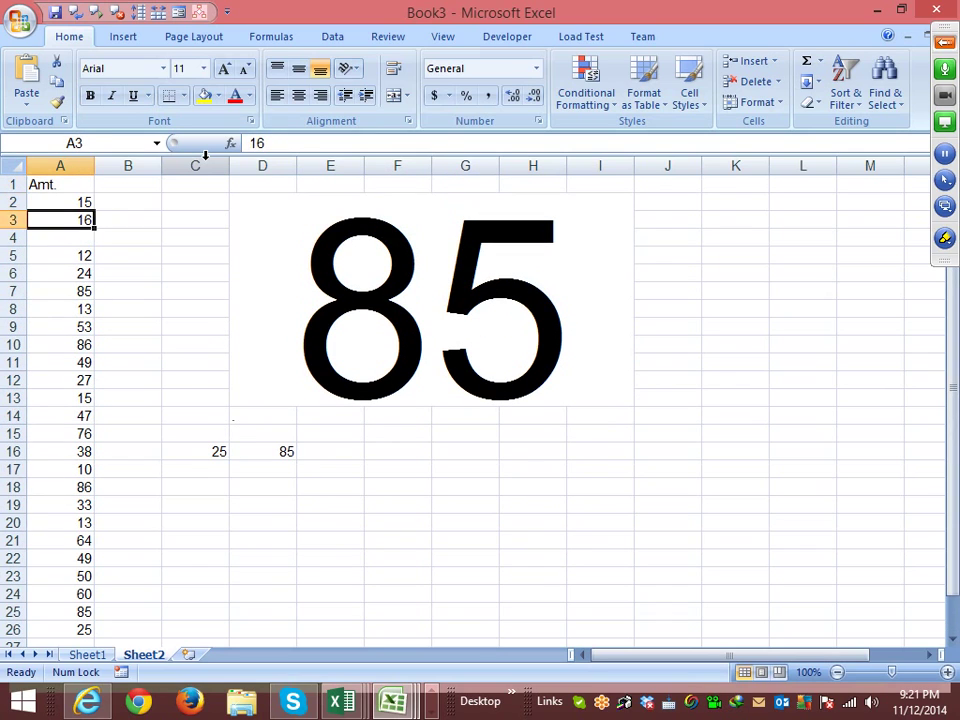
# Clear the amount in cell A16 to leave a second gap in the list
pyautogui.press('Down')
pyautogui.press('Down')
pyautogui.press('Down')
pyautogui.press('Down')
pyautogui.press('Down')
pyautogui.press('Down')
pyautogui.press('Down')
pyautogui.press('Down')
pyautogui.press('Down')
pyautogui.press('Down')
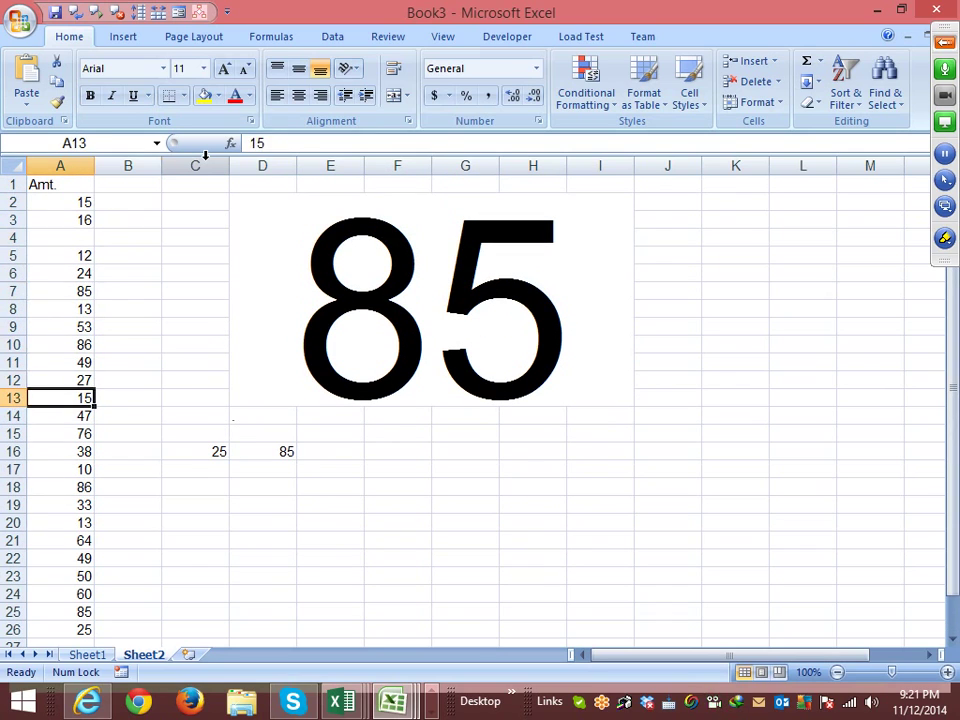
pyautogui.press('Right')
pyautogui.press('Right')
pyautogui.press('Right')
pyautogui.press('Down')
pyautogui.press('Left')
pyautogui.press('Left')
pyautogui.press('Down')
pyautogui.press('Left')
pyautogui.press('Down')
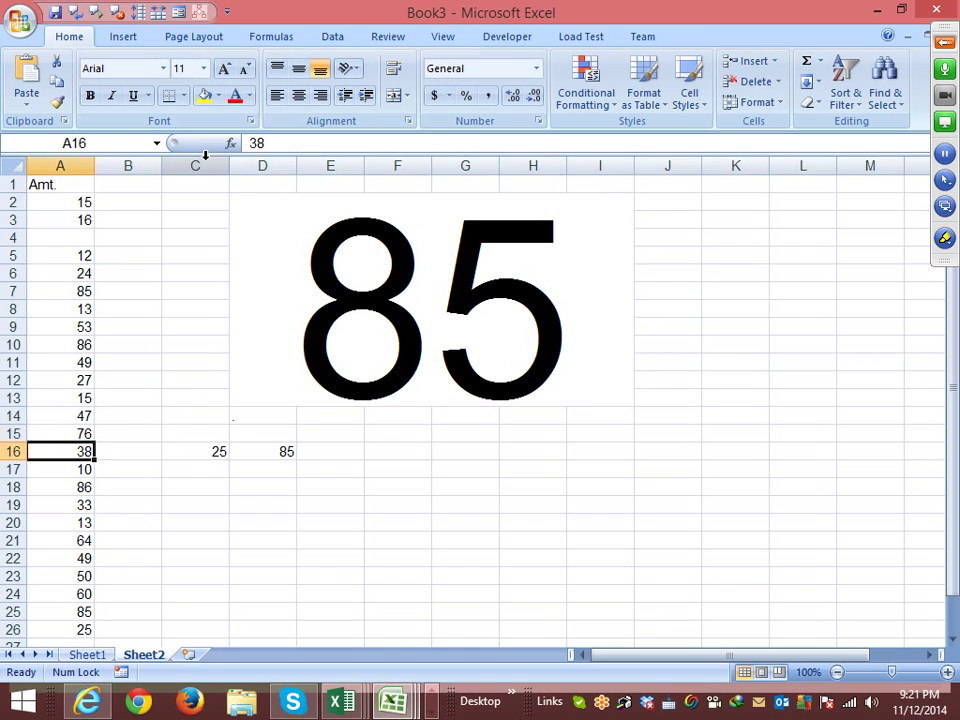
pyautogui.press('Delete')
pyautogui.press('Right')
pyautogui.press('Right')
pyautogui.press('Right')
pyautogui.press('Down')
pyautogui.press('Down')
pyautogui.press('Right')
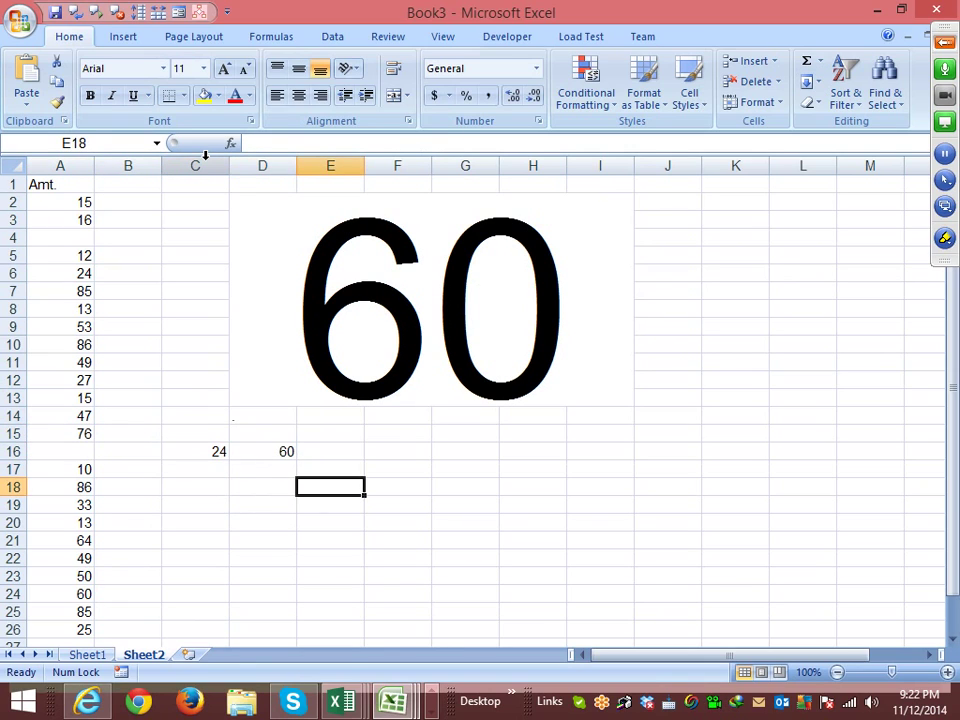
# Begin a formula in cell E17 with an IF function nested inside MAX
pyautogui.press('Up')
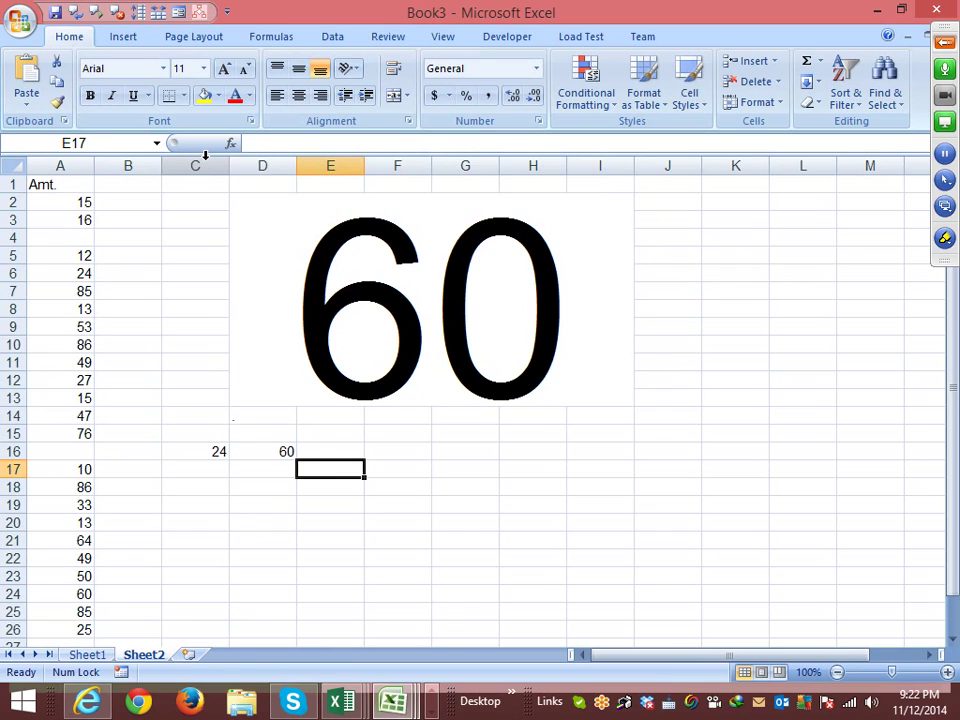
pyautogui.write('=m')
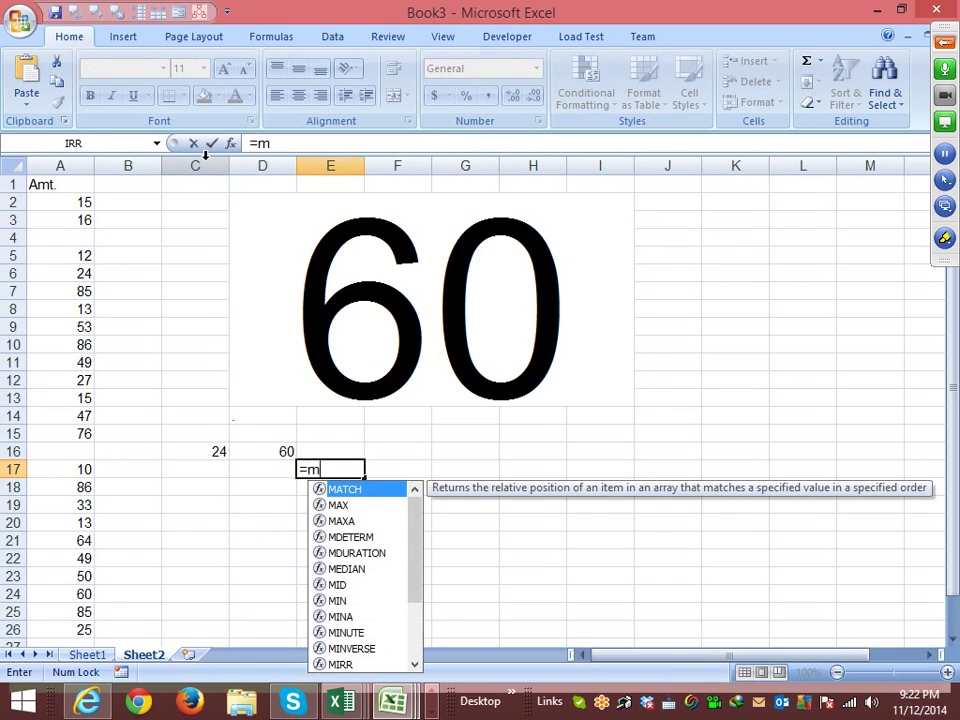
pyautogui.write('ax')
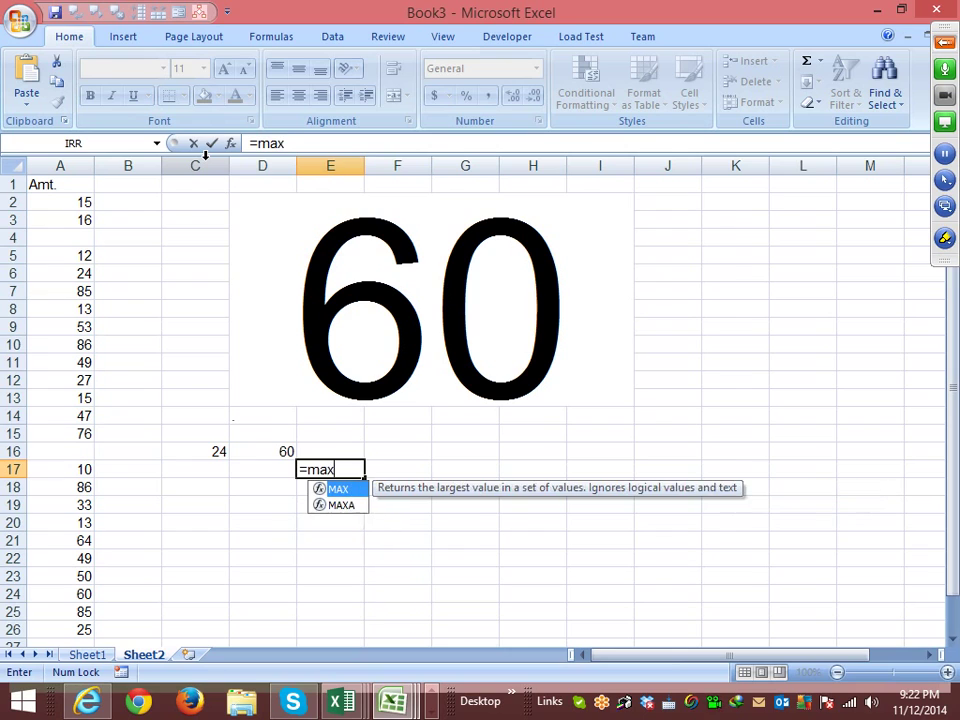
pyautogui.press('Tab')
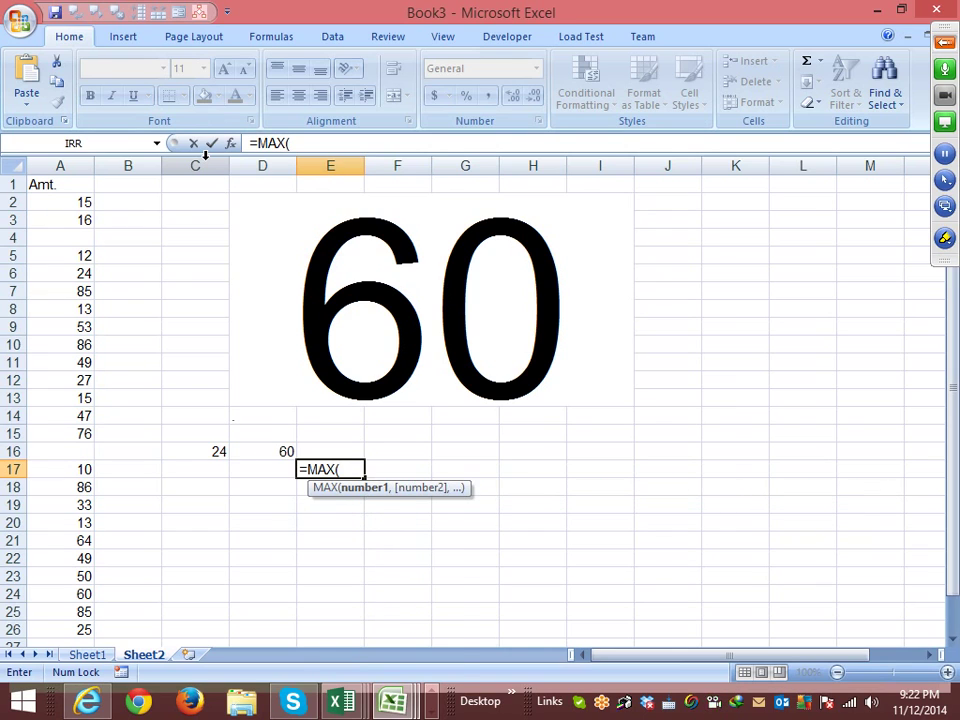
pyautogui.write('if')
pyautogui.press('Tab')
# Give the IF test the range A1:A96 followed by the not-equal operator <>
pyautogui.press('Left')
pyautogui.hotkey('ctrl', 'Left')
pyautogui.hotkey('ctrl', 'Up')
pyautogui.hotkey('ctrl', 'Up')
pyautogui.hotkey('ctrl', 'Up')
pyautogui.hotkey('ctrl', 'Up')
pyautogui.hotkey('shift', 'Down')
pyautogui.hotkey('shift', 'Down')
pyautogui.hotkey('ctrl', 'shift', 'Down')
pyautogui.hotkey('ctrl', 'shift', 'Down')
pyautogui.hotkey('ctrl', 'shift', 'Down')
pyautogui.hotkey('ctrl', 'shift', 'Down')
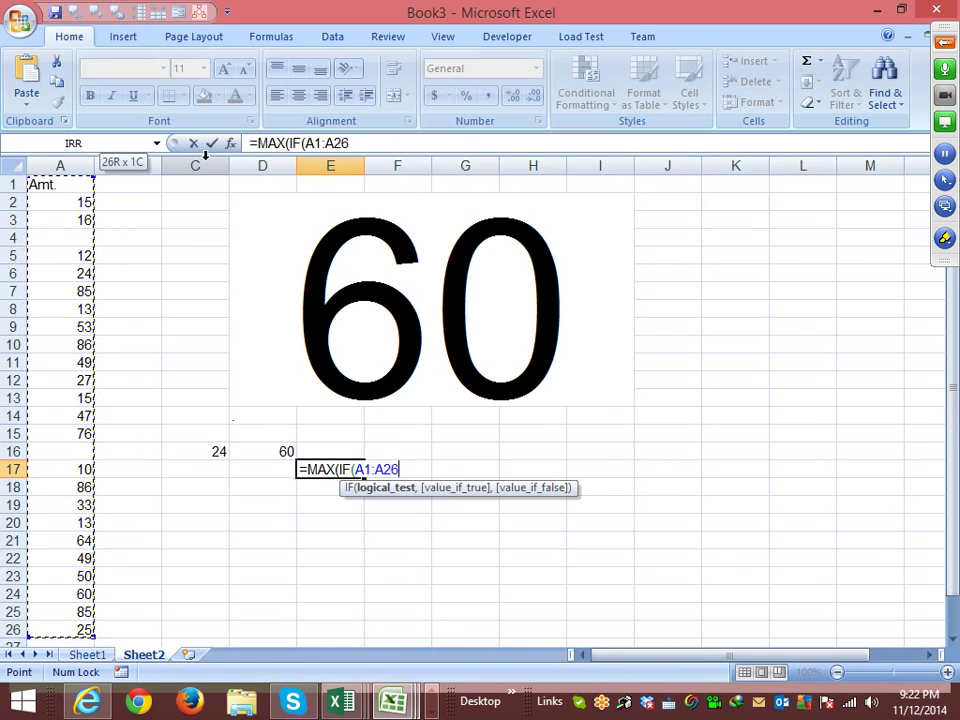
pyautogui.hotkey('shift', 'Down')
pyautogui.hotkey('shift', 'Down')
pyautogui.hotkey('shift', 'Down')
pyautogui.hotkey('shift', 'Down')
pyautogui.hotkey('shift', 'Down')
pyautogui.hotkey('shift', 'Down')
pyautogui.hotkey('shift', 'Down')
pyautogui.hotkey('shift', 'Down')
pyautogui.hotkey('shift', 'Down')
pyautogui.hotkey('shift', 'Down')
pyautogui.hotkey('shift', 'Down')
pyautogui.hotkey('shift', 'Down')
pyautogui.hotkey('shift', 'Down')
pyautogui.hotkey('shift', 'Down')
pyautogui.hotkey('shift', 'Down')
pyautogui.hotkey('shift', 'Down')
pyautogui.hotkey('shift', 'Down')
pyautogui.hotkey('shift', 'Down')
pyautogui.hotkey('shift', 'Down')
pyautogui.hotkey('shift', 'Down')
pyautogui.hotkey('shift', 'Down')
pyautogui.hotkey('shift', 'Down')
pyautogui.hotkey('shift', 'Down')
pyautogui.hotkey('shift', 'Down')
pyautogui.hotkey('shift', 'Down')
pyautogui.hotkey('shift', 'Down')
pyautogui.hotkey('shift', 'Down')
pyautogui.hotkey('shift', 'Down')
pyautogui.hotkey('shift', 'Down')
pyautogui.hotkey('shift', 'Down')
pyautogui.hotkey('shift', 'Down')
pyautogui.hotkey('shift', 'Down')
pyautogui.hotkey('shift', 'Down')
pyautogui.hotkey('shift', 'Down')
pyautogui.hotkey('shift', 'Down')
pyautogui.hotkey('shift', 'Down')
pyautogui.hotkey('shift', 'Down')
pyautogui.hotkey('shift', 'Down')
pyautogui.hotkey('shift', 'Down')
pyautogui.hotkey('shift', 'Down')
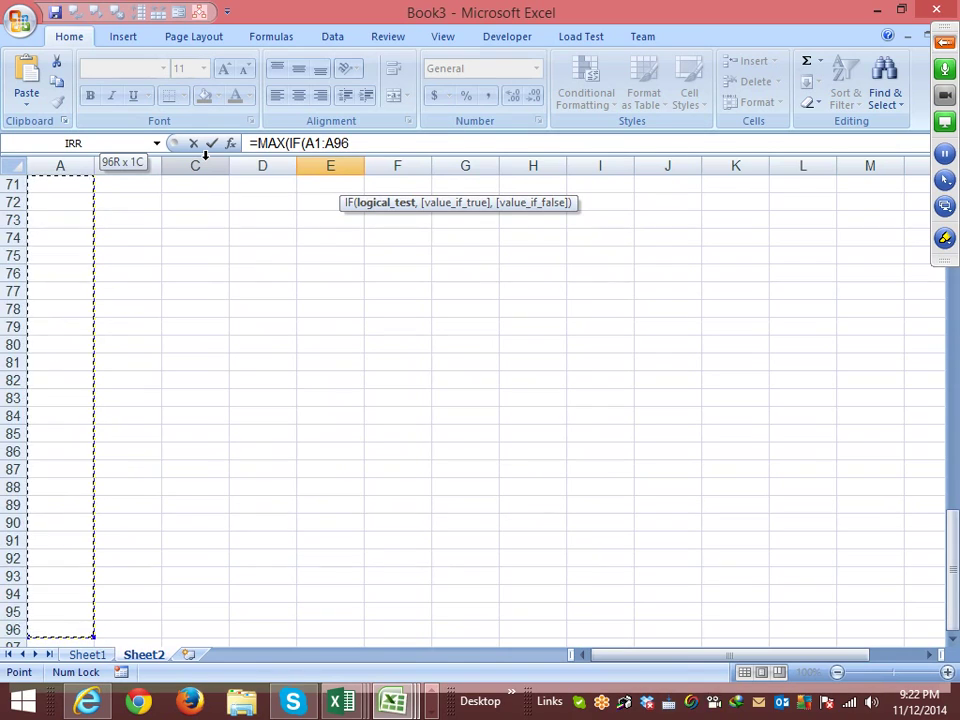
pyautogui.write('=')
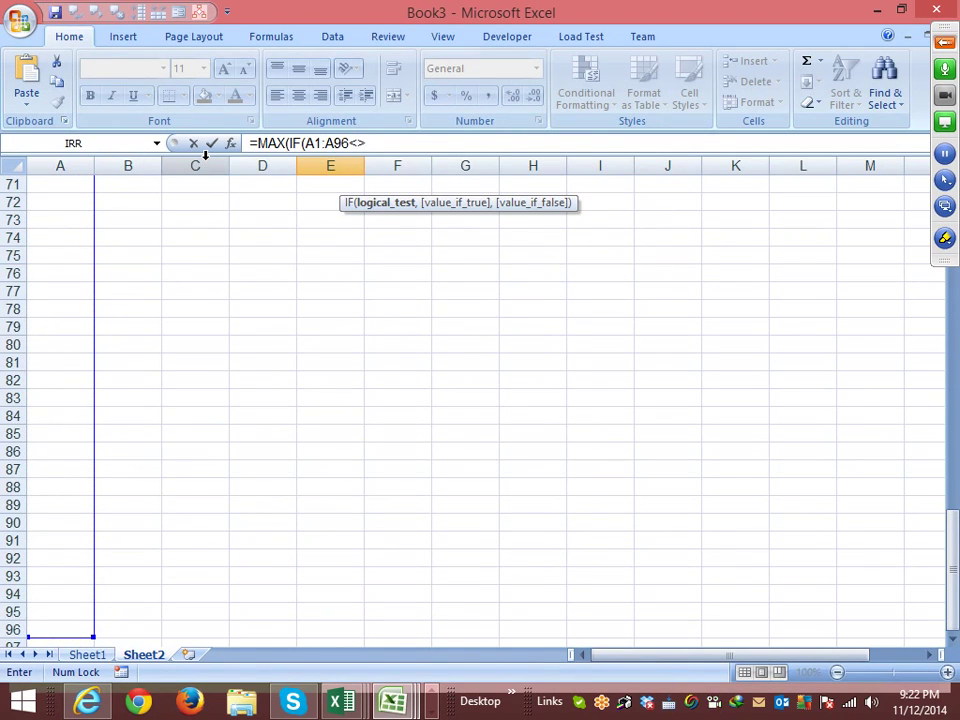
# Compare the range with 0 and add a ROW function as the true value, with its reference starting at A15
pyautogui.write('0,ro')
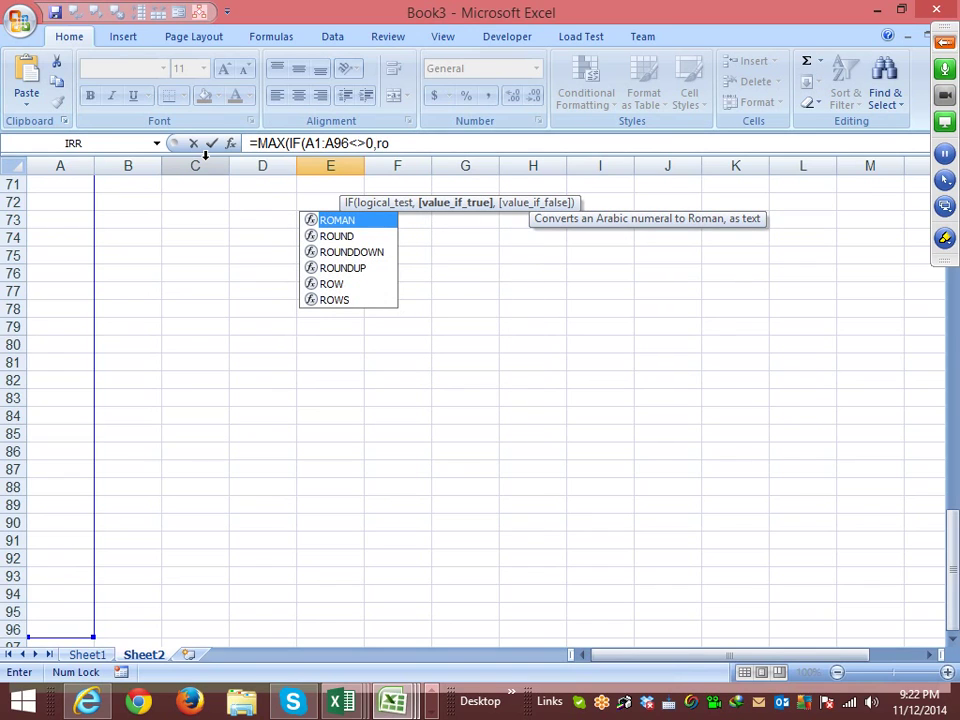
pyautogui.write('w')
pyautogui.press('Tab')
pyautogui.press('Left')
pyautogui.press('Left')
pyautogui.press('Left')
pyautogui.press('Left')
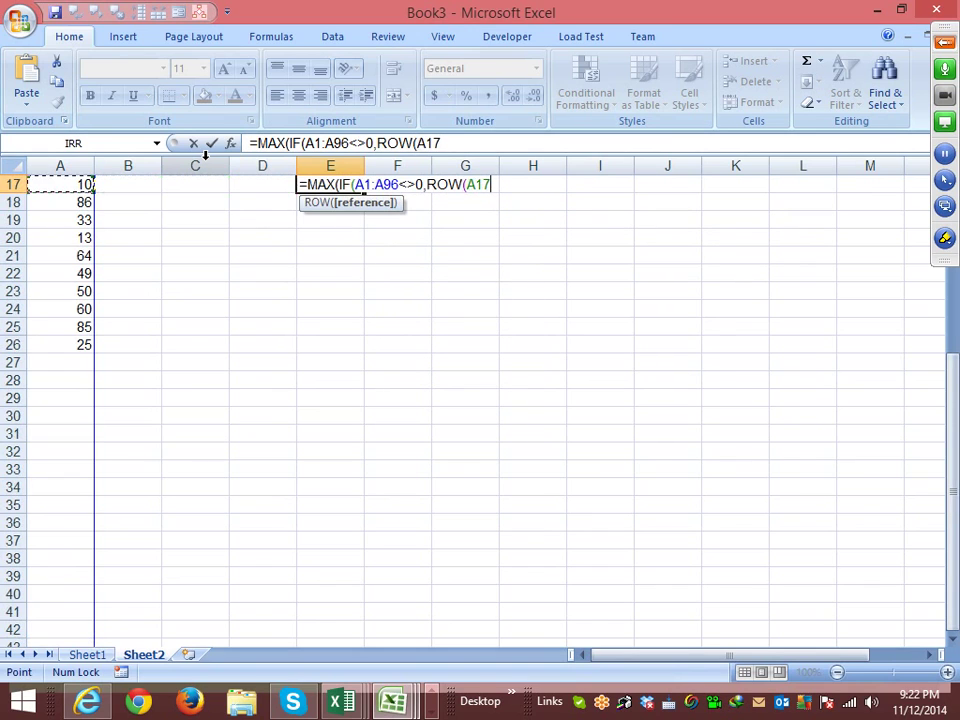
pyautogui.press('Up')
pyautogui.press('Up')
pyautogui.hotkey('shift', 'Down')
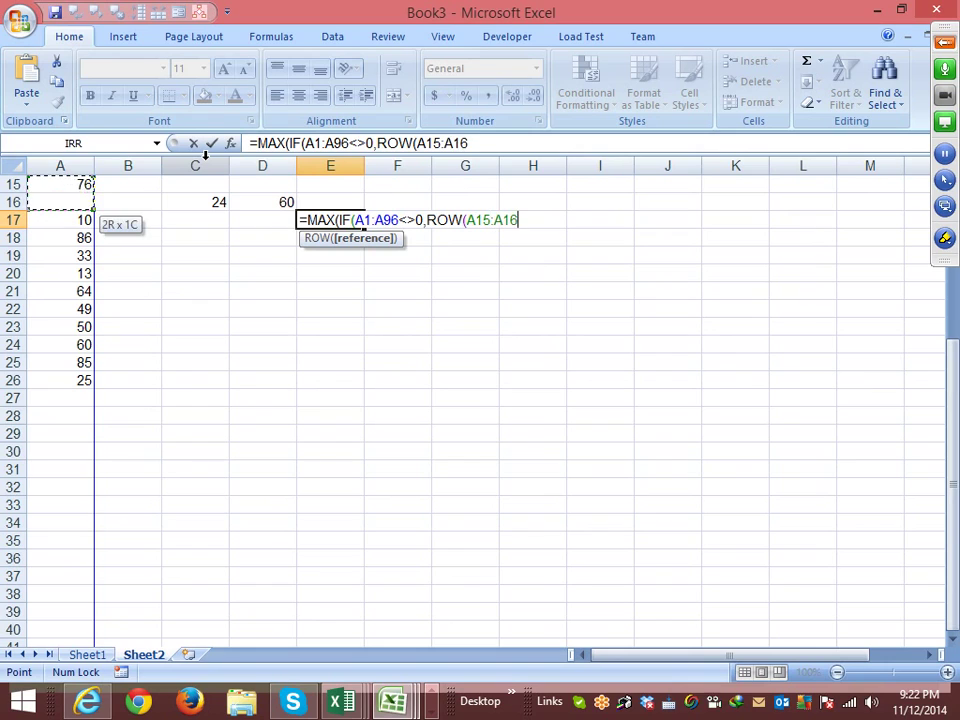
# End the ROW reference at A96, close the parentheses, and enter =MAX(IF(A1:A96<>0,ROW(A15:A96))) in E17 as an array formula
pyautogui.click(463, 143)
pyautogui.press('BackSpace')
pyautogui.press('BackSpace')
pyautogui.press('BackSpace')
pyautogui.write('A96')
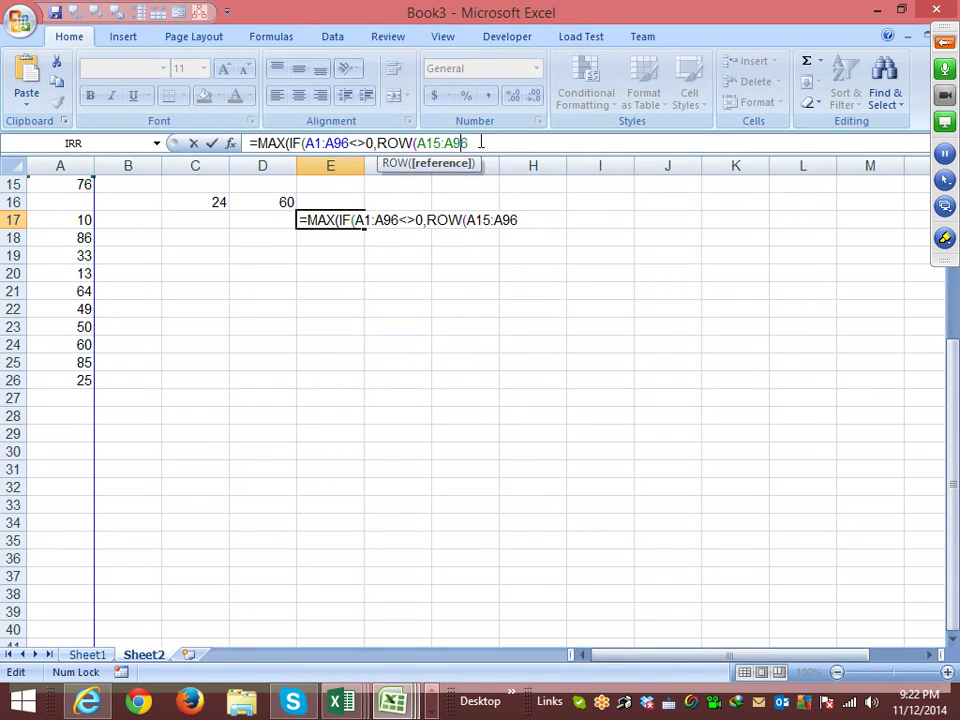
pyautogui.write('))')
pyautogui.press('Return')
pyautogui.press('Return')
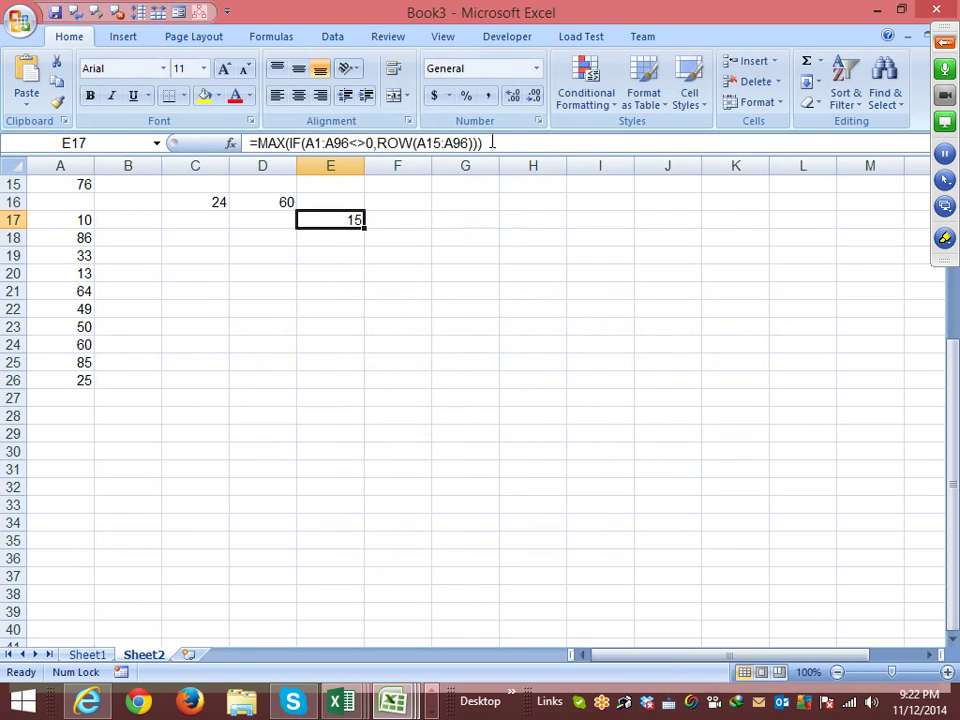
pyautogui.click(492, 142)
pyautogui.hotkey('ctrl', 'shift', 'Return')
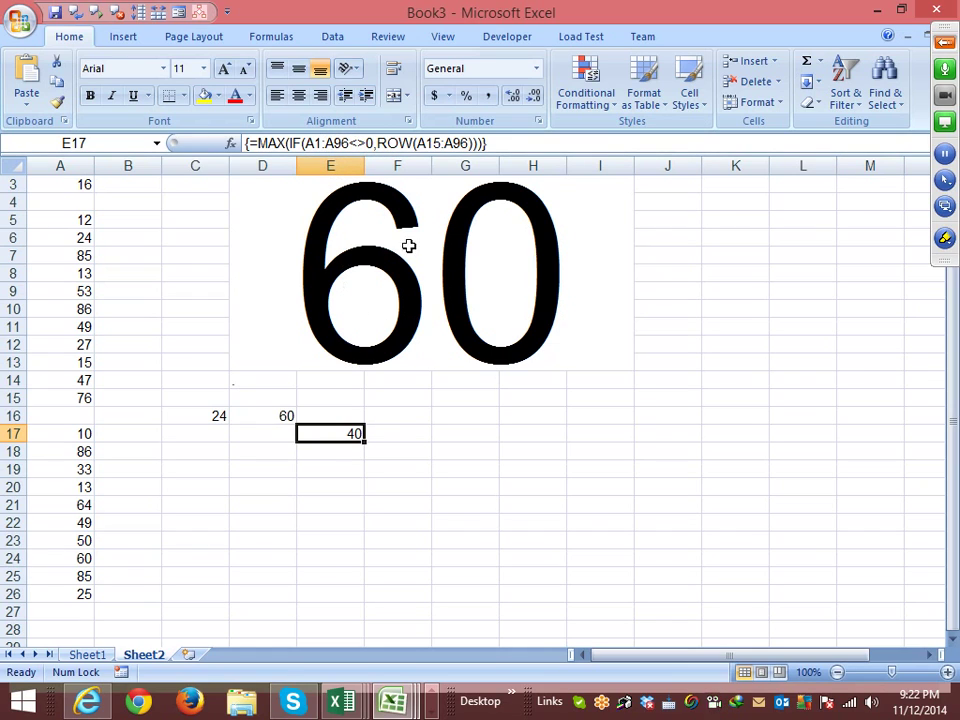
# Correct the ROW reference in E17 to A1:A96 and enter the formula as an array formula
pyautogui.click(436, 143)
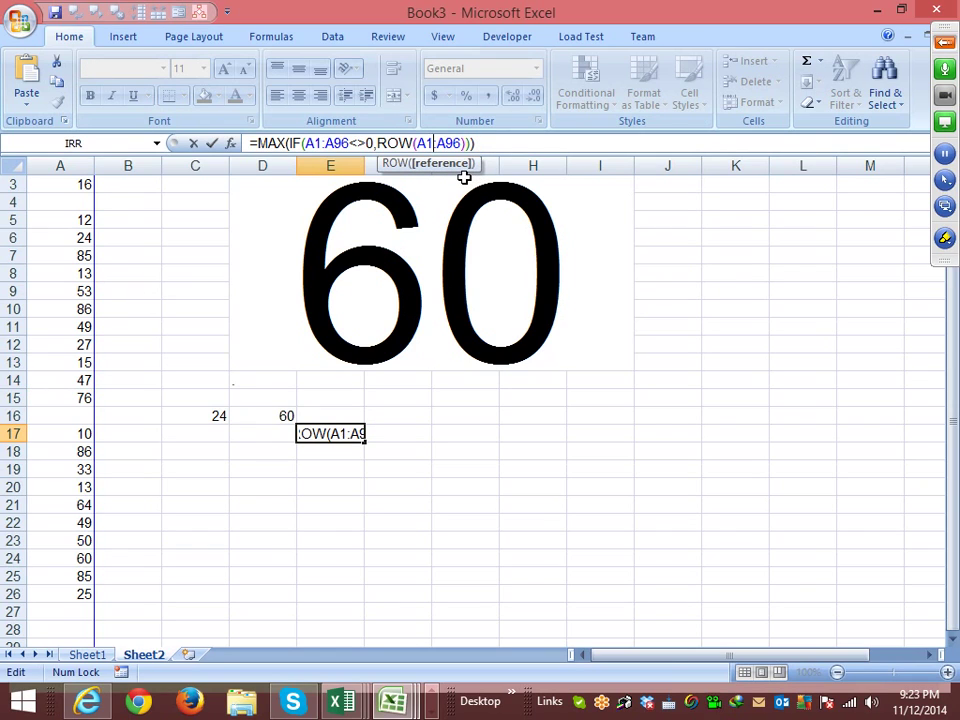
pyautogui.press('Return')
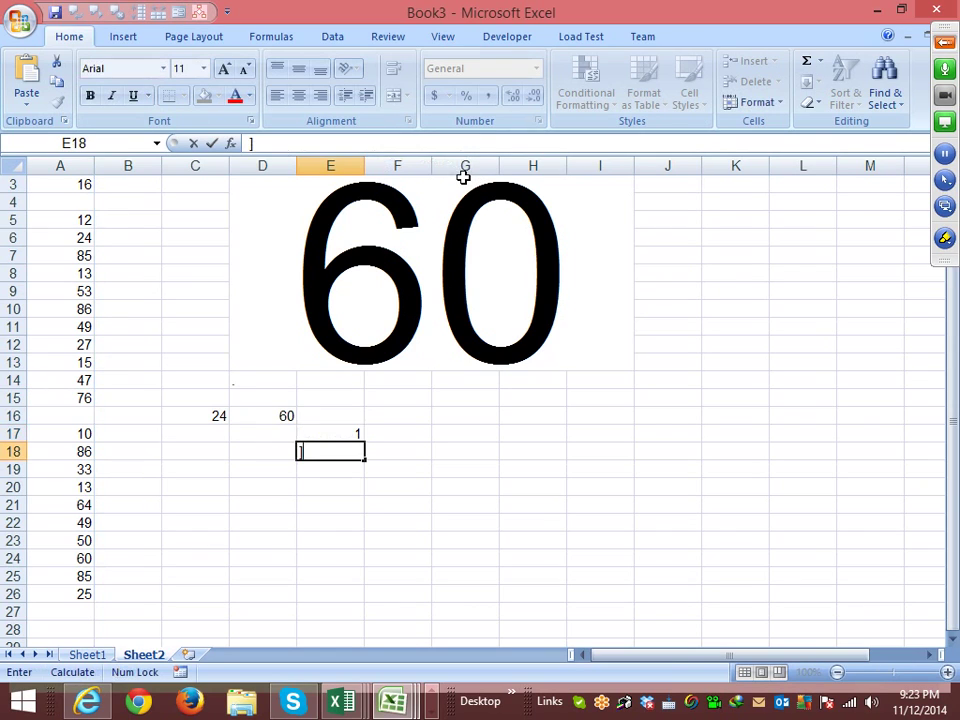
pyautogui.press('Escape')
pyautogui.press('Up')
pyautogui.press('F2')
pyautogui.hotkey('ctrl', 'shift', 'Return')
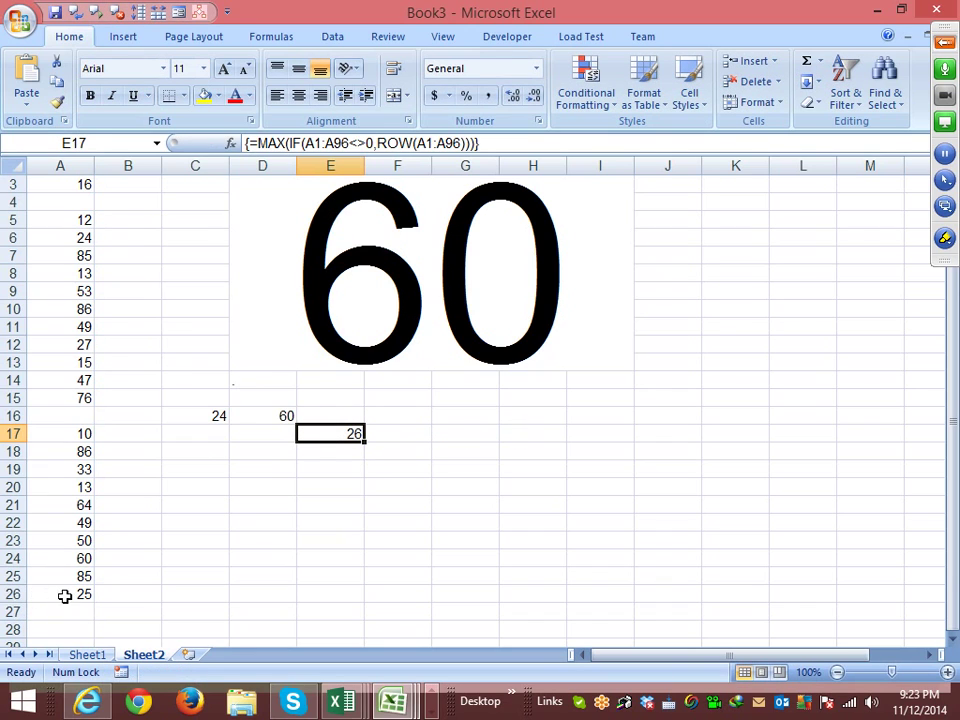
# Compare the E17 result with the row of the last amount, and display the OFFSET formula in D16
pyautogui.click(58, 594)
pyautogui.click(345, 437)
pyautogui.click(272, 418)
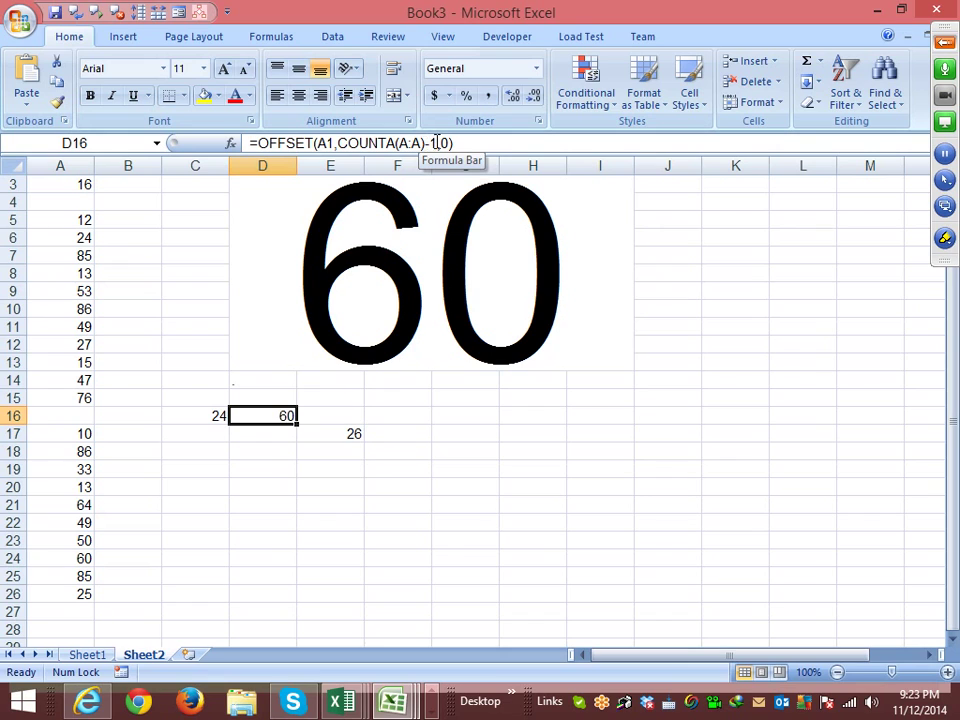
# Replace COUNTA(A:A) in cell D16's OFFSET formula with a reference to E17, giving =OFFSET(A1,E17-1,0)
pyautogui.moveTo(424, 143); pyautogui.dragTo(341, 143)
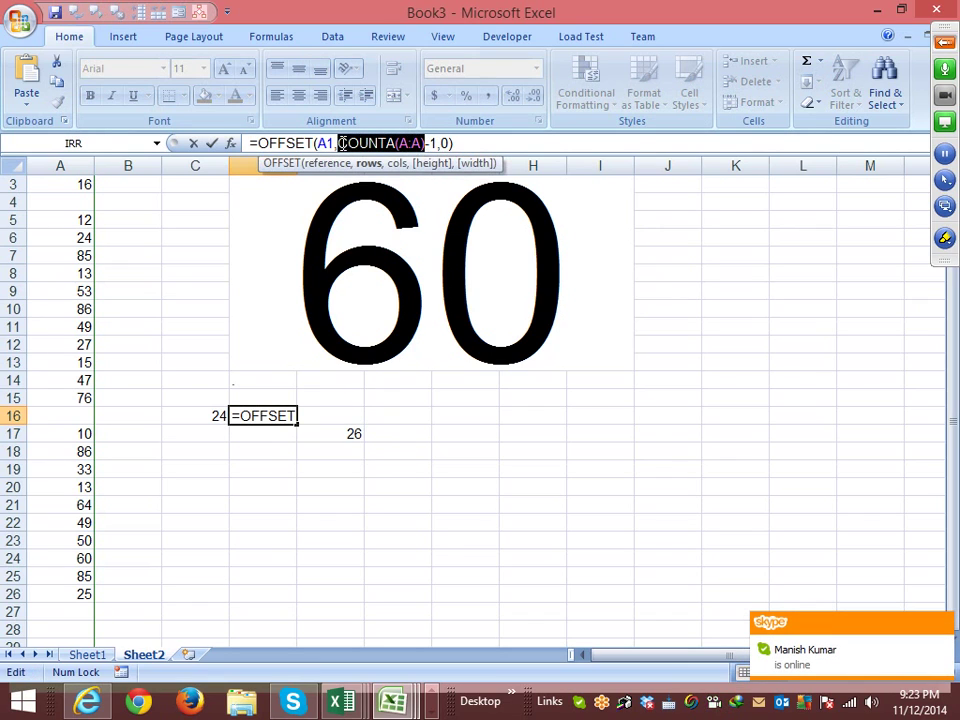
pyautogui.press('Delete')
pyautogui.click(354, 434)
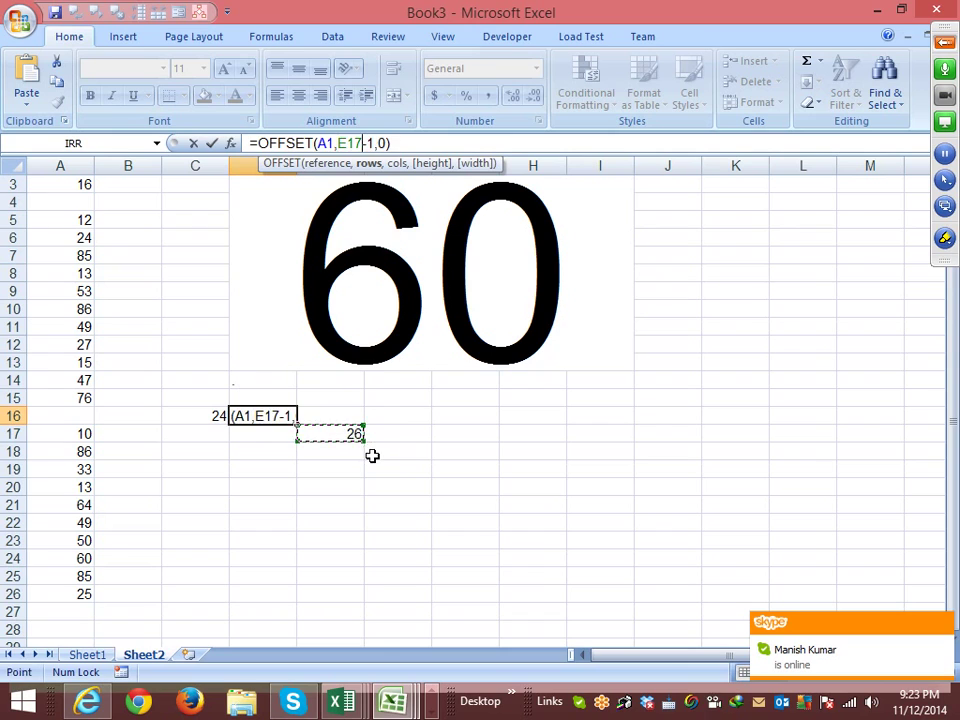
pyautogui.press('Return')
pyautogui.click(283, 415)
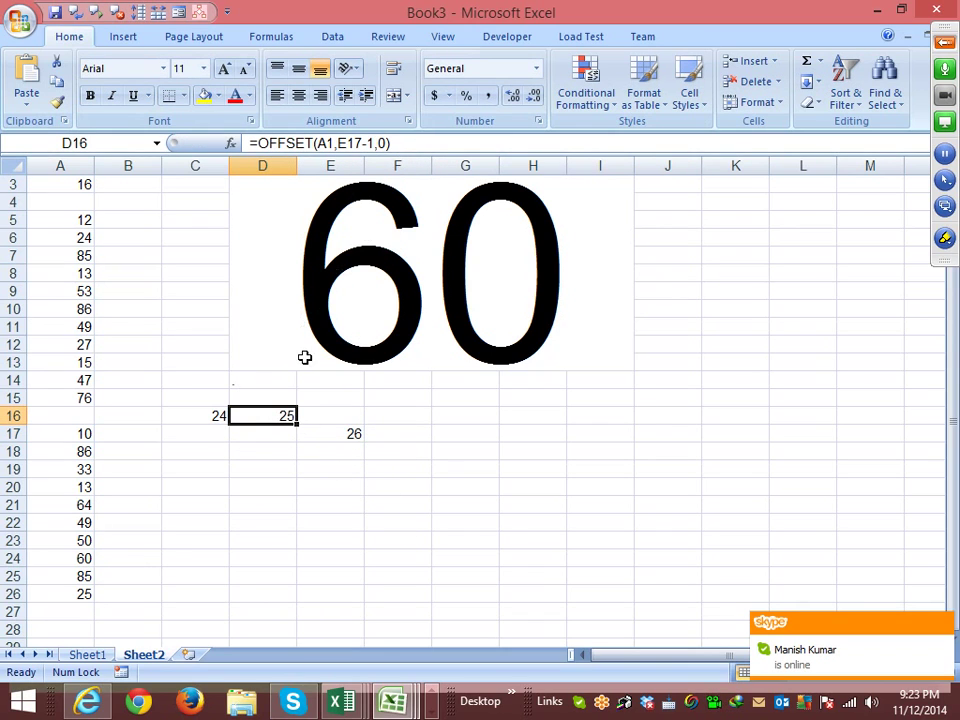
# Replace the formula in the large merged cell D2 with D16's formula, =OFFSET(A1,E17-1,0)
pyautogui.moveTo(392, 143); pyautogui.dragTo(243, 158)
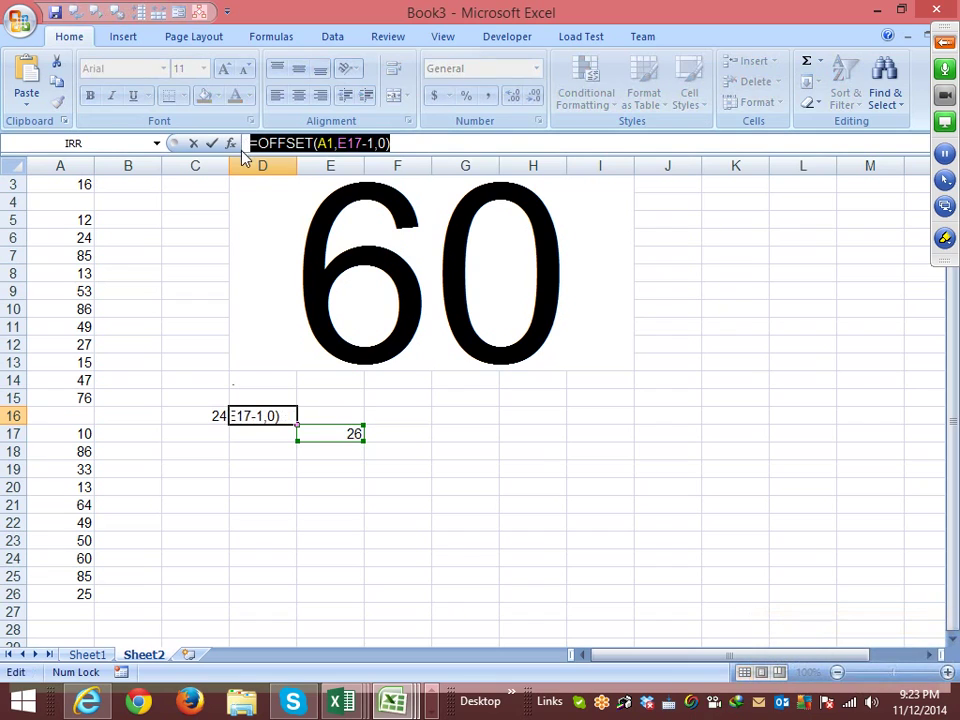
pyautogui.press('Escape')
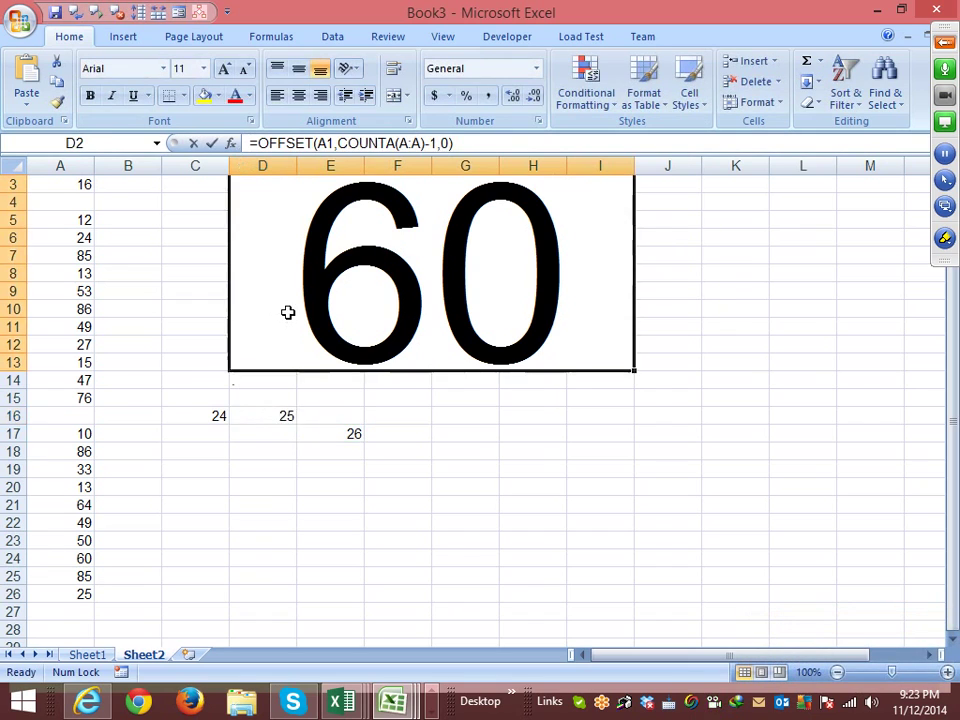
pyautogui.press('F2')
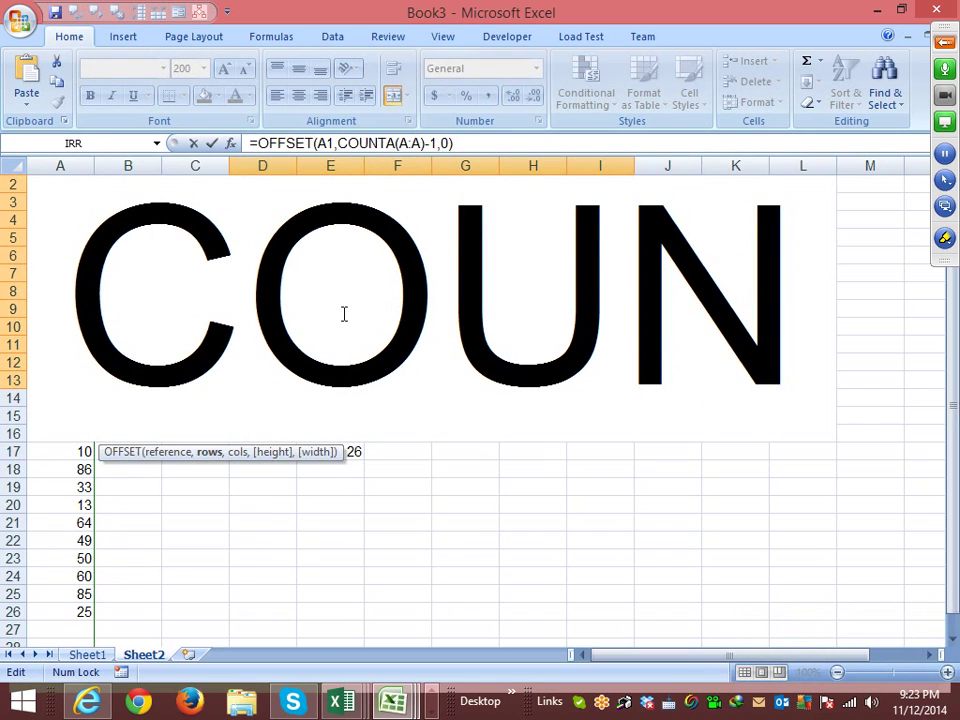
pyautogui.click(345, 315)
pyautogui.press('Delete')
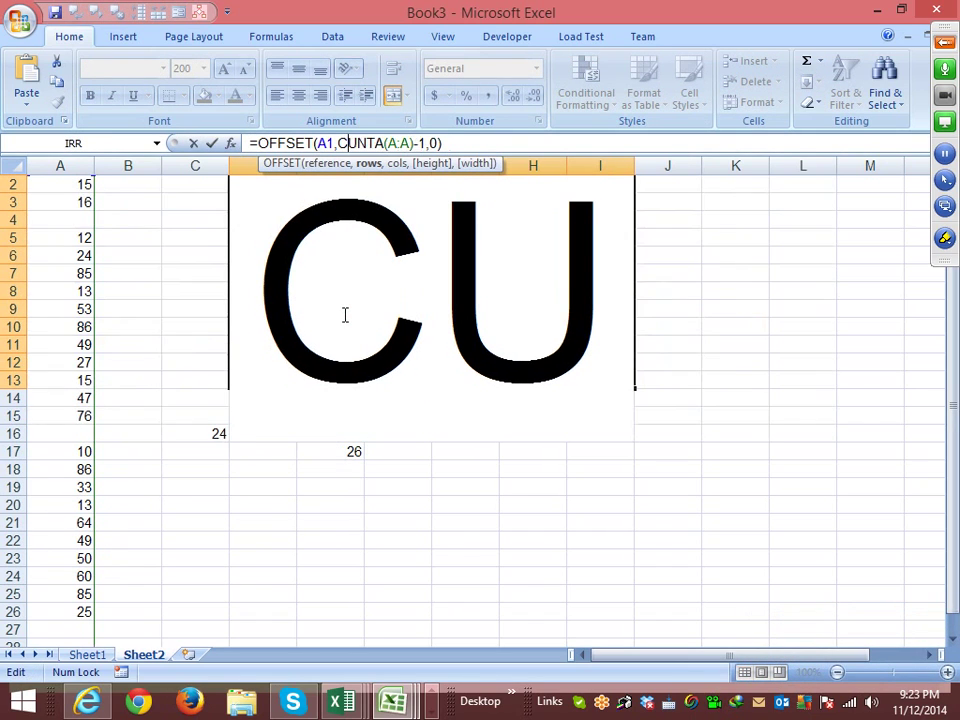
pyautogui.moveTo(445, 143); pyautogui.dragTo(250, 143)
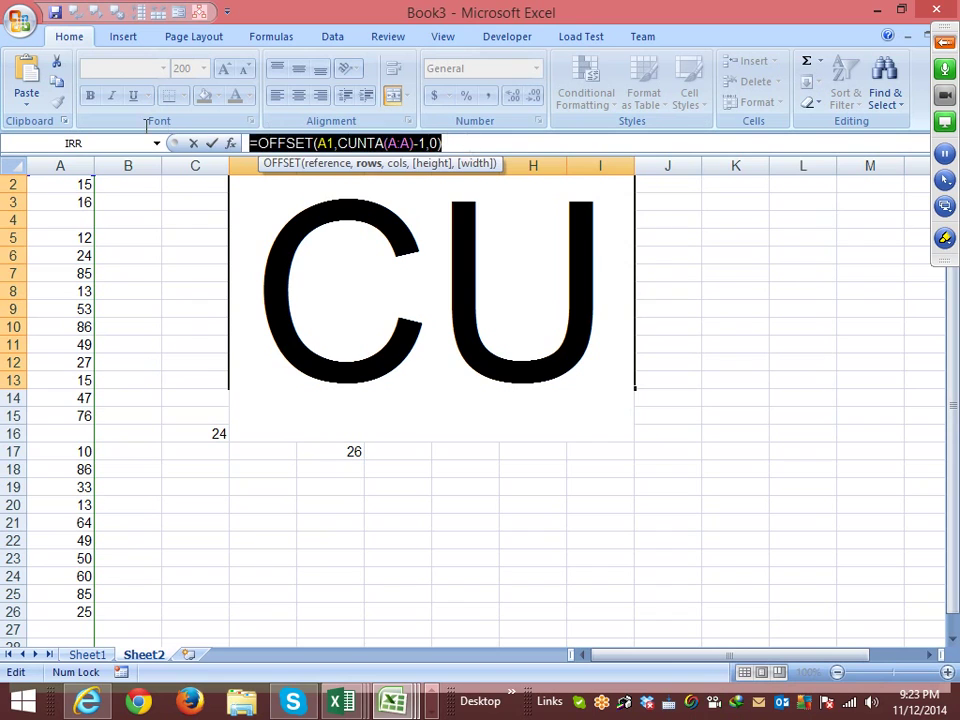
pyautogui.write('==OFFSET(A1,E17-1,0)')
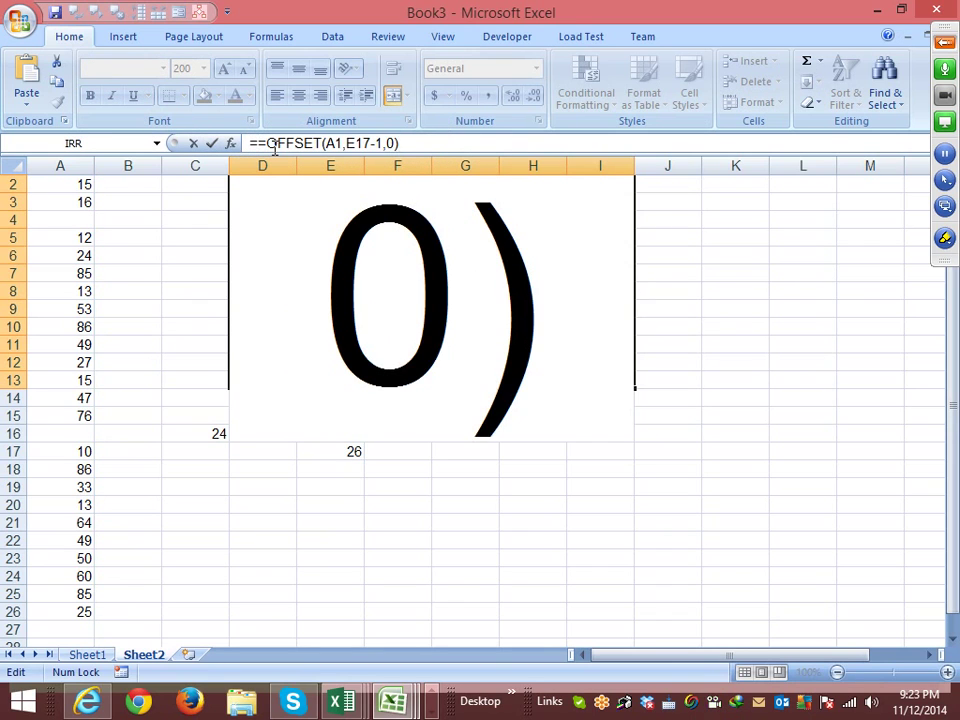
pyautogui.press('Return')
pyautogui.press('Return')
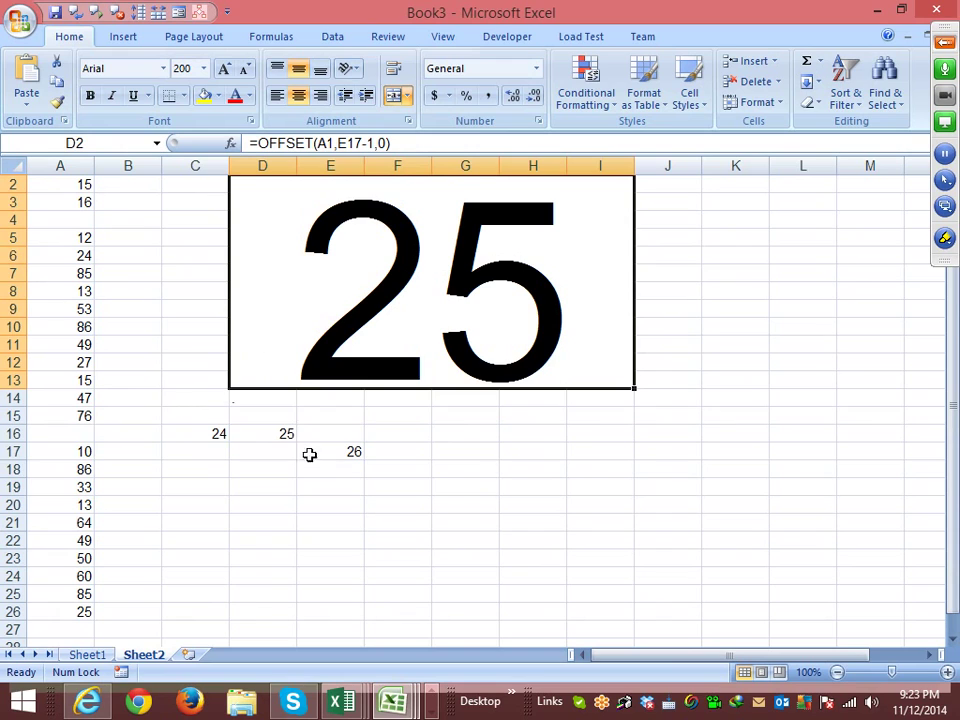
# Append the amounts 60 and 70 to the end of column A, in cells A27 and A28
pyautogui.scroll(-1, 71, 559)
pyautogui.click(71, 562)
pyautogui.scroll(2, 69, 568)
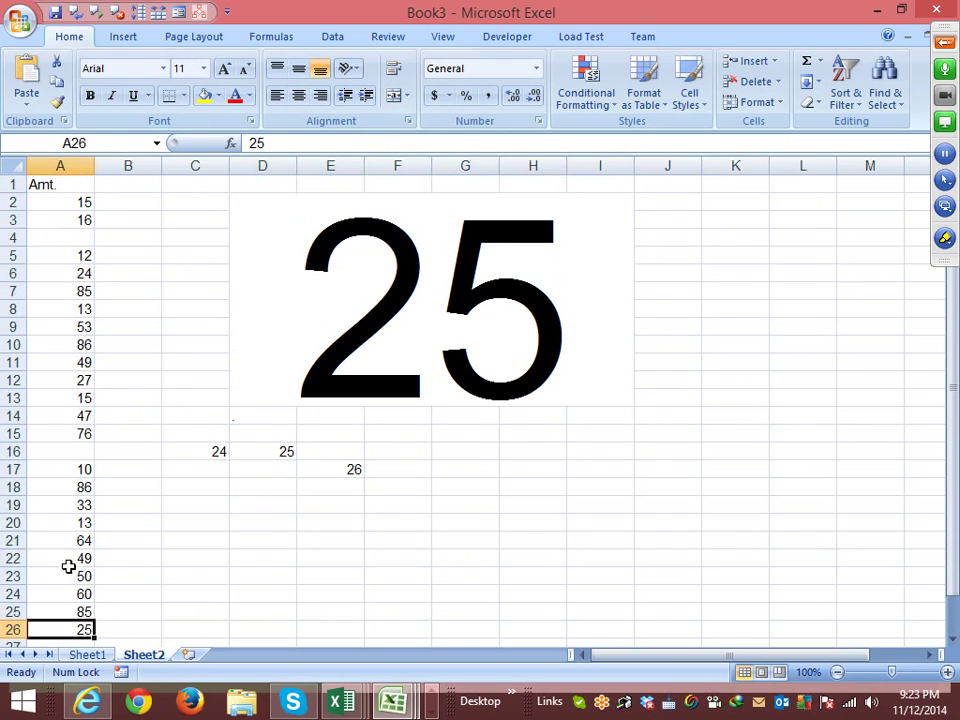
pyautogui.press('Down')
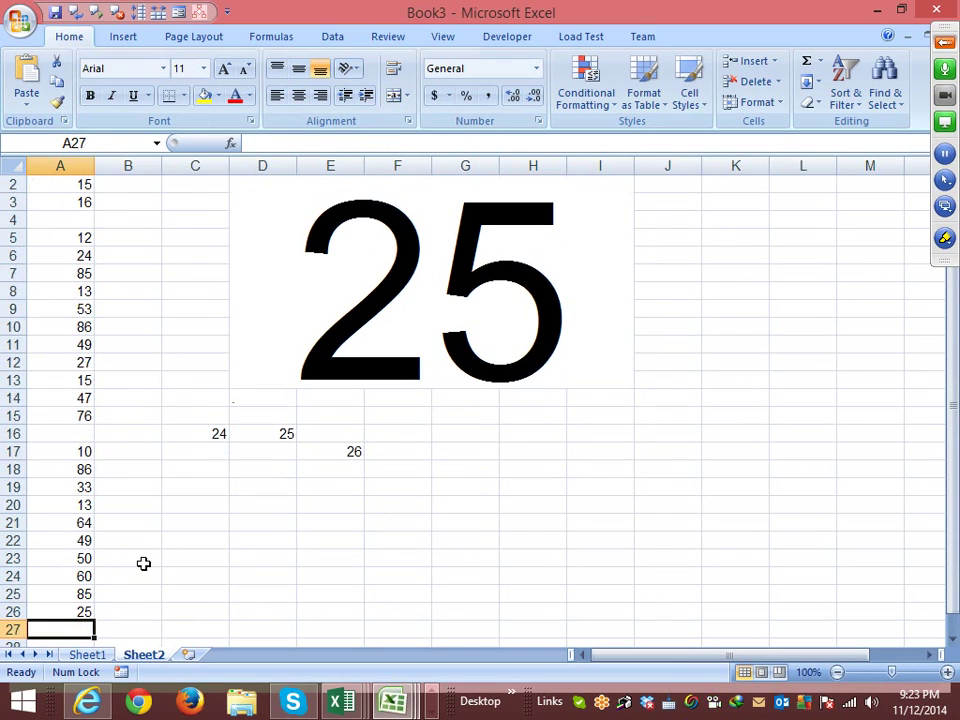
pyautogui.write('60')
pyautogui.press('Return')
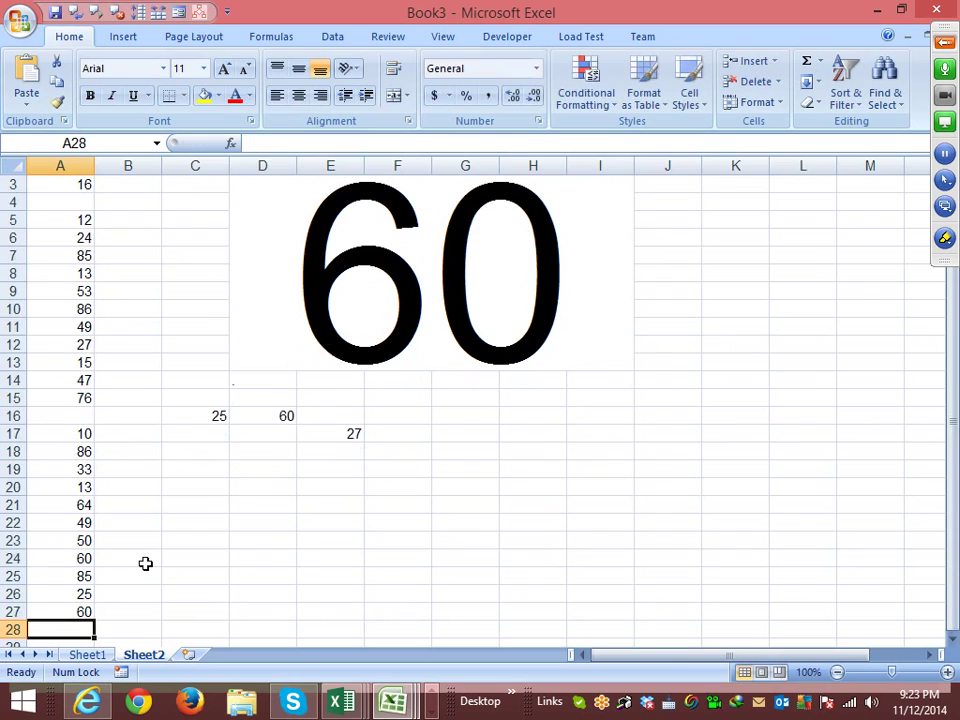
pyautogui.write('7')
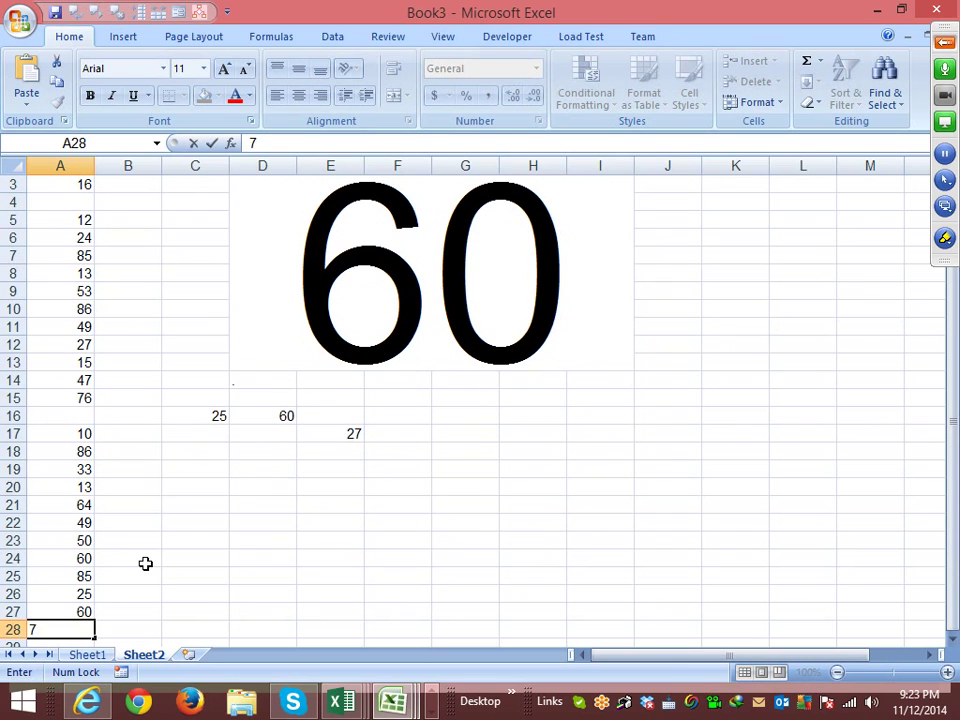
pyautogui.write('0')
pyautogui.press('Return')
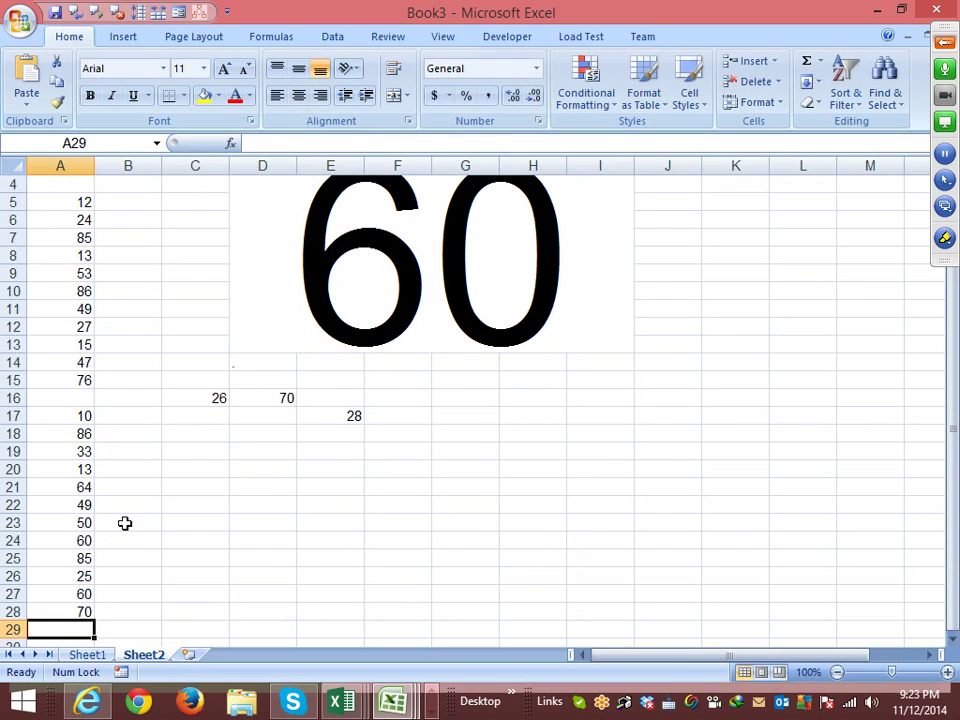
# Evaluate the MAX(IF(...ROW)) array formula in cell E17 step by step to its final result, and close the evaluation
pyautogui.scroll(1, 124, 534)
pyautogui.click(318, 470)
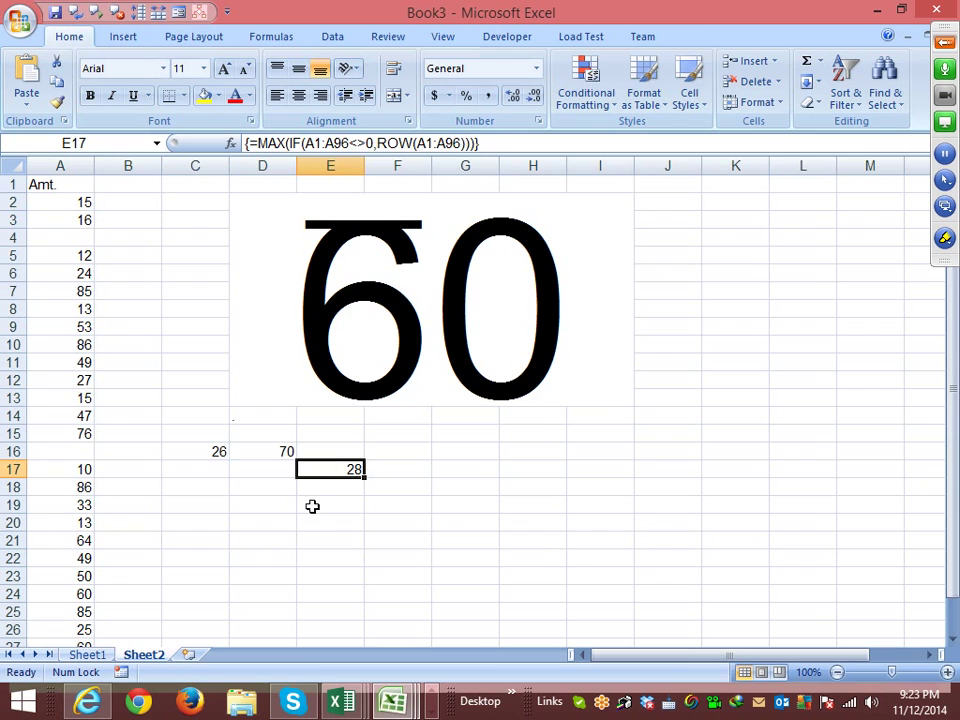
pyautogui.click(271, 38)
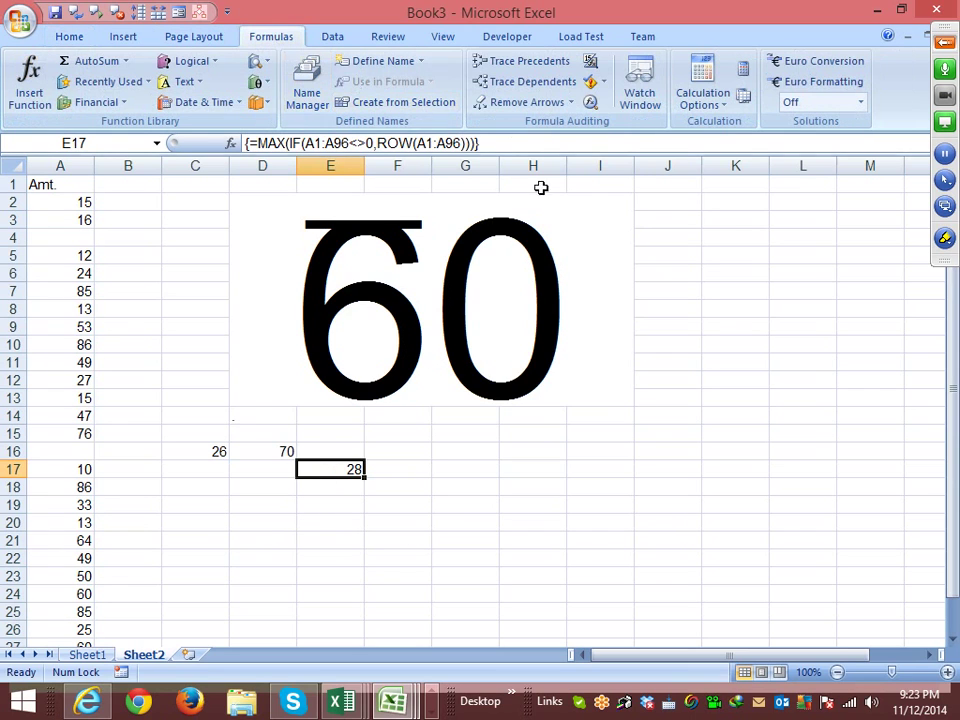
pyautogui.click(590, 102)
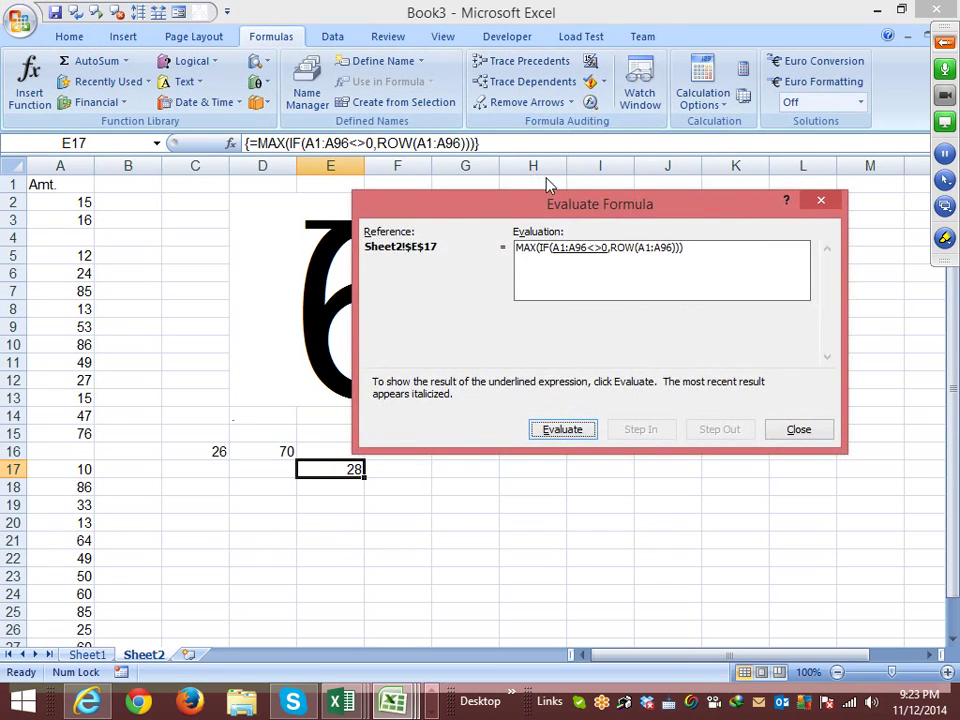
pyautogui.moveTo(595, 200); pyautogui.dragTo(626, 162)
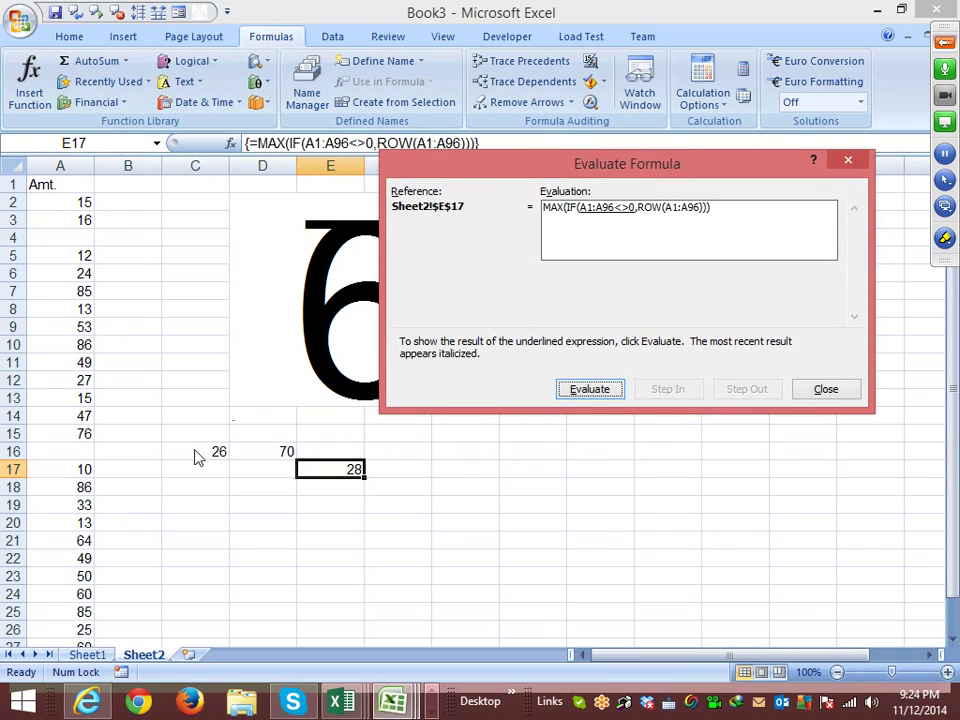
pyautogui.click(578, 391)
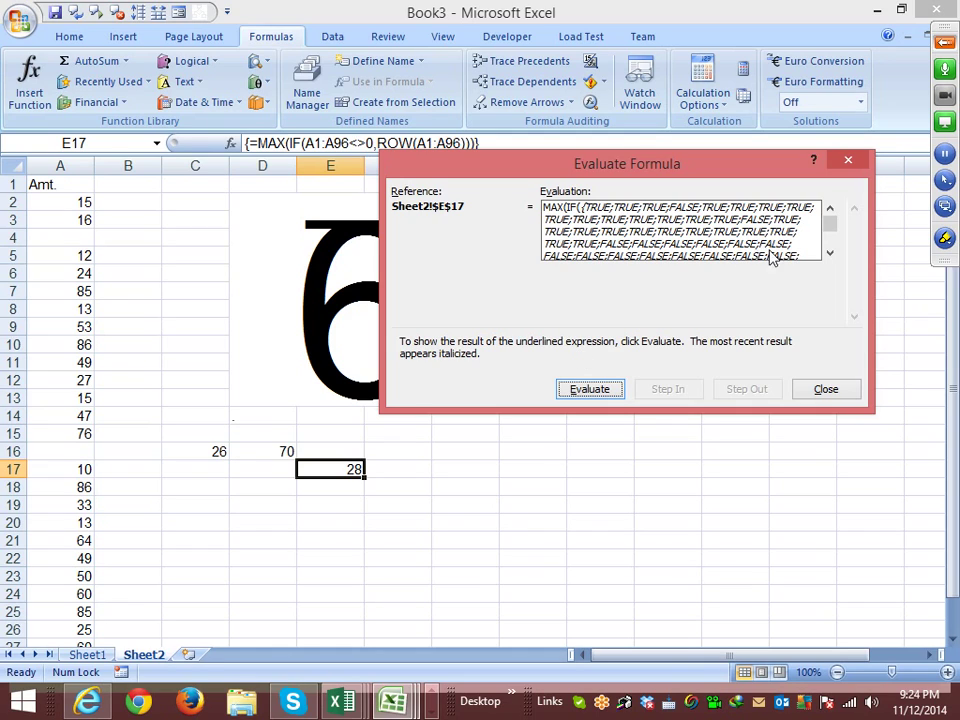
pyautogui.click(607, 389)
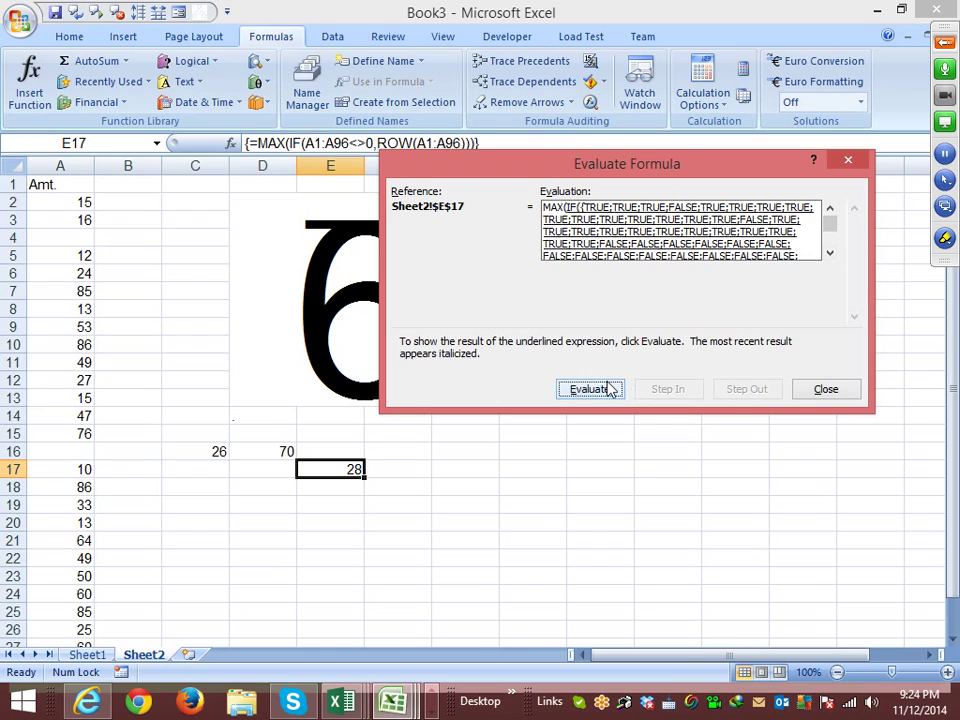
pyautogui.click(607, 389)
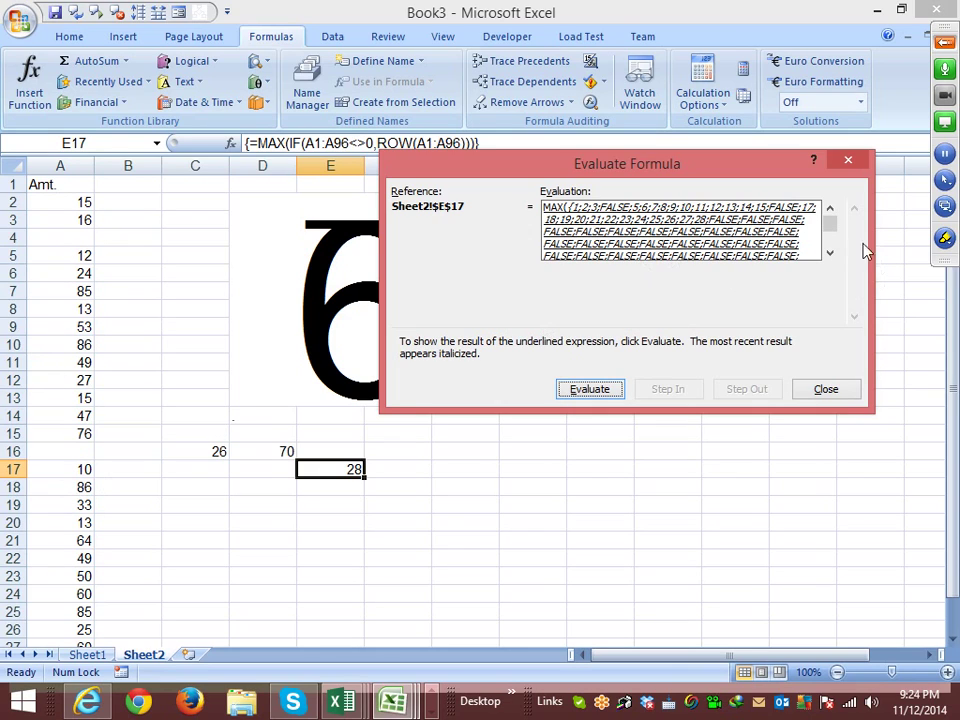
pyautogui.click(829, 253)
pyautogui.click(829, 253)
pyautogui.click(829, 253)
pyautogui.click(582, 398)
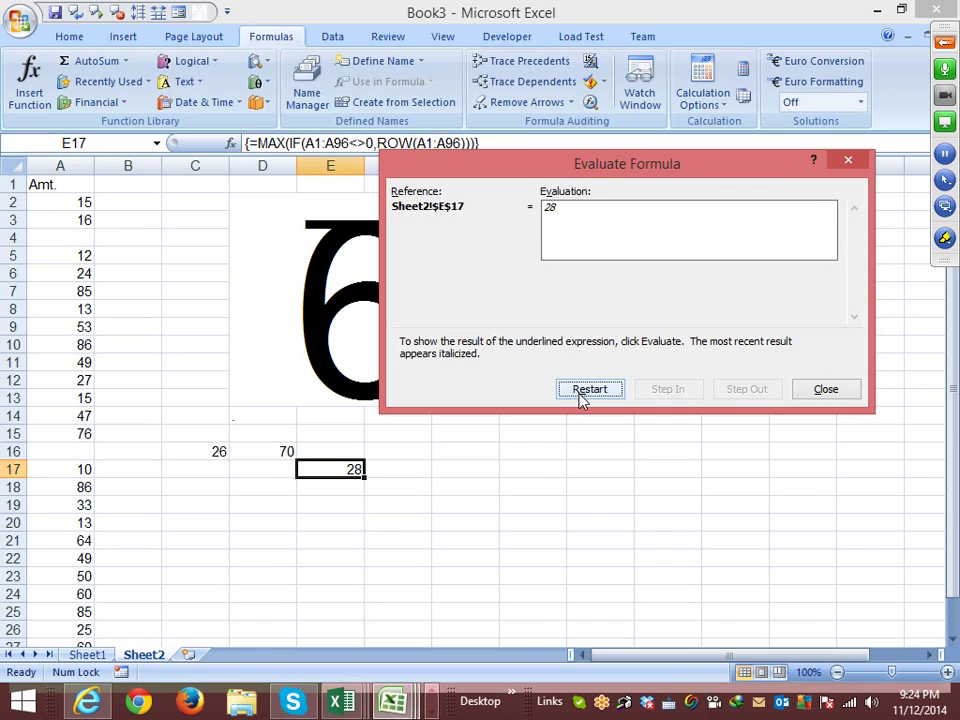
pyautogui.click(838, 396)
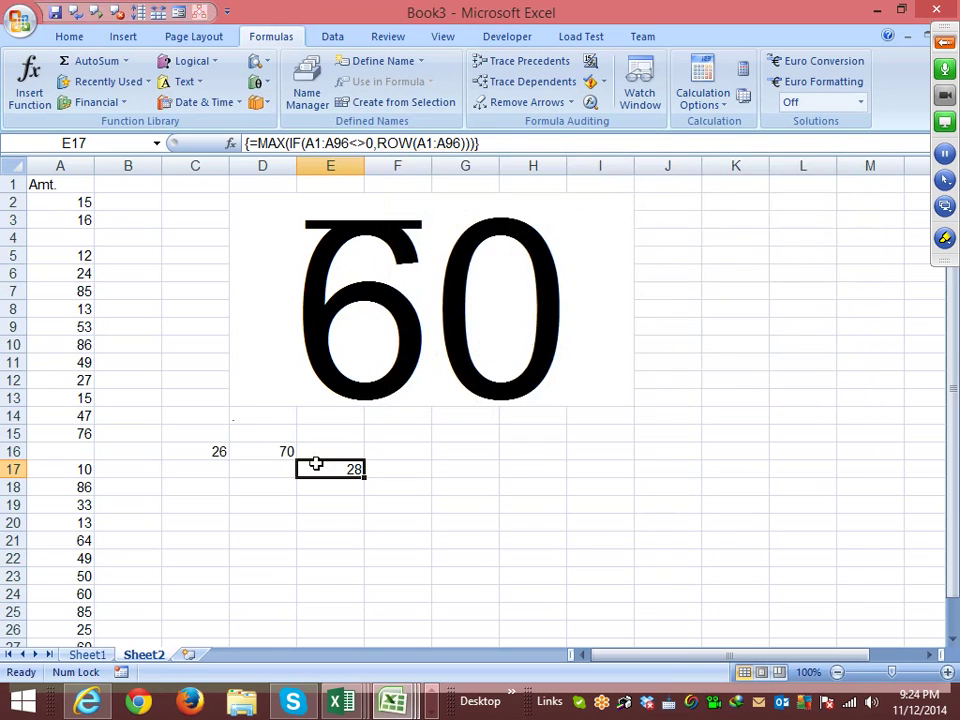
# Insert a new worksheet and enter the headers No. in A1 and Name in B1
pyautogui.click(187, 655)
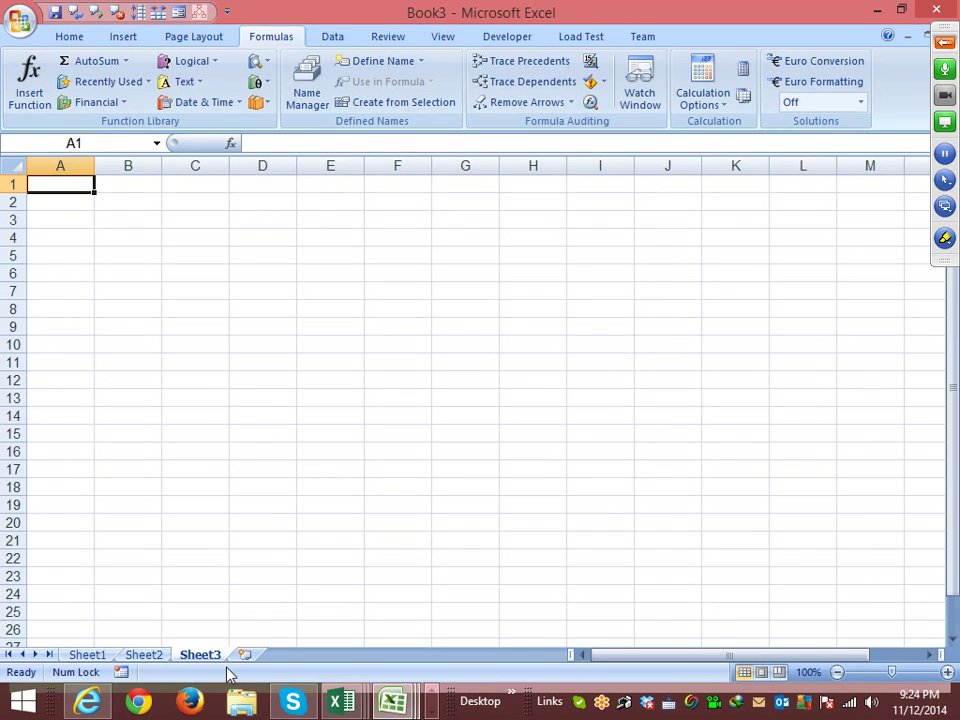
pyautogui.write('N')
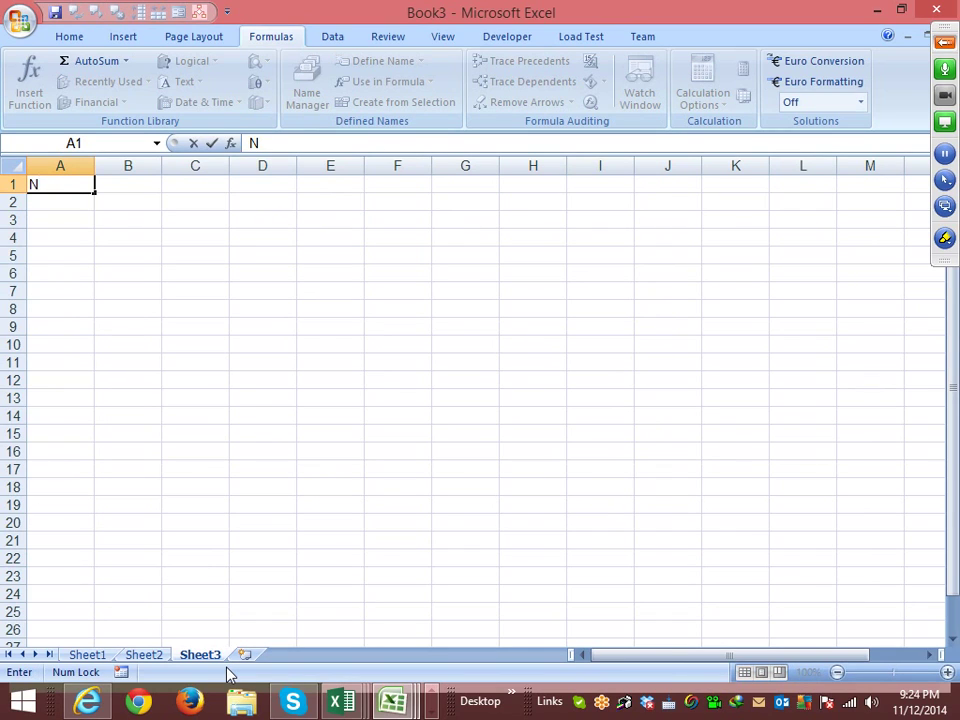
pyautogui.write('o.')
pyautogui.press('Tab')
pyautogui.write('NA')
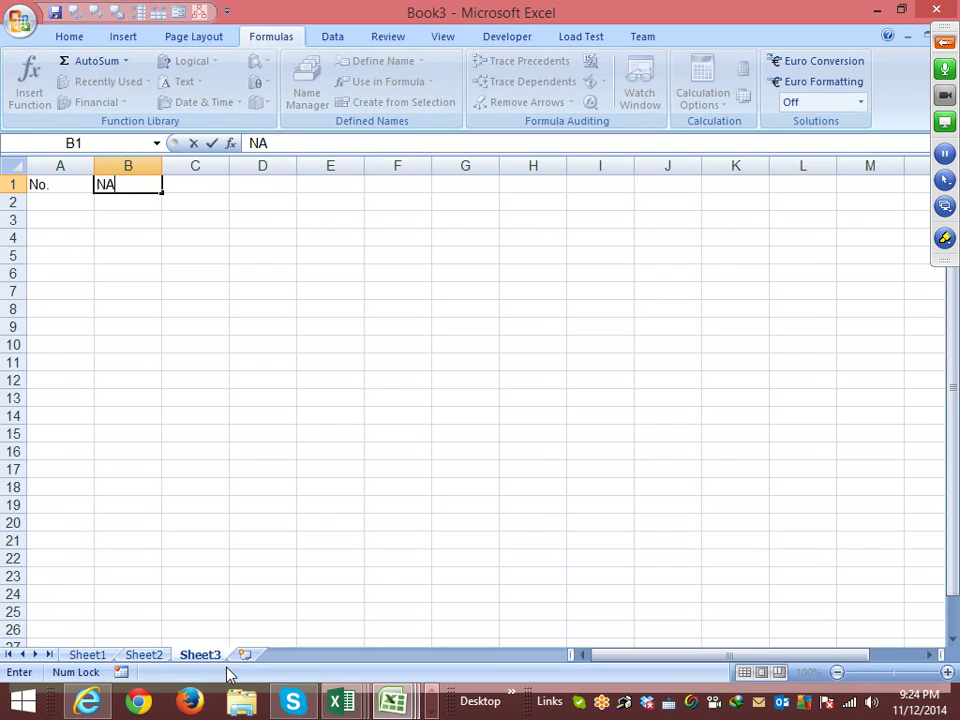
pyautogui.press('BackSpace')
pyautogui.write('ame')
pyautogui.press('Return')
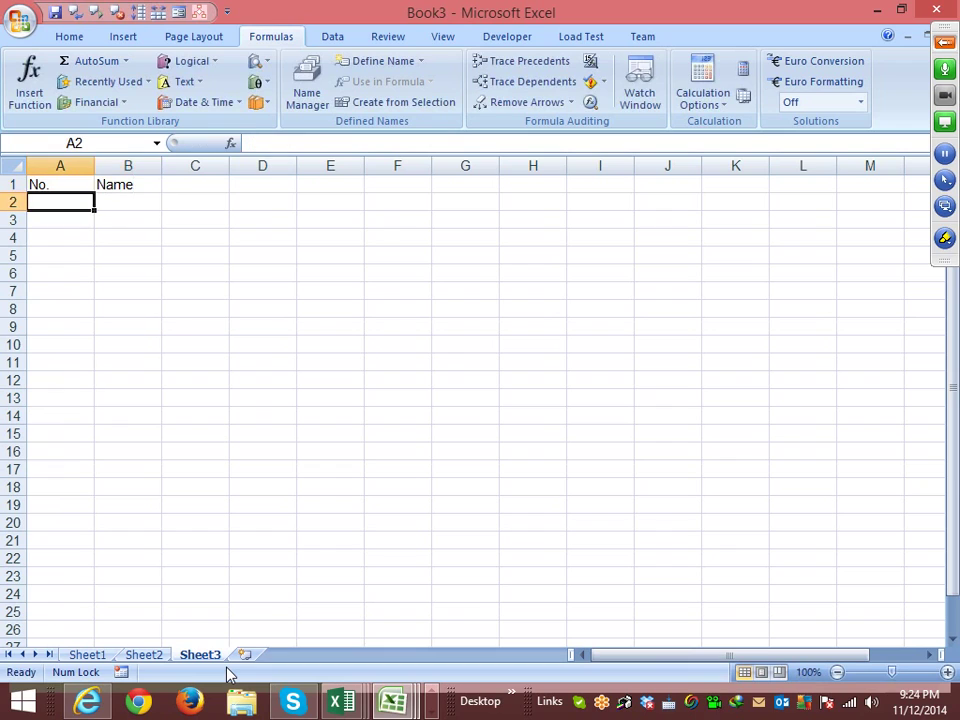
# Enter a person's first name in B2 and autofill the list of names down to B40
pyautogui.press('Right')
pyautogui.write('Punee')
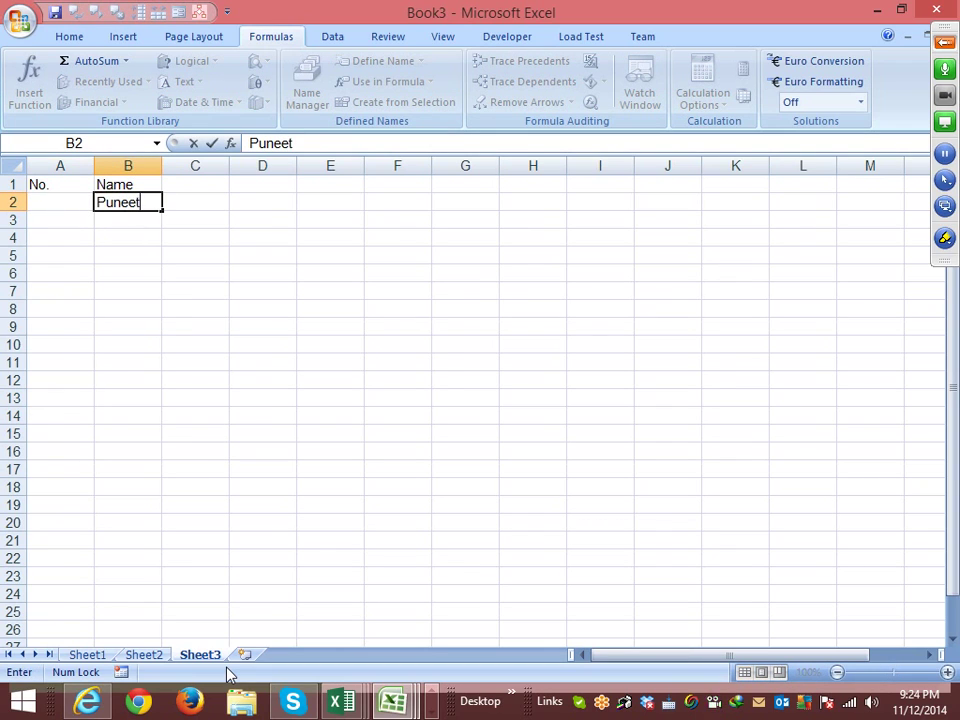
pyautogui.press('Return')
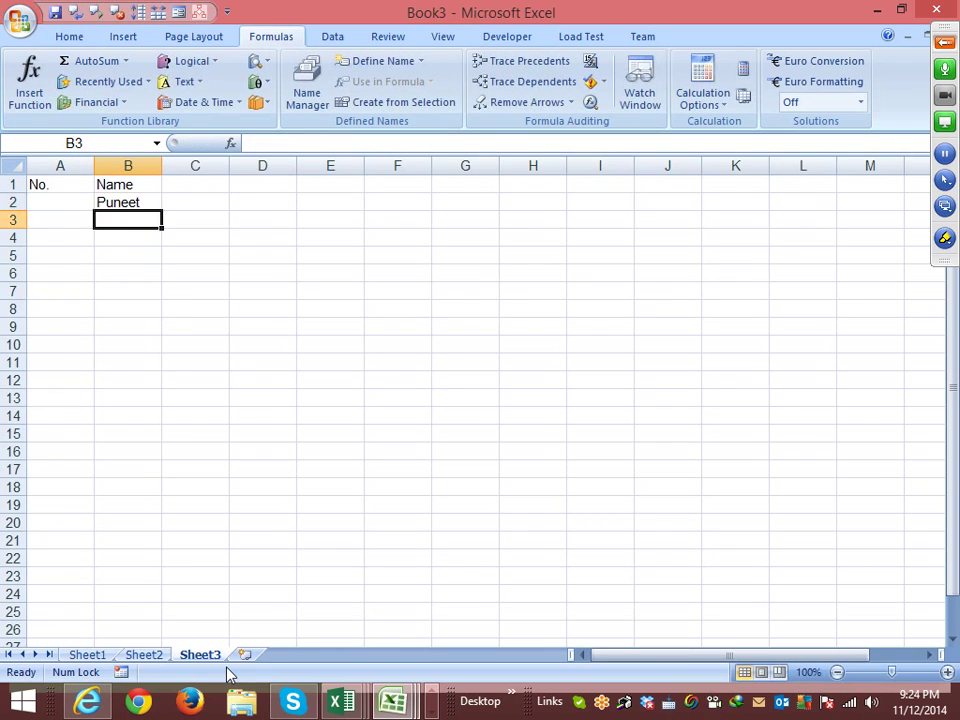
pyautogui.click(148, 203)
pyautogui.moveTo(164, 208); pyautogui.dragTo(161, 641)
pyautogui.scroll(5, 160, 636)
# Enter 1 in A2 and 2 in A3, and fill the number series down to A40
pyautogui.click(57, 203)
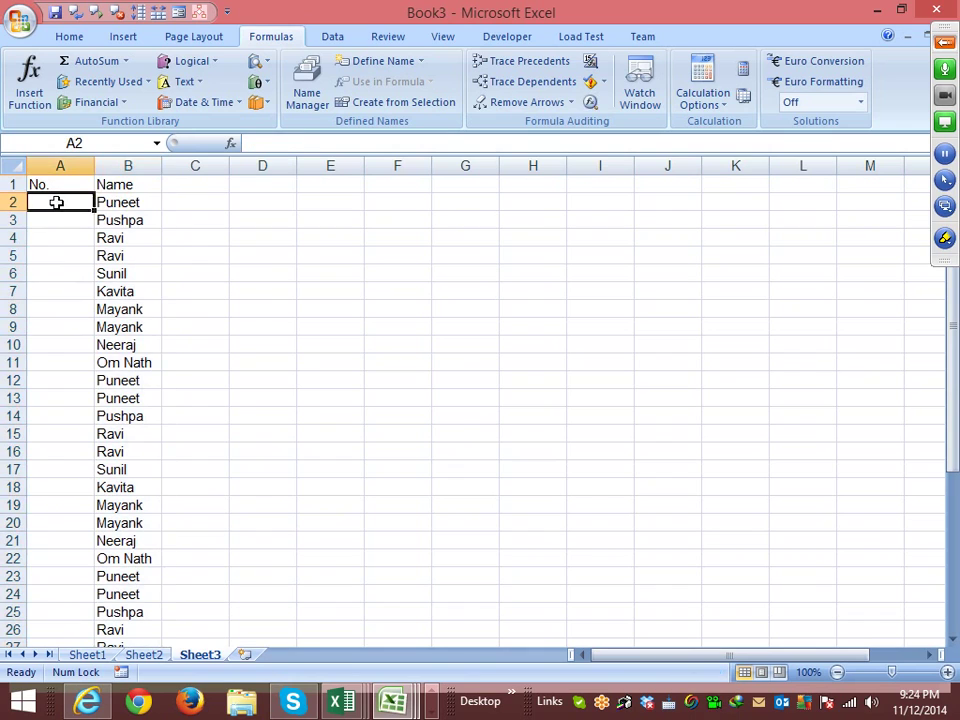
pyautogui.write('1')
pyautogui.press('Return')
pyautogui.write('2')
pyautogui.press('Return')
pyautogui.moveTo(66, 220); pyautogui.dragTo(94, 618)
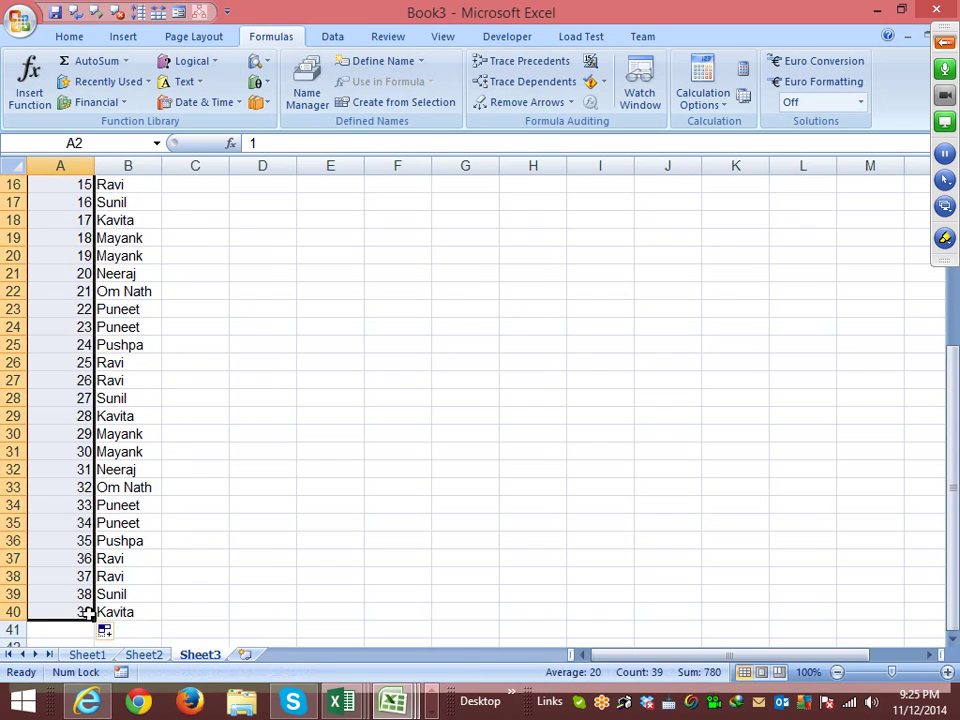
pyautogui.scroll(5, 70, 460)
pyautogui.moveTo(81, 202); pyautogui.dragTo(86, 240)
pyautogui.click(80, 220)
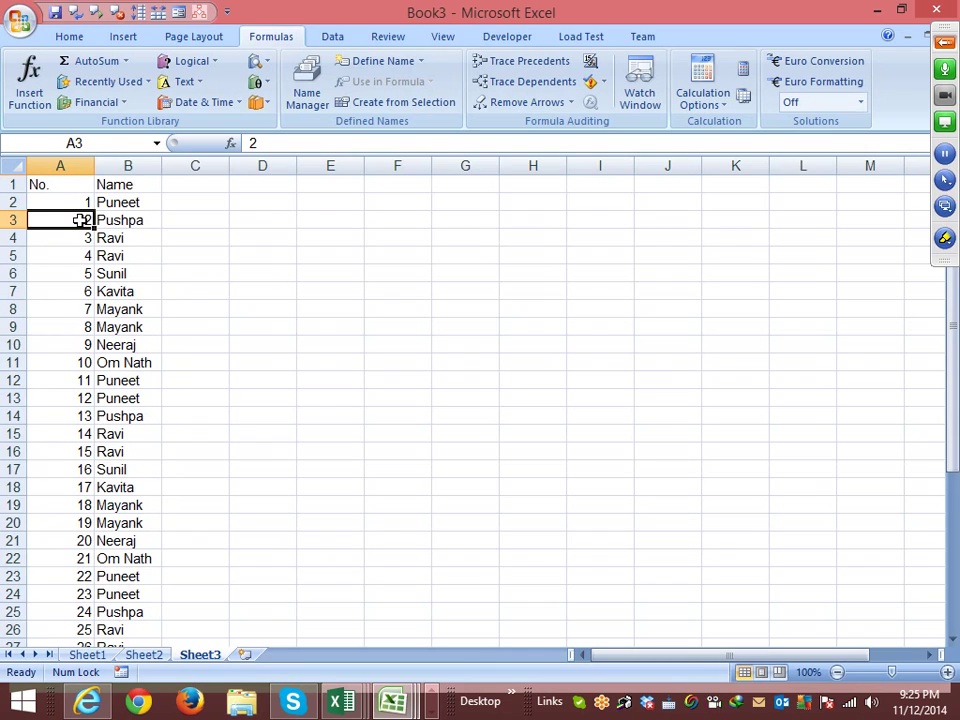
pyautogui.moveTo(82, 202); pyautogui.dragTo(83, 214)
# Enter =RANDBETWEEN(10,30) in A2 and fill it down to A40, replacing the numbers in the No. column
pyautogui.click(86, 207)
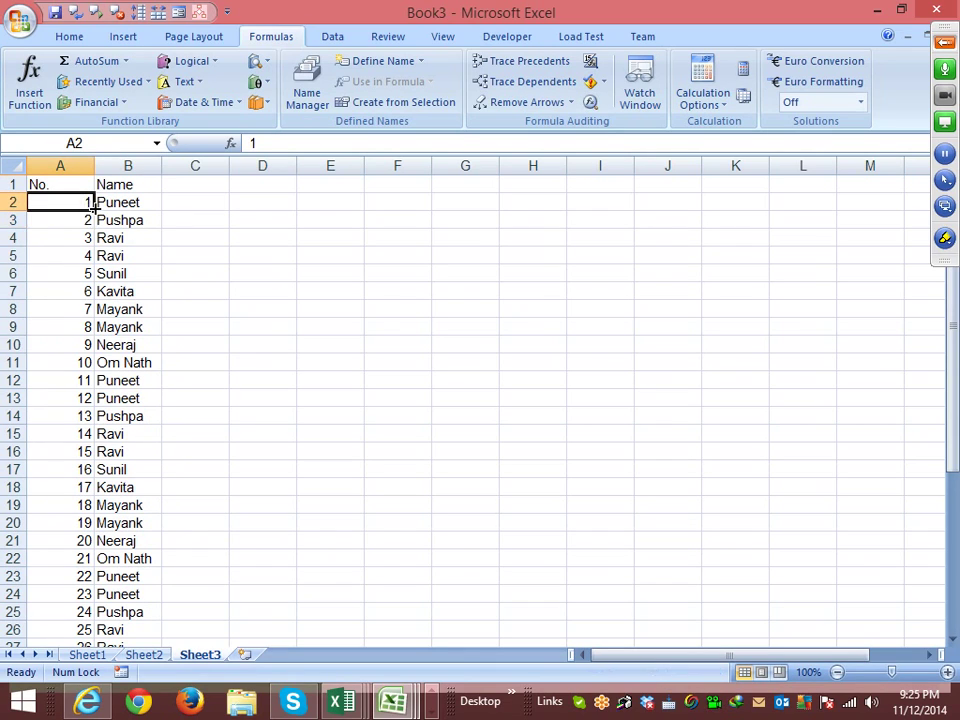
pyautogui.write('=r')
pyautogui.press('Down')
pyautogui.press('Down')
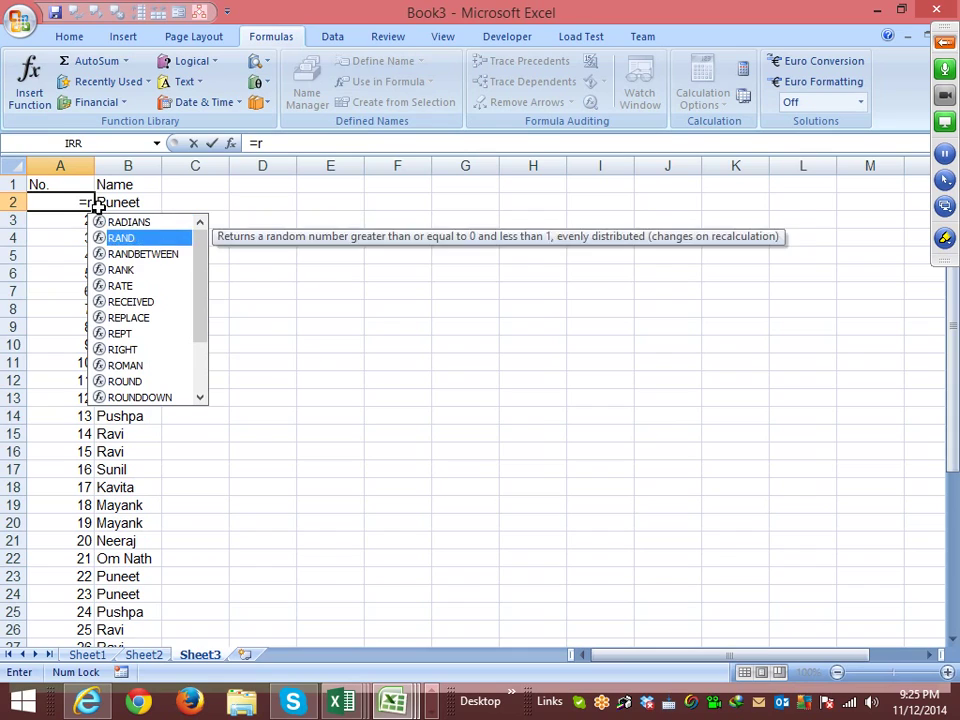
pyautogui.press('Tab')
pyautogui.write('10')
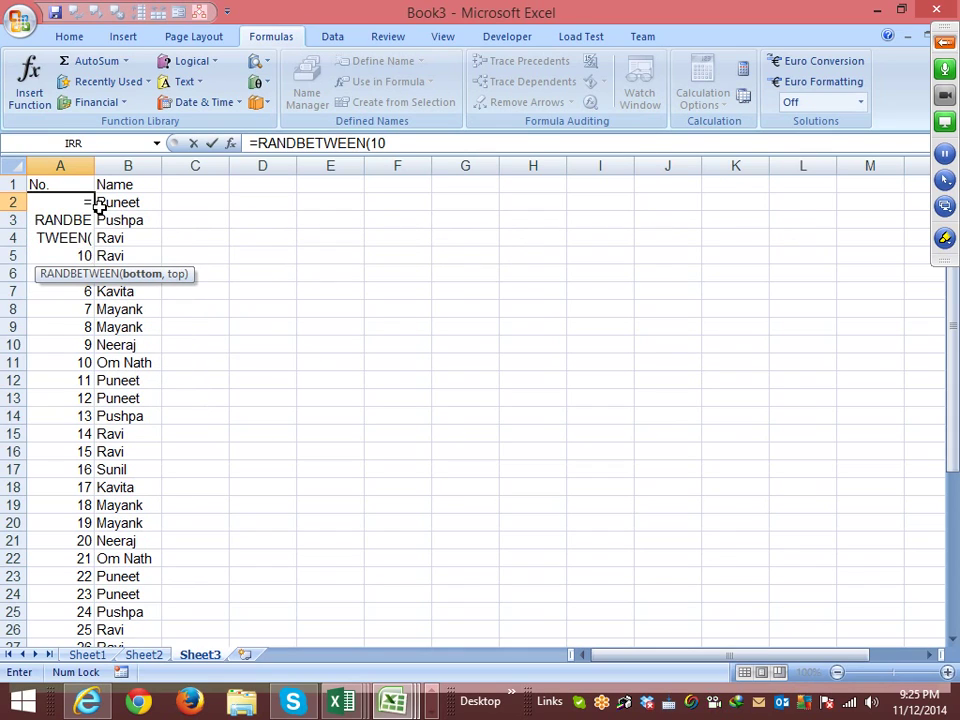
pyautogui.write(',')
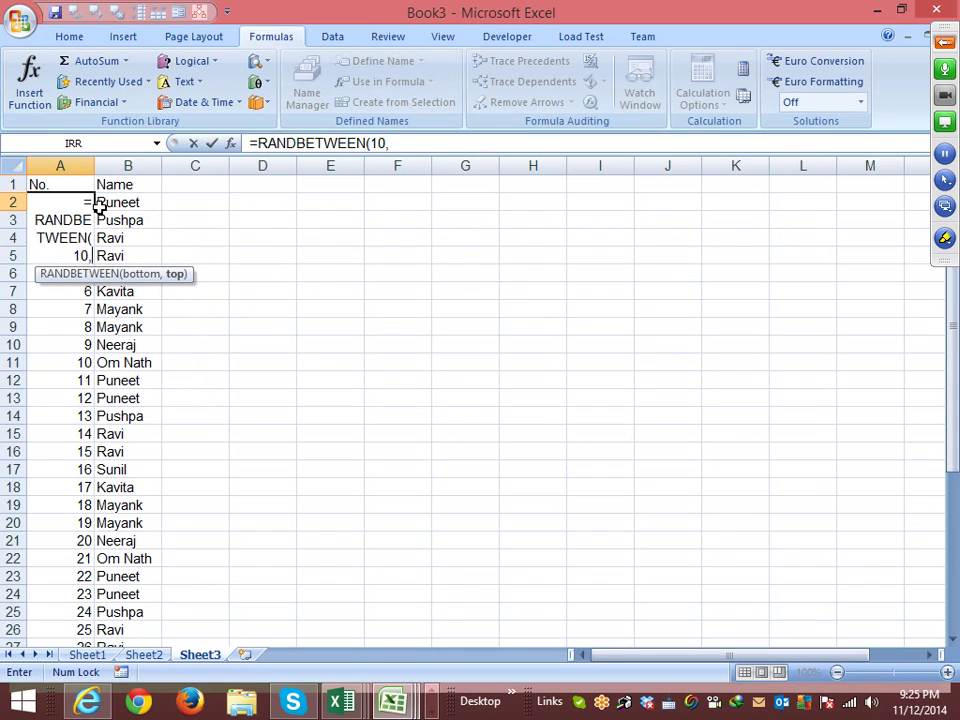
pyautogui.write('30')
pyautogui.press('Return')
pyautogui.press('Up')
pyautogui.hotkey('ctrl', 'shift', 'Down')
pyautogui.hotkey('ctrl', 'd')
# Convert the random number formulas in A2:A40 to fixed values by copying and pasting them as values
pyautogui.hotkey('ctrl', 'c')
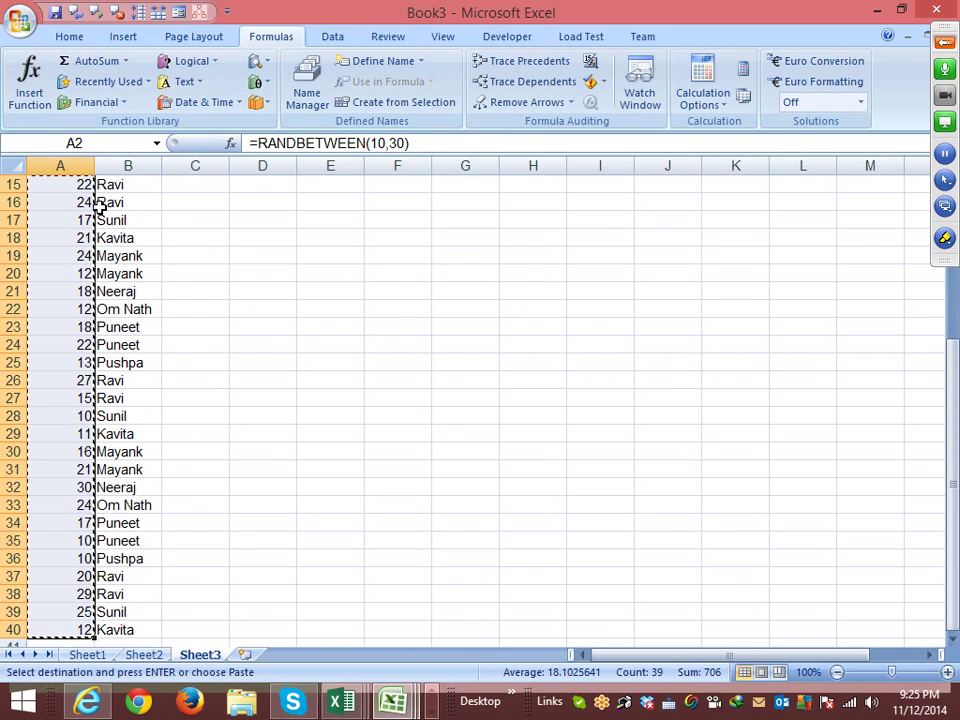
pyautogui.click(58, 37)
pyautogui.click(42, 95)
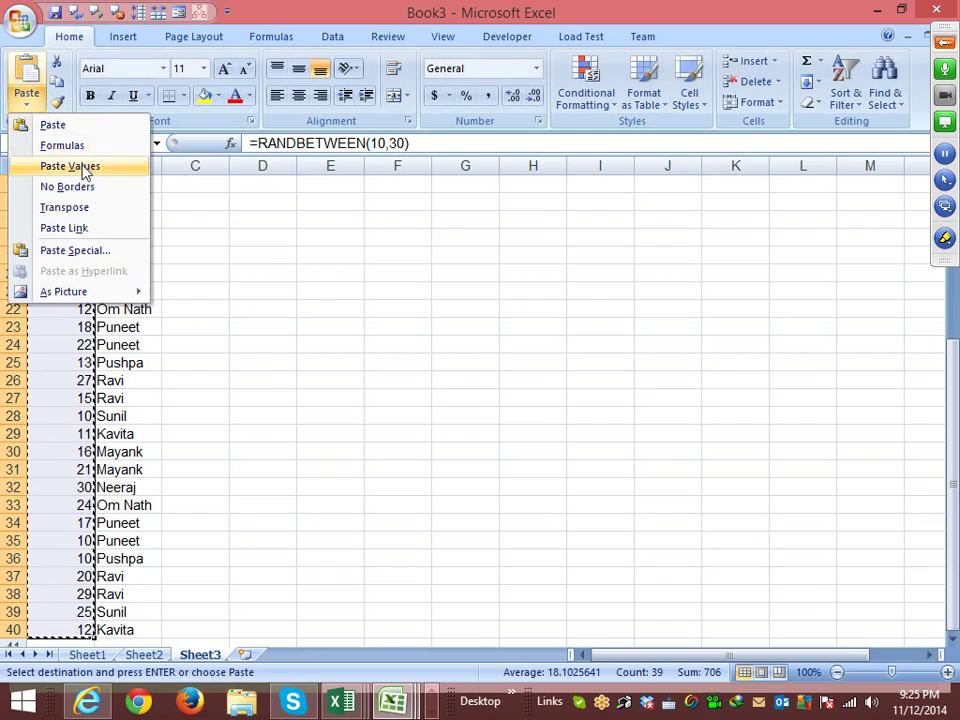
pyautogui.click(82, 166)
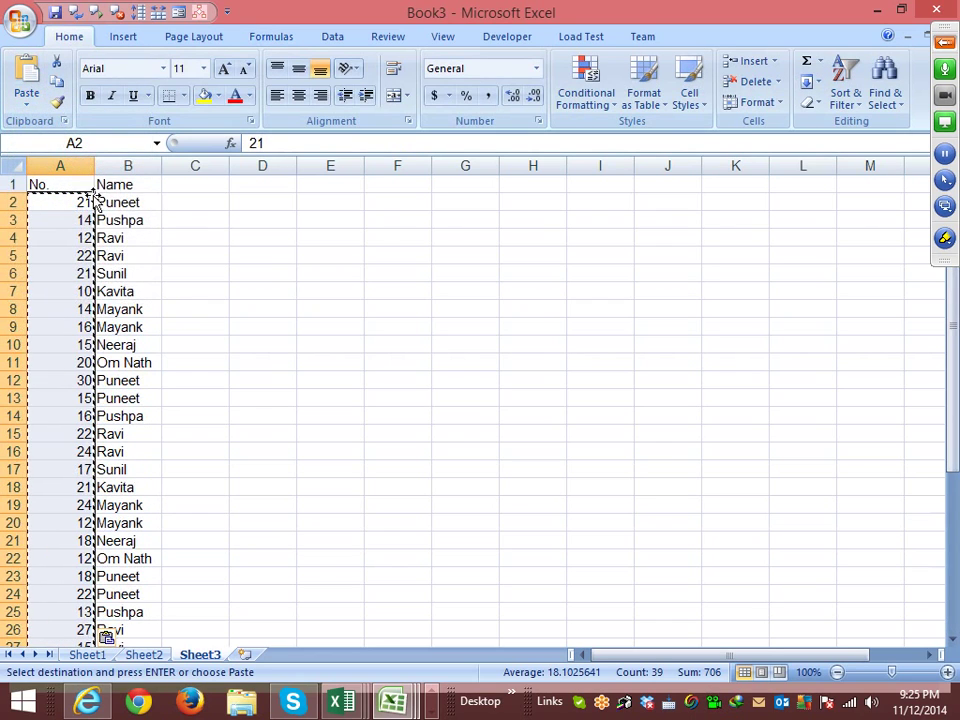
pyautogui.press('Escape')
# Look through the numbers and names in columns A and B down to row 40, with the meeting control panel expanded
pyautogui.click(120, 271)
pyautogui.scroll(-3, 121, 345)
pyautogui.scroll(-3, 121, 345)
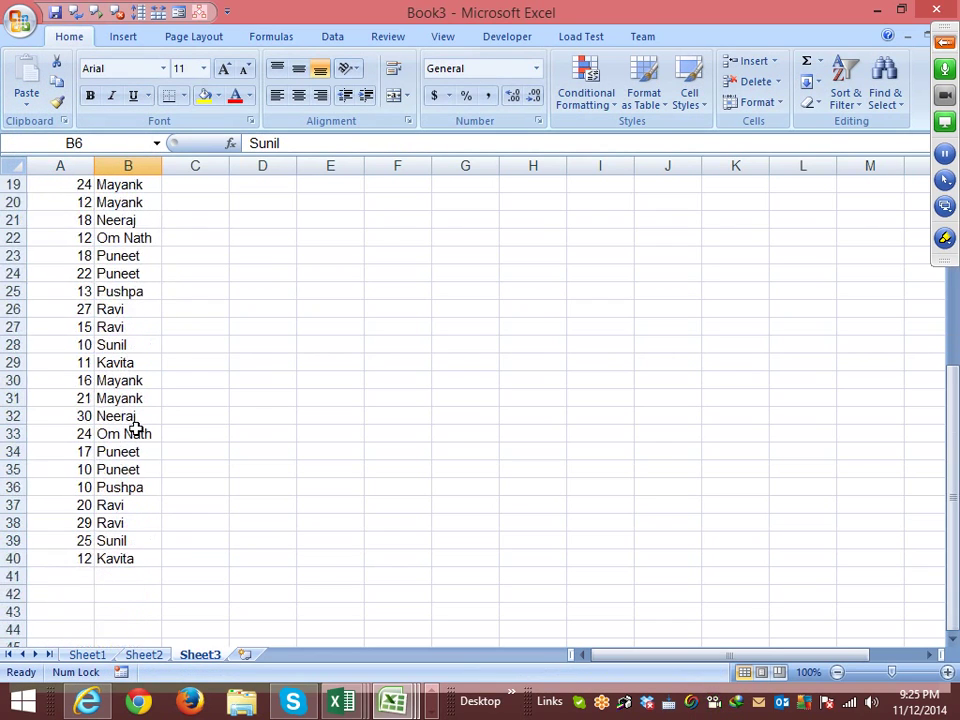
pyautogui.scroll(6, 135, 428)
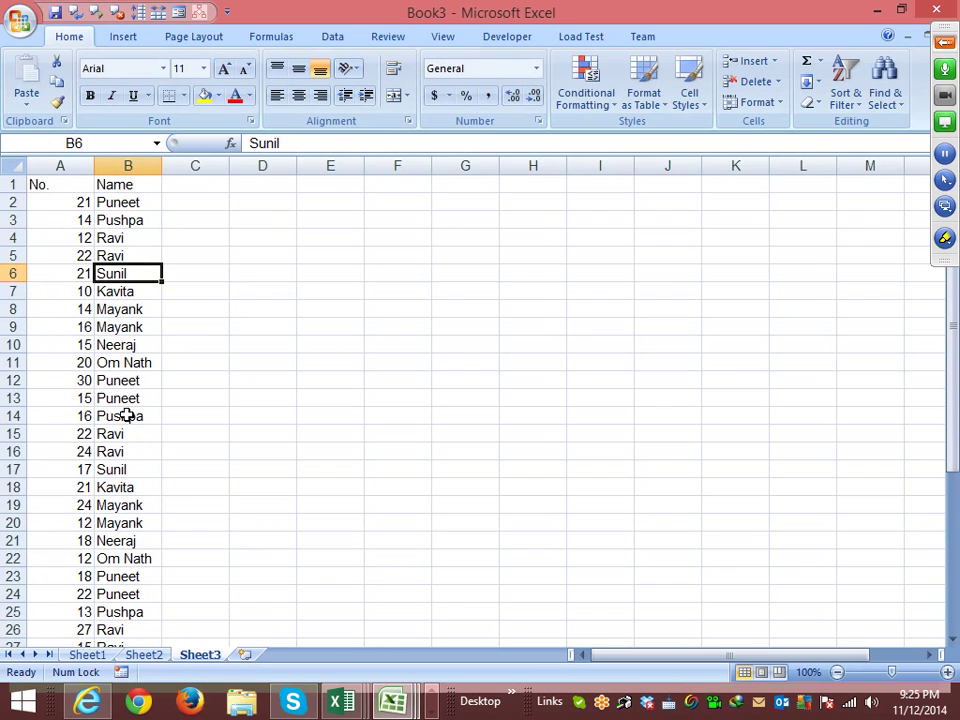
pyautogui.click(944, 42)
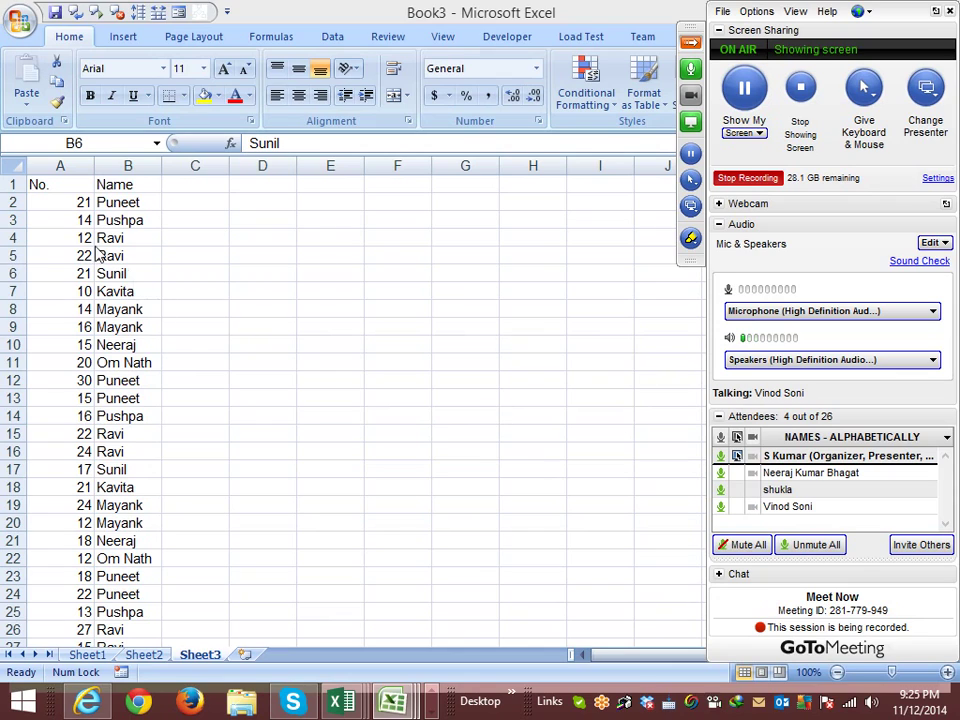
pyautogui.click(70, 268)
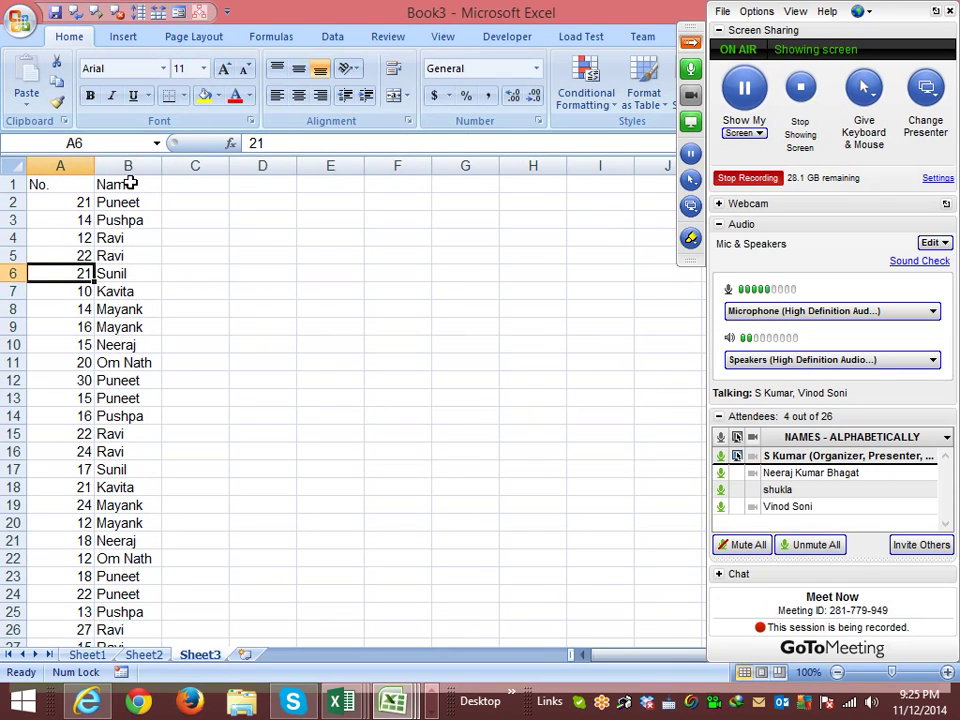
pyautogui.click(78, 202)
pyautogui.click(77, 254)
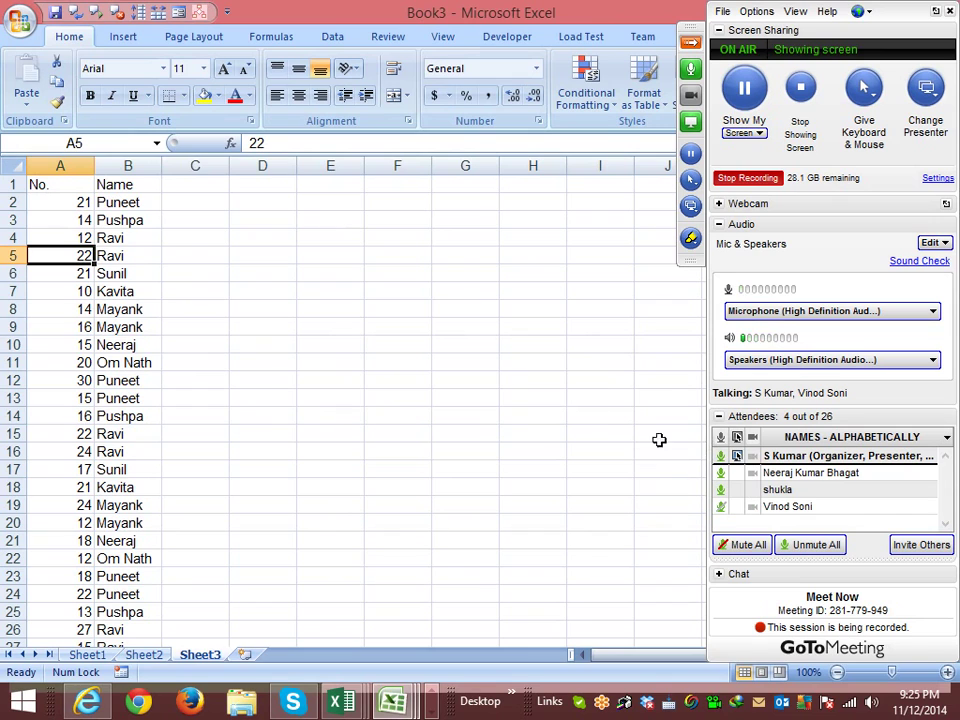
pyautogui.click(70, 202)
pyautogui.moveTo(70, 202); pyautogui.dragTo(71, 326)
pyautogui.scroll(-9, 71, 326)
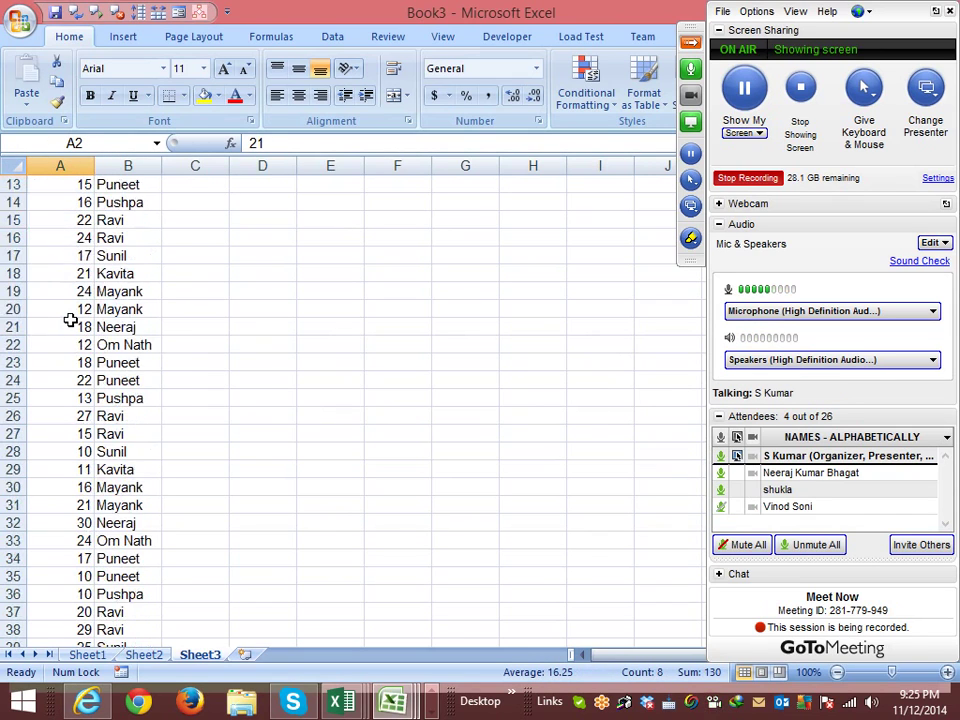
pyautogui.scroll(9, 71, 326)
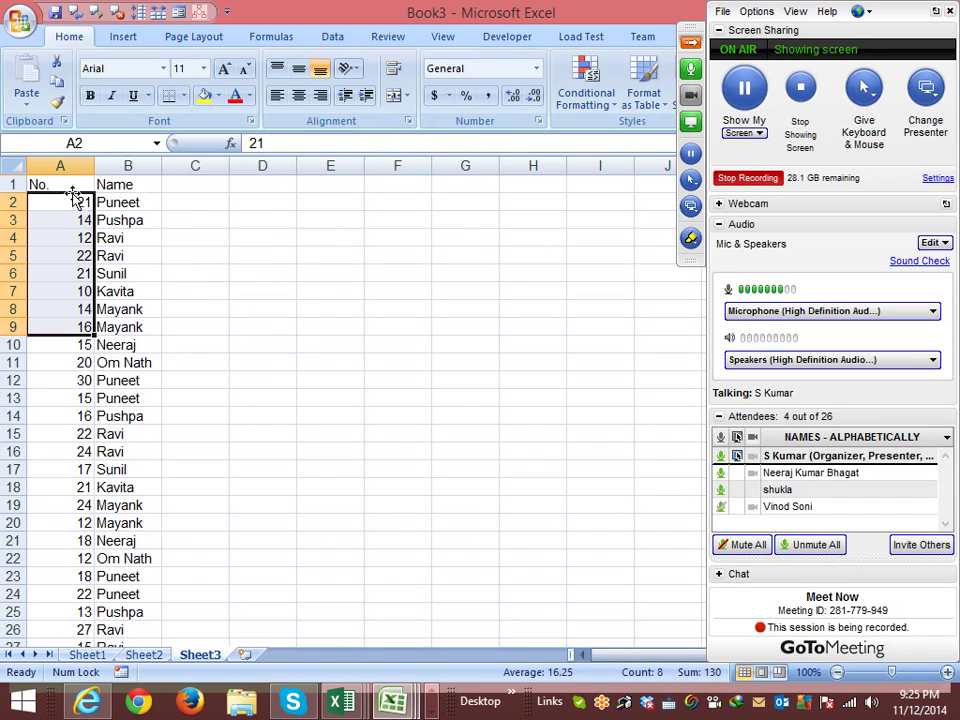
# Copy the No. and Name headers from A1:B1 to D3:E3
pyautogui.moveTo(72, 188); pyautogui.dragTo(94, 184)
pyautogui.hotkey('ctrl', 'c')
pyautogui.click(270, 217)
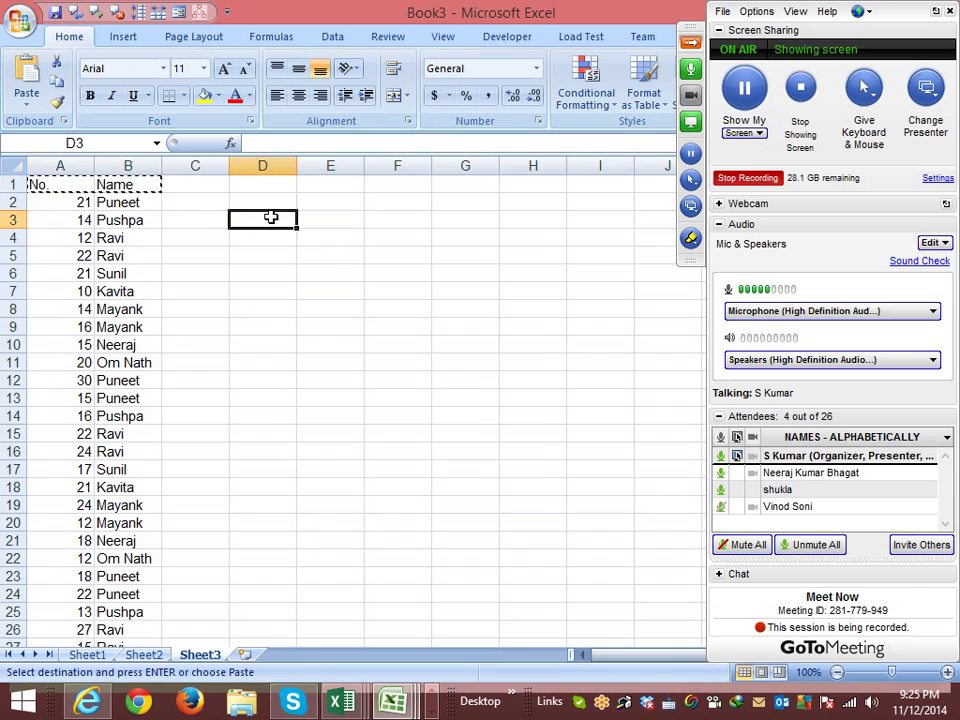
pyautogui.hotkey('ctrl', 'v')
pyautogui.press('Escape')
# Enter the lookup number 17 in D4, under the copied No. header
pyautogui.click(273, 240)
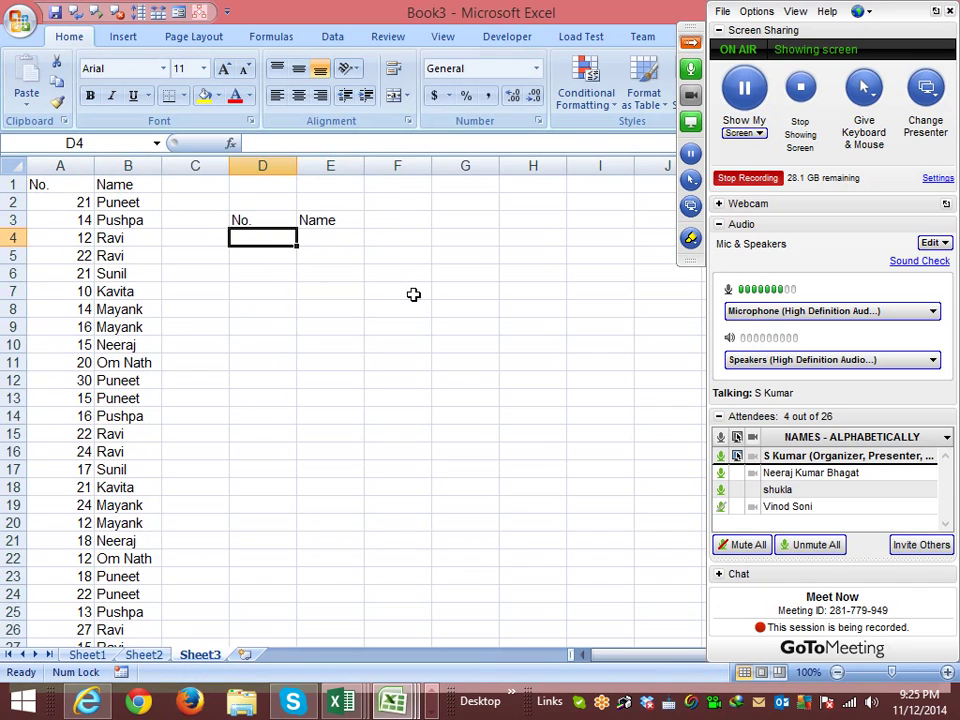
pyautogui.write('17')
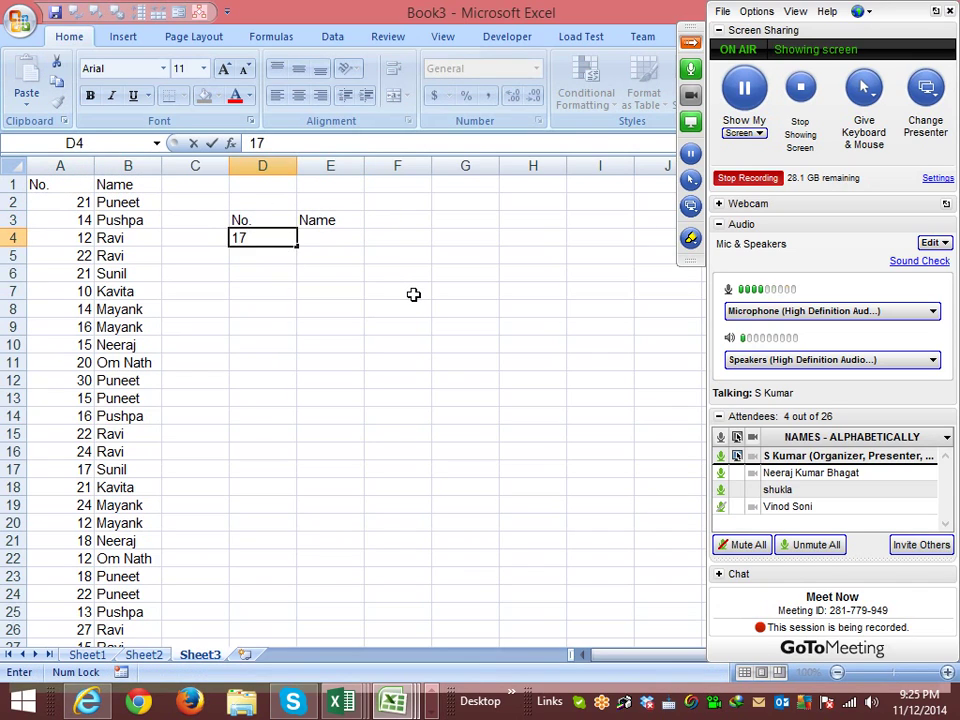
pyautogui.press('Tab')
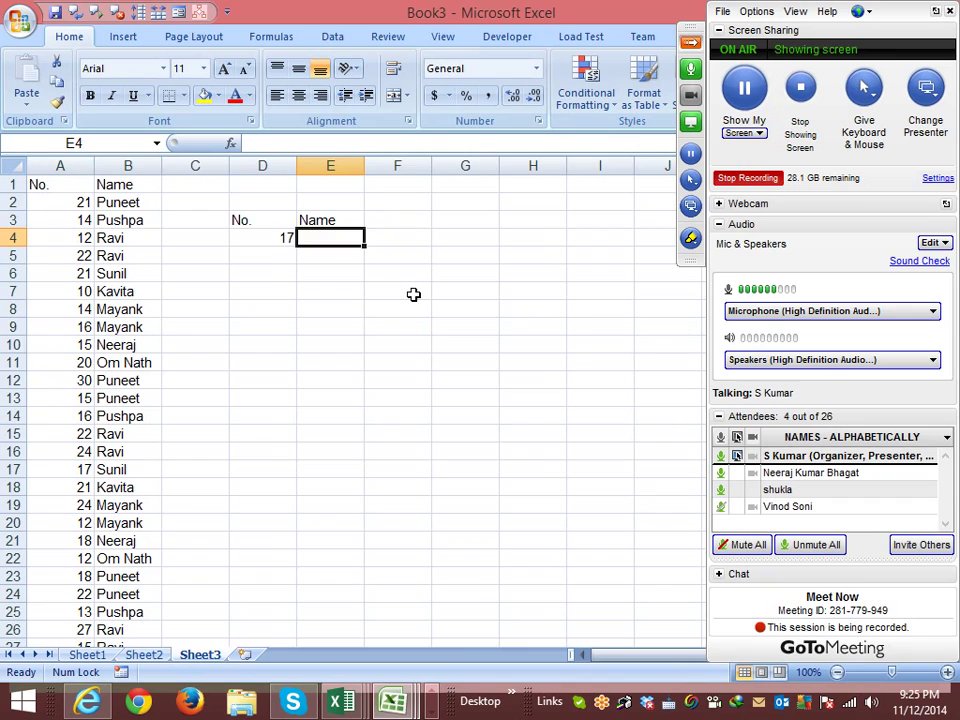
# Search column A for the number 17 and close the search
pyautogui.press('Left')
pyautogui.press('Home')
pyautogui.hotkey('ctrl', 'space')
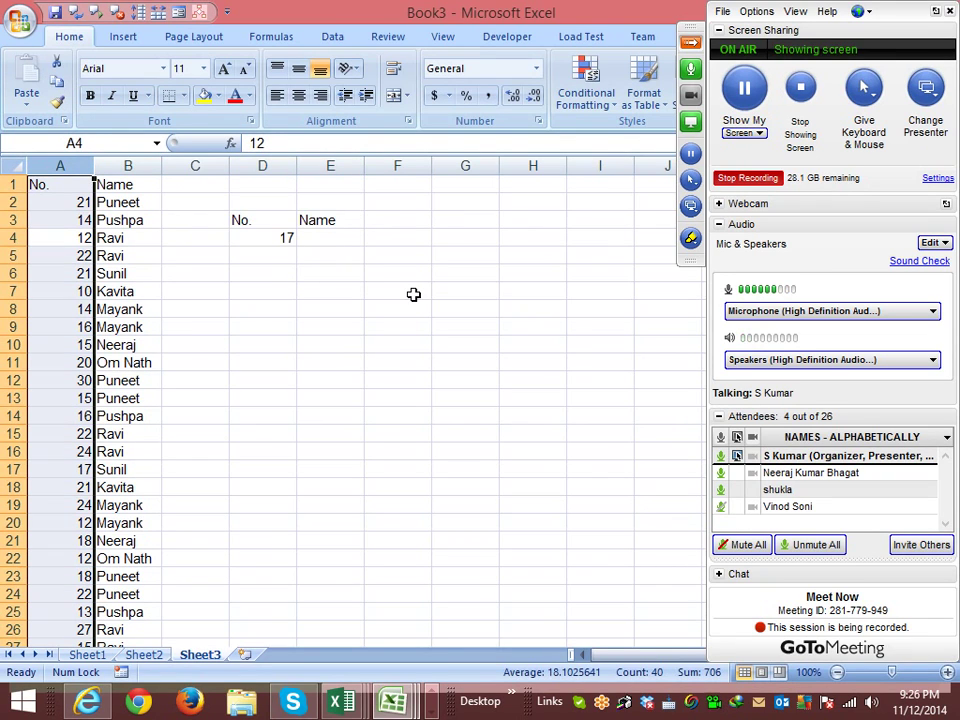
pyautogui.hotkey('ctrl', 'f')
pyautogui.press('Return')
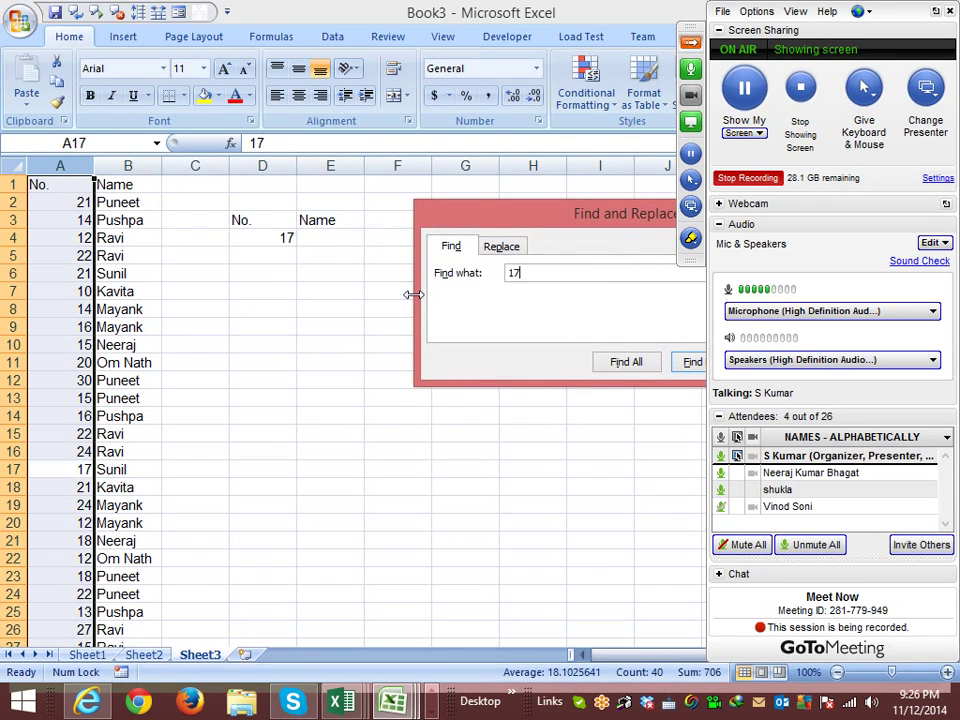
pyautogui.press('Escape')
pyautogui.press('Right')
pyautogui.press('Right')
pyautogui.press('Right')
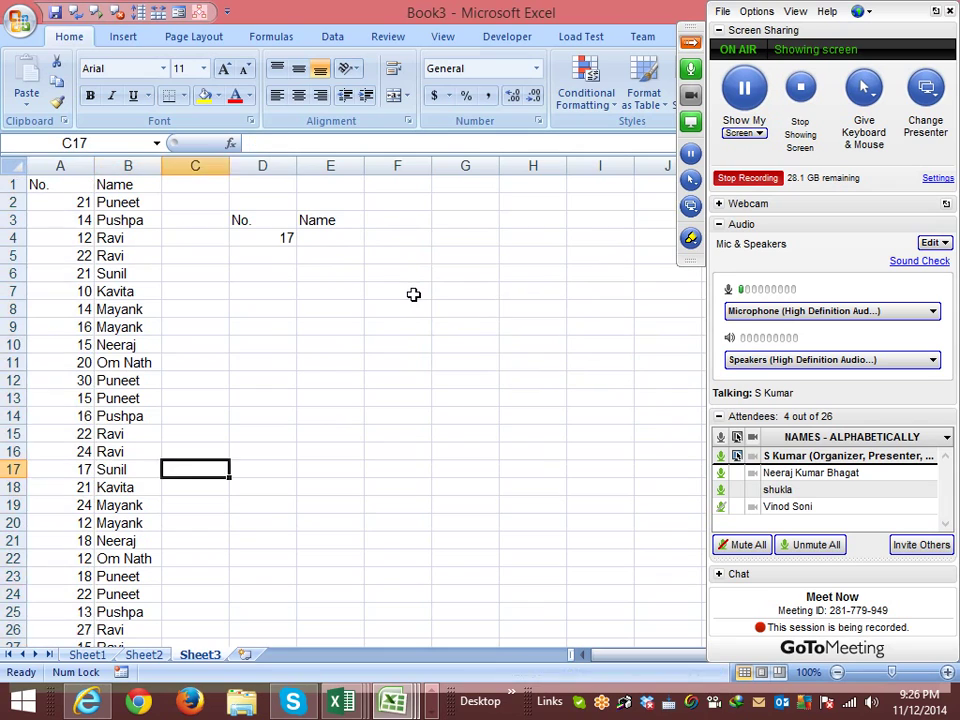
# Enter 80 in D5 as the second lookup number
pyautogui.hotkey('ctrl', 'Up')
pyautogui.press('Return')
pyautogui.write('80')
pyautogui.press('Return')
pyautogui.press('Up')
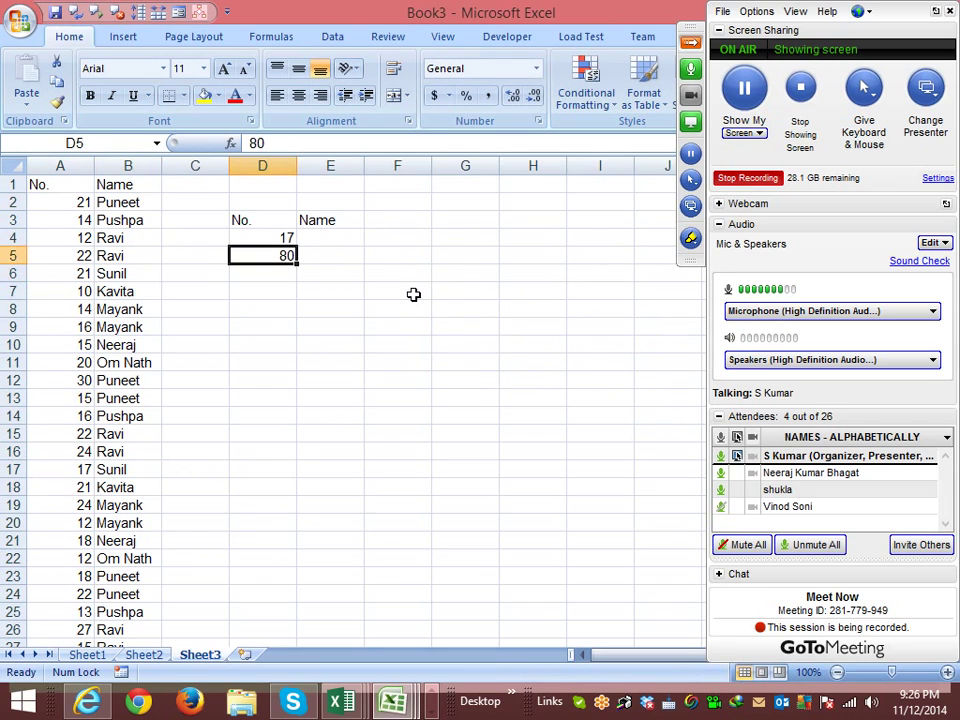
# Enter the lookup numbers 14, 15 and 30 in D5, D6 and D7
pyautogui.write('14')
pyautogui.press('Return')
pyautogui.write('15')
pyautogui.press('Return')
pyautogui.write('30')
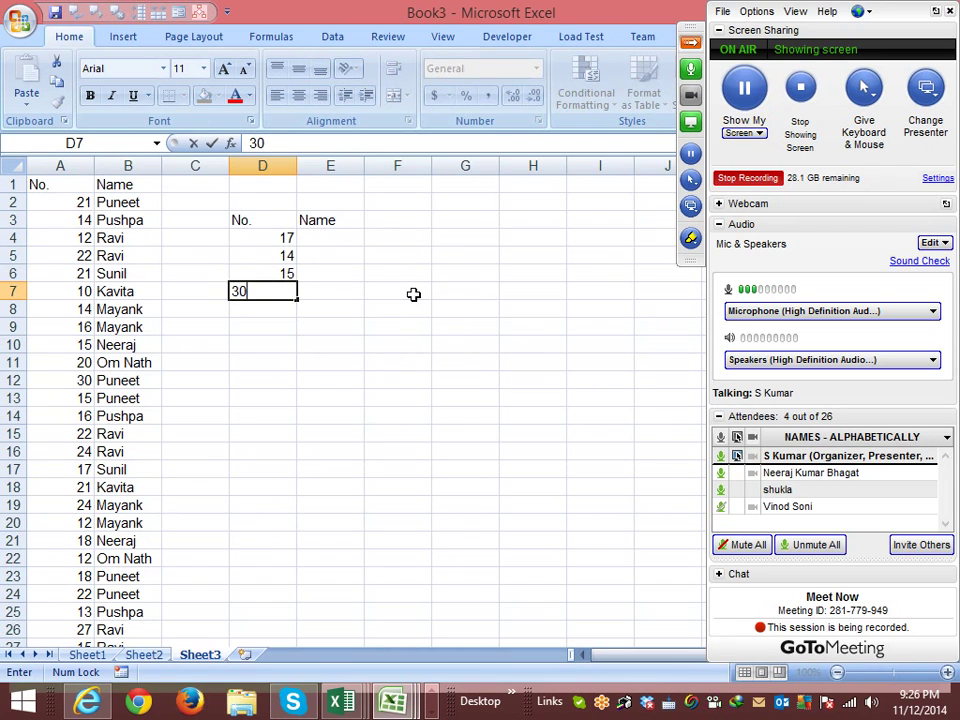
pyautogui.press('Tab')
# Enter the formula =VLOOKUP(D4,A:B,2,0) in E4 to return the name for the number in D4
pyautogui.press('Up')
pyautogui.press('Up')
pyautogui.press('Up')
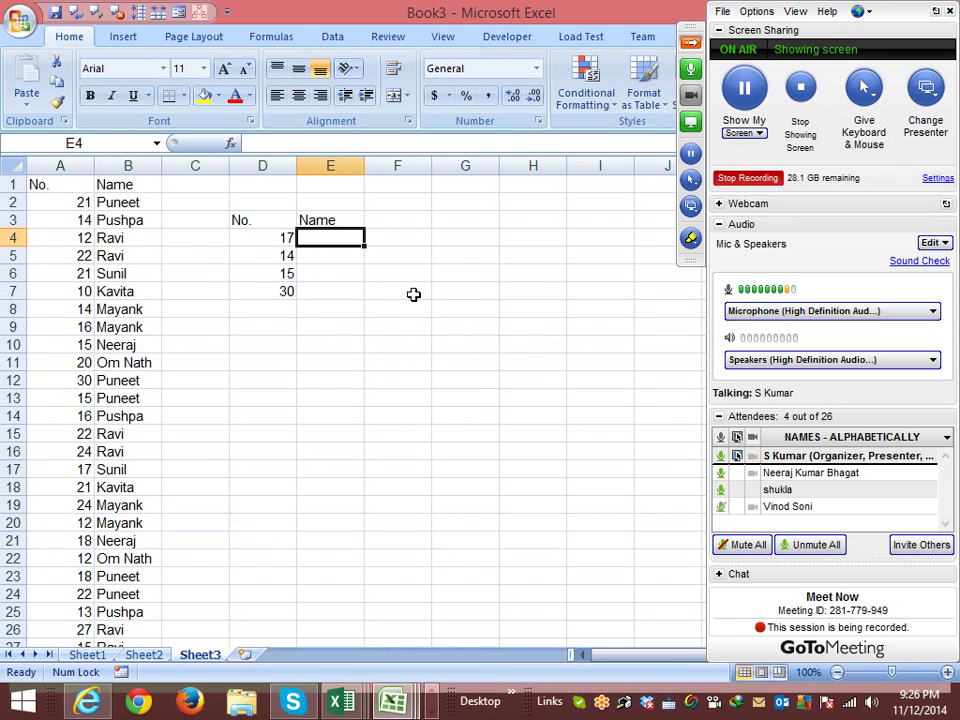
pyautogui.write('=vl')
pyautogui.press('Tab')
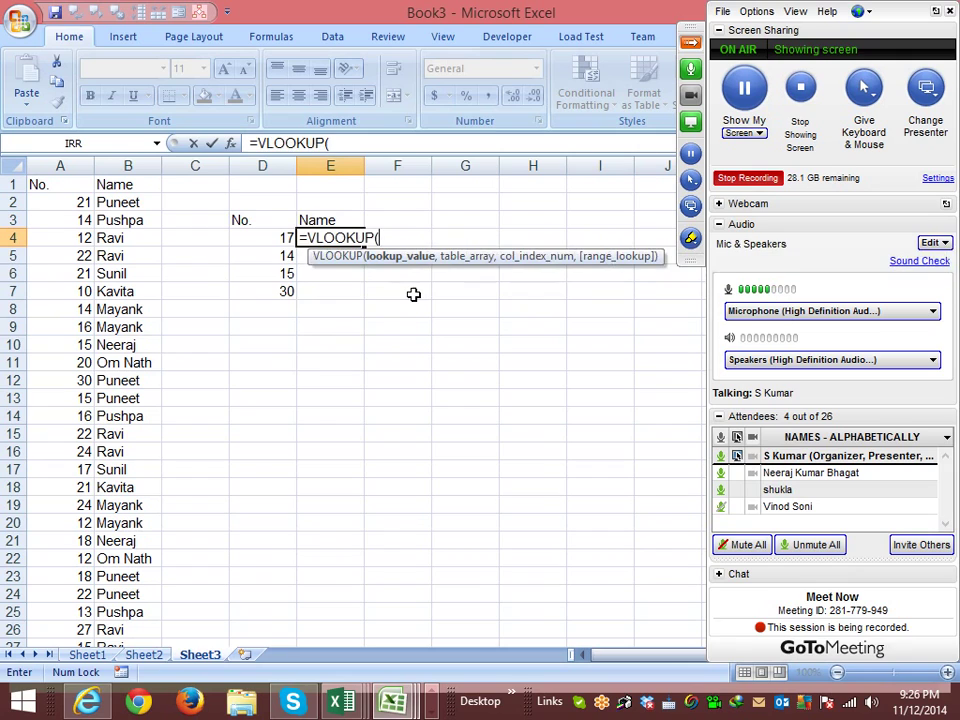
pyautogui.press('Left')
pyautogui.write(',')
pyautogui.press('Left')
pyautogui.press('Left')
pyautogui.press('Left')
pyautogui.press('Left')
pyautogui.hotkey('ctrl', 'space')
pyautogui.hotkey('shift', 'Right')
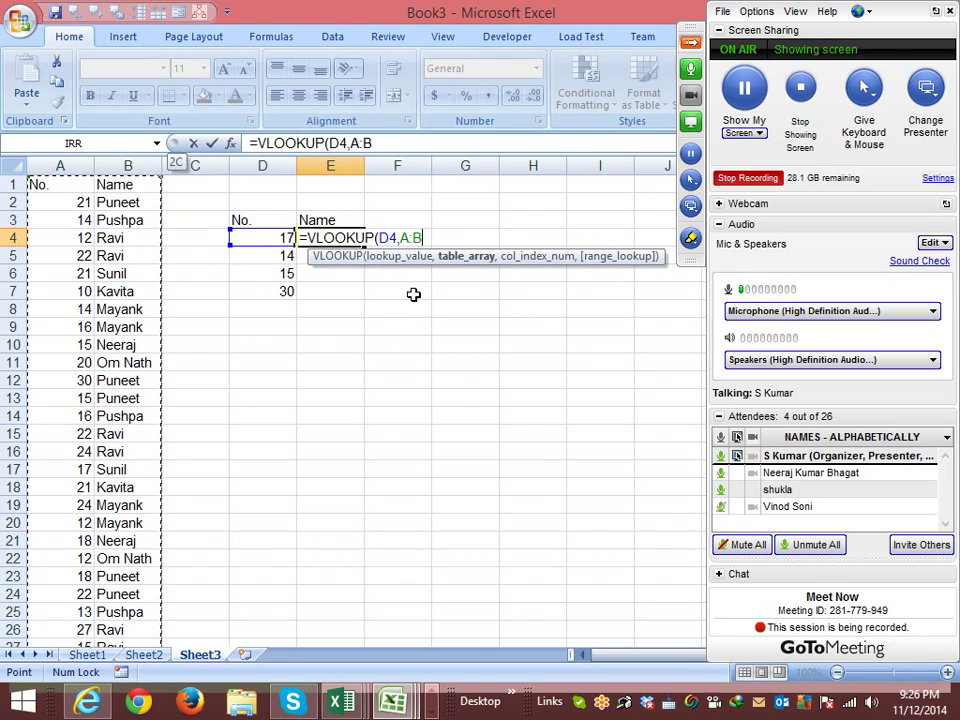
pyautogui.write(',2,0')
pyautogui.press('Return')
# Fill the VLOOKUP formula from E4 down to E7
pyautogui.press('Up')
pyautogui.hotkey('shift', 'Down')
pyautogui.hotkey('shift', 'Down')
pyautogui.hotkey('shift', 'Down')
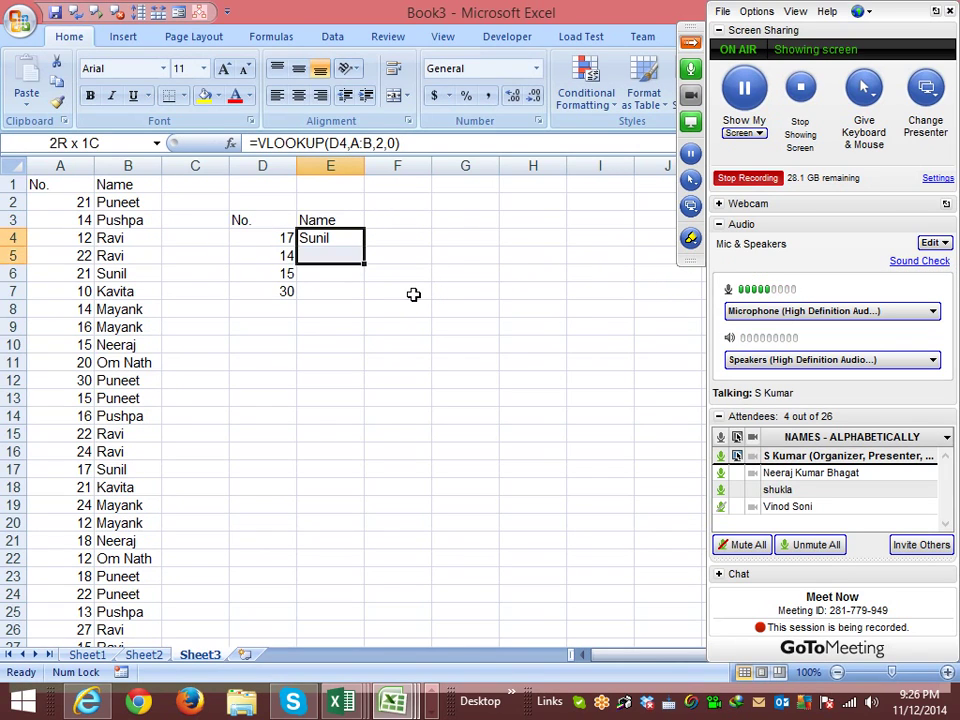
pyautogui.hotkey('ctrl', 'd')
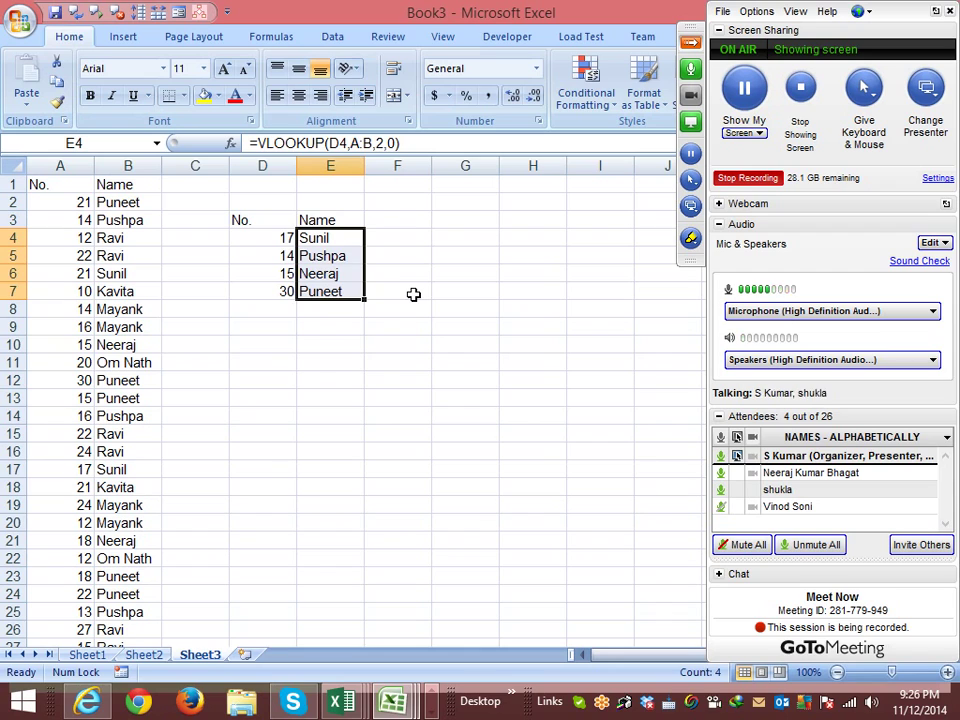
# Compare the occurrences of 17 in column A and their names with the lookup result in E4
pyautogui.press('Left')
pyautogui.press('Left')
pyautogui.press('Left')
pyautogui.press('Left')
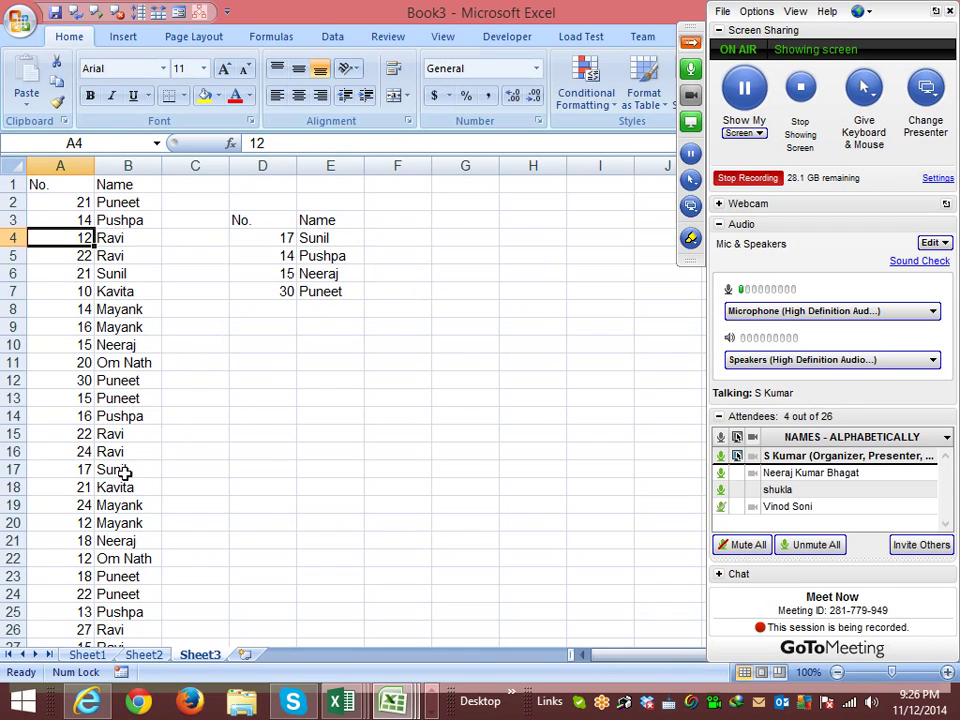
pyautogui.click(82, 468)
pyautogui.scroll(-4, 200, 435)
pyautogui.scroll(-1, 200, 435)
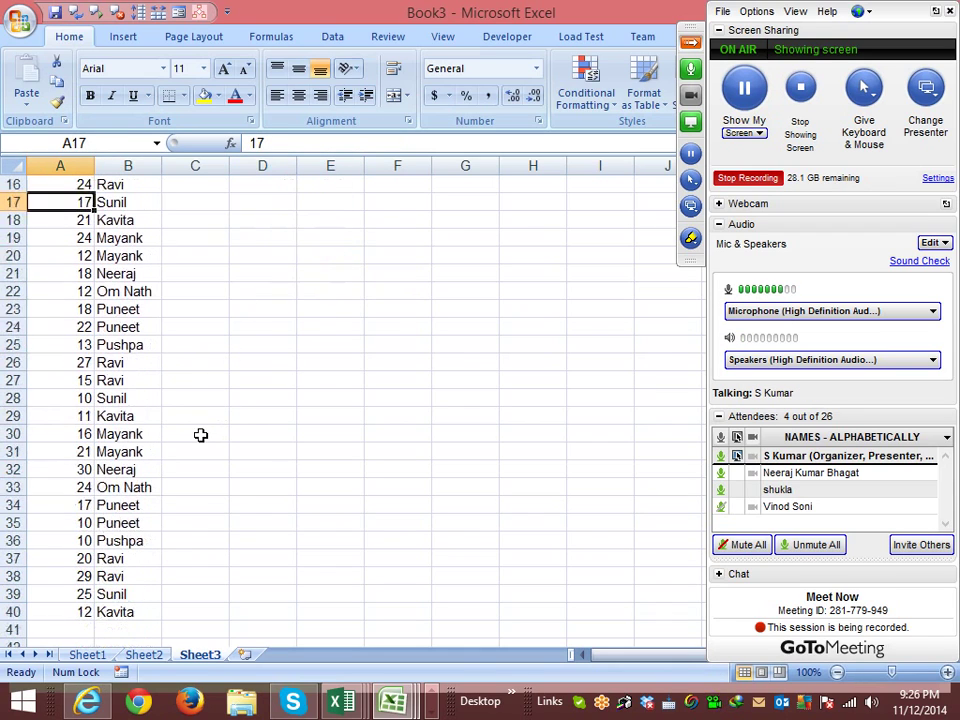
pyautogui.click(77, 508)
pyautogui.scroll(5, 78, 520)
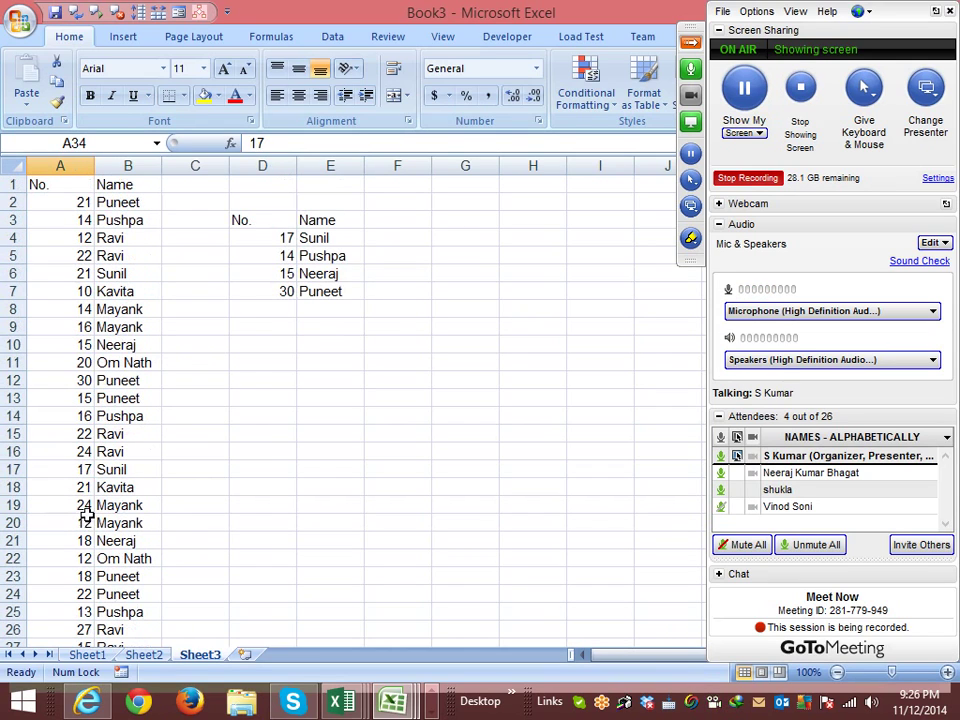
pyautogui.click(332, 240)
# Copy the headers and first lookup row in D3:E4 to D13:E14
pyautogui.click(332, 225)
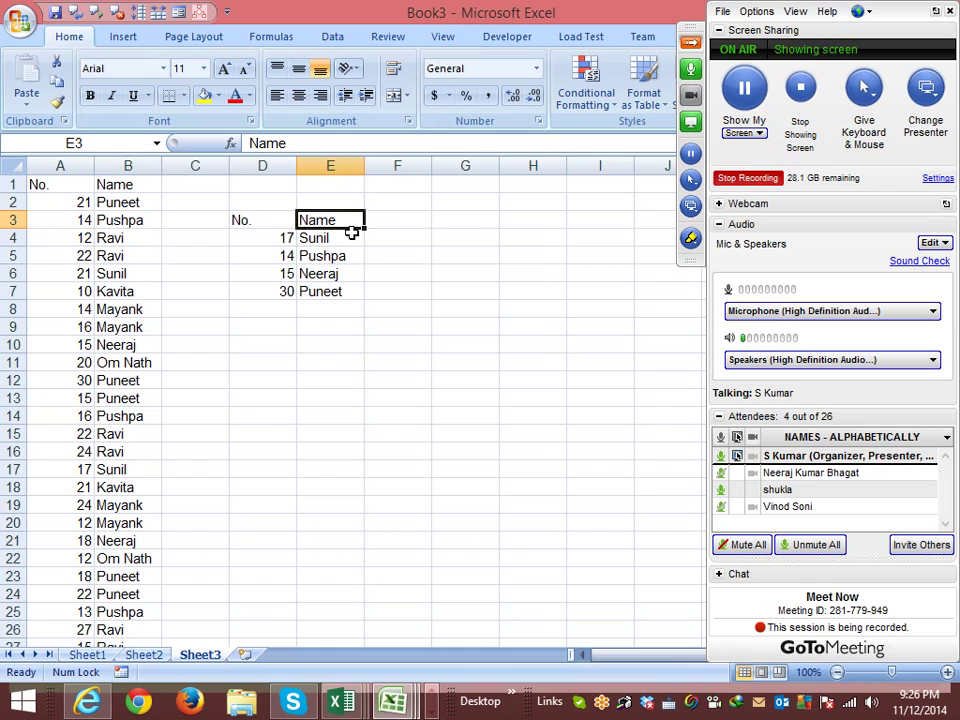
pyautogui.press('Left')
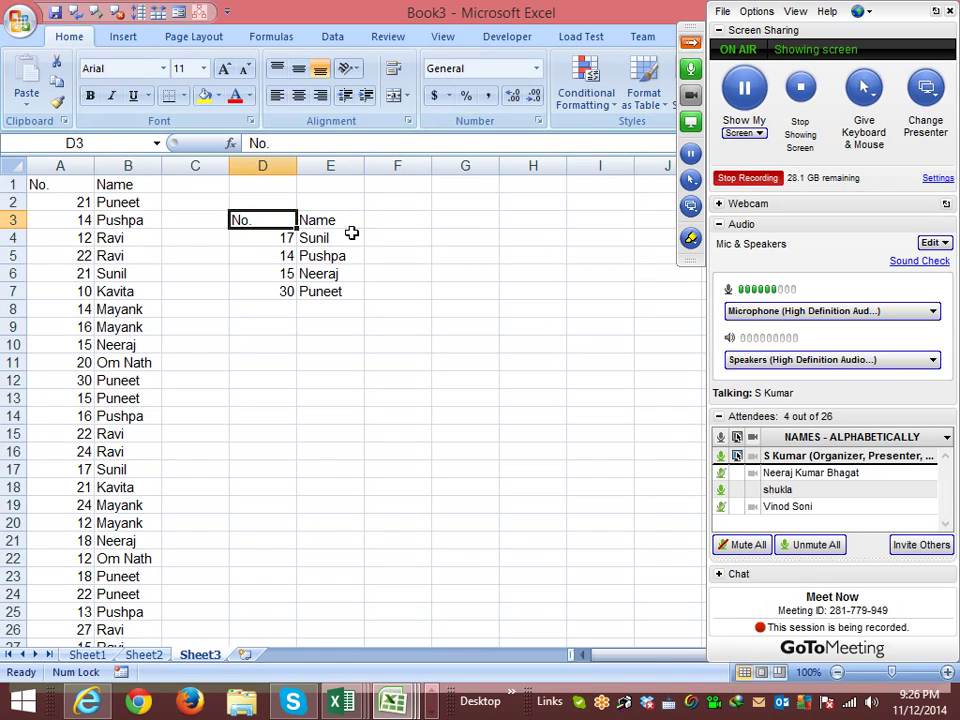
pyautogui.hotkey('shift', 'Right')
pyautogui.hotkey('shift', 'Down')
pyautogui.hotkey('ctrl', 'c')
pyautogui.press('Down')
pyautogui.press('Down')
pyautogui.press('Down')
pyautogui.press('Down')
pyautogui.press('Down')
pyautogui.press('Down')
pyautogui.press('Down')
pyautogui.press('Down')
pyautogui.press('Down')
pyautogui.press('Down')
pyautogui.hotkey('ctrl', 'v')
# Clear the copied VLOOKUP formula from E14
pyautogui.press('Right')
pyautogui.press('Down')
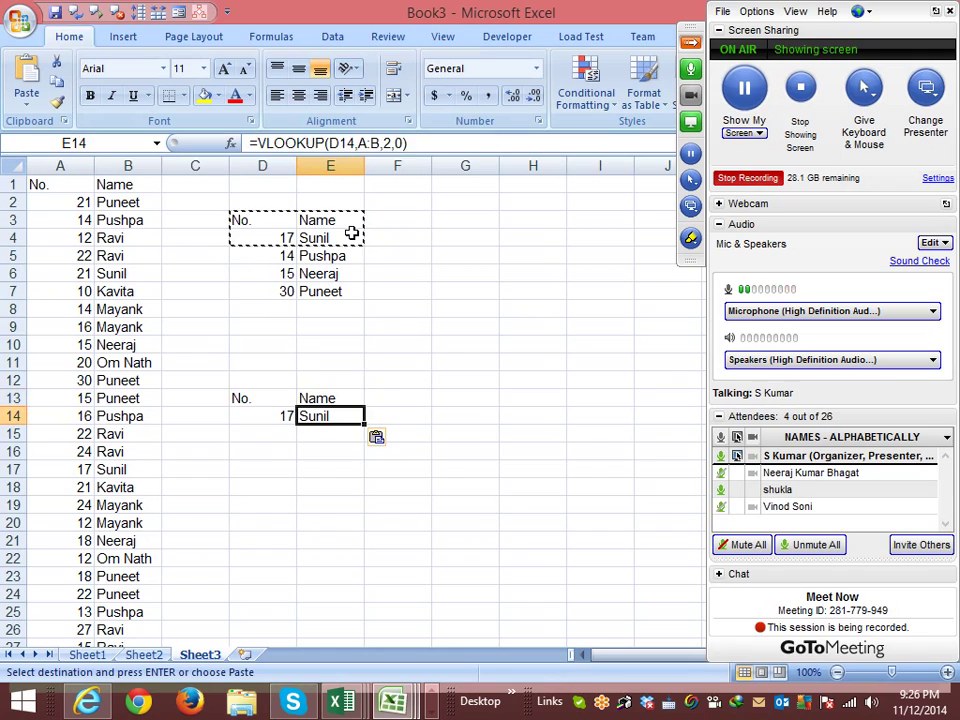
pyautogui.press('Delete')
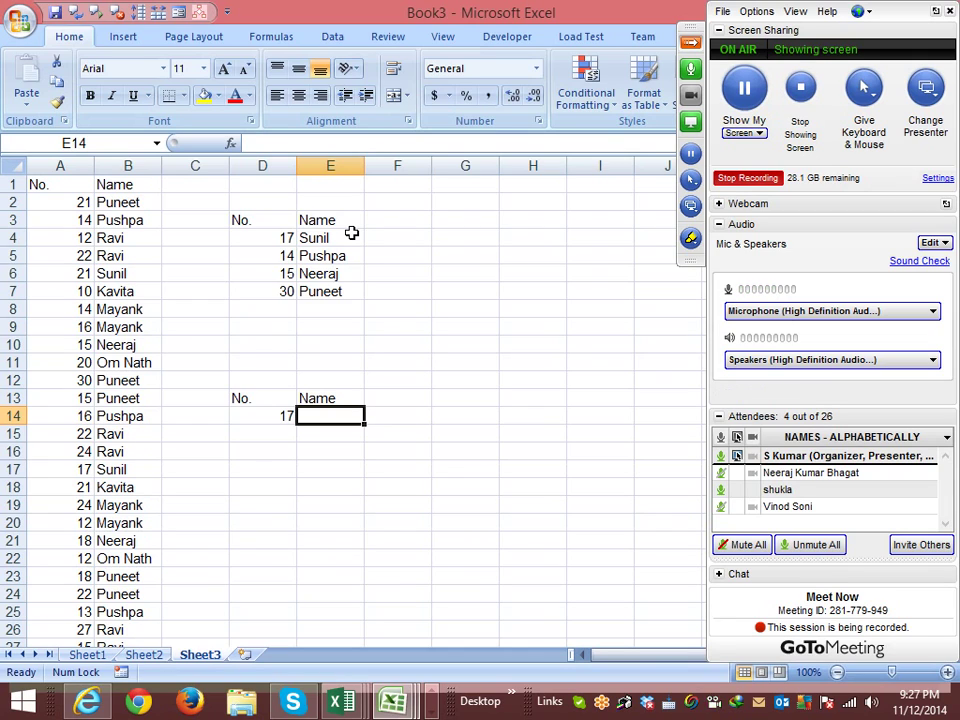
# Start a formula in E14 with MAX and a nested IF testing whether A2:A40 equals D14
pyautogui.write('=')
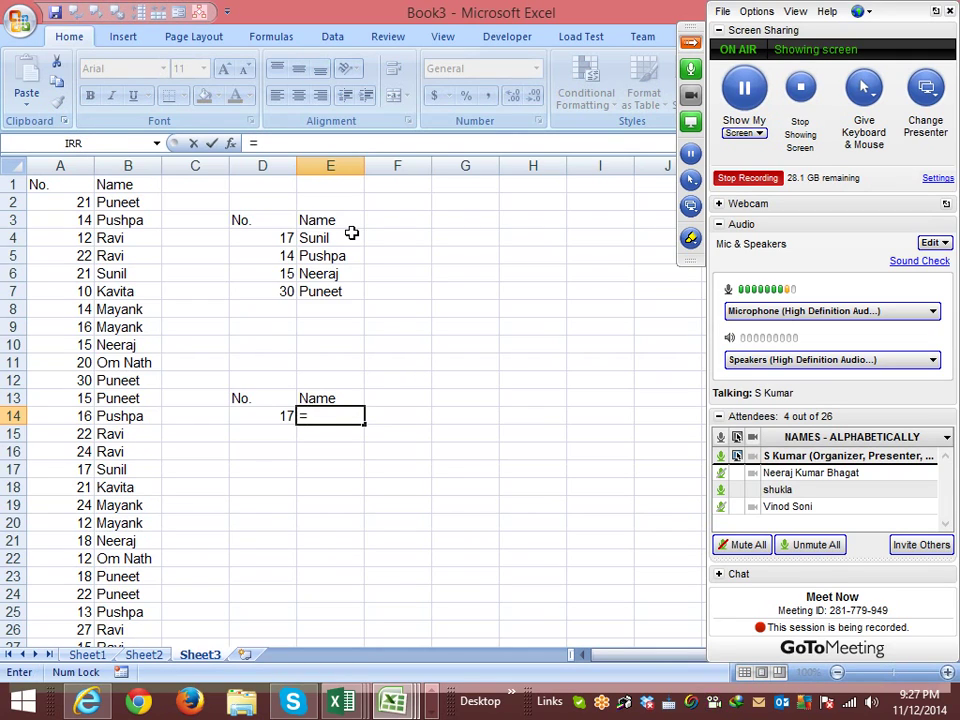
pyautogui.write('max')
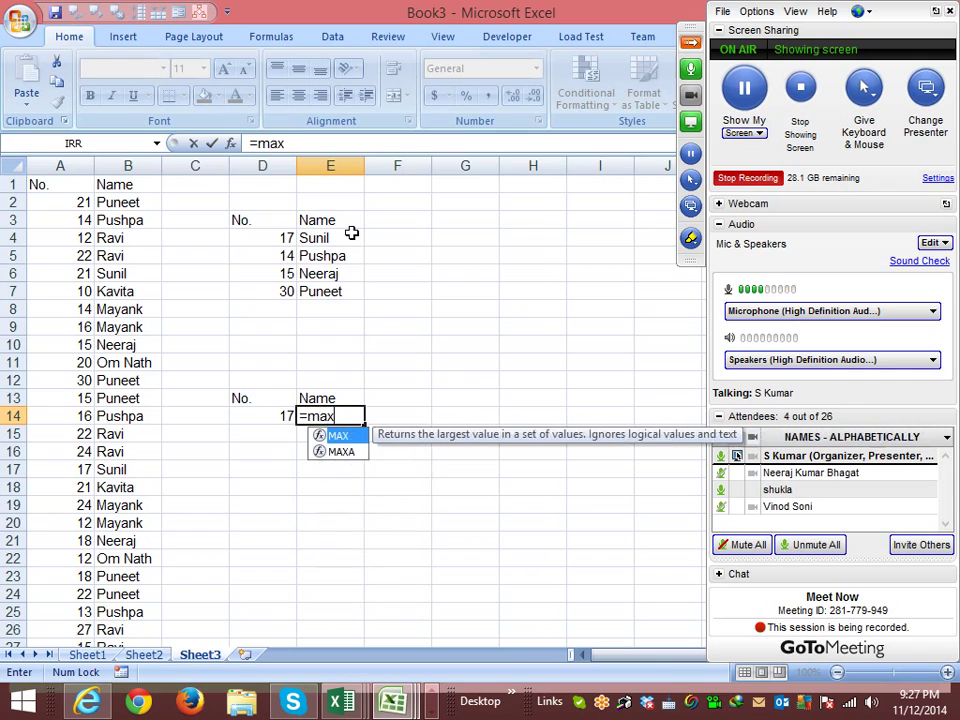
pyautogui.press('Tab')
pyautogui.write('I')
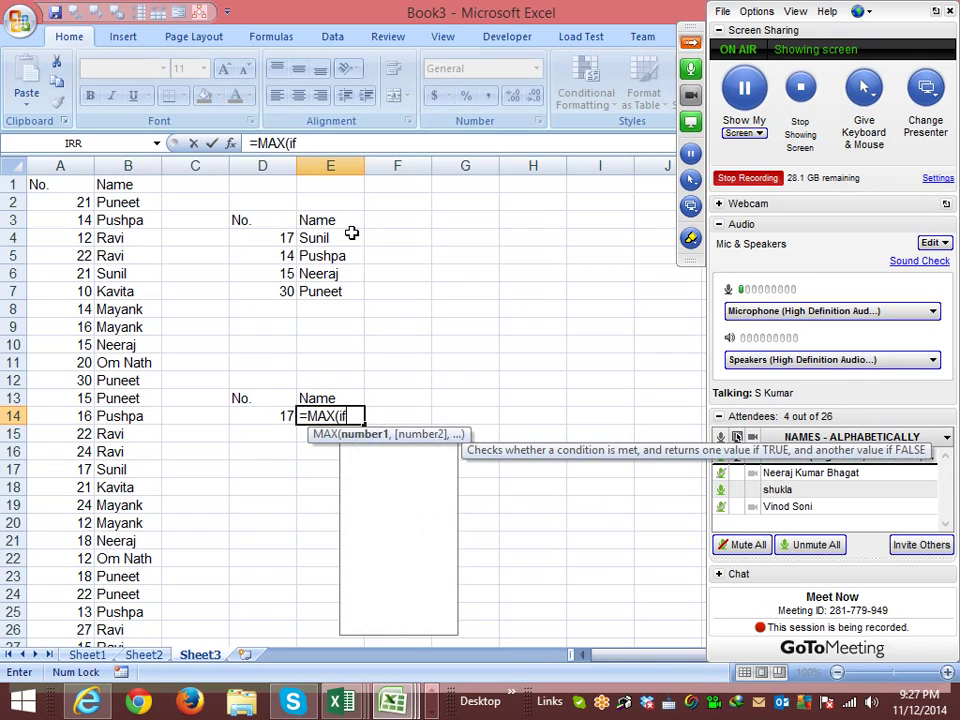
pyautogui.press('Tab')
pyautogui.press('Left')
pyautogui.press('Left')
pyautogui.press('Left')
pyautogui.press('Left')
pyautogui.hotkey('ctrl', 'Up')
pyautogui.press('Down')
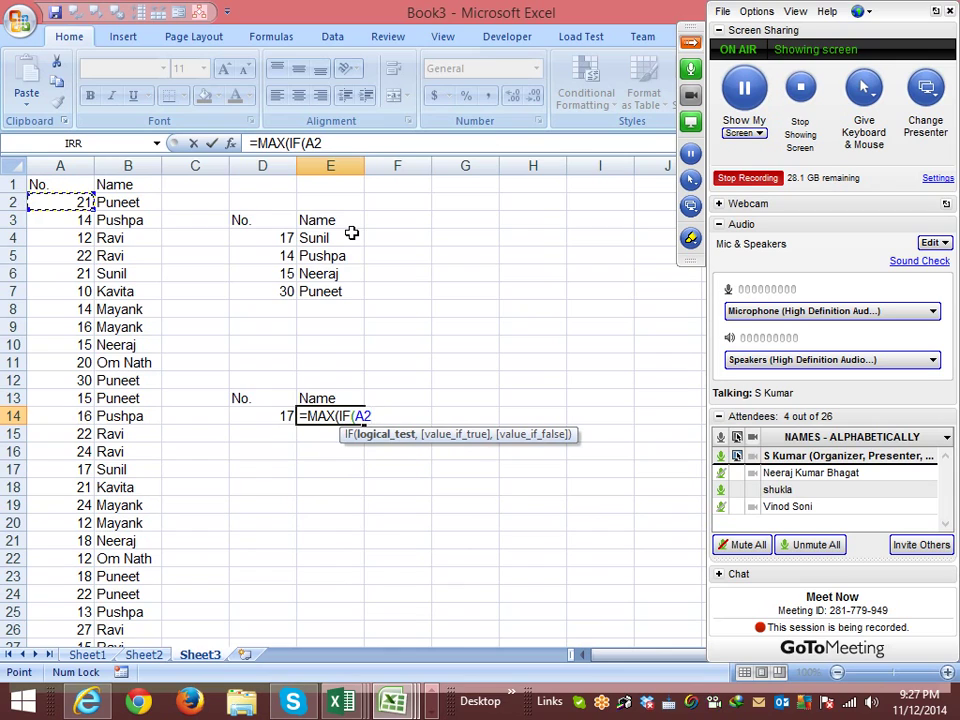
pyautogui.hotkey('ctrl', 'shift', 'Down')
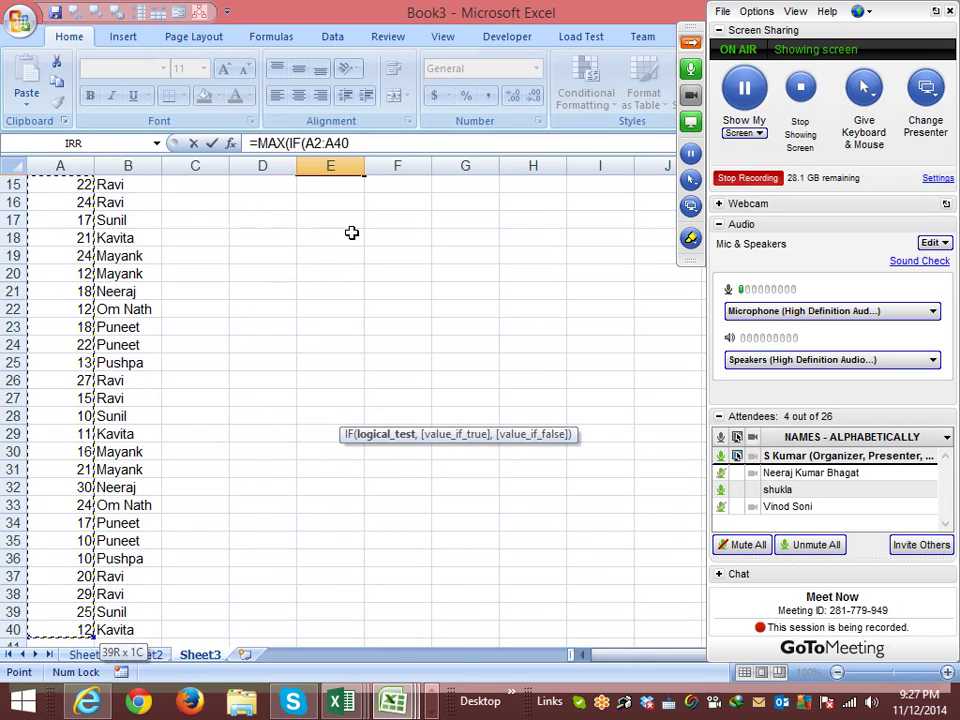
pyautogui.write('=')
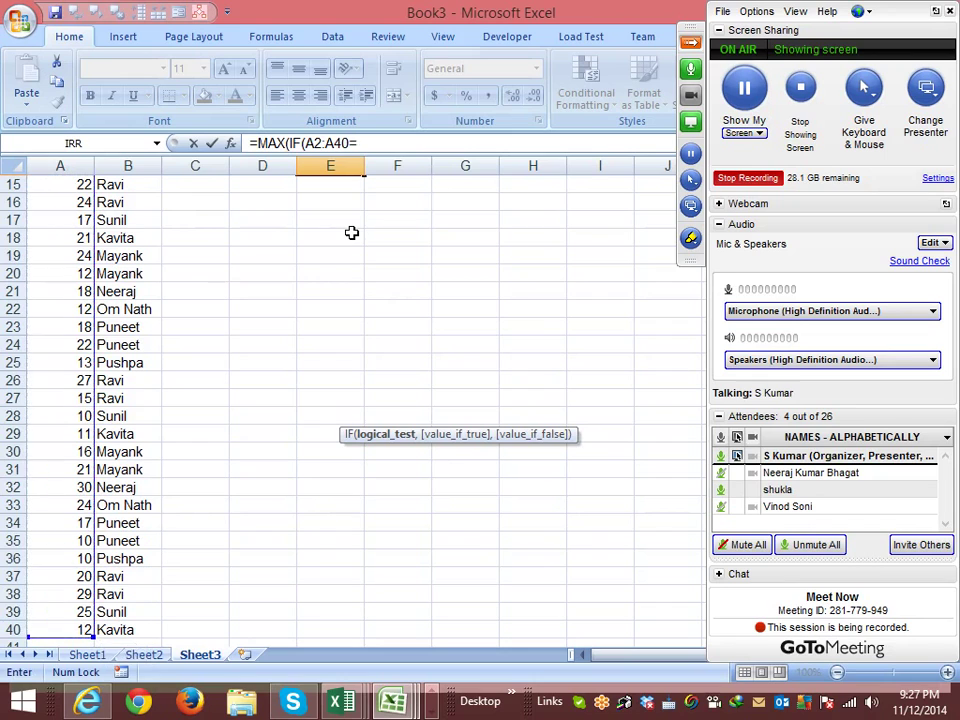
pyautogui.press('Left')
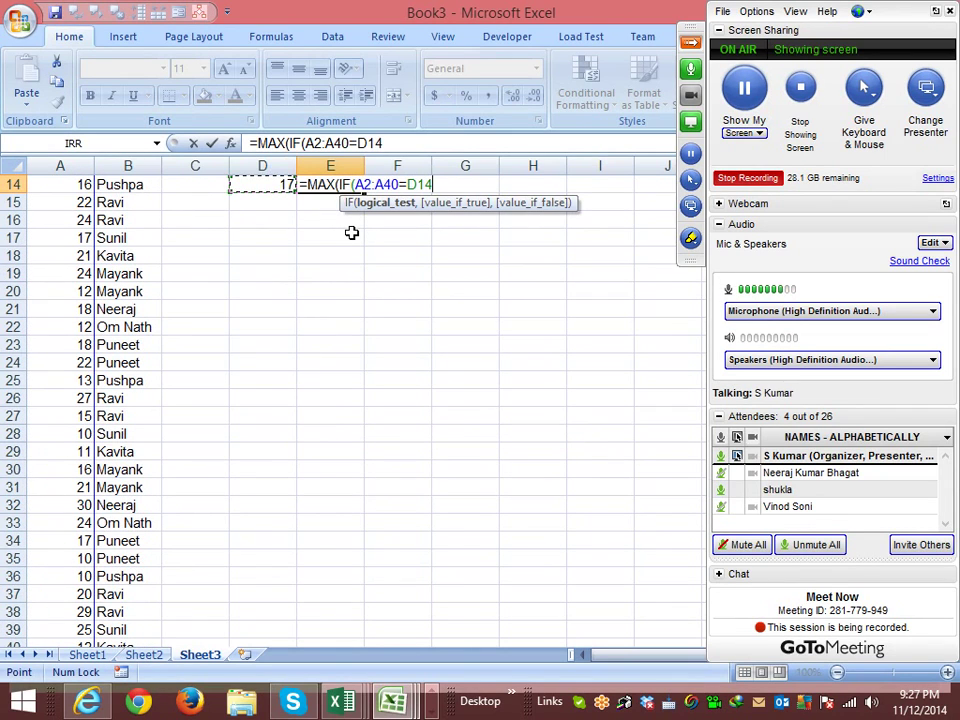
# Complete the E14 formula with ROW(A2:A40) as the IF function's value if true, and enter it
pyautogui.write(',')
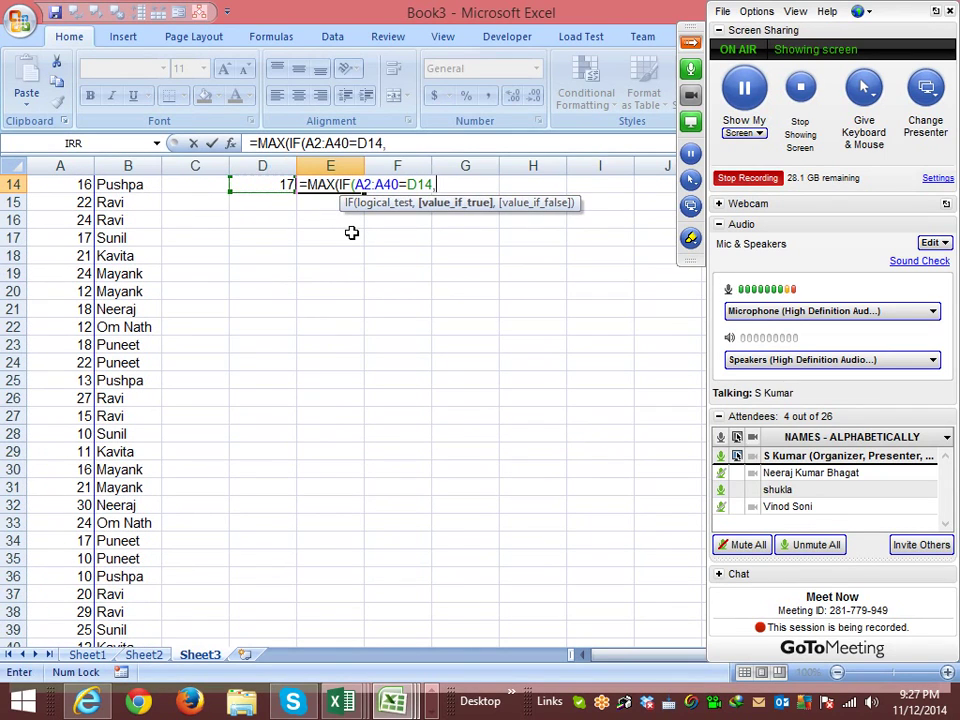
pyautogui.write('roe')
pyautogui.press('BackSpace')
pyautogui.write('w(')
pyautogui.press('Left')
pyautogui.press('Left')
pyautogui.press('Left')
pyautogui.press('Left')
pyautogui.press('Up')
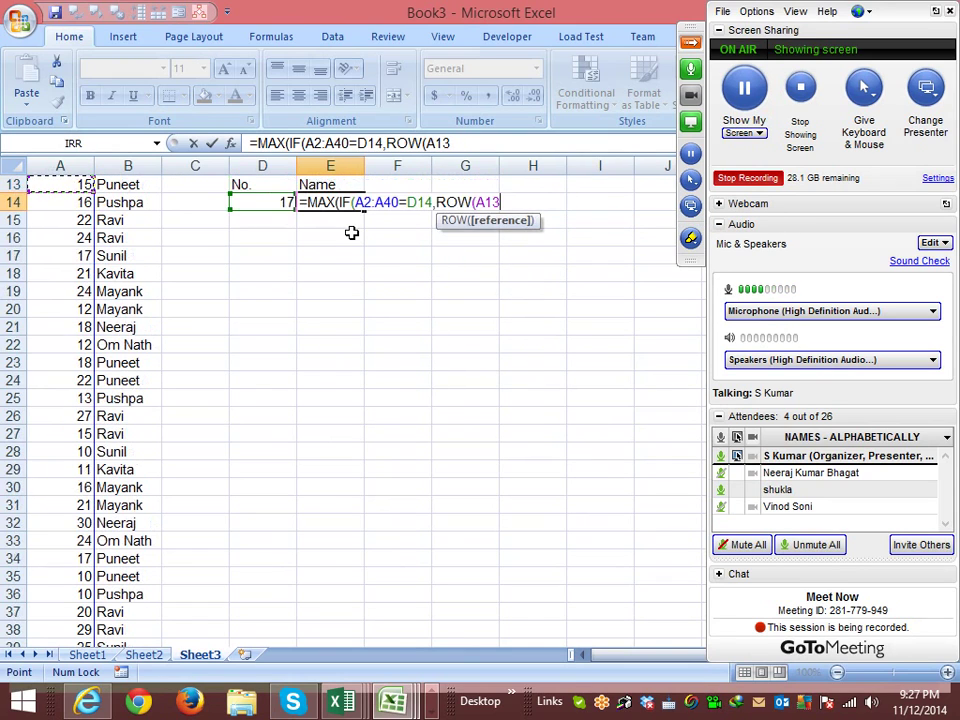
pyautogui.hotkey('ctrl', 'Up')
pyautogui.press('Down')
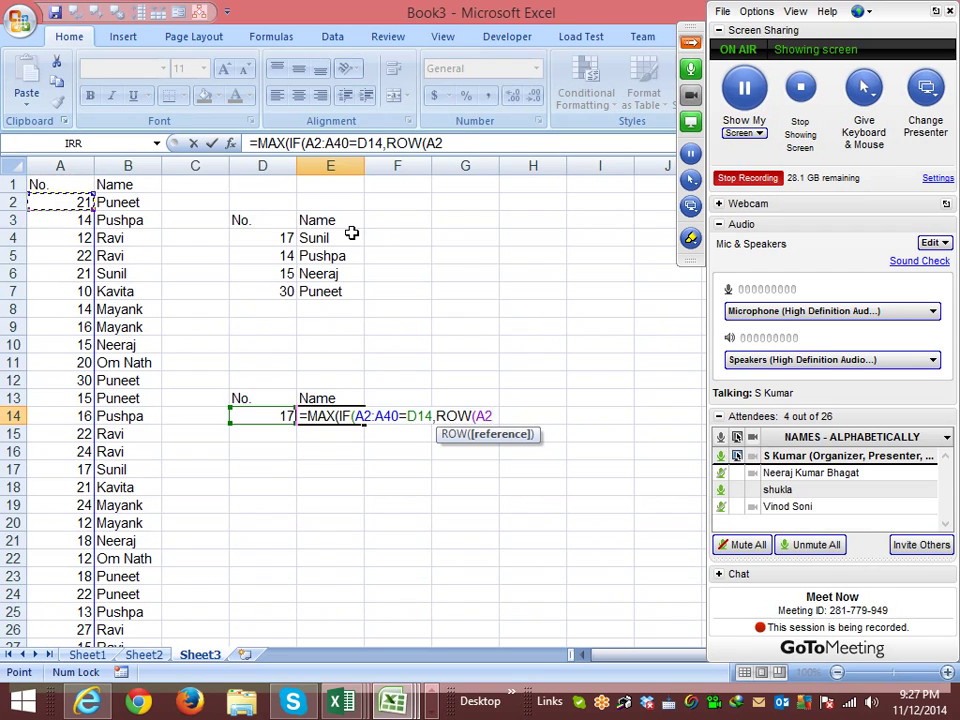
pyautogui.hotkey('ctrl', 'shift', 'Down')
pyautogui.write(')')
pyautogui.press('Return')
pyautogui.press('Return')
# Re-enter the MAX/IF/ROW formula in E14 as an array formula
pyautogui.press('Up')
pyautogui.press('Up')
pyautogui.press('Up')
pyautogui.press('Down')
pyautogui.press('Down')
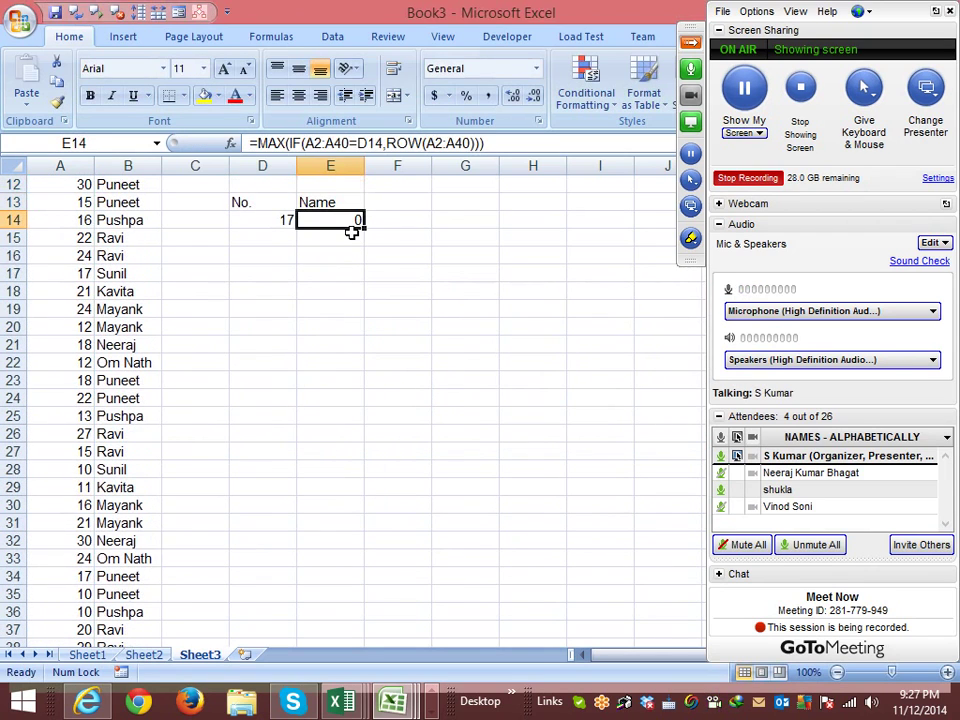
pyautogui.press('F2')
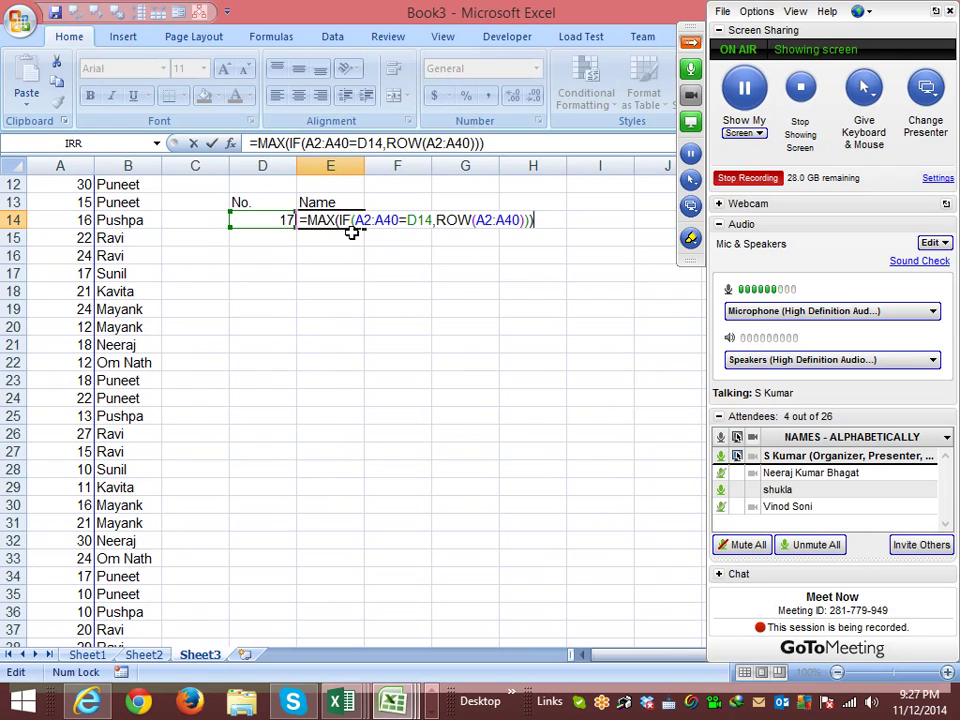
pyautogui.hotkey('ctrl', 'shift', 'Return')
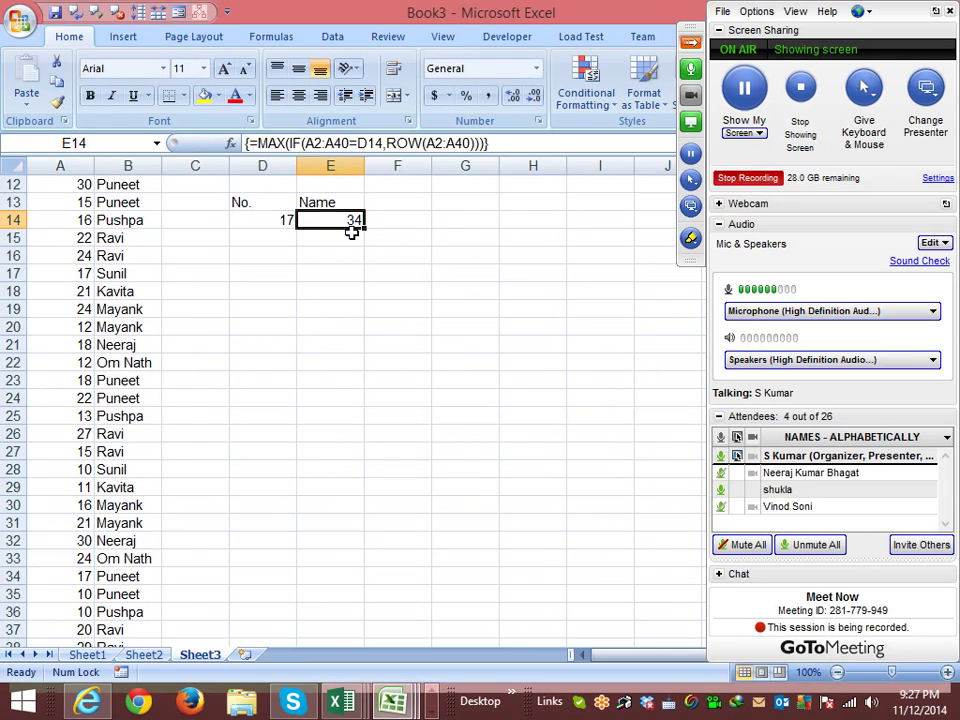
# Check the number and name in row 34 of columns A and B against the result in E14
pyautogui.scroll(-2, 328, 375)
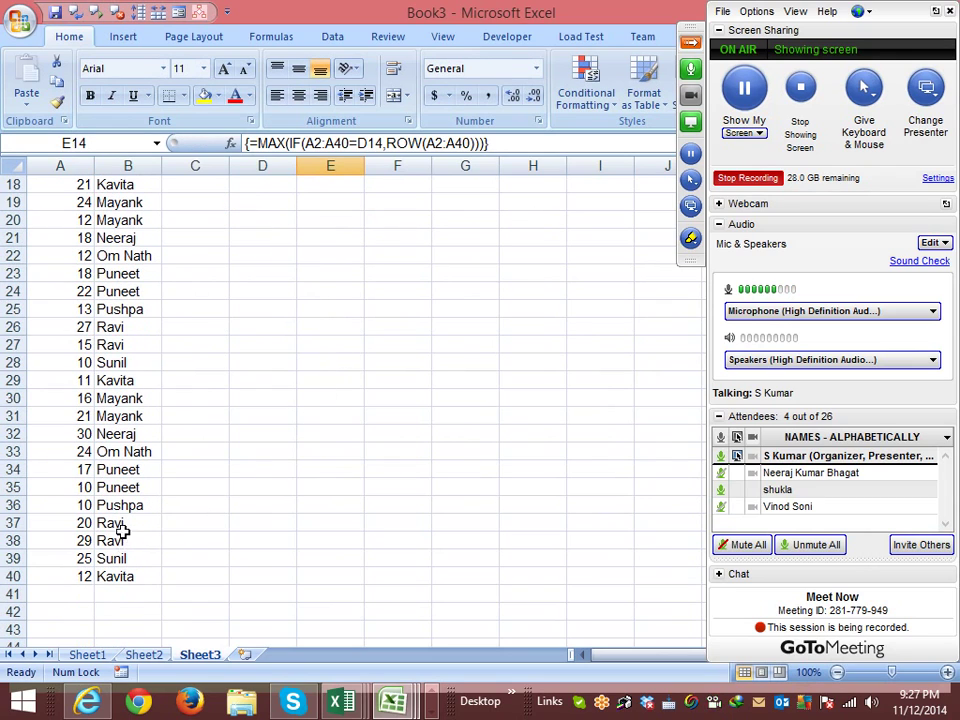
pyautogui.moveTo(118, 470); pyautogui.dragTo(28, 472)
pyautogui.scroll(6, 117, 523)
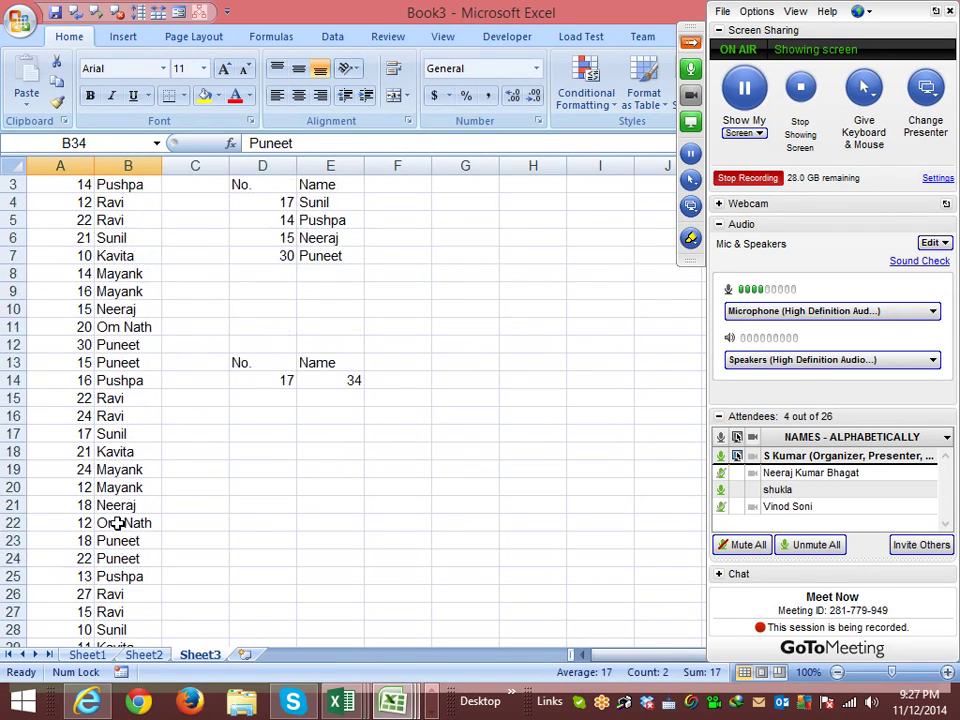
pyautogui.click(318, 417)
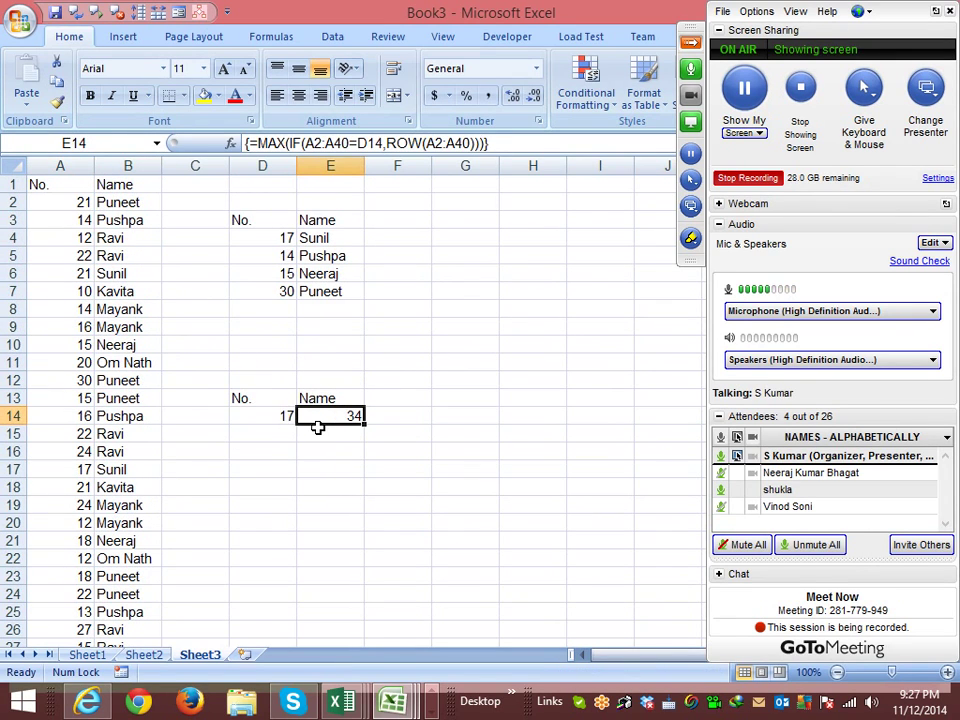
# Enter =INDEX(A:B,E14,2) in F14 to return the name from the row number in E14
pyautogui.click(412, 418)
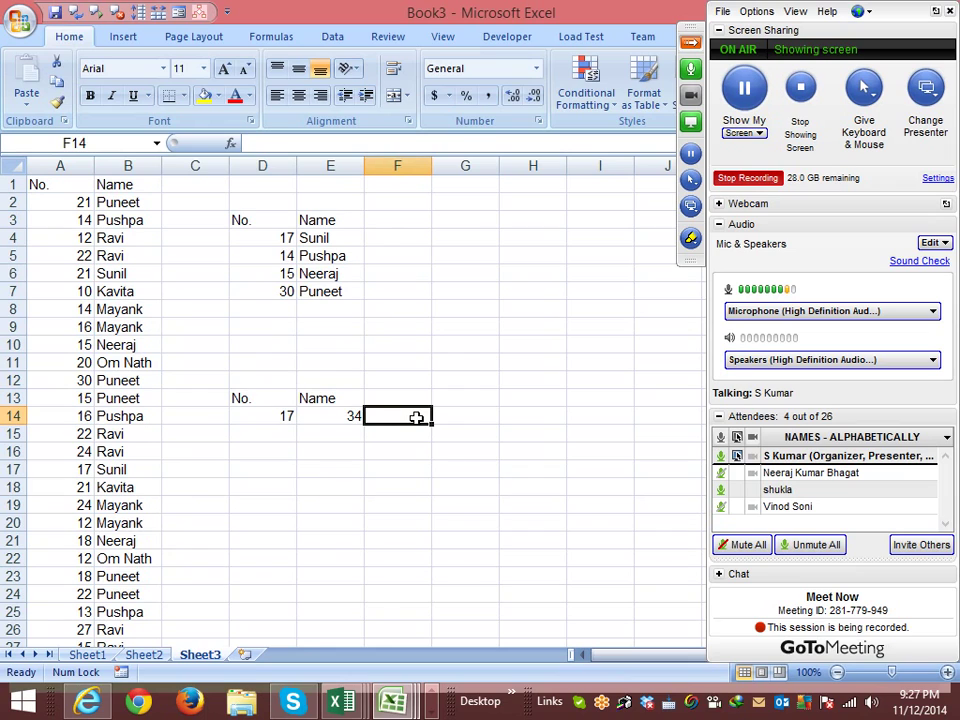
pyautogui.write('=in')
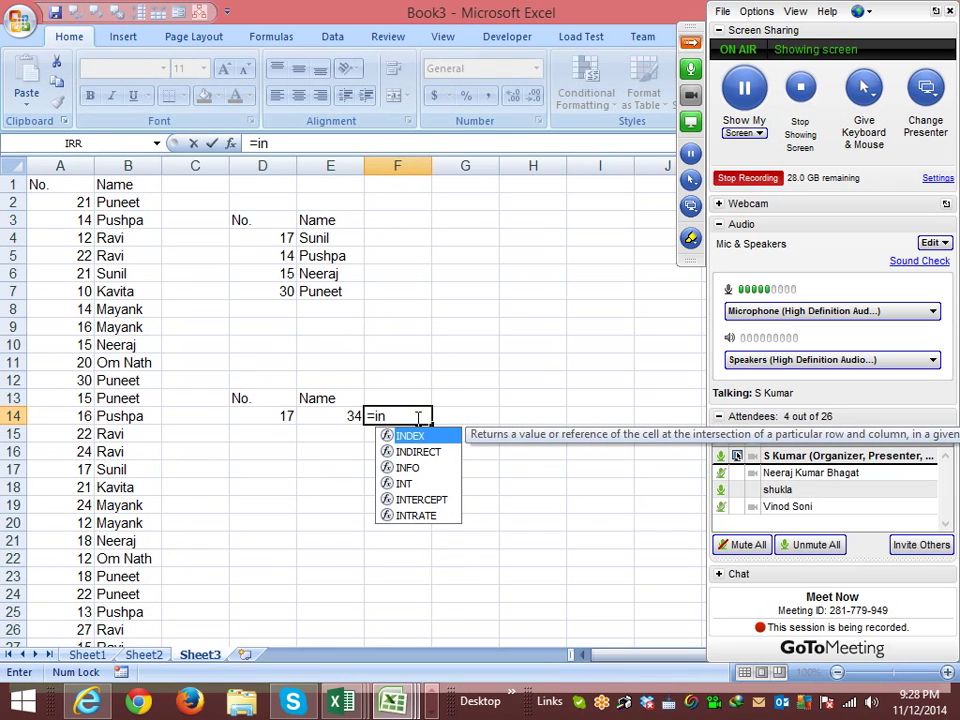
pyautogui.press('Tab')
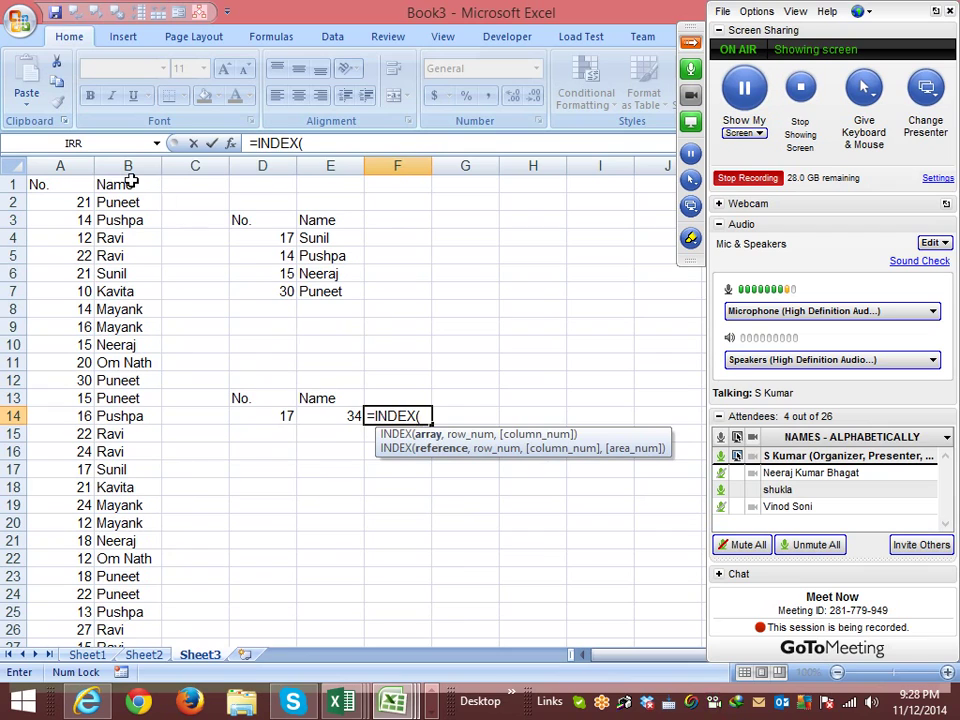
pyautogui.moveTo(58, 166); pyautogui.dragTo(110, 166)
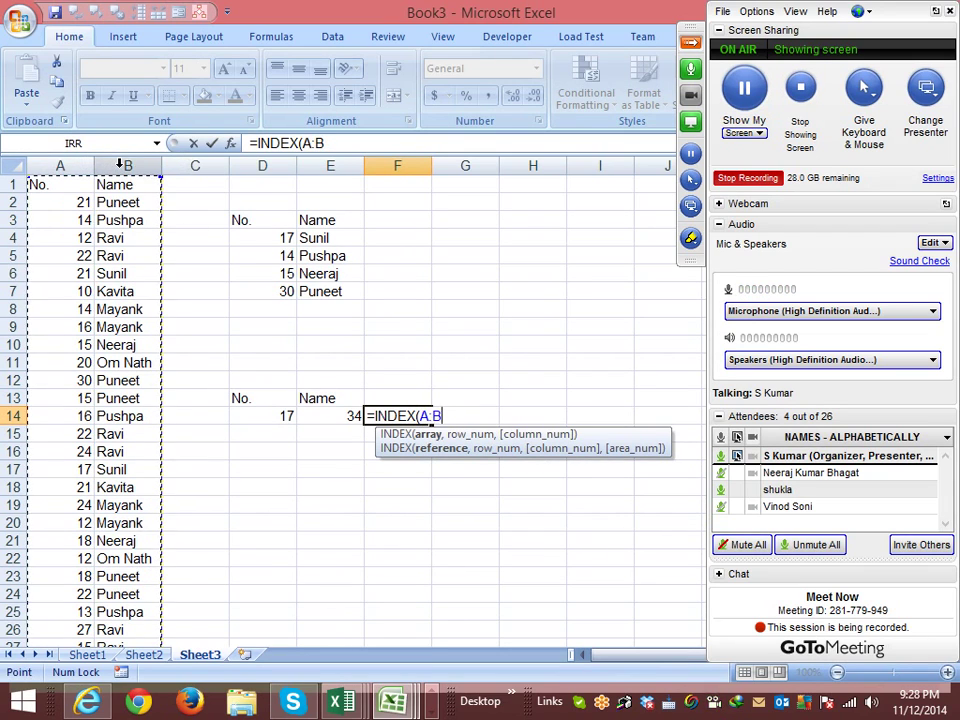
pyautogui.write(',')
pyautogui.click(329, 416)
pyautogui.write(',')
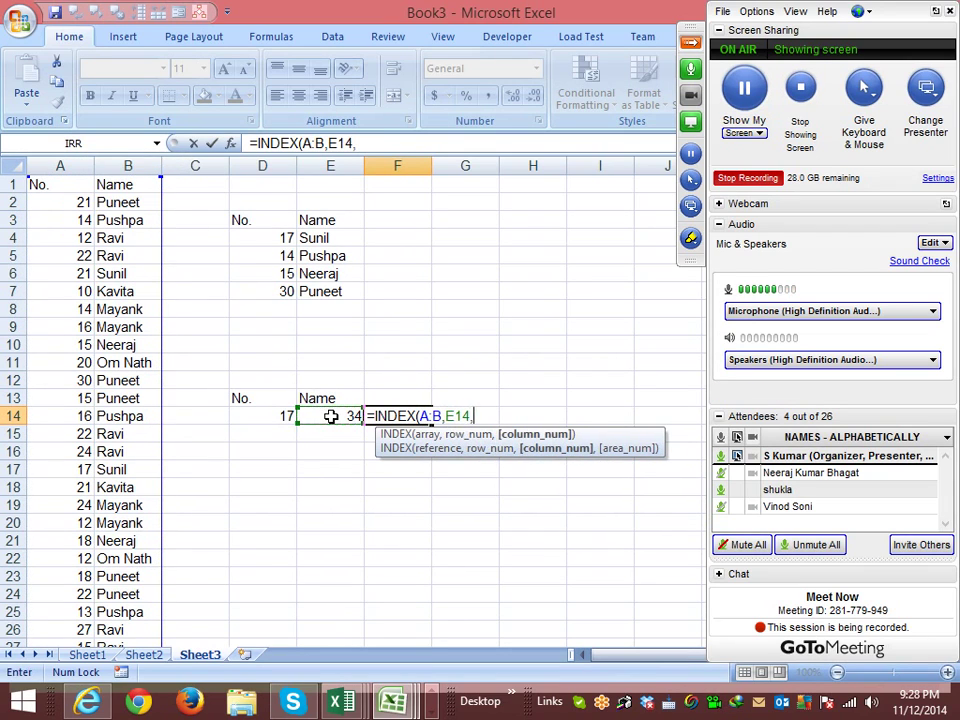
pyautogui.write('2')
pyautogui.press('Return')
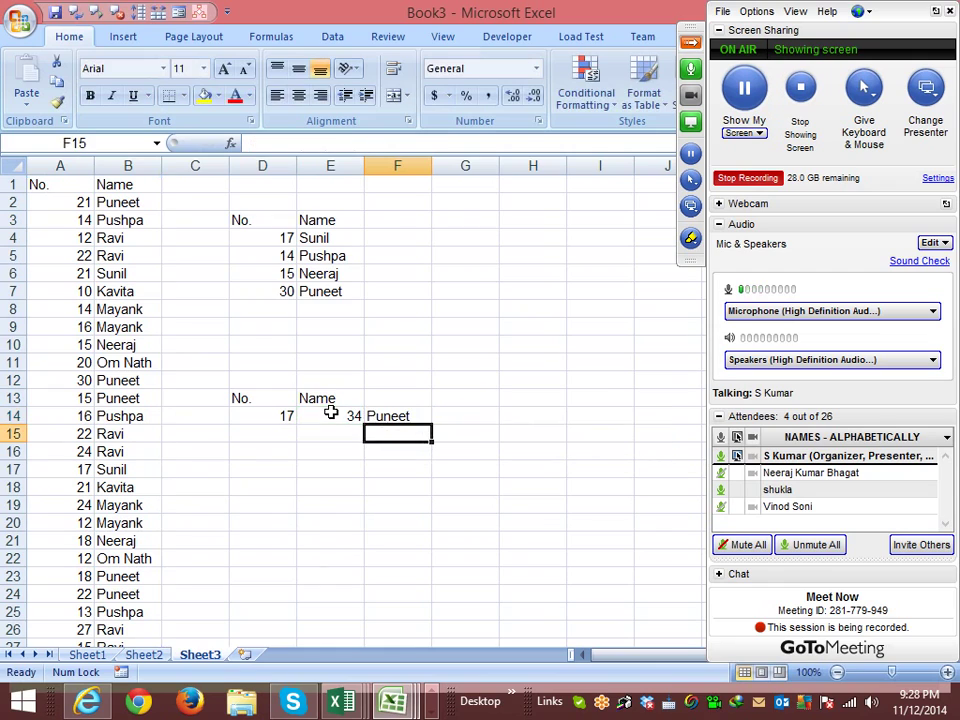
# Collapse the meeting control panel to uncover the full worksheet
pyautogui.click(380, 416)
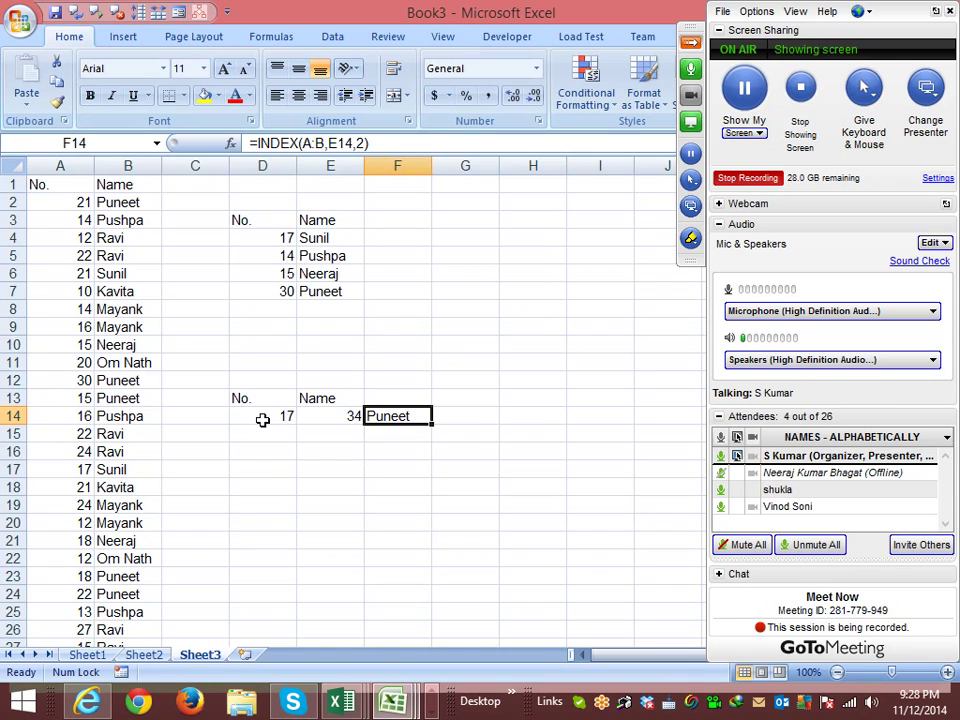
pyautogui.press('Left')
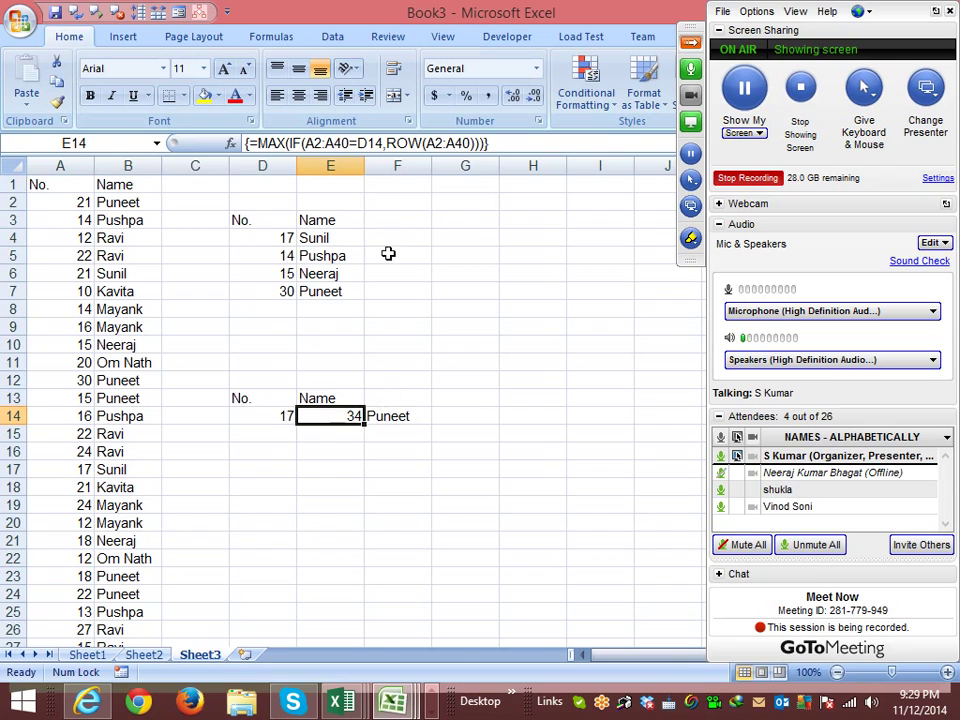
pyautogui.click(690, 43)
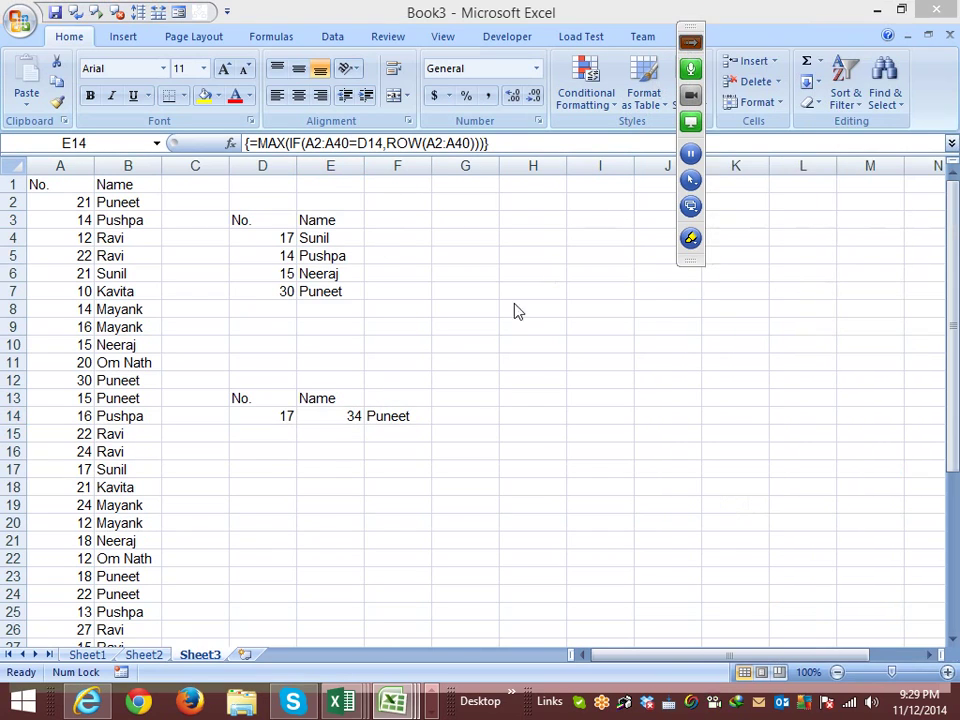
# Review the INDEX formula in F14, the array formula in E14 and the VLOOKUP formula in E7
pyautogui.click(381, 416)
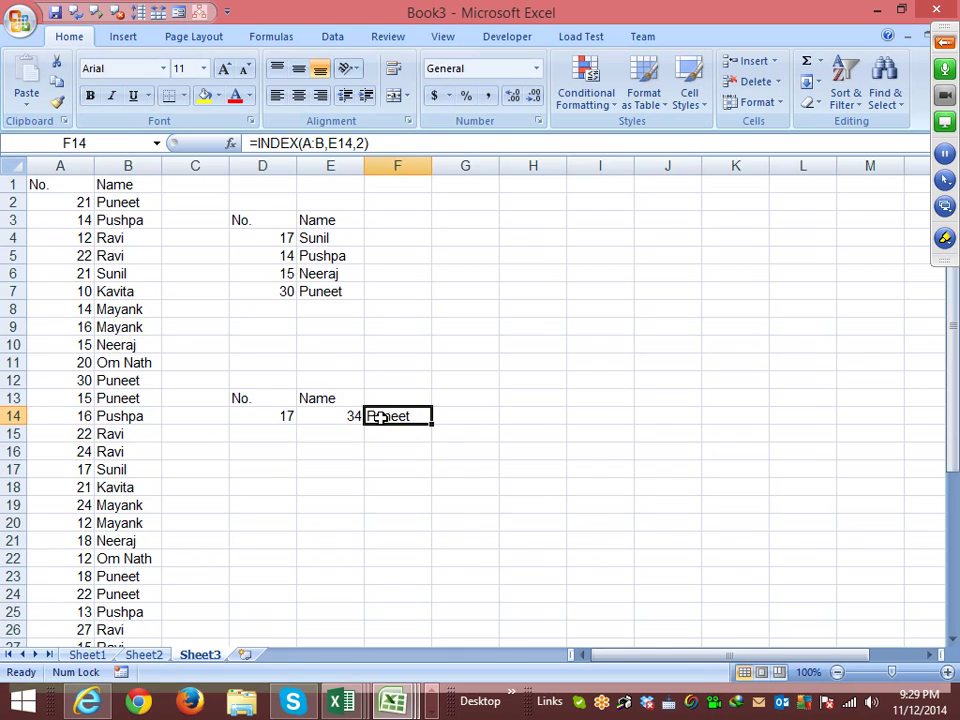
pyautogui.press('Left')
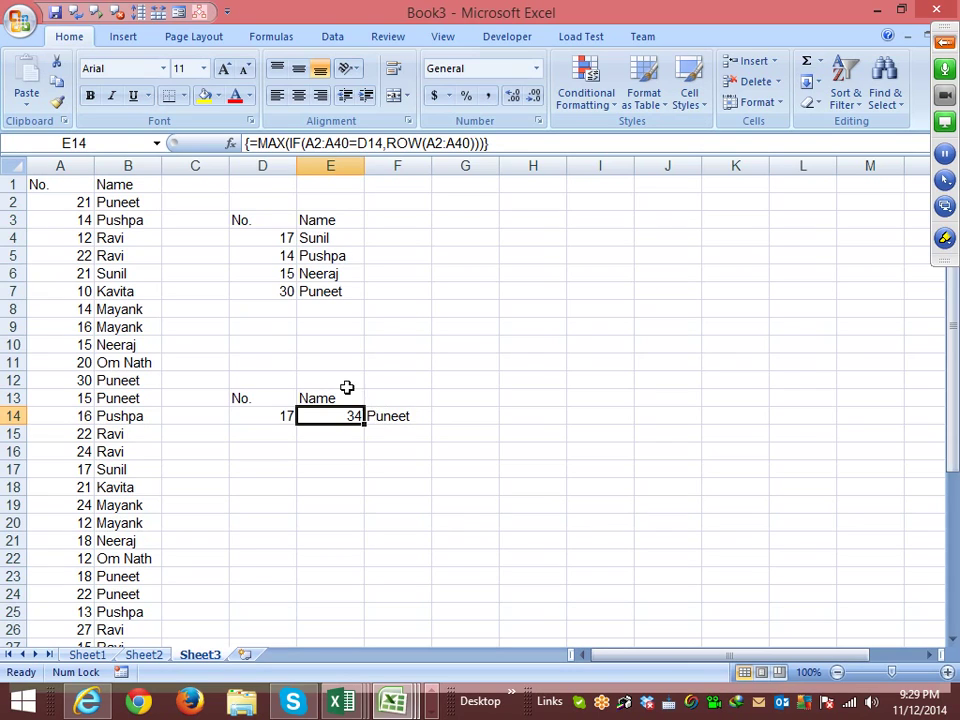
pyautogui.click(325, 287)
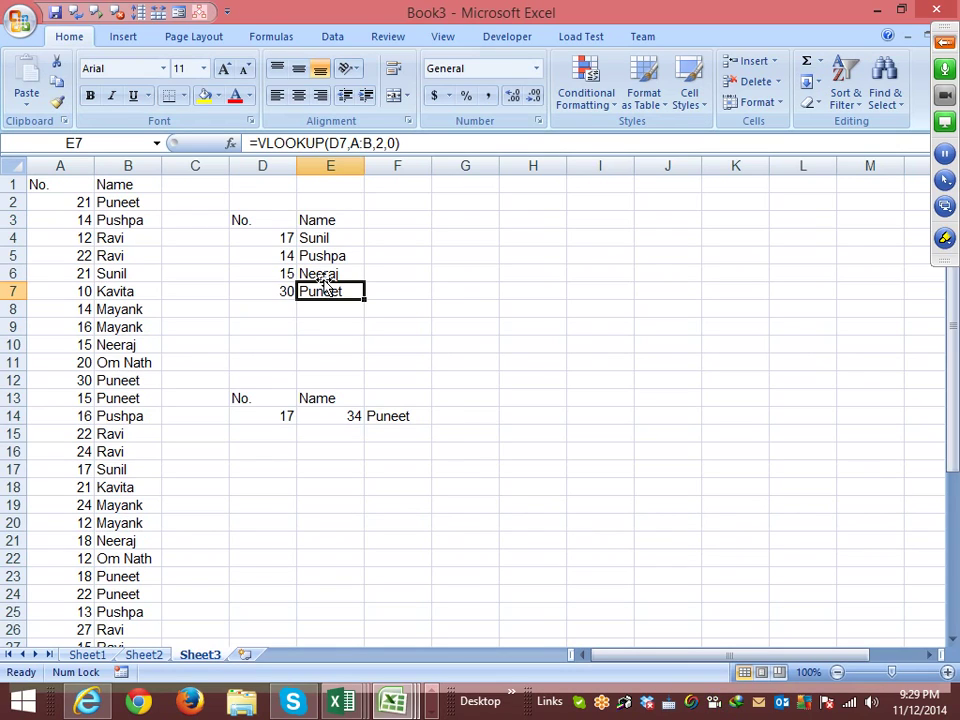
pyautogui.click(390, 414)
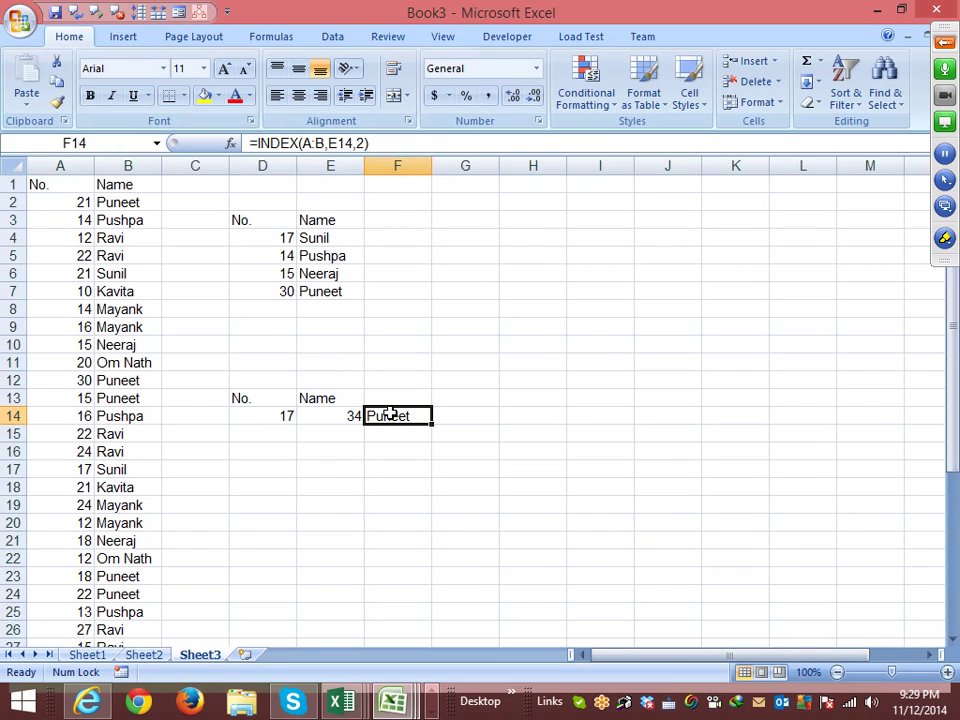
# Enter 17 in D16 and the occurrence numbers 1, 2 and 3 in E17:E19
pyautogui.click(268, 455)
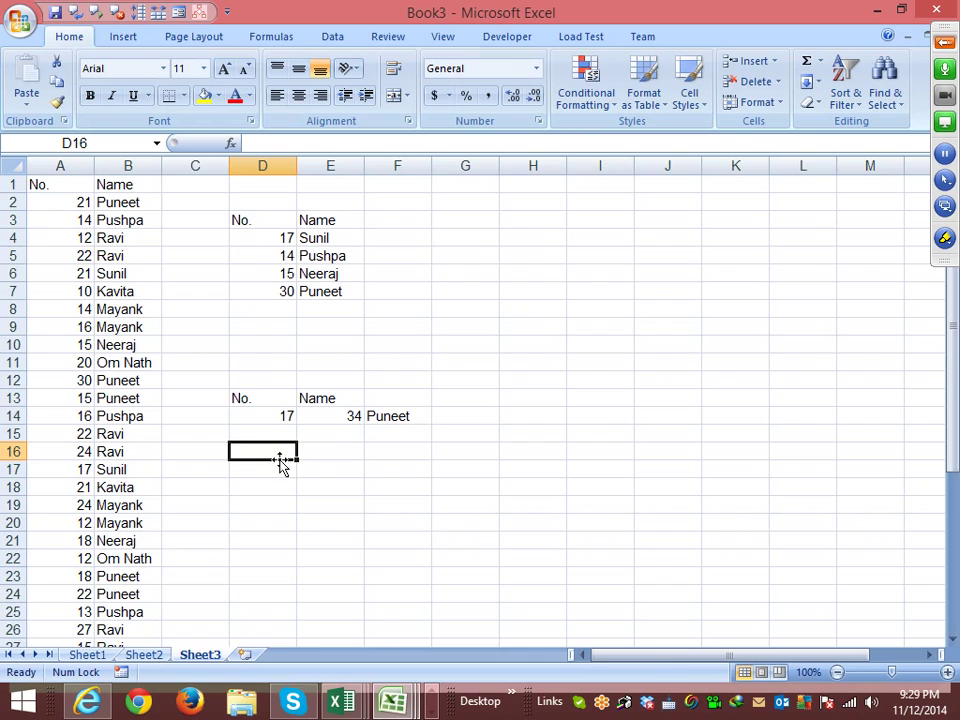
pyautogui.write('17')
pyautogui.press('Return')
pyautogui.press('Right')
pyautogui.write('1')
pyautogui.press('Return')
pyautogui.write('2')
pyautogui.press('Return')
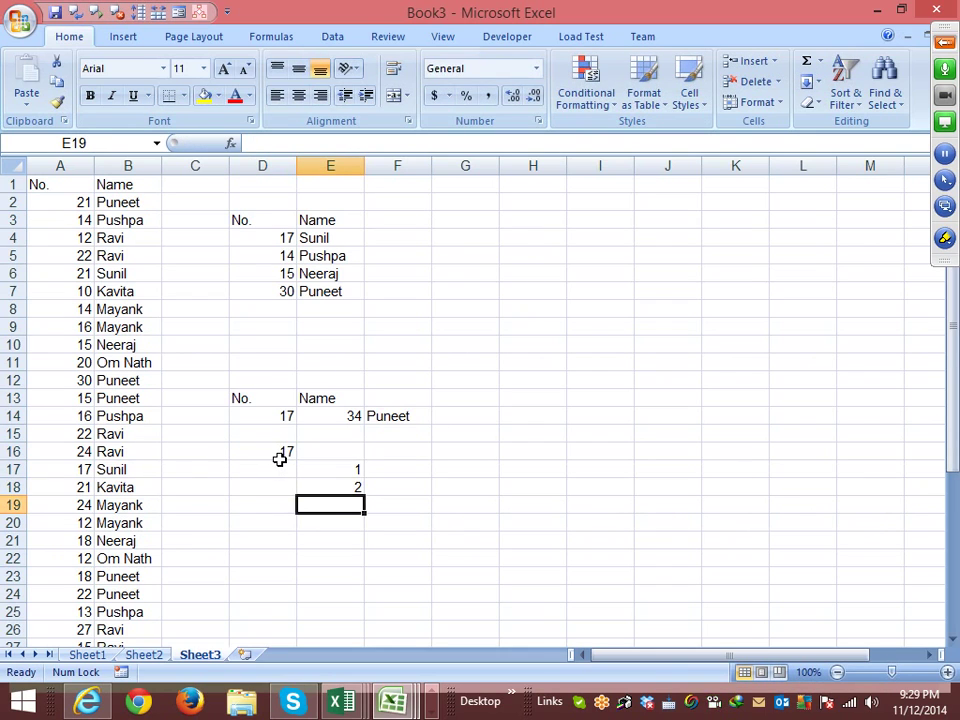
pyautogui.write('3')
pyautogui.press('Return')
# Enter the header Name in F16
pyautogui.click(400, 452)
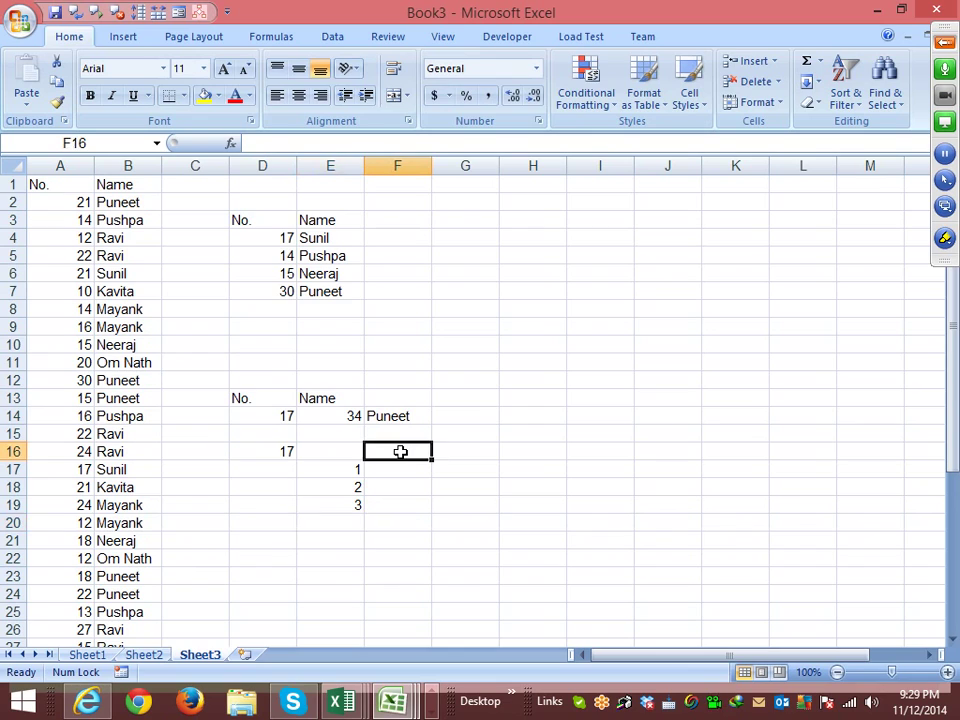
pyautogui.write('NBame')
pyautogui.press('BackSpace')
pyautogui.press('BackSpace')
pyautogui.press('BackSpace')
pyautogui.press('BackSpace')
pyautogui.write('ame')
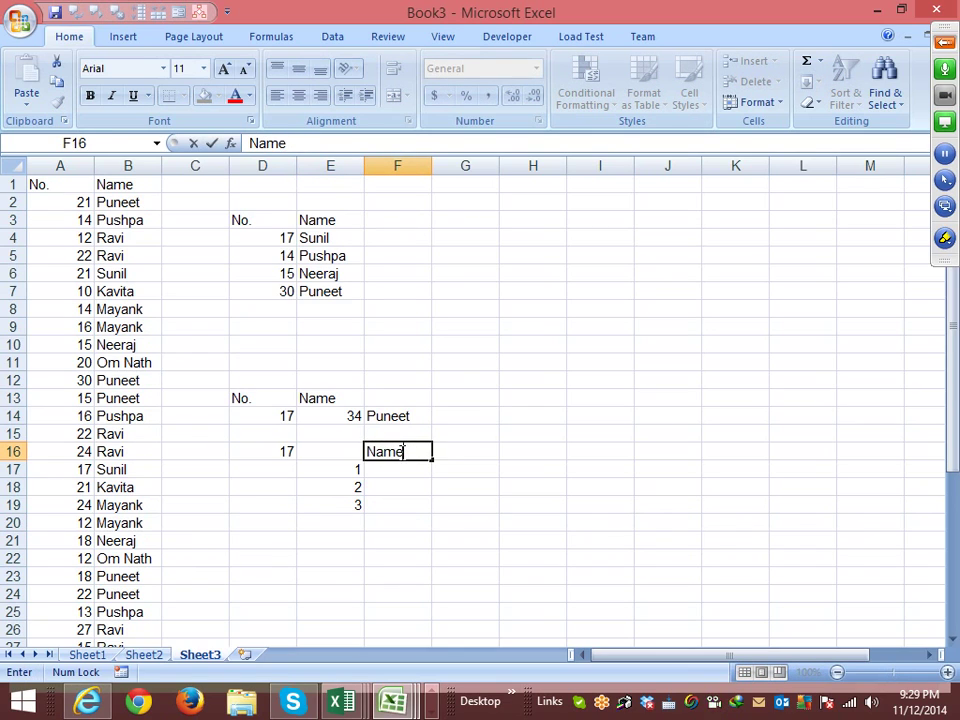
pyautogui.press('Return')
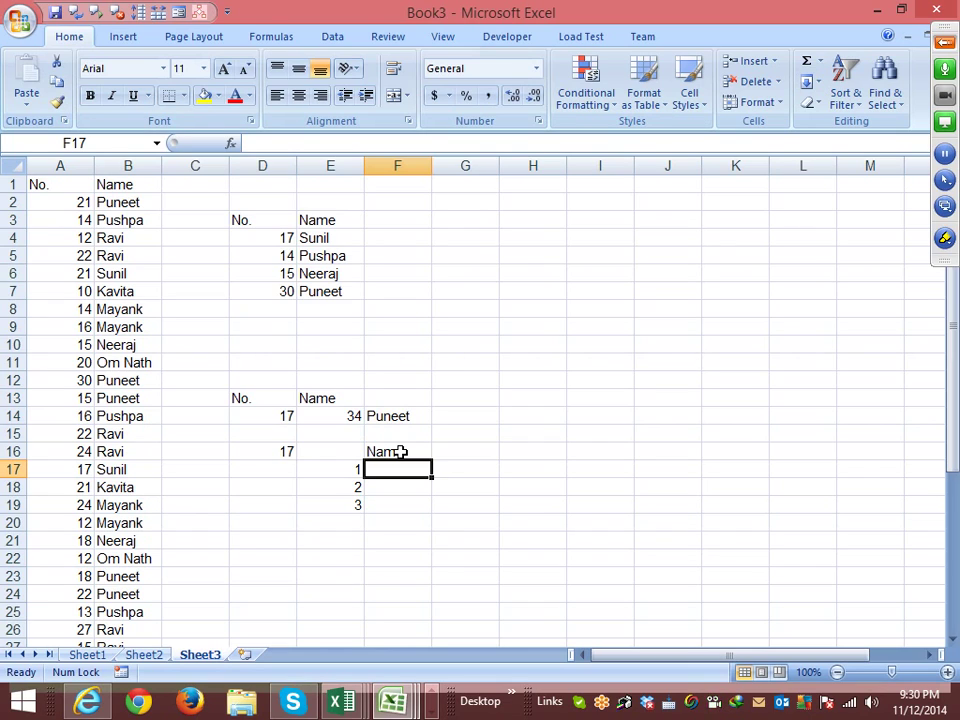
# Review the last-match results in E14:F14 and the top and bottom value formulas on Sheet1
pyautogui.moveTo(361, 414); pyautogui.dragTo(380, 415)
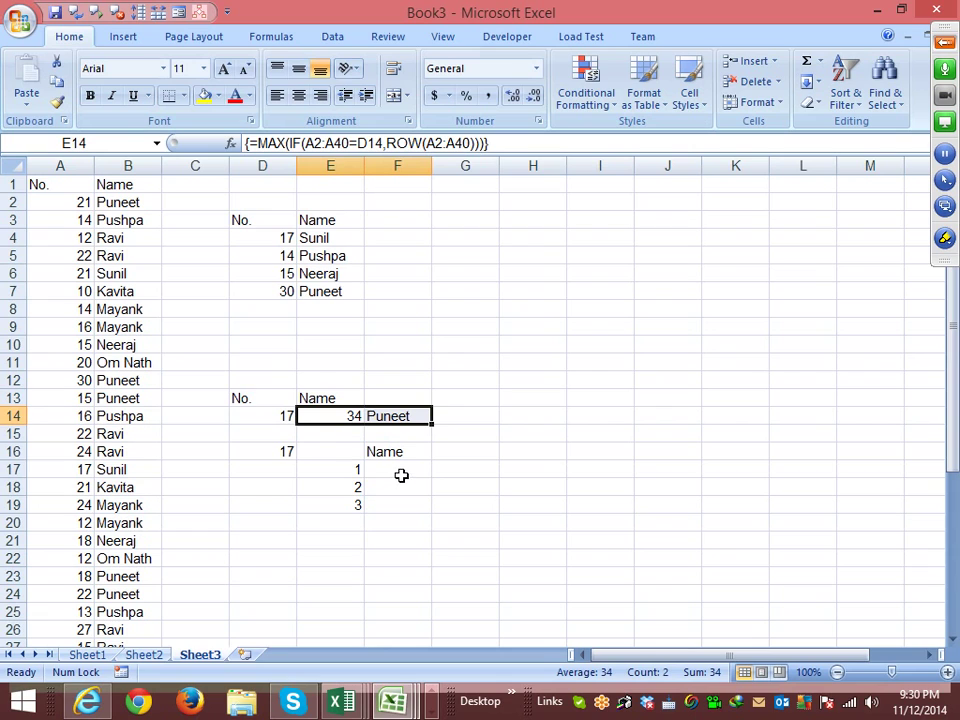
pyautogui.click(86, 654)
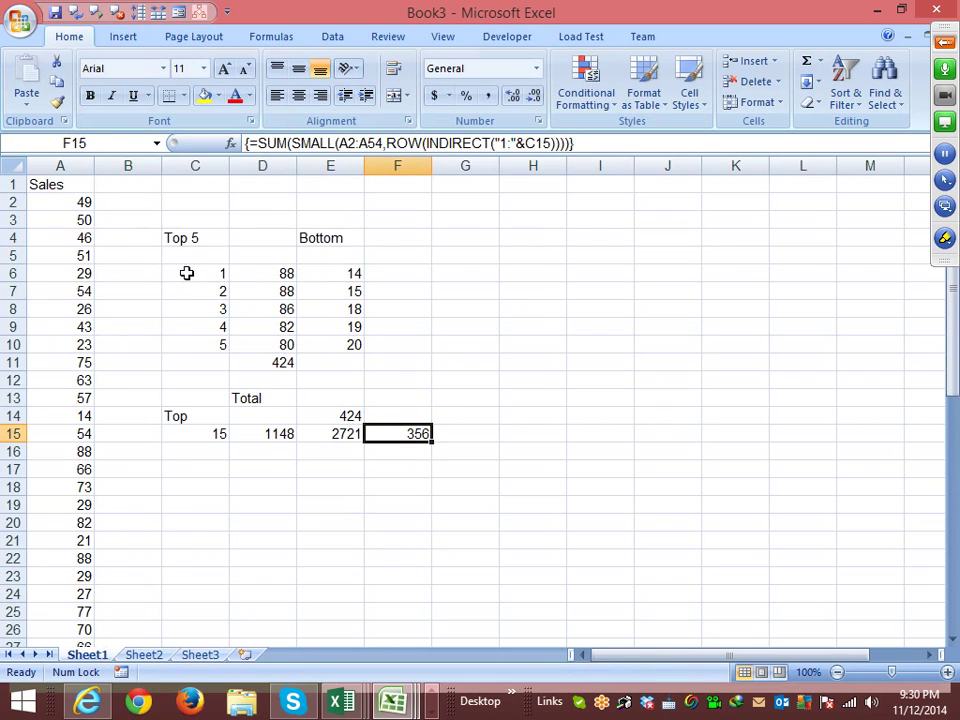
pyautogui.click(251, 256)
pyautogui.click(340, 486)
pyautogui.moveTo(414, 433); pyautogui.dragTo(229, 272)
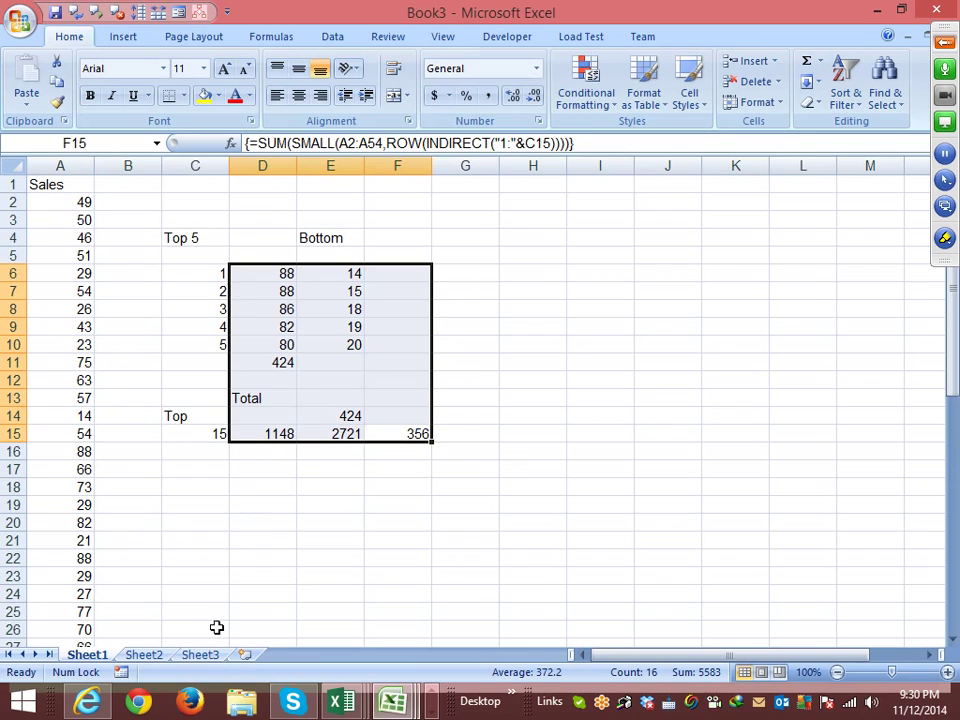
pyautogui.click(202, 654)
# Start a SMALL formula in F17 with a nested IF testing A2:A40=17
pyautogui.click(397, 468)
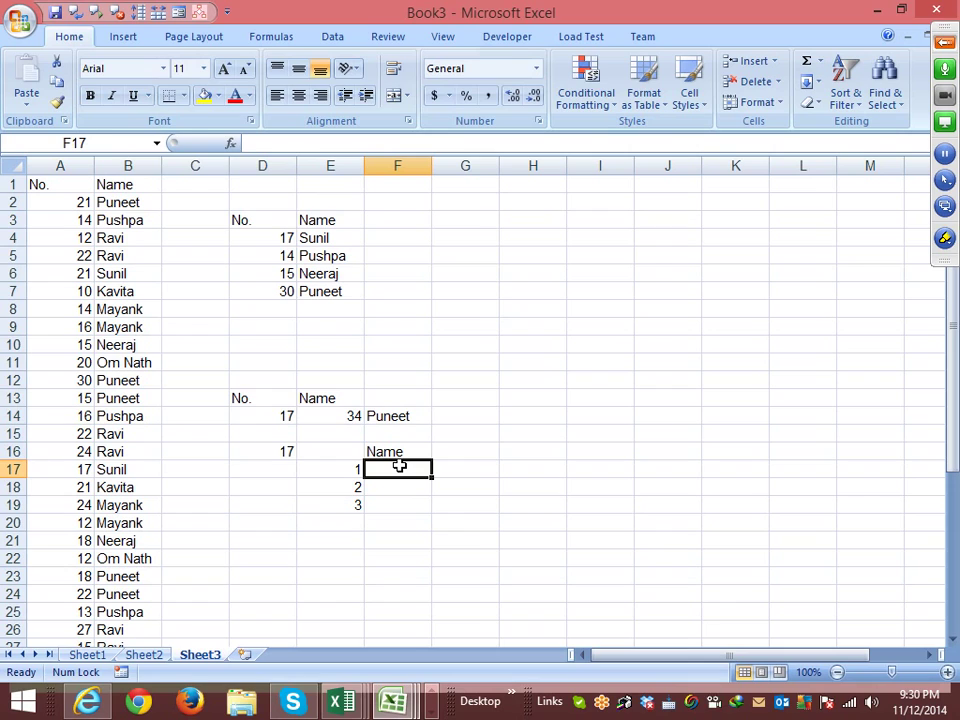
pyautogui.write('=')
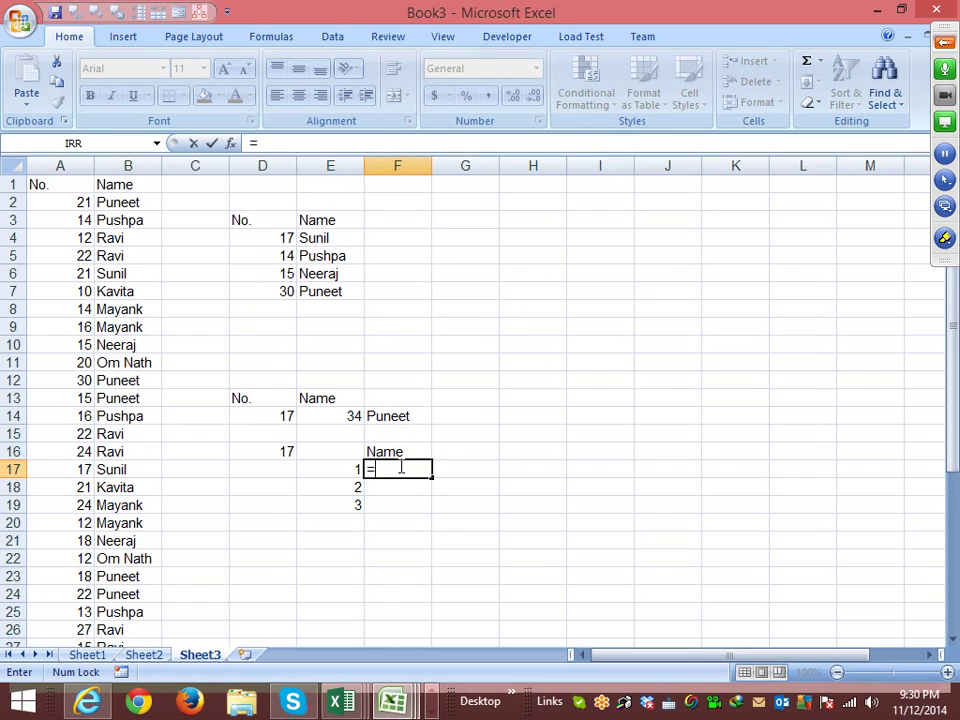
pyautogui.write('sm')
pyautogui.press('Tab')
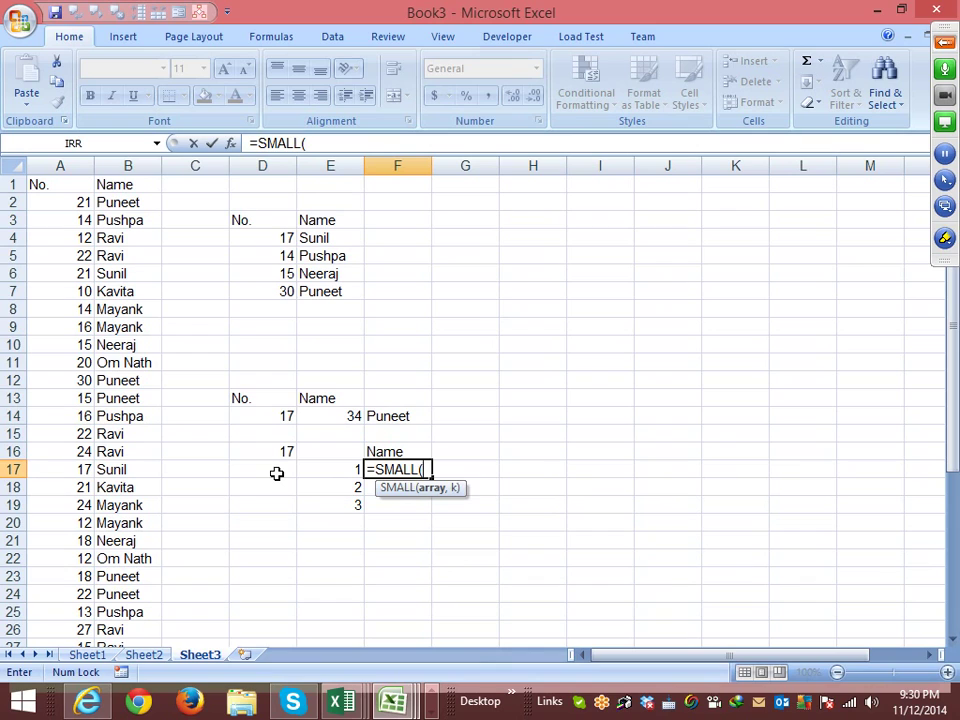
pyautogui.write('if')
pyautogui.press('Tab')
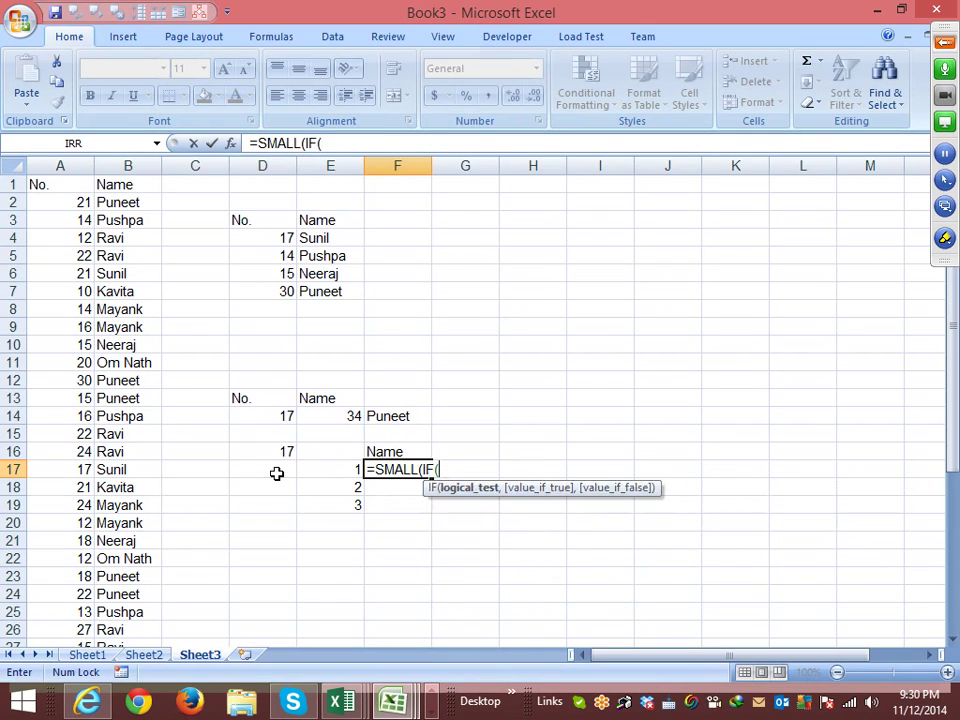
pyautogui.click(88, 199)
pyautogui.press('Up')
pyautogui.press('Down')
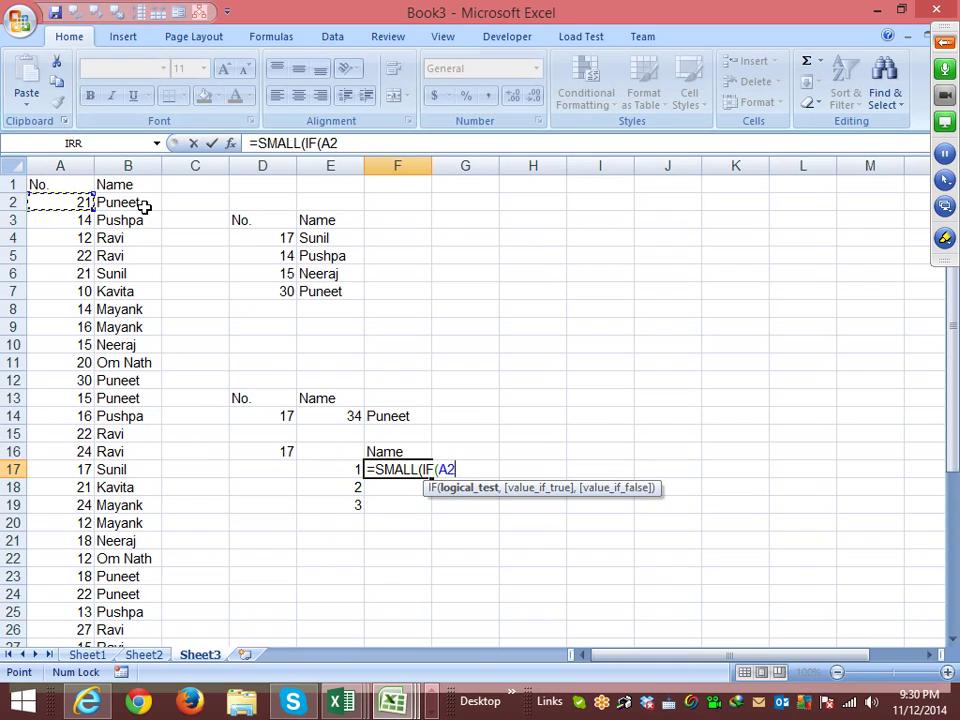
pyautogui.hotkey('ctrl', 'shift', 'Down')
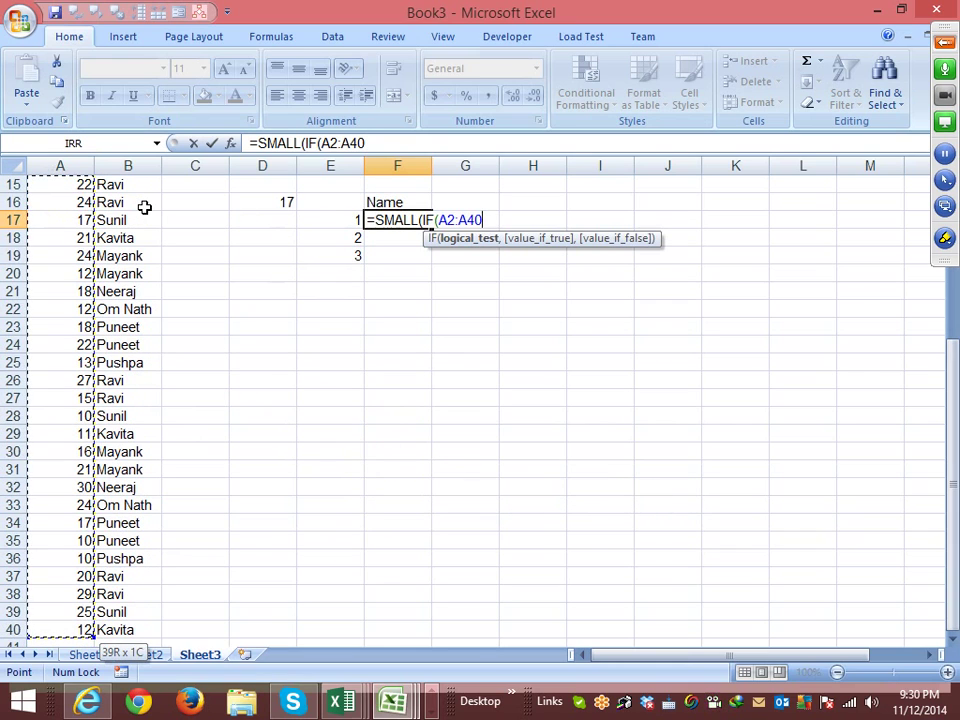
pyautogui.write('=17,')
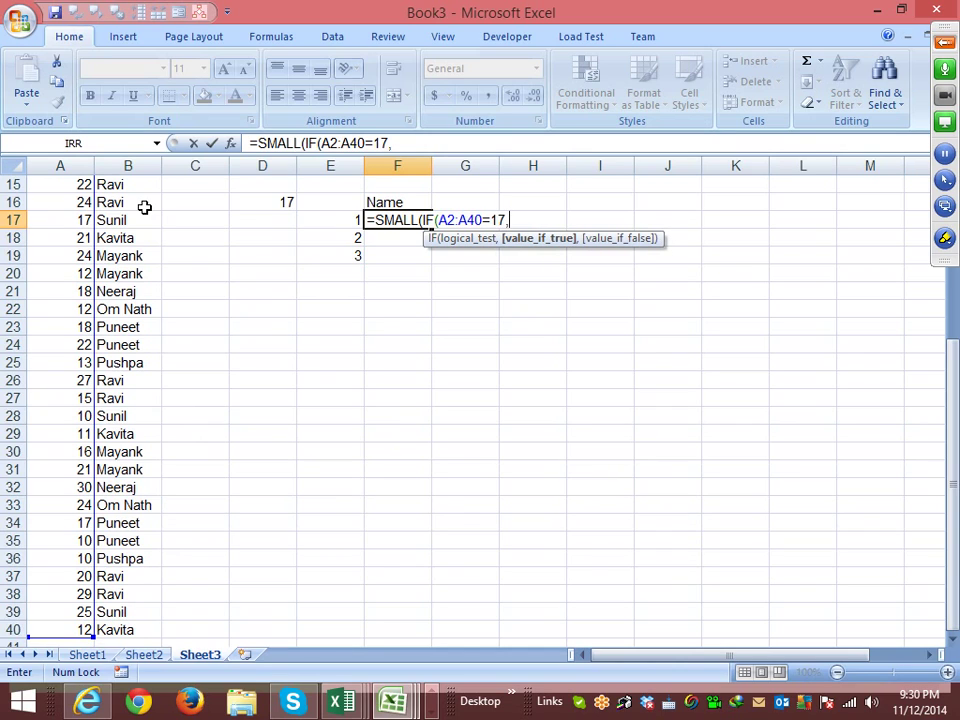
# Complete the F17 formula with ROW(A2:A40) as the IF result and E17 as the SMALL position
pyautogui.write('row')
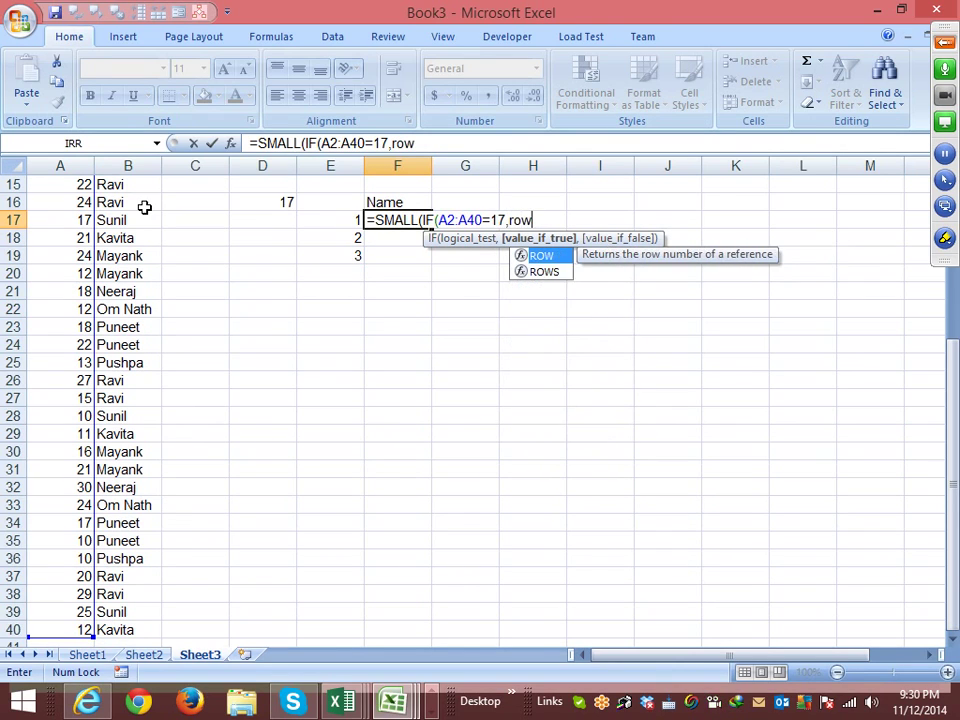
pyautogui.press('Tab')
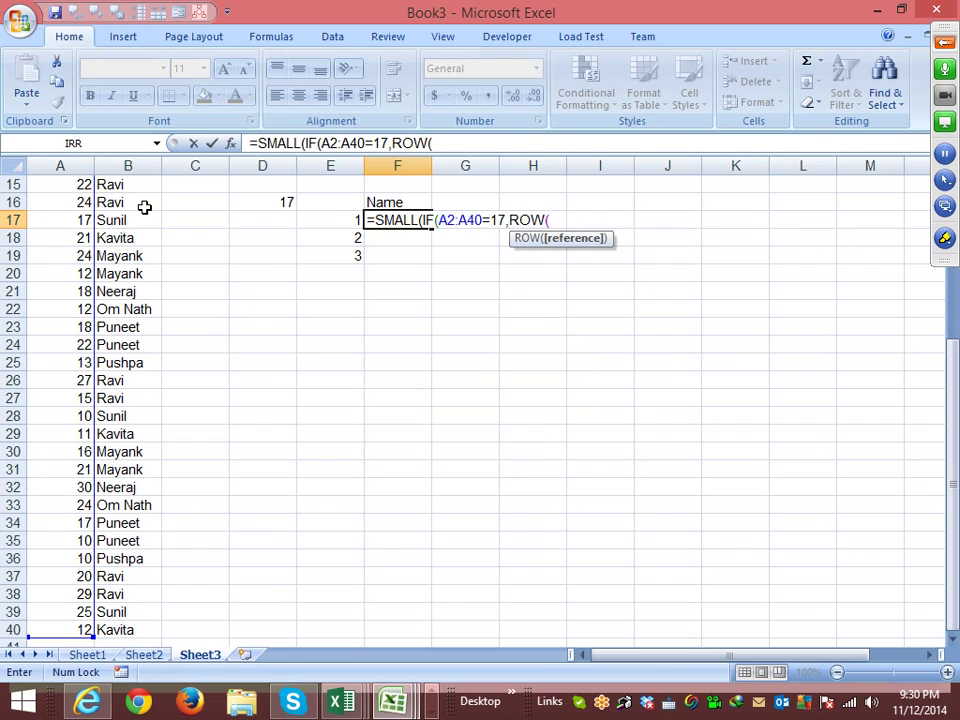
pyautogui.press('Left')
pyautogui.press('Left')
pyautogui.press('Left')
pyautogui.press('Left')
pyautogui.press('Left')
pyautogui.hotkey('ctrl', 'Up')
pyautogui.press('Down')
pyautogui.hotkey('ctrl', 'shift', 'Down')
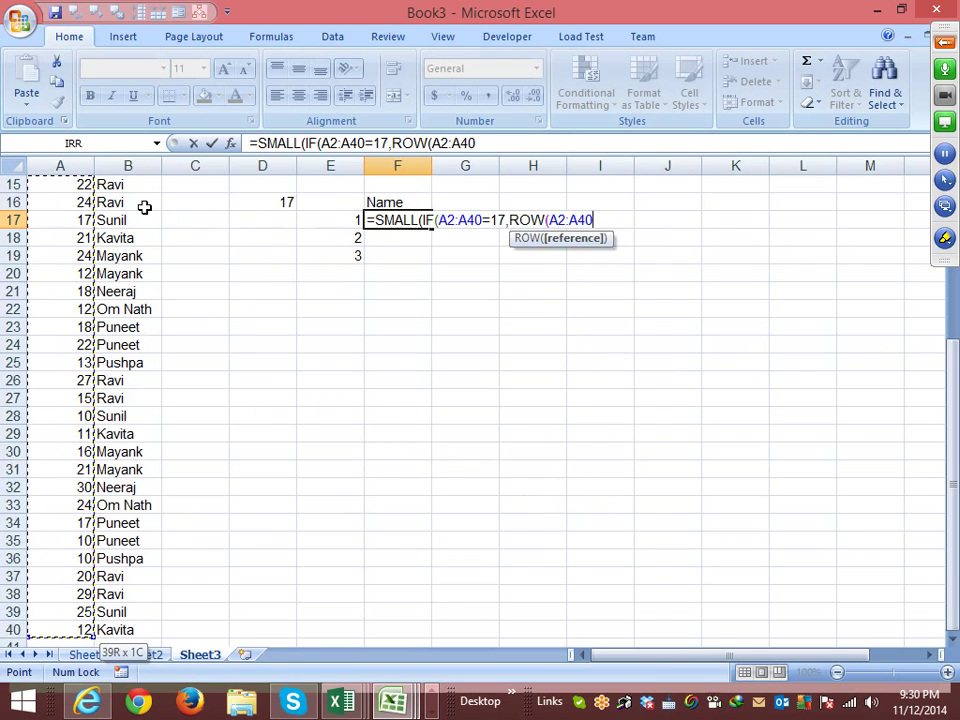
pyautogui.write('))')
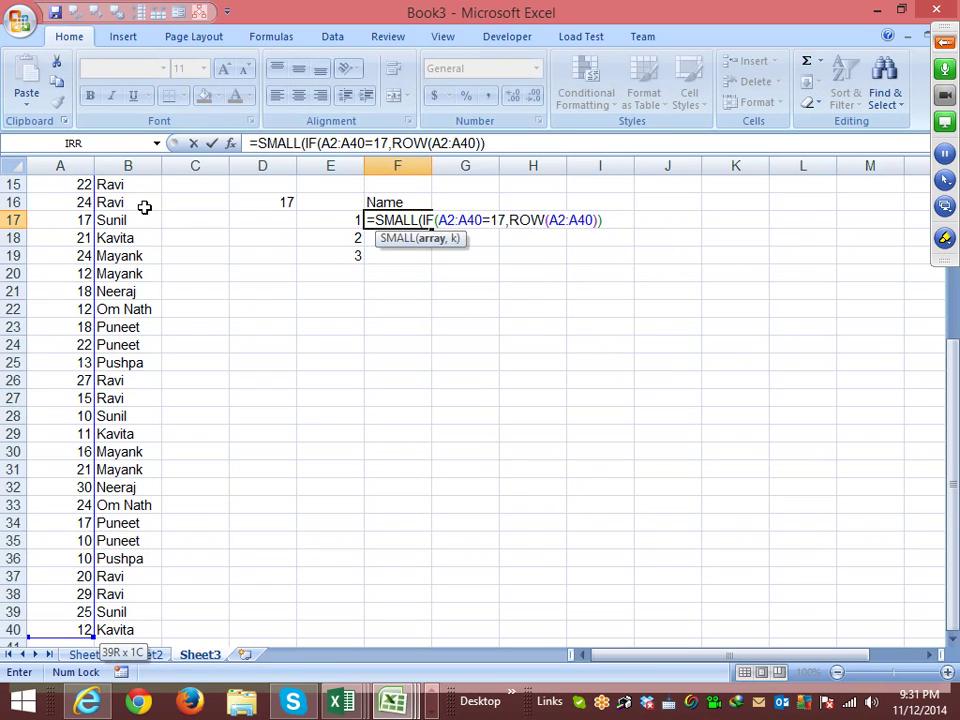
pyautogui.write(',')
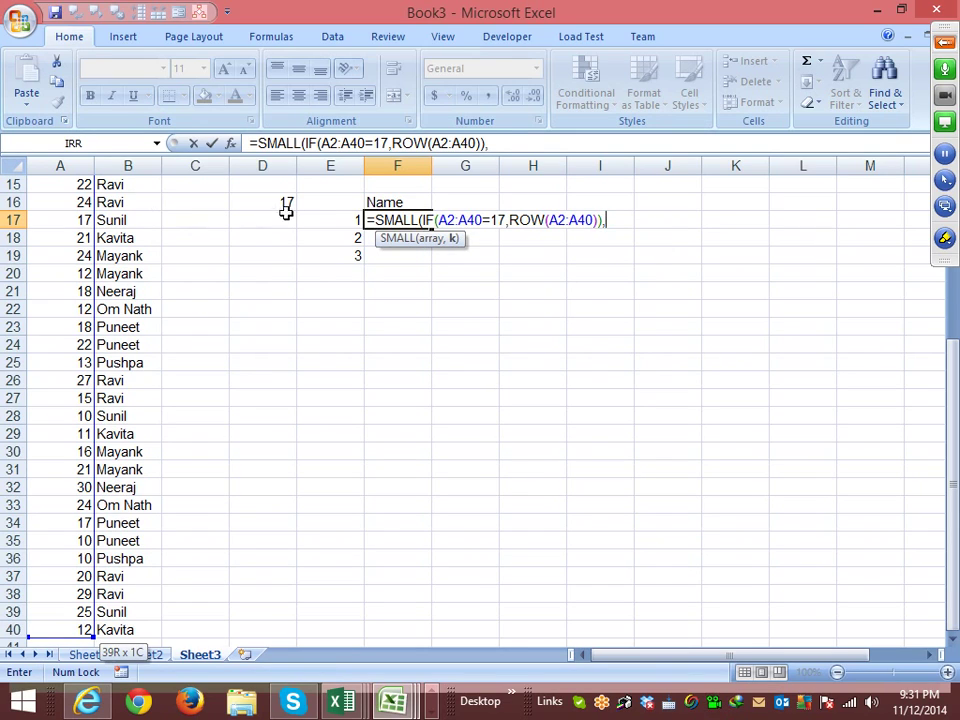
pyautogui.click(320, 217)
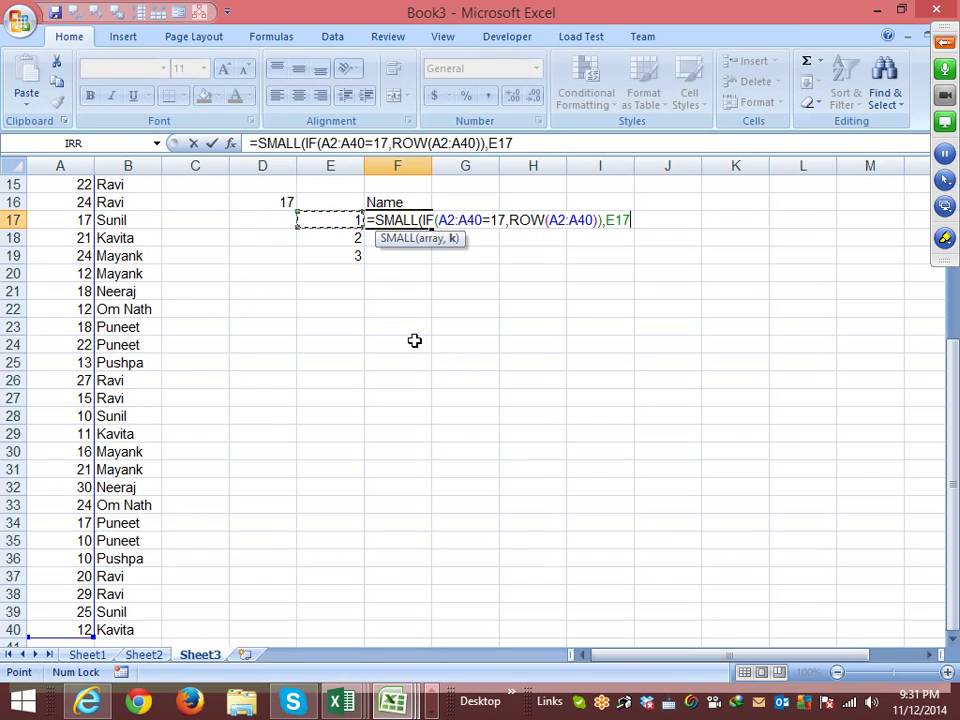
pyautogui.press('Return')
pyautogui.press('Return')
pyautogui.press('Up')
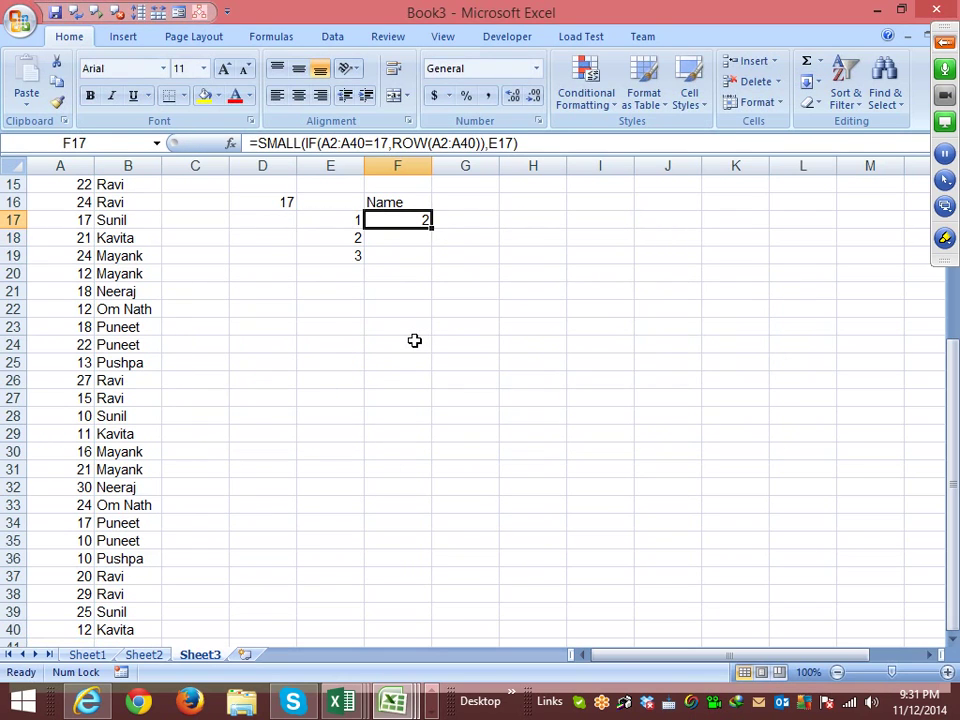
# Convert the SMALL formula in F17 to an array formula and fill it down to F19
pyautogui.press('F2')
pyautogui.hotkey('ctrl', 'shift', 'Return')
pyautogui.hotkey('shift', 'Down')
pyautogui.hotkey('shift', 'Down')
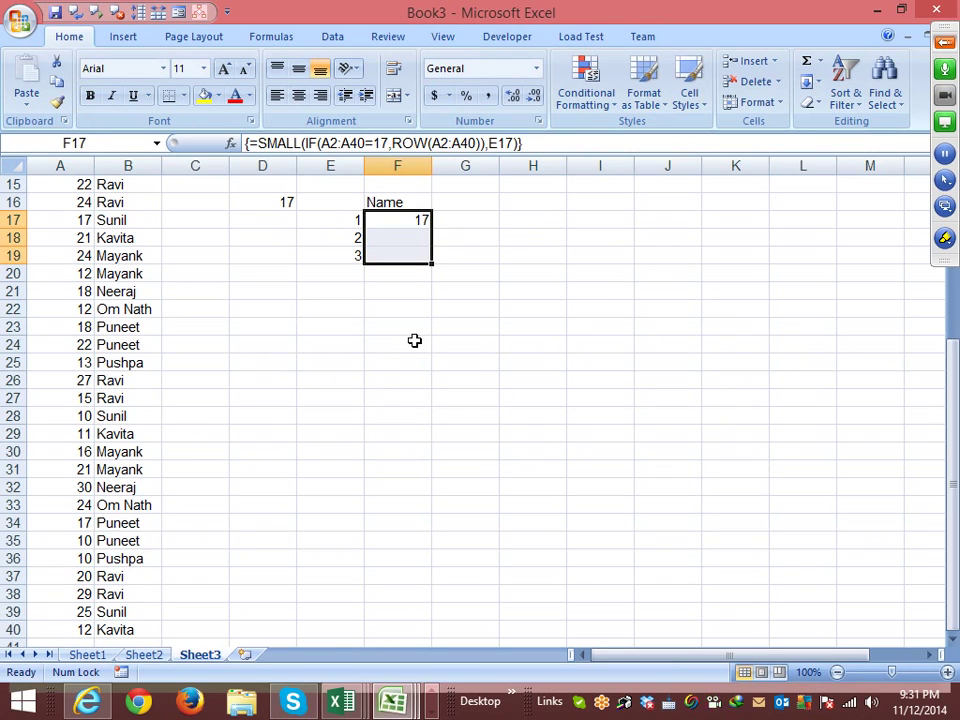
pyautogui.hotkey('ctrl', 'd')
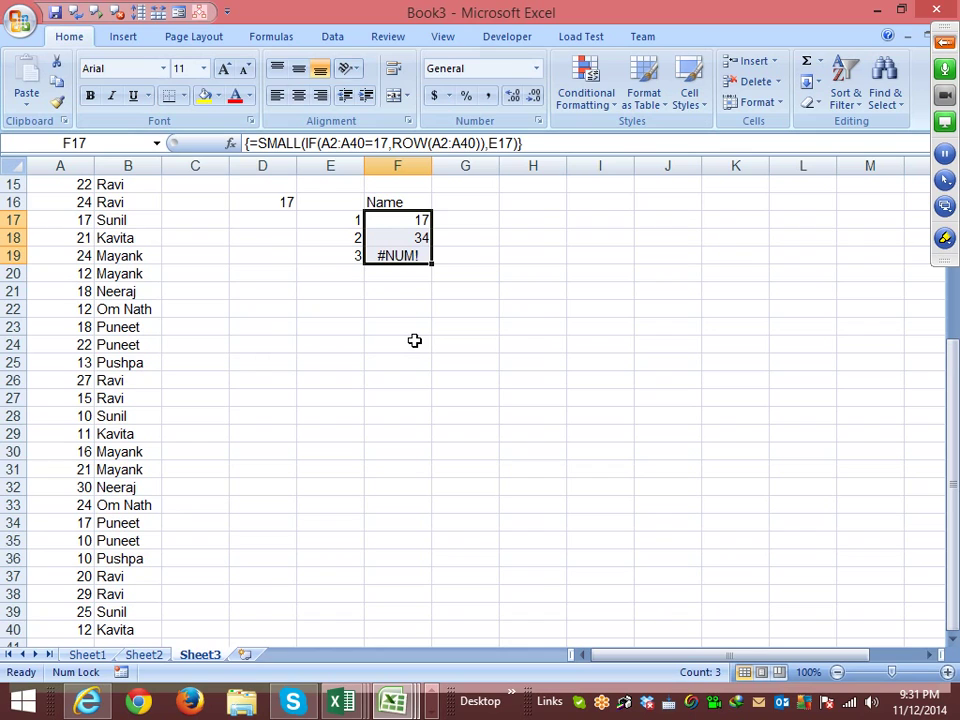
# Compare the row numbers in F17:F18 with the matching records in B17 and B34
pyautogui.scroll(2, 270, 276)
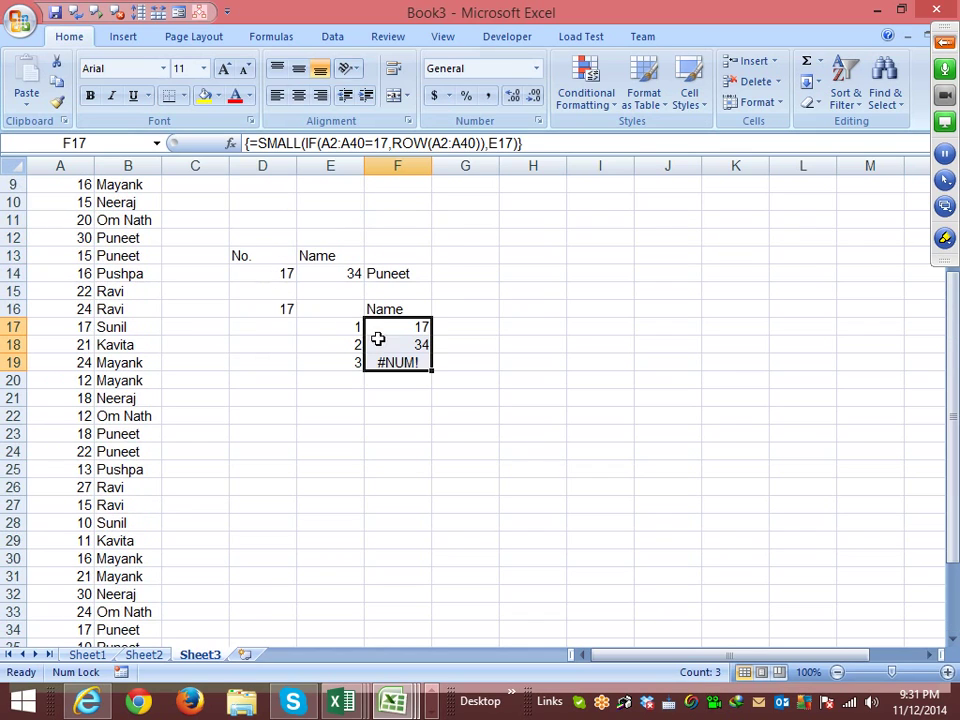
pyautogui.scroll(3, 230, 312)
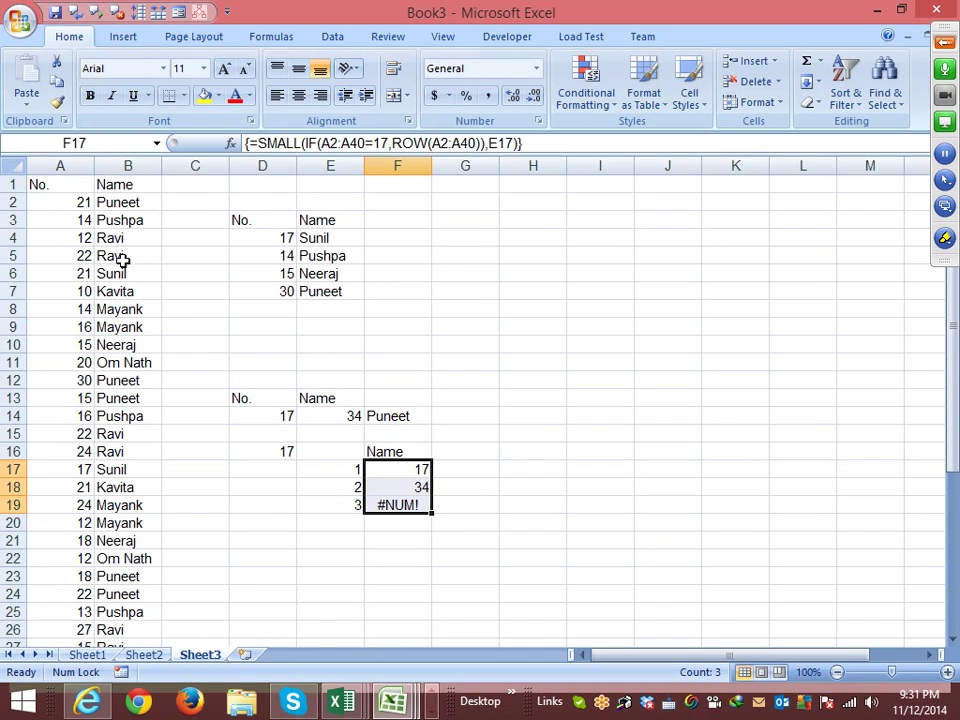
pyautogui.click(121, 466)
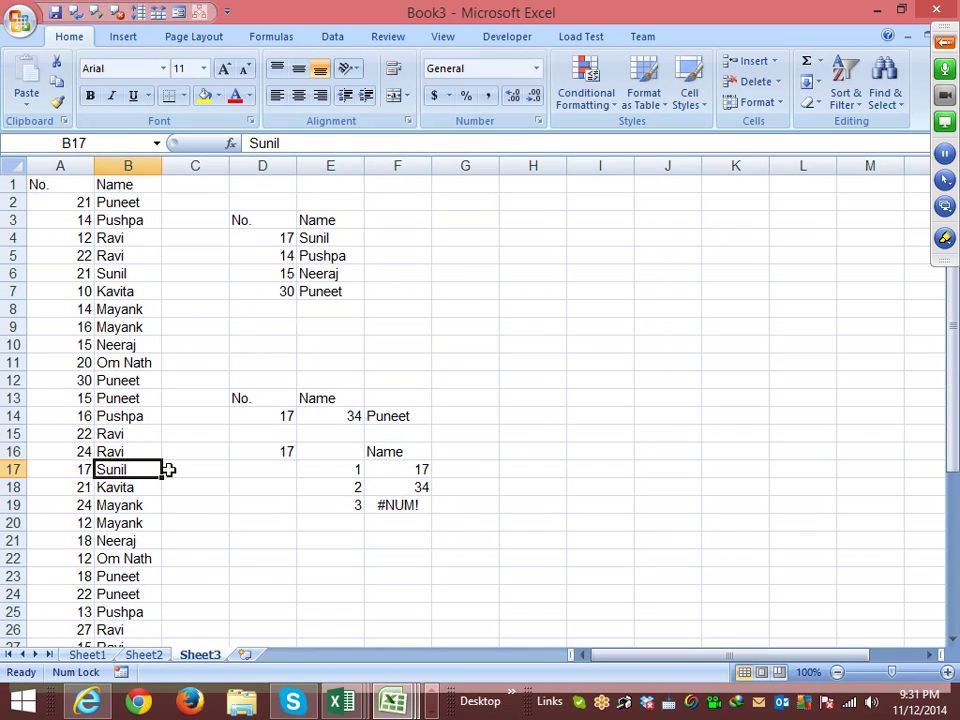
pyautogui.scroll(-4, 169, 469)
pyautogui.scroll(-1, 169, 469)
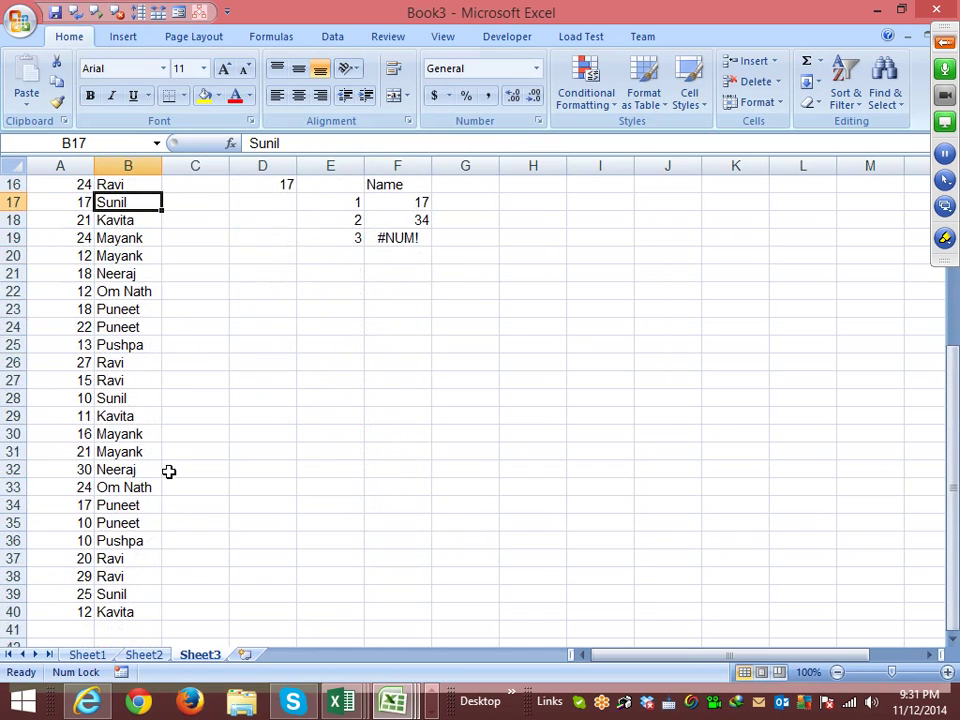
pyautogui.click(120, 508)
pyautogui.scroll(5, 459, 431)
# Enter =INDEX(A:B,E17,2) in G17
pyautogui.click(455, 464)
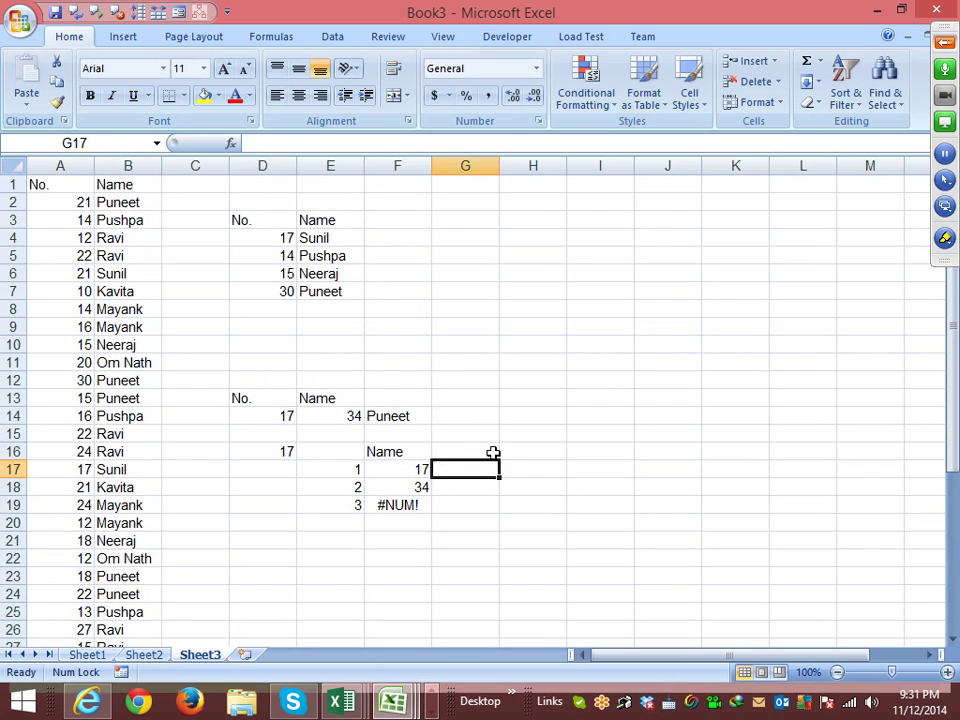
pyautogui.write('=')
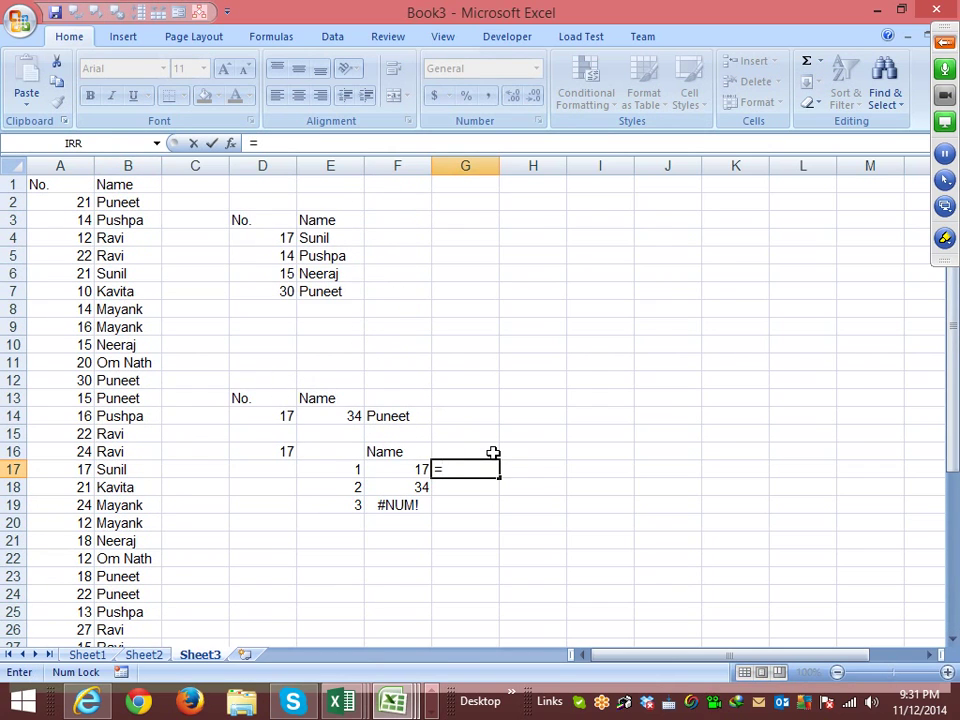
pyautogui.write('ind')
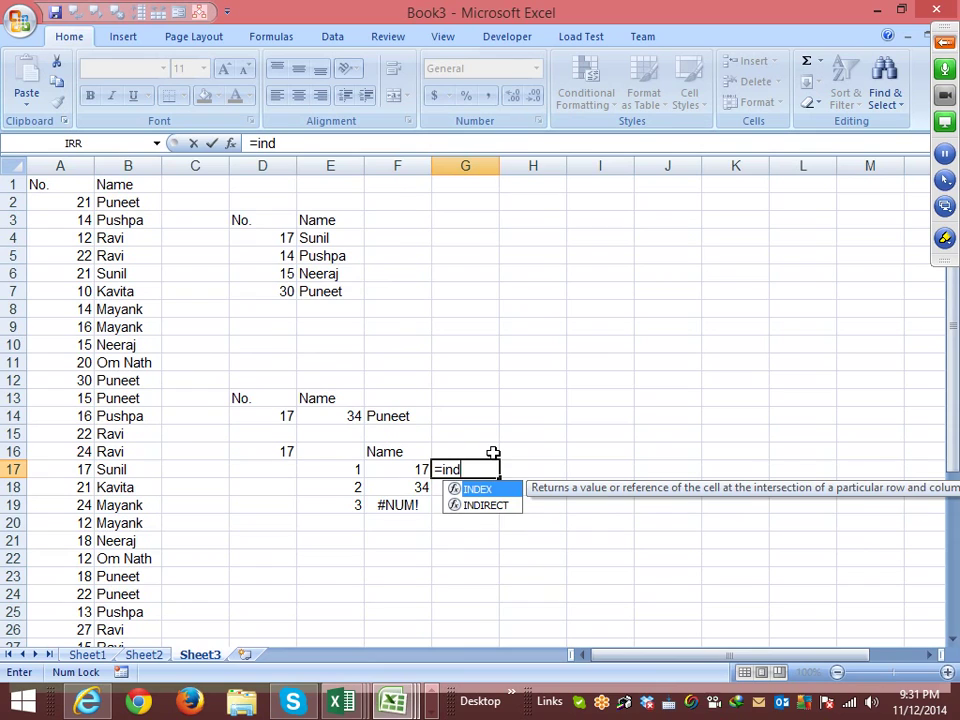
pyautogui.press('Tab')
pyautogui.moveTo(60, 166); pyautogui.dragTo(125, 166)
pyautogui.write(',')
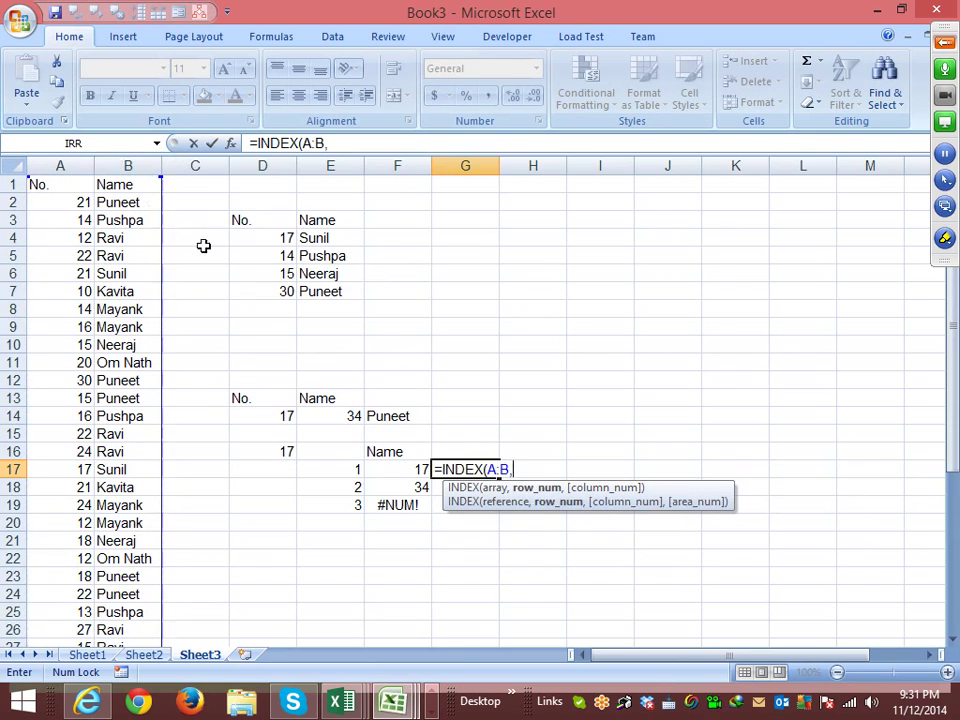
pyautogui.click(353, 469)
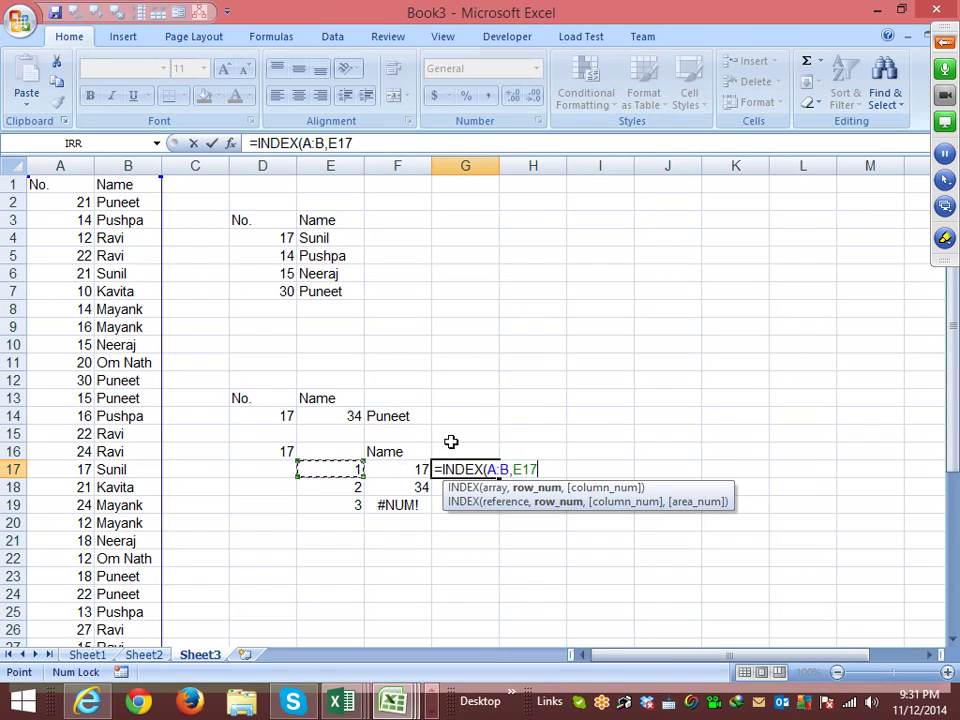
pyautogui.write(',2)')
pyautogui.press('Return')
pyautogui.press('Up')
pyautogui.hotkey('shift', 'Down')
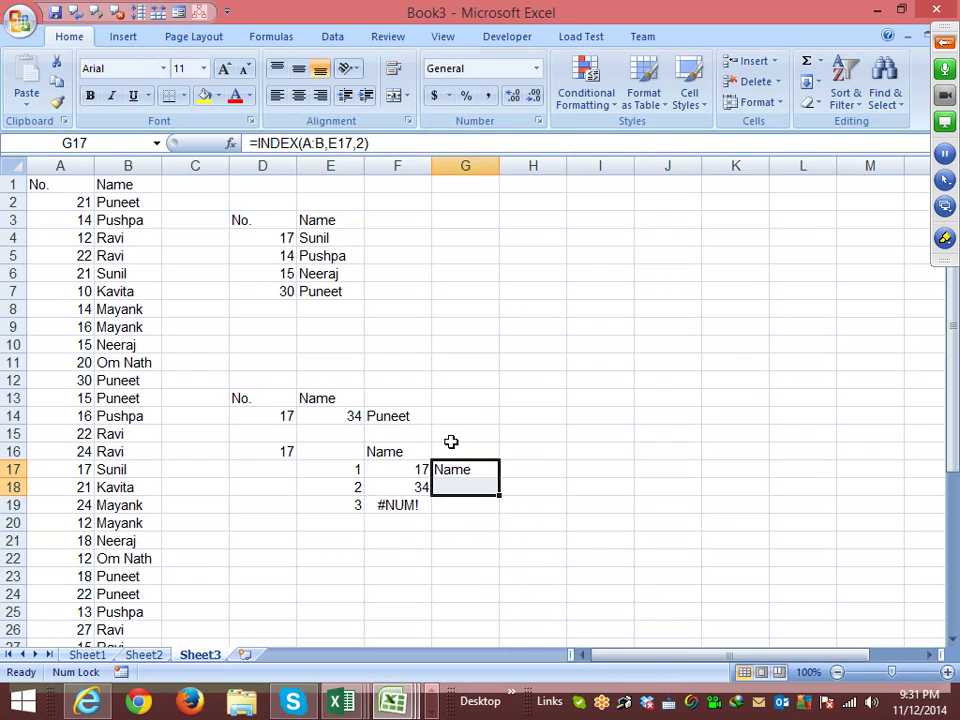
# Change the row reference in G17's INDEX formula to F17 and fill the formula down to G19
pyautogui.click(321, 143)
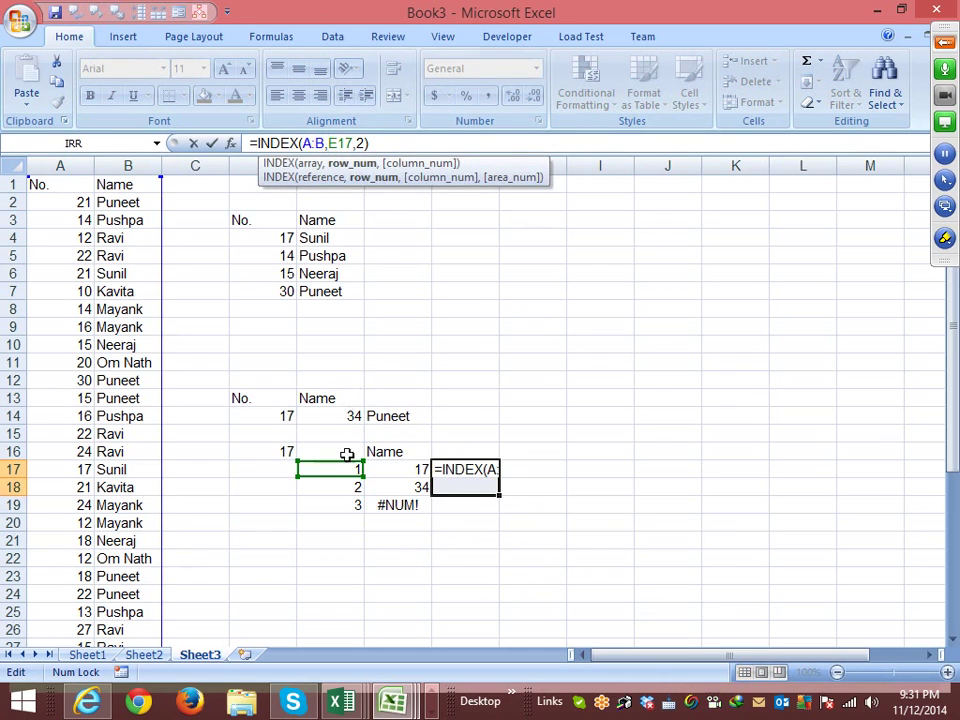
pyautogui.moveTo(357, 467); pyautogui.dragTo(380, 469)
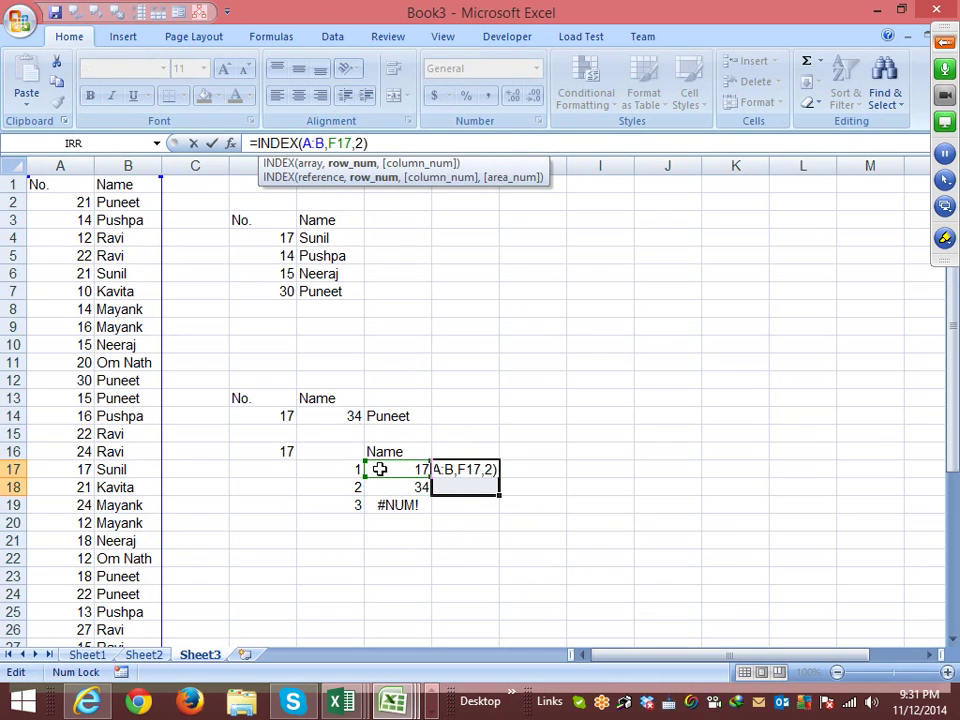
pyautogui.press('Return')
pyautogui.press('Up')
pyautogui.hotkey('shift', 'Down')
pyautogui.hotkey('shift', 'Down')
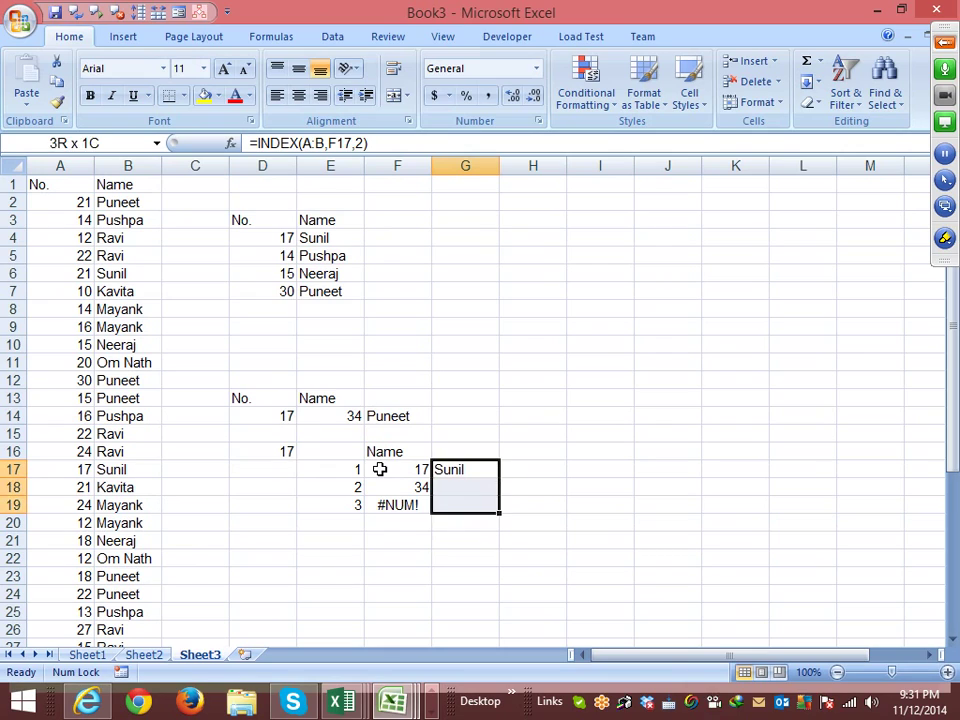
pyautogui.hotkey('ctrl', 'd')
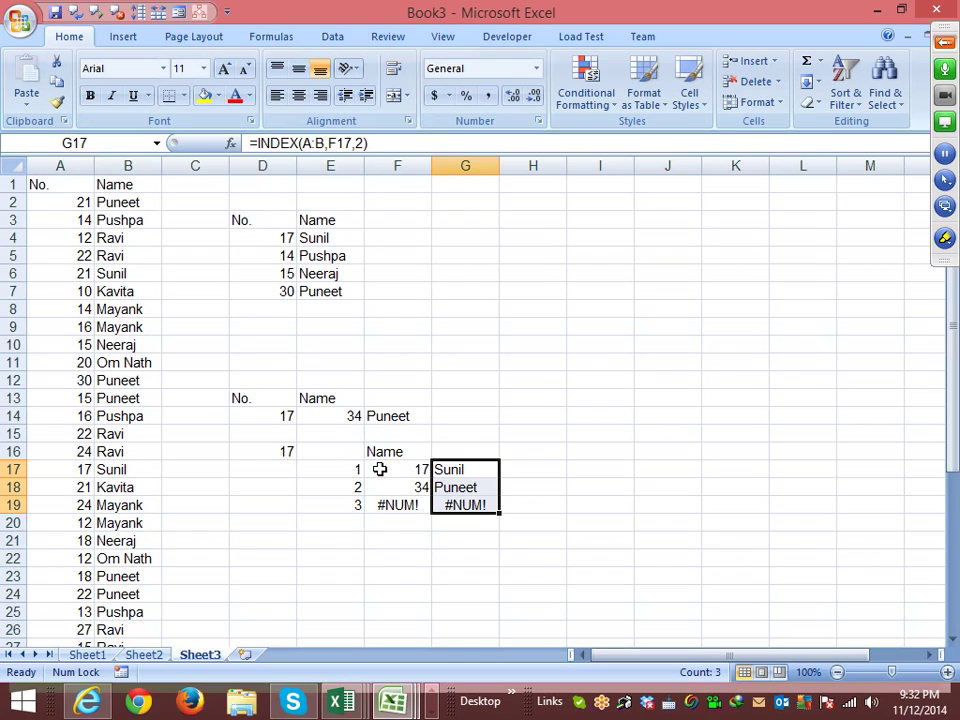
# Add a new blank worksheet after Sheet3, and return to Sheet3
pyautogui.click(244, 654)
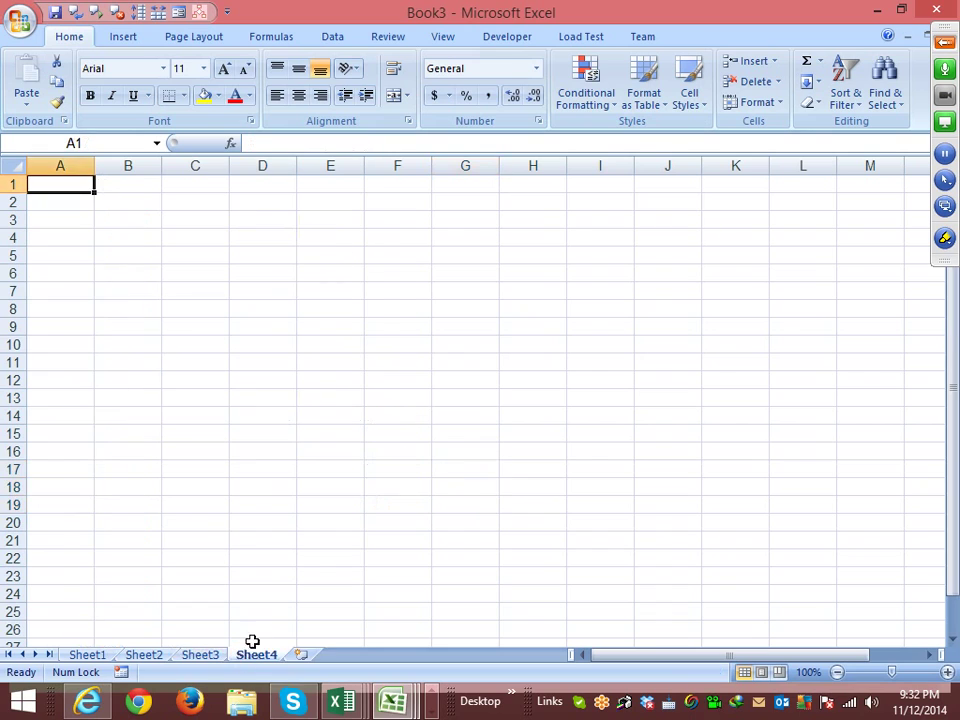
pyautogui.click(200, 654)
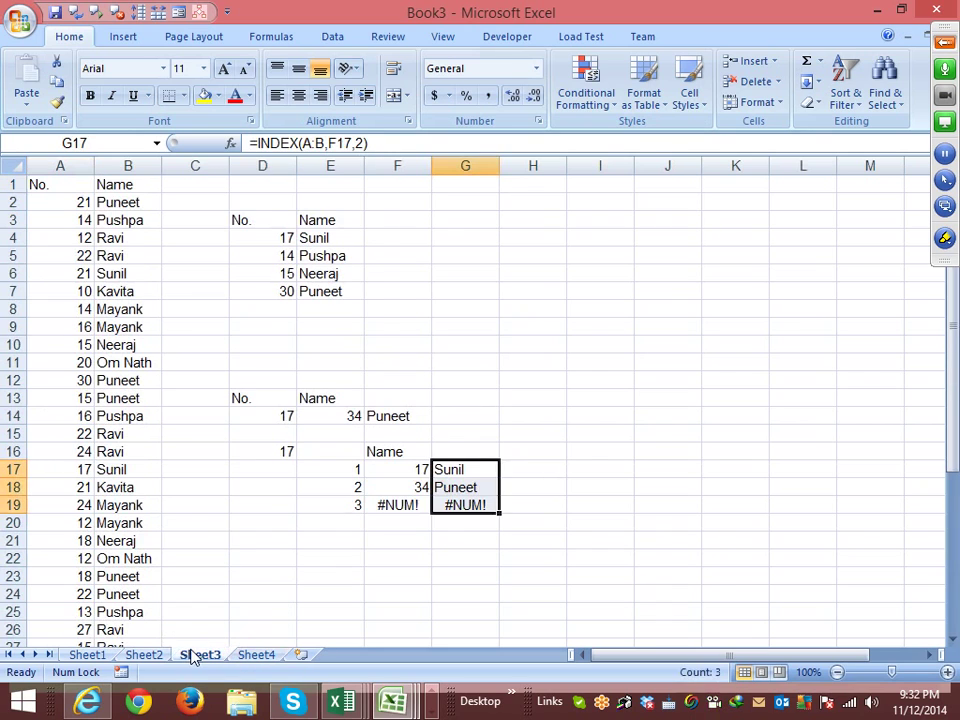
# Copy the names in B2:B10 of Sheet3 and paste them into Sheet4 starting at A1
pyautogui.moveTo(101, 200); pyautogui.dragTo(122, 344)
pyautogui.hotkey('ctrl', 'c')
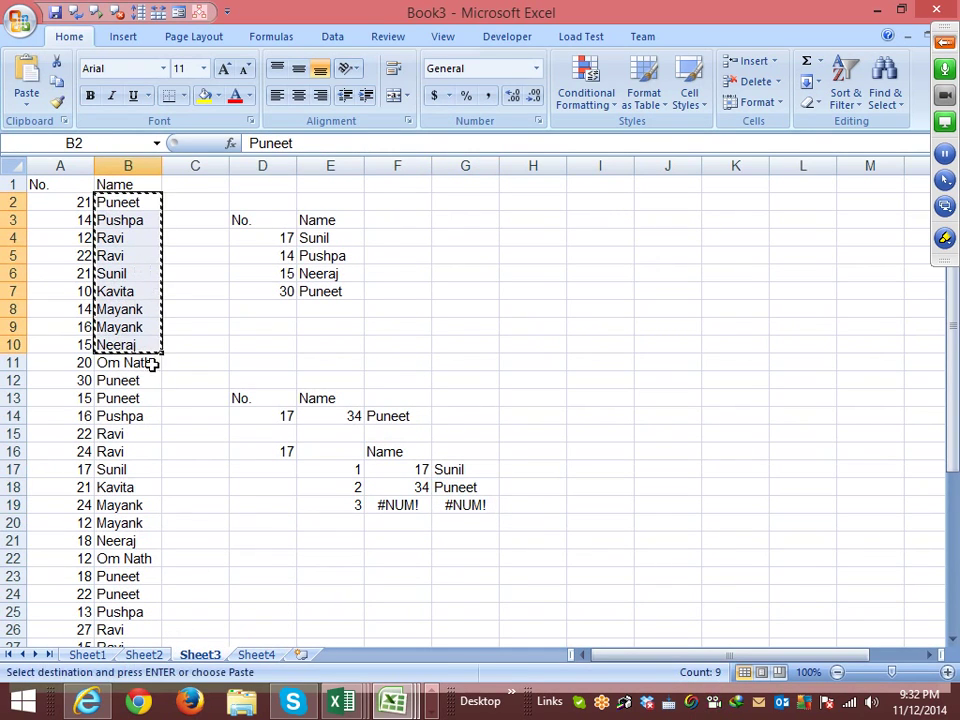
pyautogui.click(255, 658)
pyautogui.hotkey('ctrl', 'v')
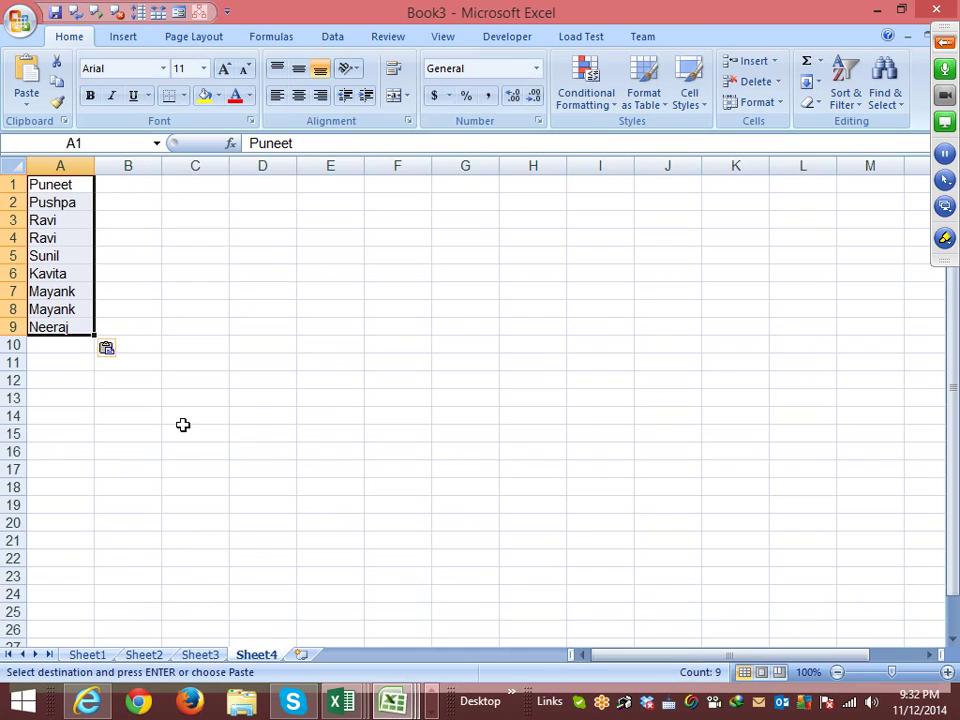
# Enter =LEN(A1) in B1 and fill the formula down to B9
pyautogui.press('Right')
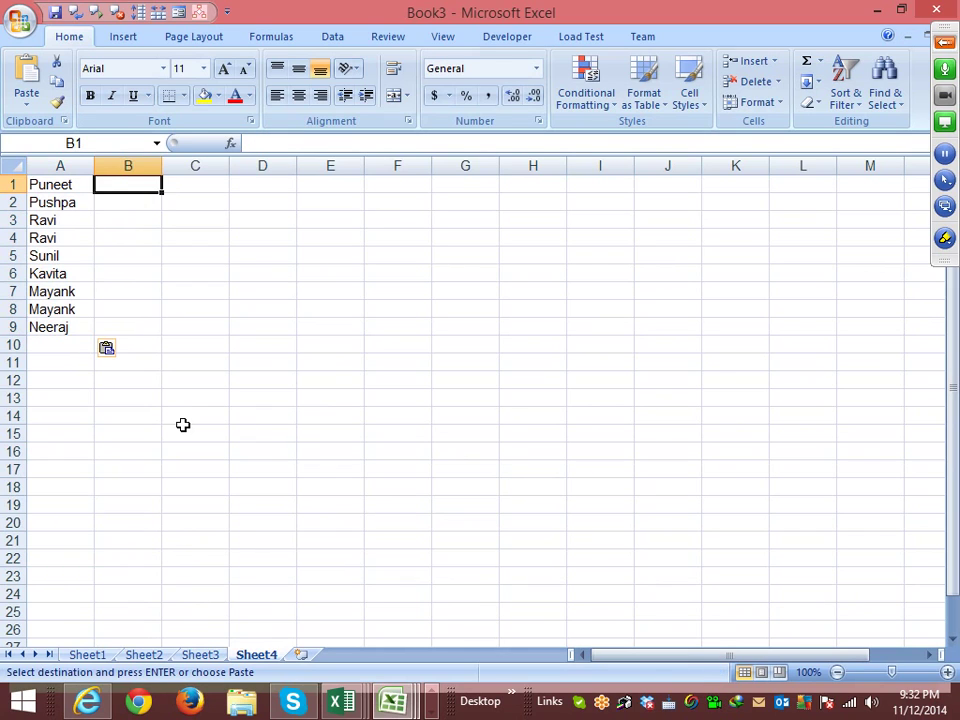
pyautogui.write('=len')
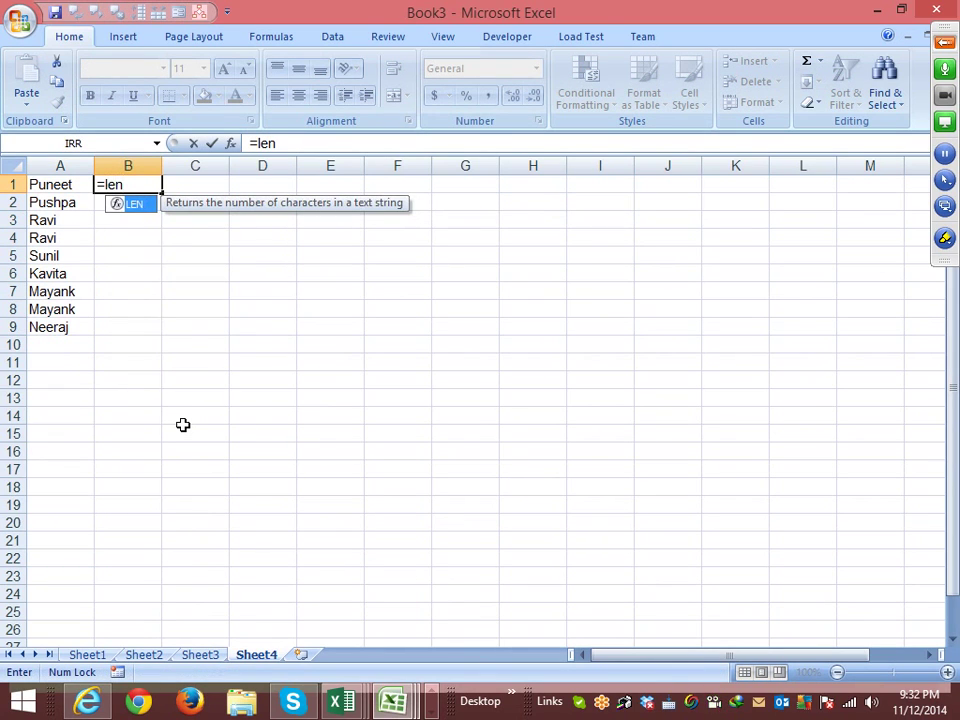
pyautogui.press('Tab')
pyautogui.press('Left')
pyautogui.press('Return')
pyautogui.press('Left')
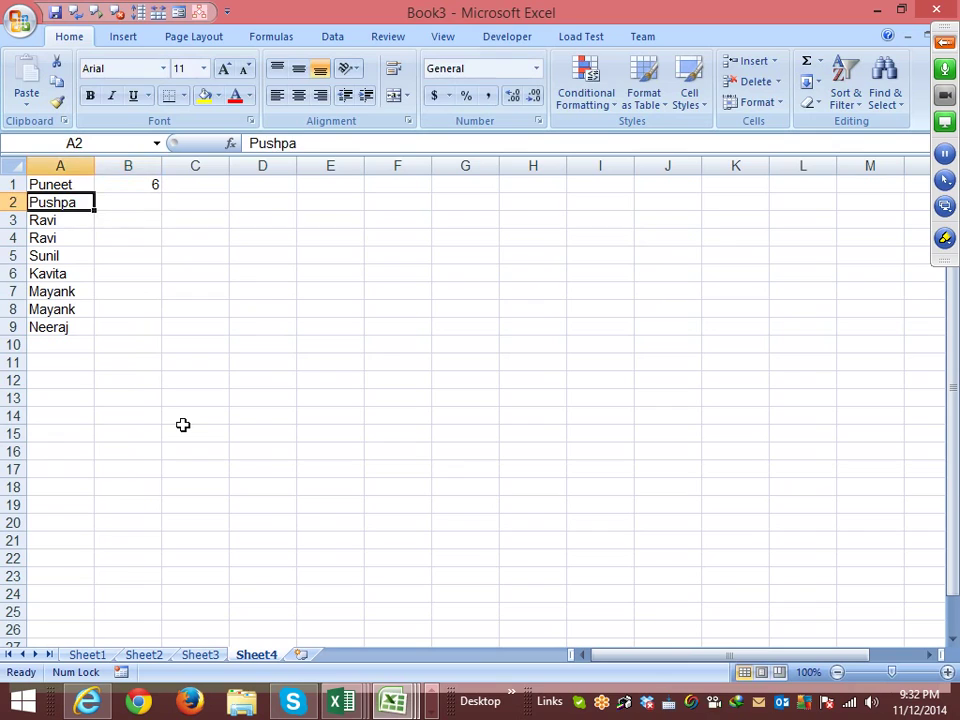
pyautogui.hotkey('ctrl', 'Down')
pyautogui.press('Right')
pyautogui.hotkey('ctrl', 'shift', 'Up')
pyautogui.hotkey('ctrl', 'd')
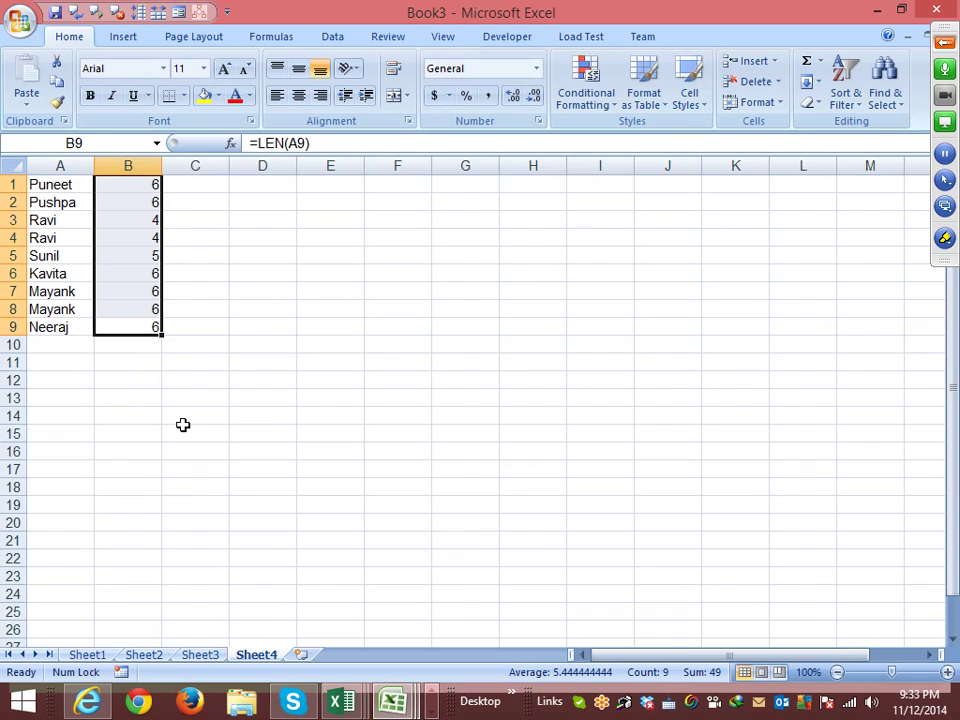
# Total the name lengths in B10 with AutoSum
pyautogui.hotkey('ctrl', 'Down')
pyautogui.hotkey('ctrl', 'Up')
pyautogui.press('Down')
pyautogui.hotkey('alt', '=')
pyautogui.press('Return')
pyautogui.scroll(3, 174, 407)
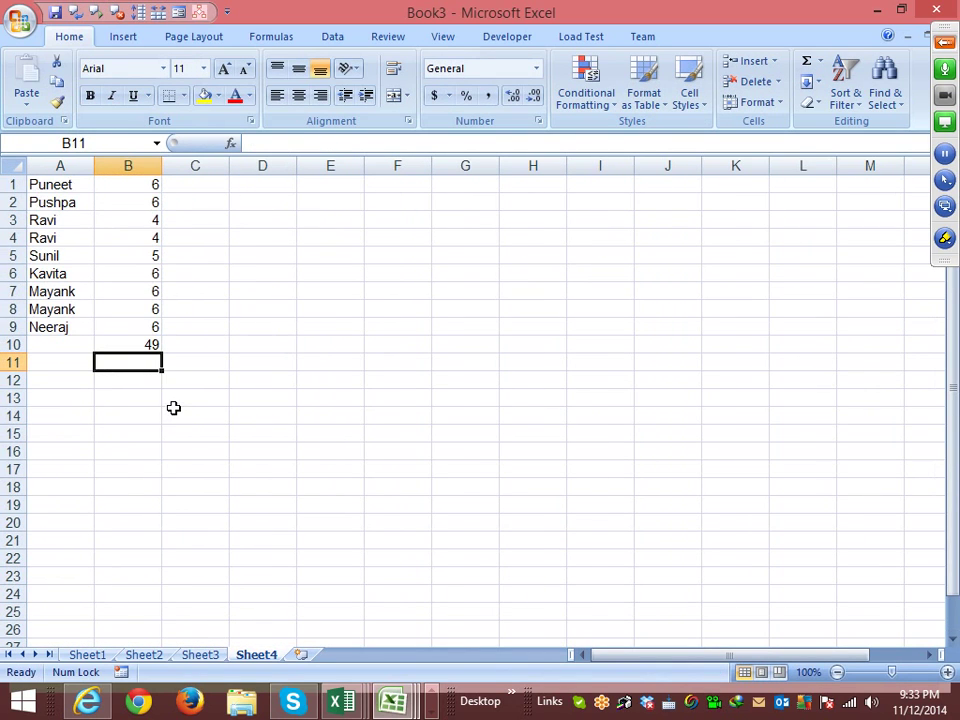
# Clear the helper lengths and their total from B1:B10
pyautogui.click(150, 345)
pyautogui.click(207, 199)
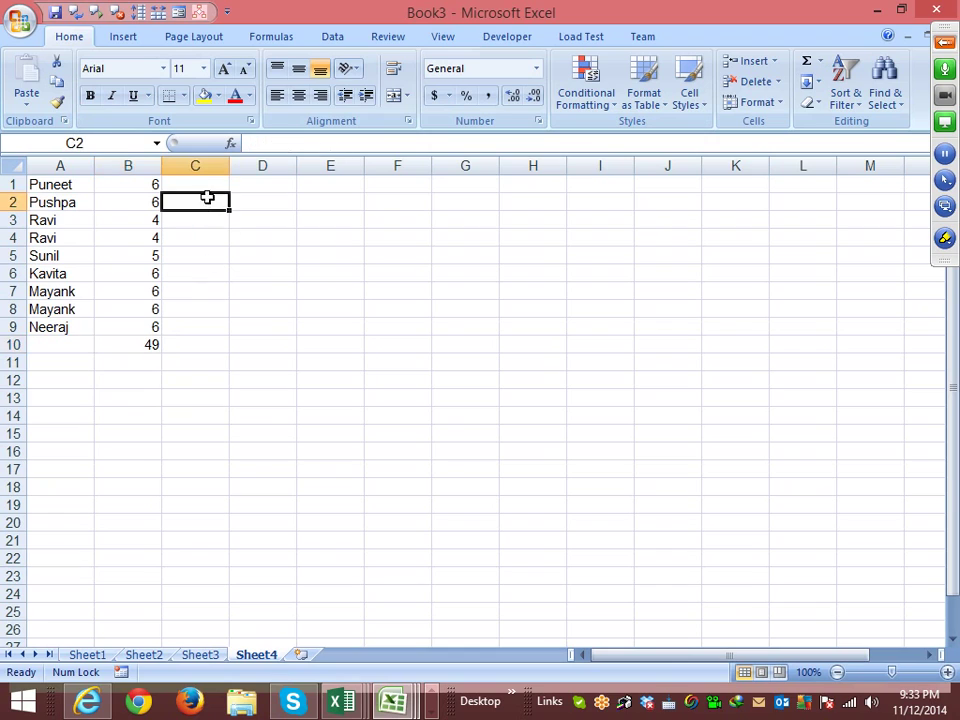
pyautogui.moveTo(150, 343); pyautogui.dragTo(146, 178)
pyautogui.press('Delete')
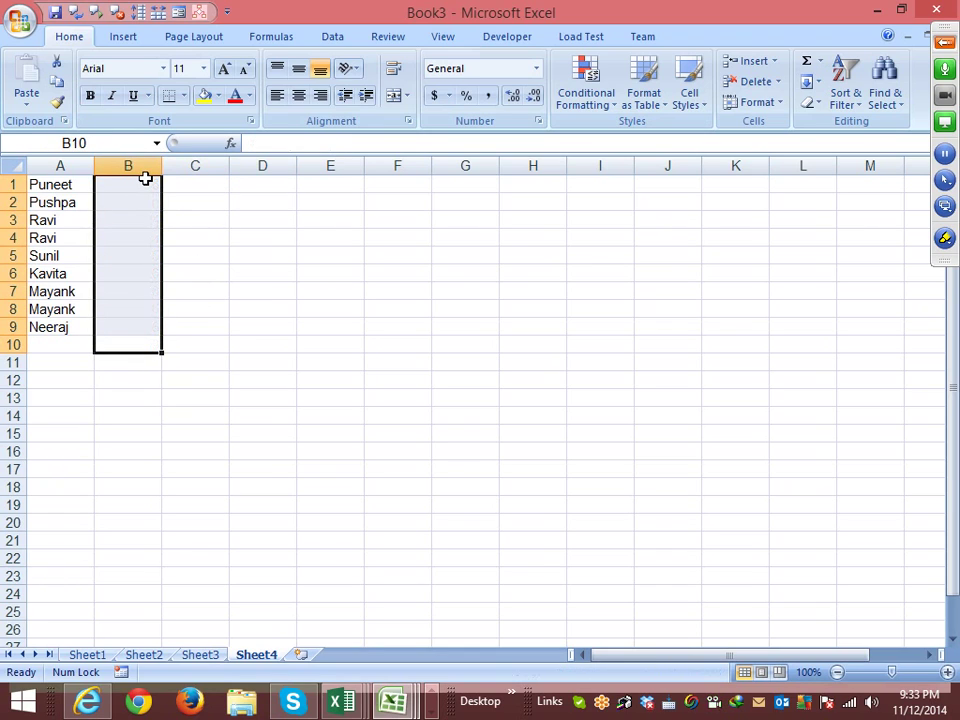
# Enter =SUM(LEN(A1:A9)) in C2 as a regular formula
pyautogui.press('Right')
pyautogui.hotkey('ctrl', 'Up')
pyautogui.press('Down')
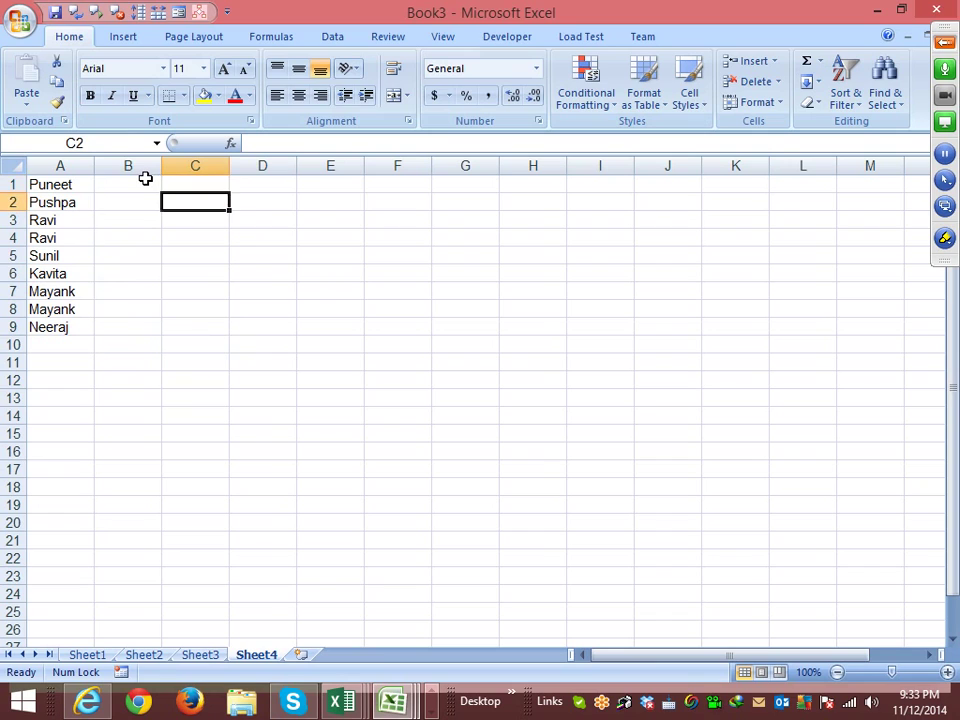
pyautogui.write('=sum')
pyautogui.press('Tab')
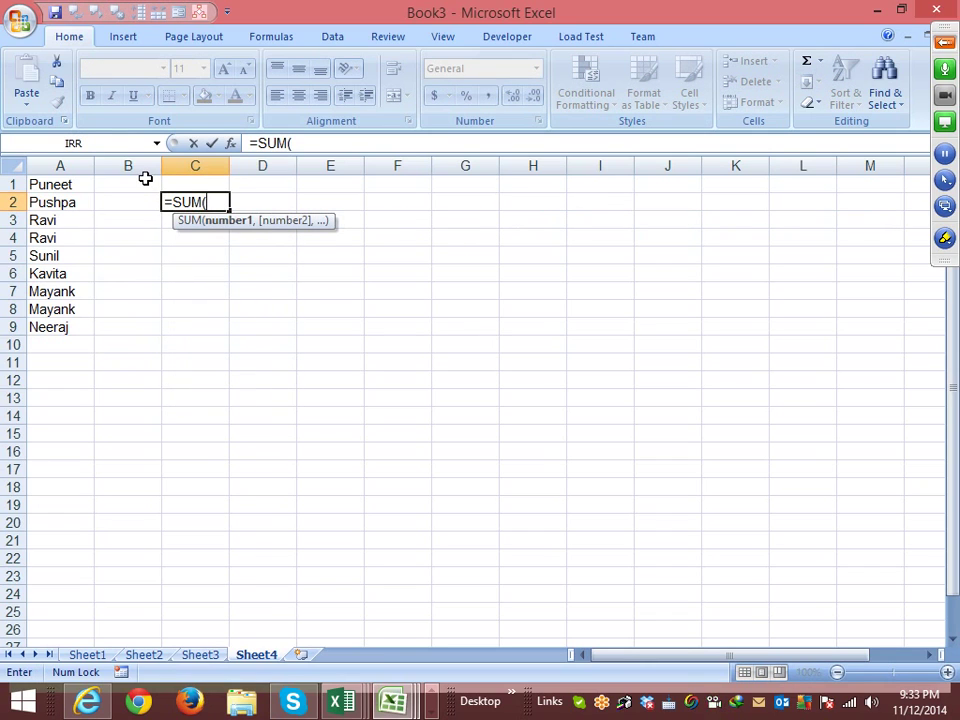
pyautogui.write('le')
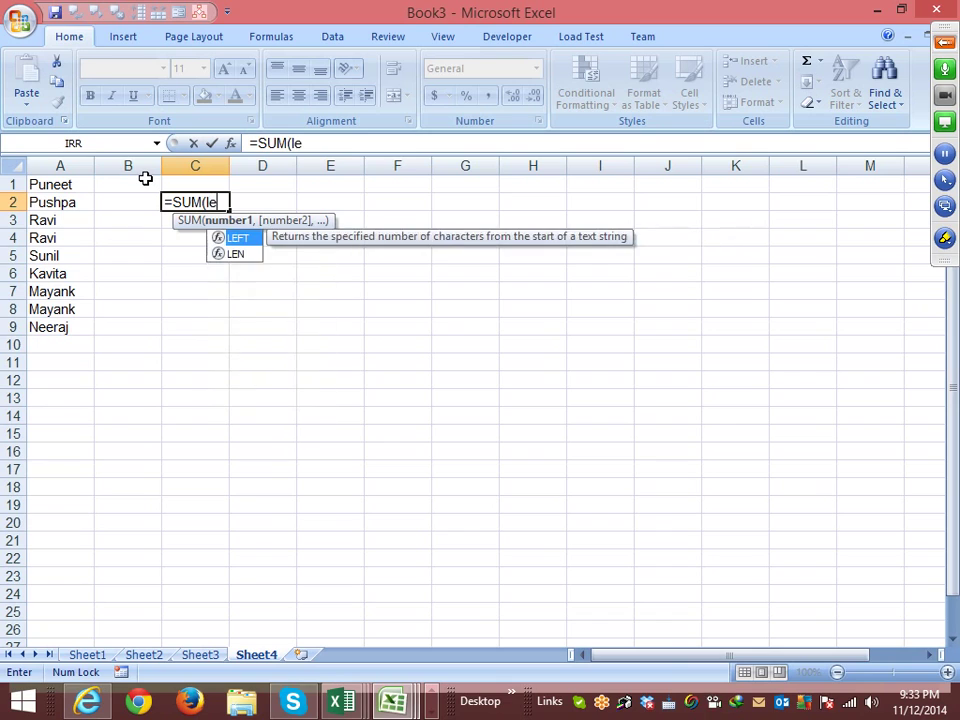
pyautogui.press('Down')
pyautogui.press('Tab')
pyautogui.press('Left')
pyautogui.press('Left')
pyautogui.press('Up')
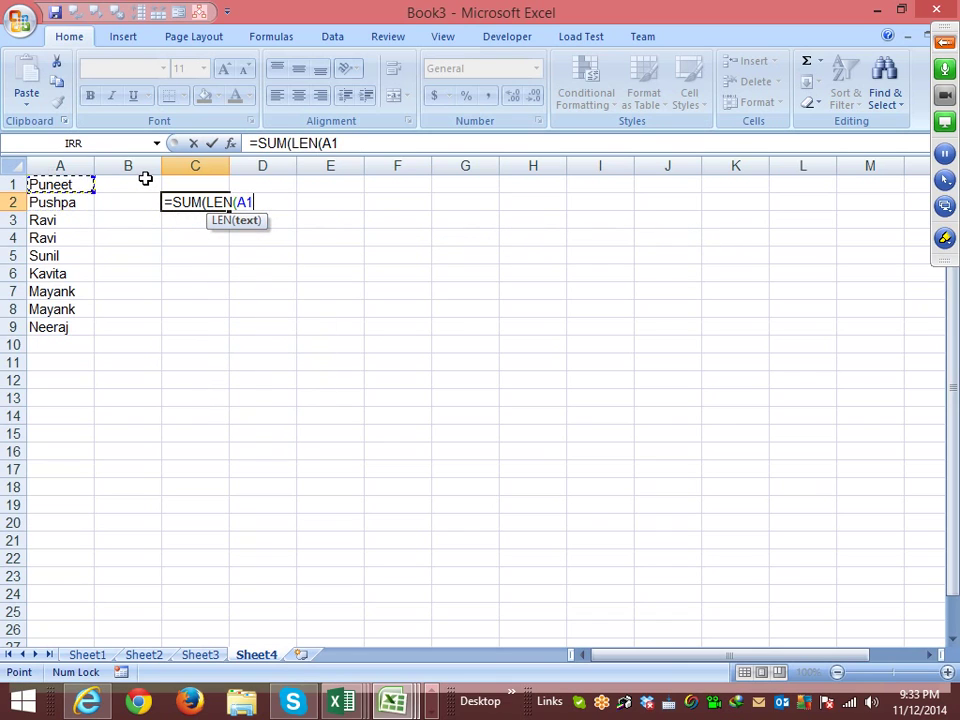
pyautogui.hotkey('shift', 'Down')
pyautogui.hotkey('shift', 'Down')
pyautogui.hotkey('shift', 'Down')
pyautogui.hotkey('shift', 'Down')
pyautogui.hotkey('shift', 'Down')
pyautogui.hotkey('shift', 'Down')
pyautogui.hotkey('shift', 'Down')
pyautogui.hotkey('shift', 'Down')
pyautogui.write(')')
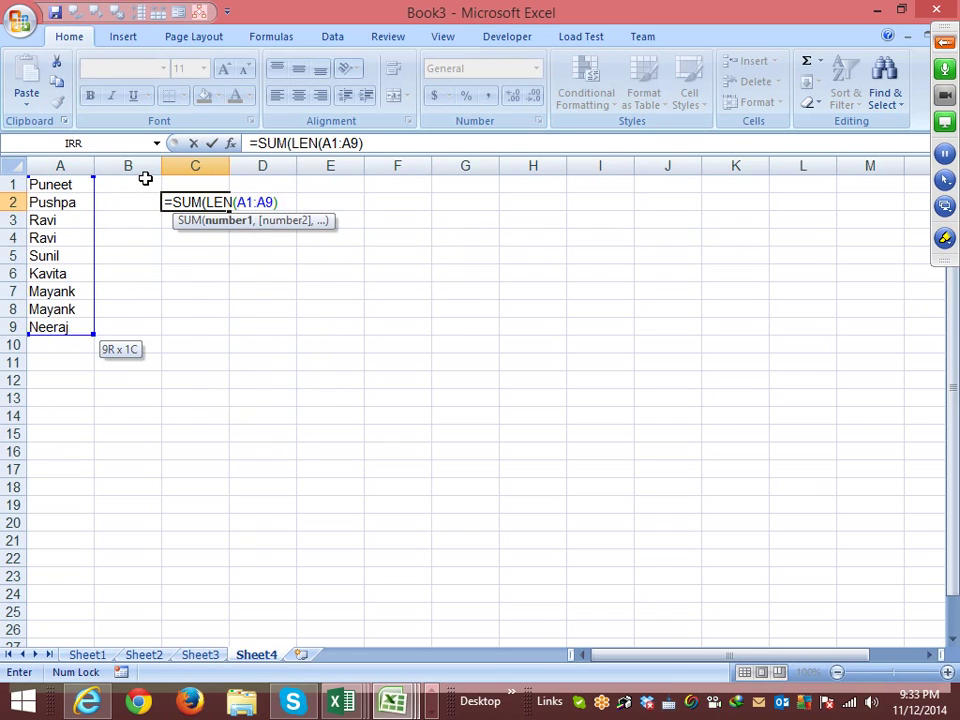
pyautogui.press('Return')
pyautogui.press('Return')
# Re-enter the SUM and LEN formula in C2 as an array formula
pyautogui.press('Up')
pyautogui.press('F2')
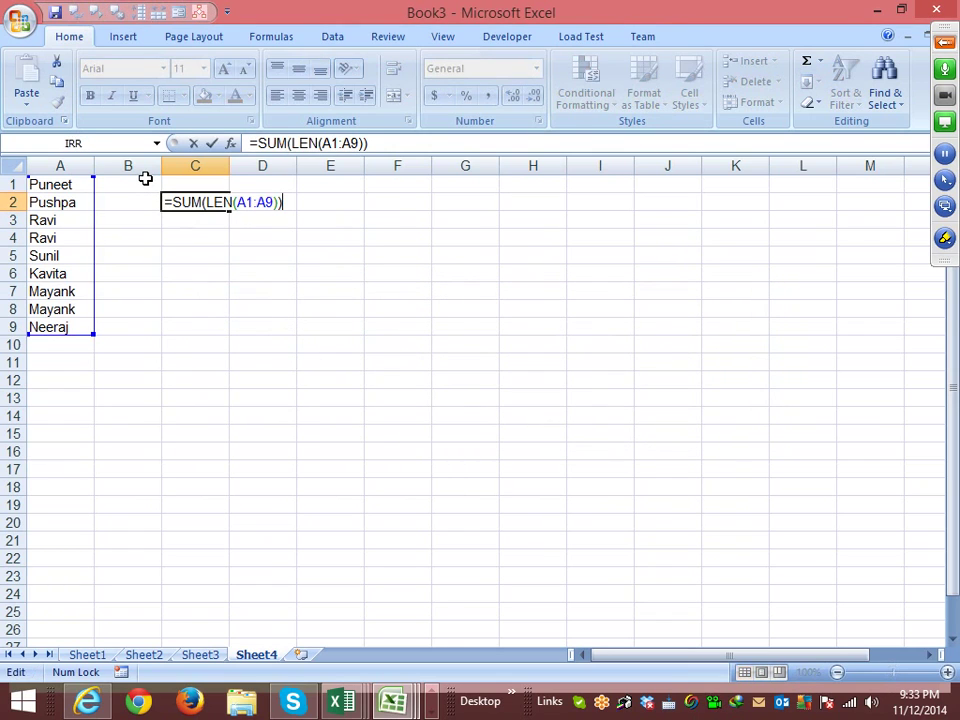
pyautogui.hotkey('ctrl', 'shift', 'Return')
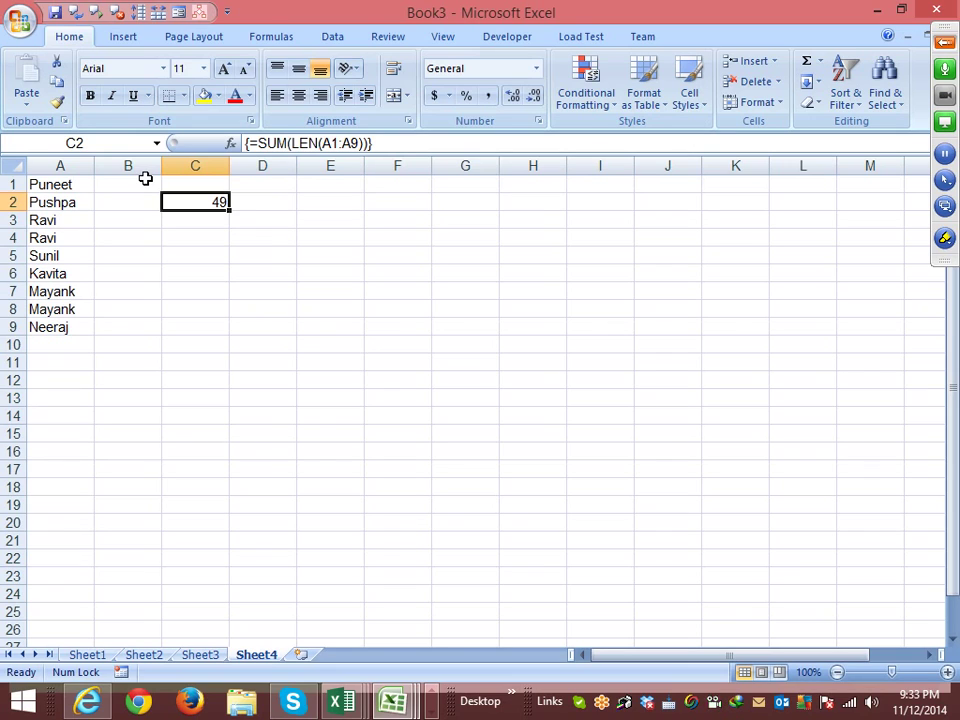
# Enter the label MAX Len Name in C4
pyautogui.press('Right')
pyautogui.press('Down')
pyautogui.press('Left')
pyautogui.press('Down')
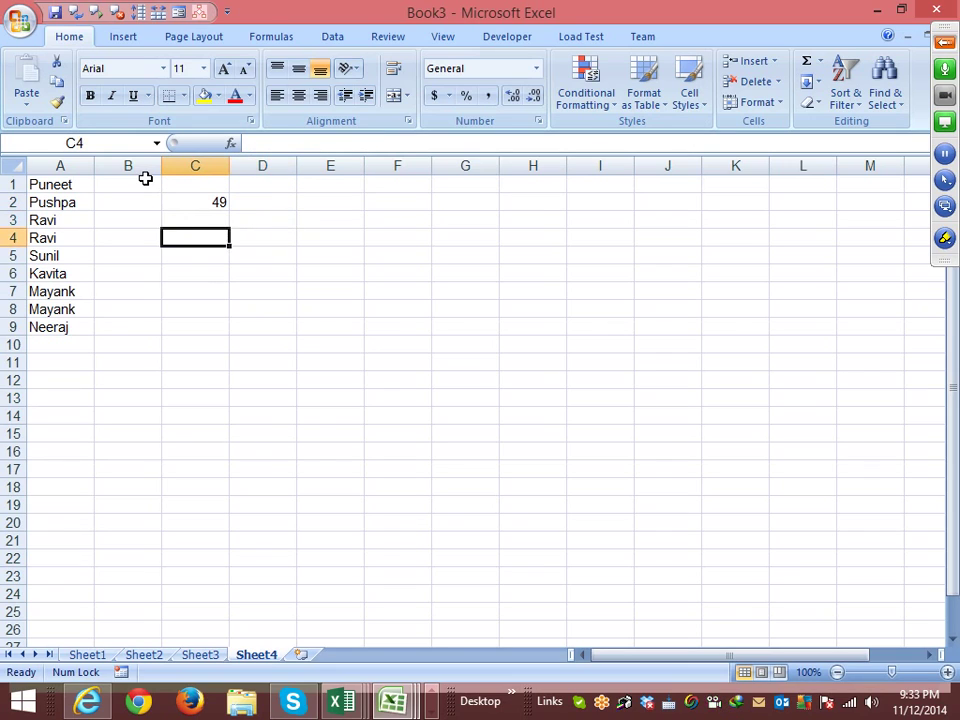
pyautogui.write('MAX Len NAme')
pyautogui.press('Return')
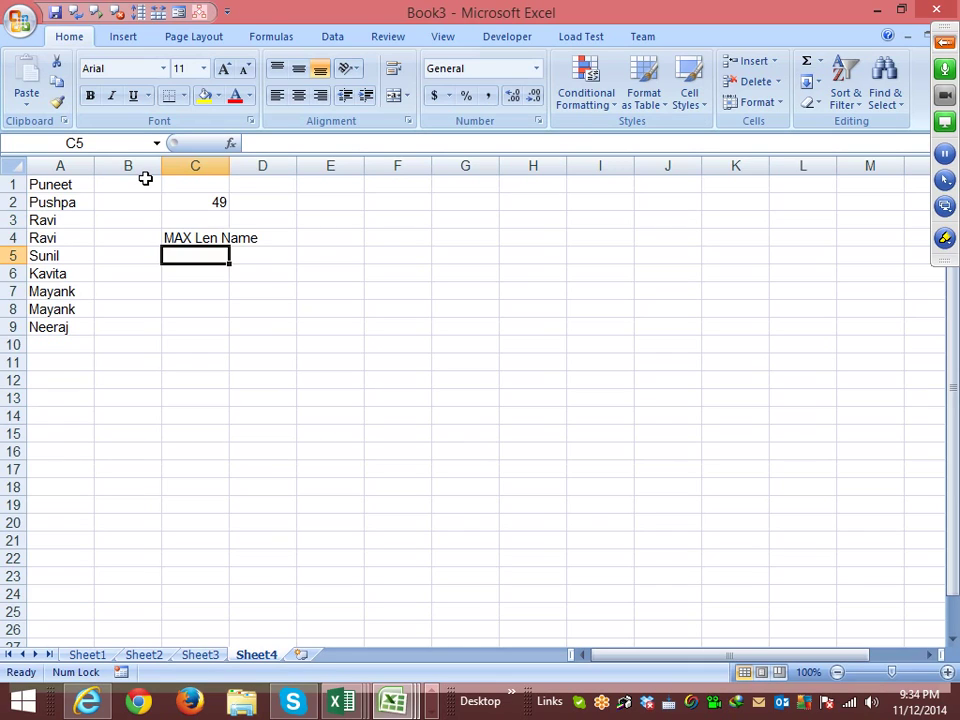
pyautogui.press('F2')
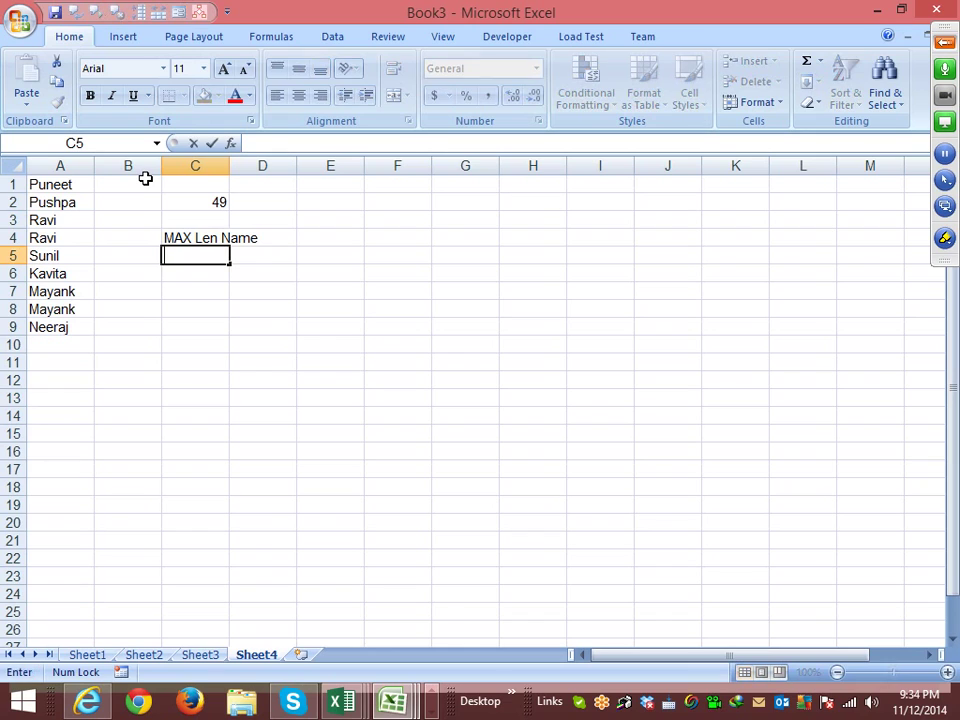
pyautogui.write('=')
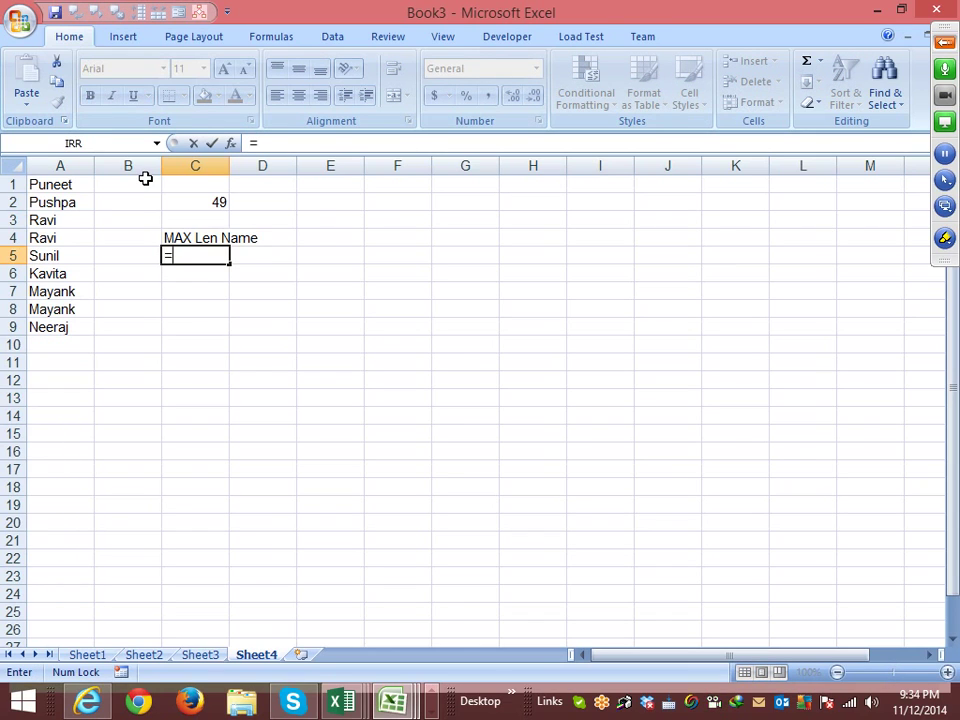
pyautogui.write('max')
pyautogui.press('Tab')
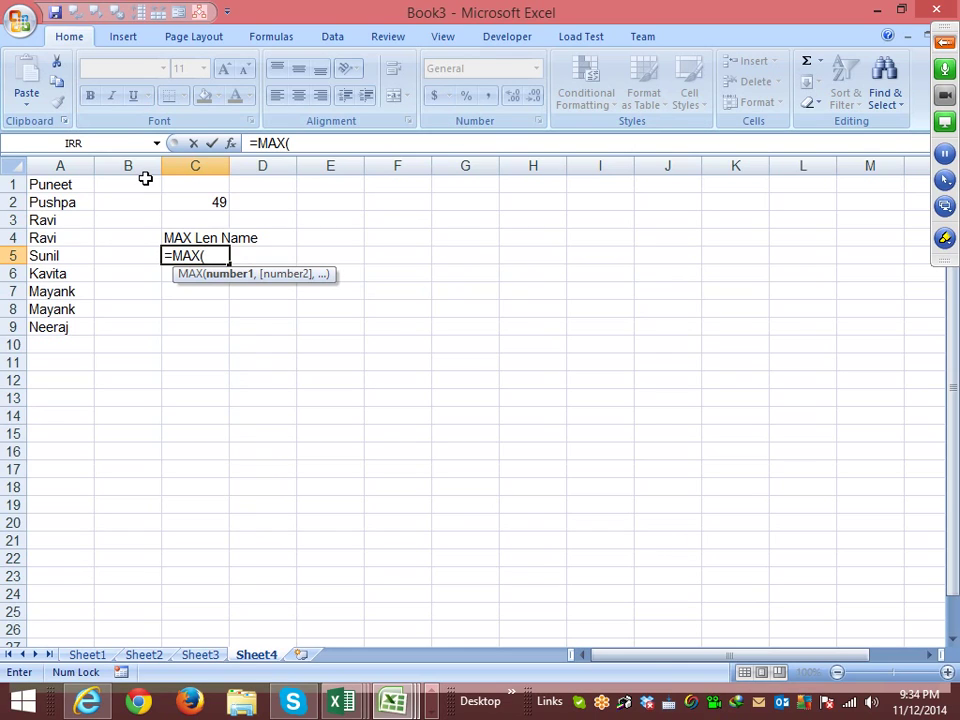
pyautogui.write('IF(')
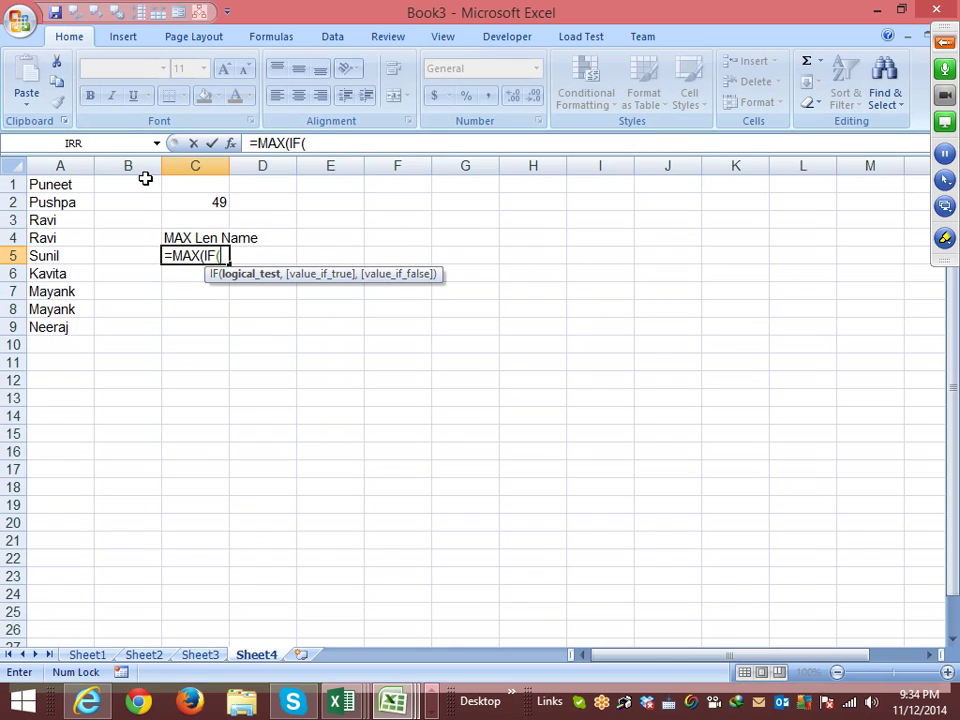
pyautogui.write('ma')
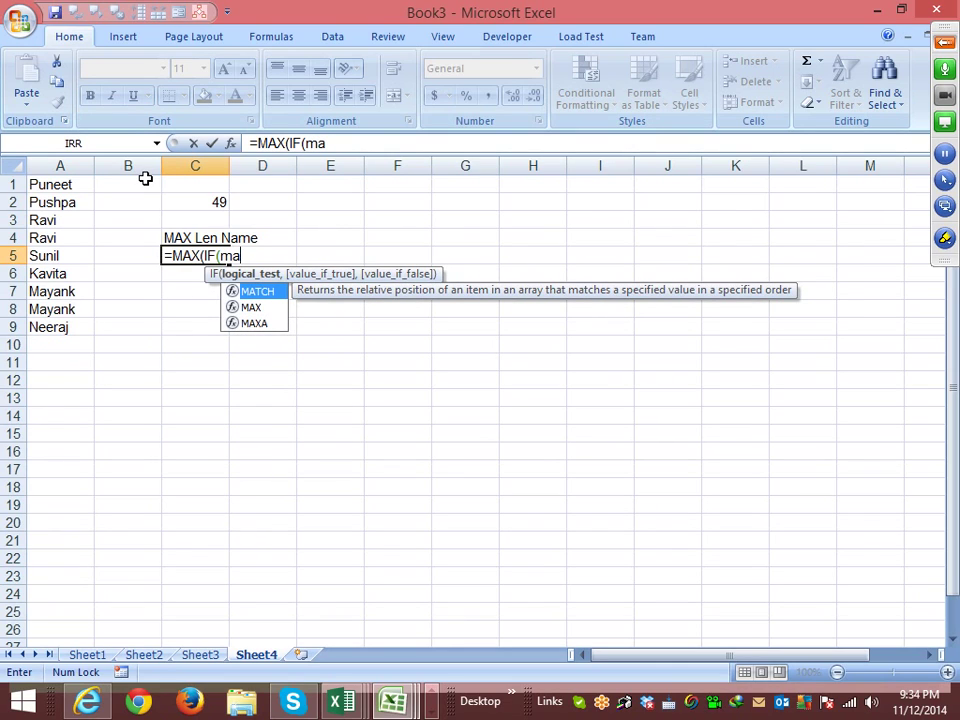
pyautogui.write('x')
pyautogui.press('Tab')
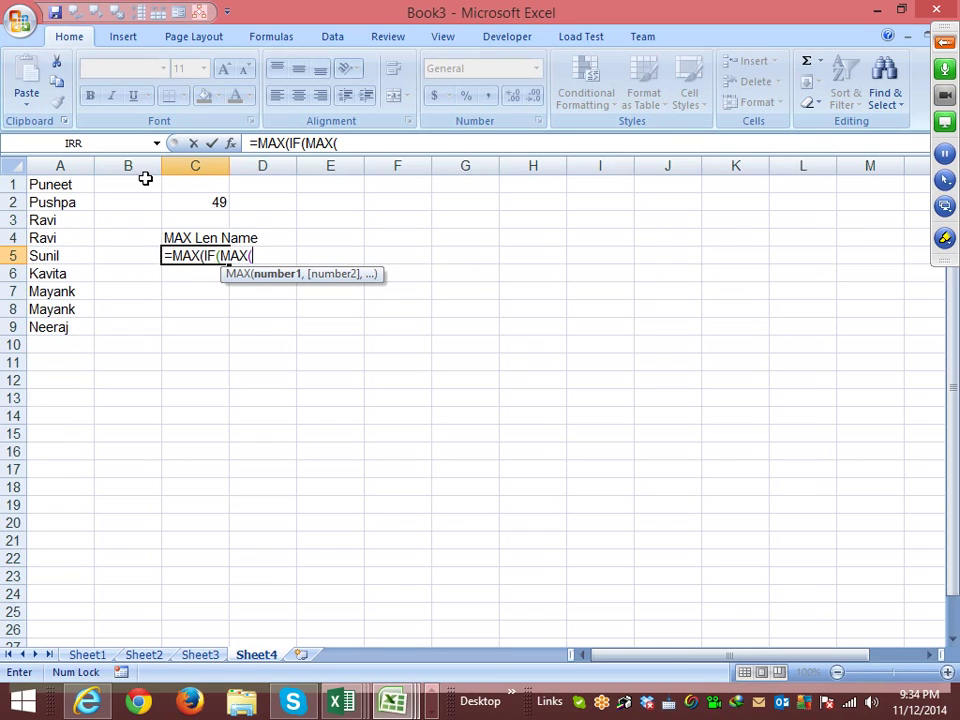
pyautogui.press('Escape')
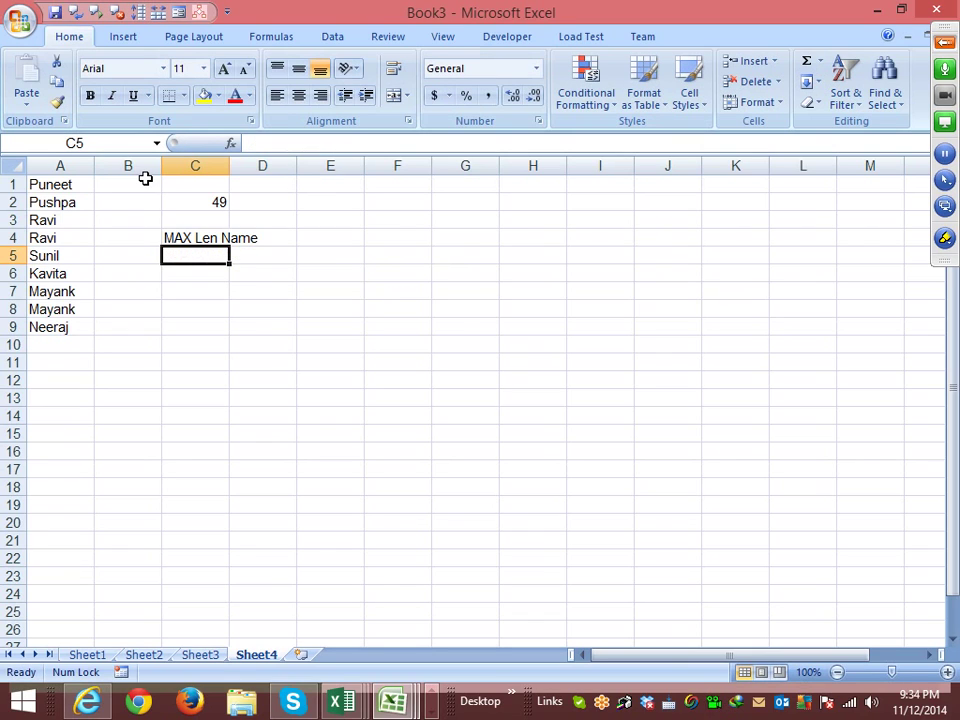
# Start a MATCH formula in C5 with MAX(LEN(A1:A9)) as its lookup value
pyautogui.write('=')
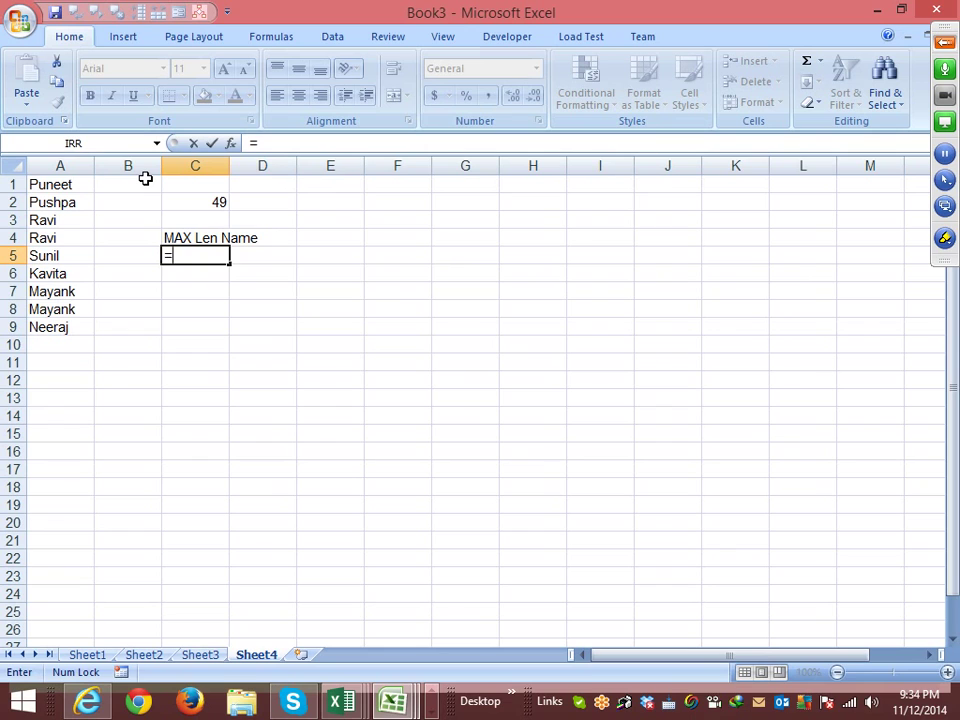
pyautogui.write('ma')
pyautogui.press('Tab')
pyautogui.press('Return')
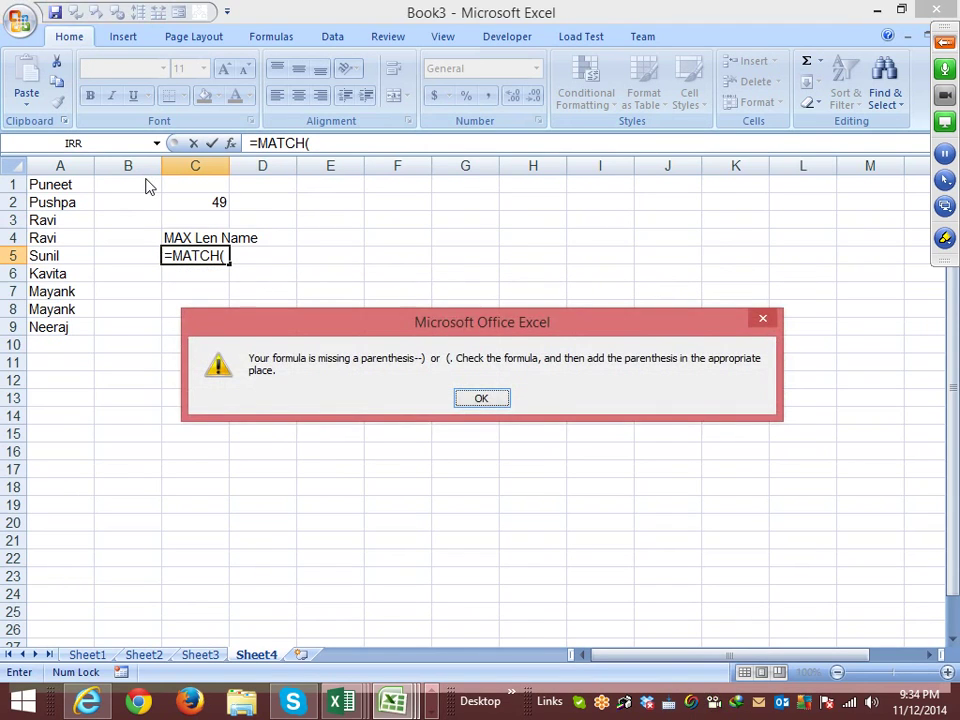
pyautogui.press('Return')
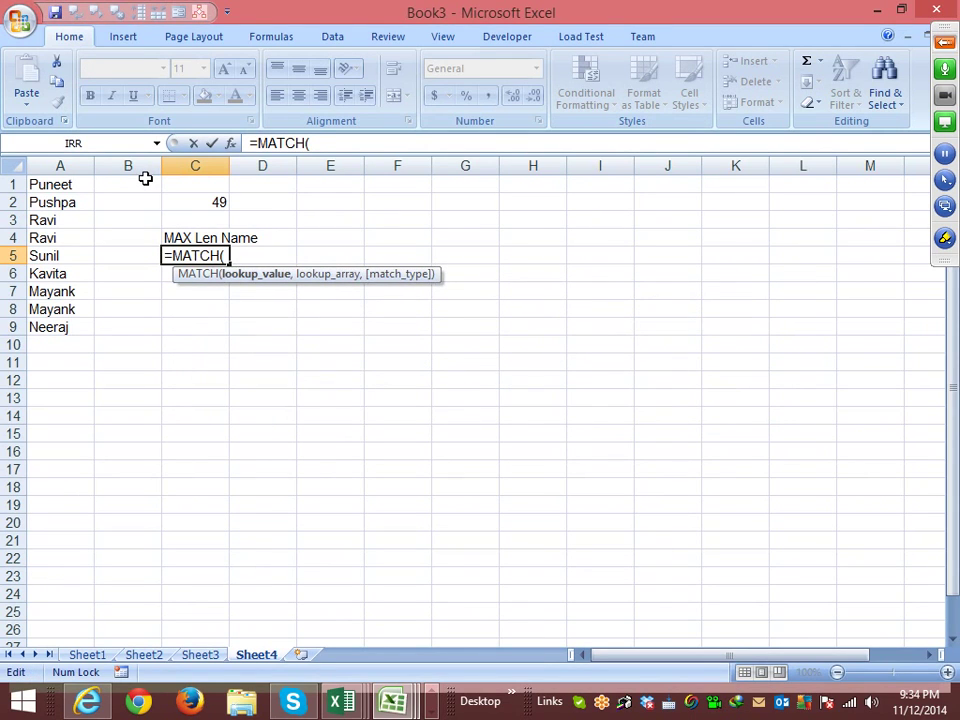
pyautogui.write('max')
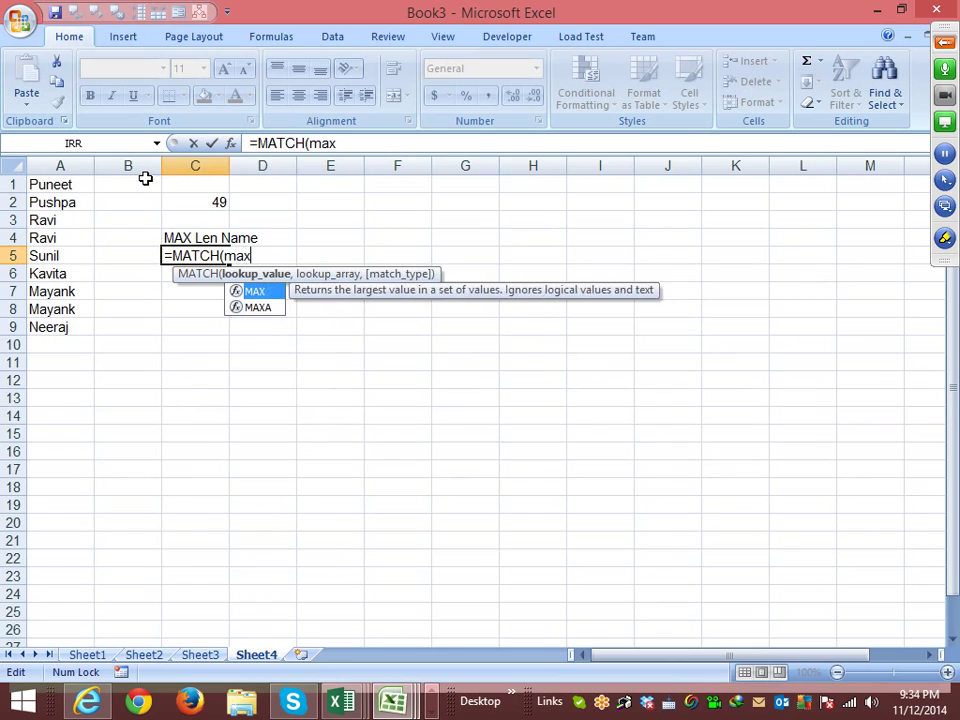
pyautogui.press('Tab')
pyautogui.write('len')
pyautogui.press('Tab')
pyautogui.press('Left')
pyautogui.press('Left')
pyautogui.press('Left')
pyautogui.press('Right')
pyautogui.press('Right')
pyautogui.press('Right')
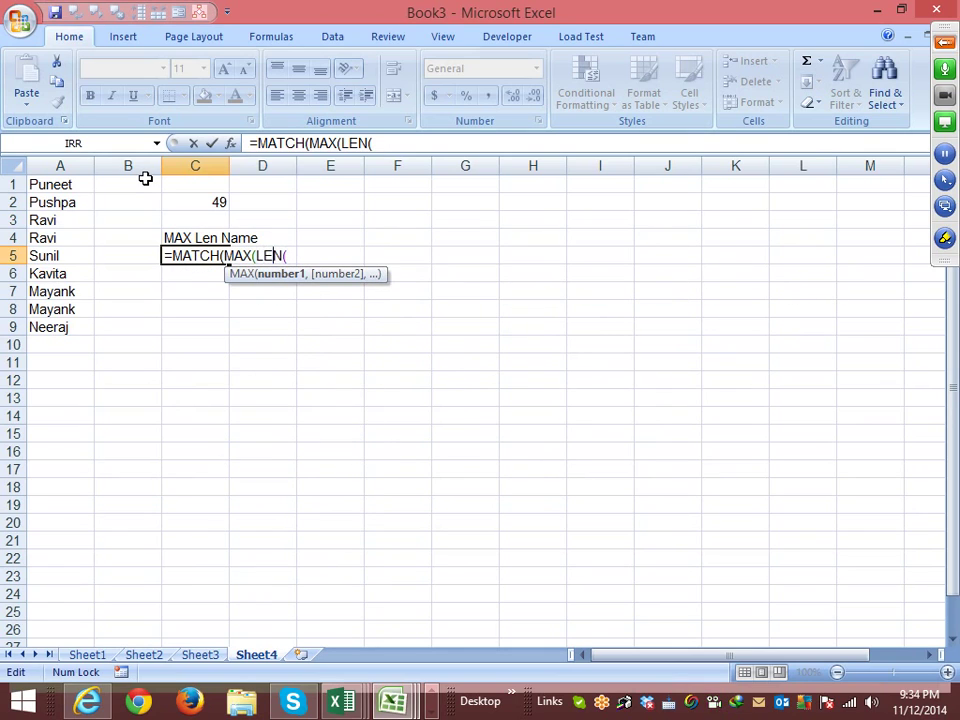
pyautogui.moveTo(64, 184); pyautogui.dragTo(60, 328)
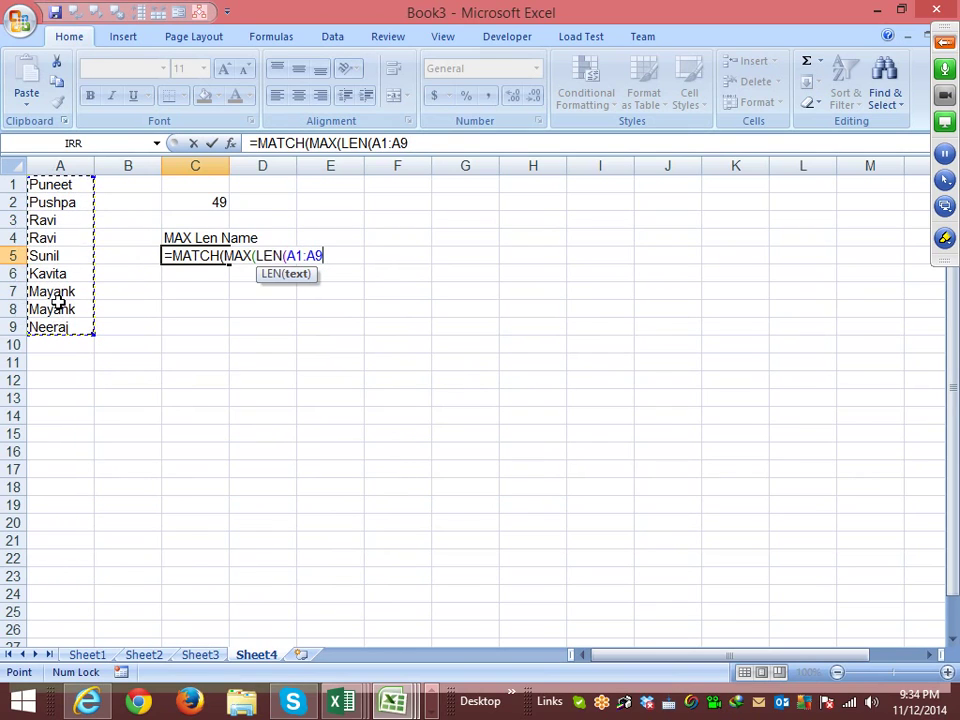
pyautogui.write(')')
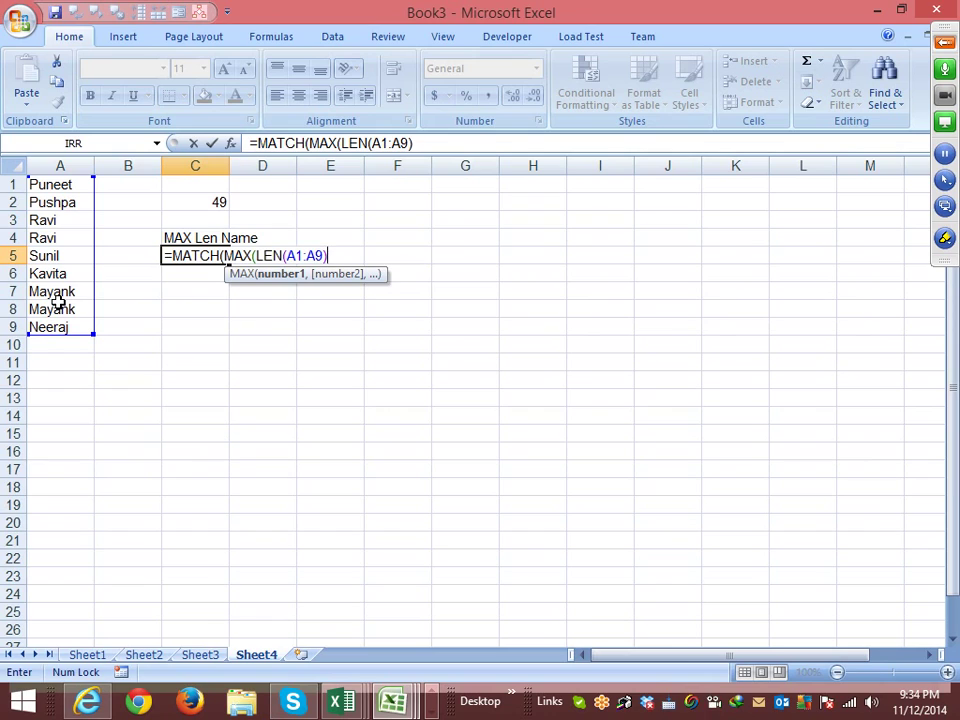
pyautogui.write('),')
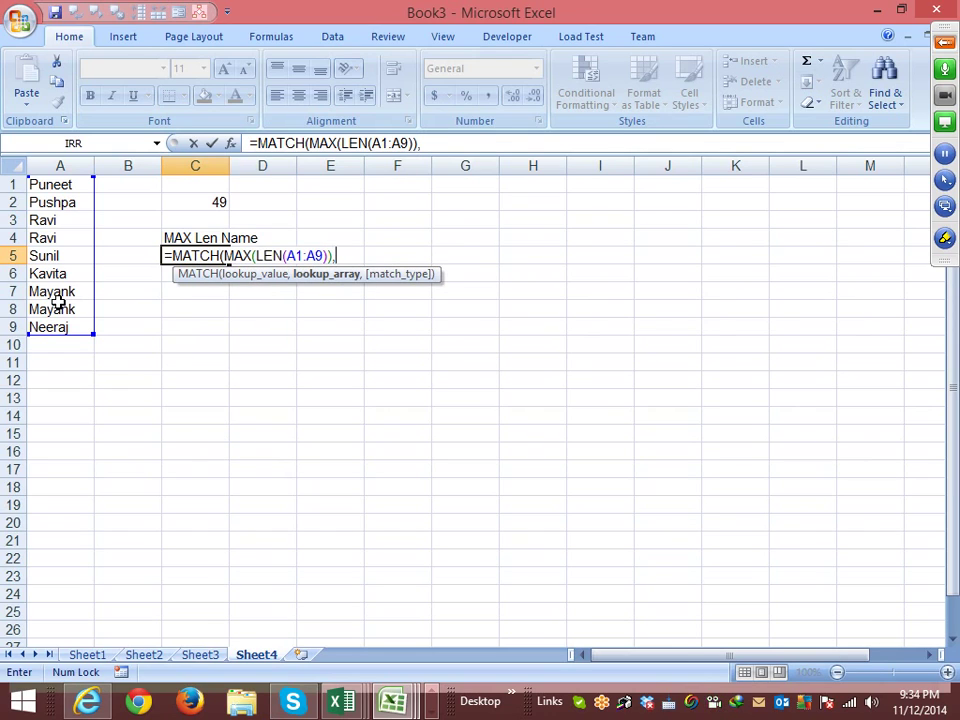
# Complete the MATCH formula in C5 with LEN(A1:A9) as the lookup array and 0 as the match type
pyautogui.write('le')
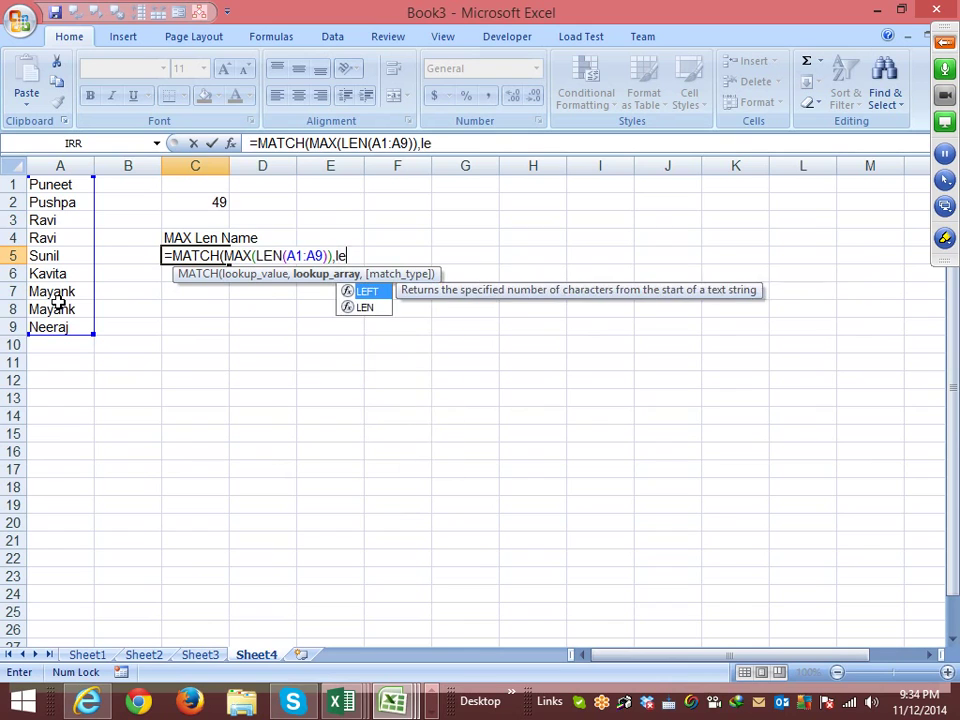
pyautogui.write('n')
pyautogui.press('Tab')
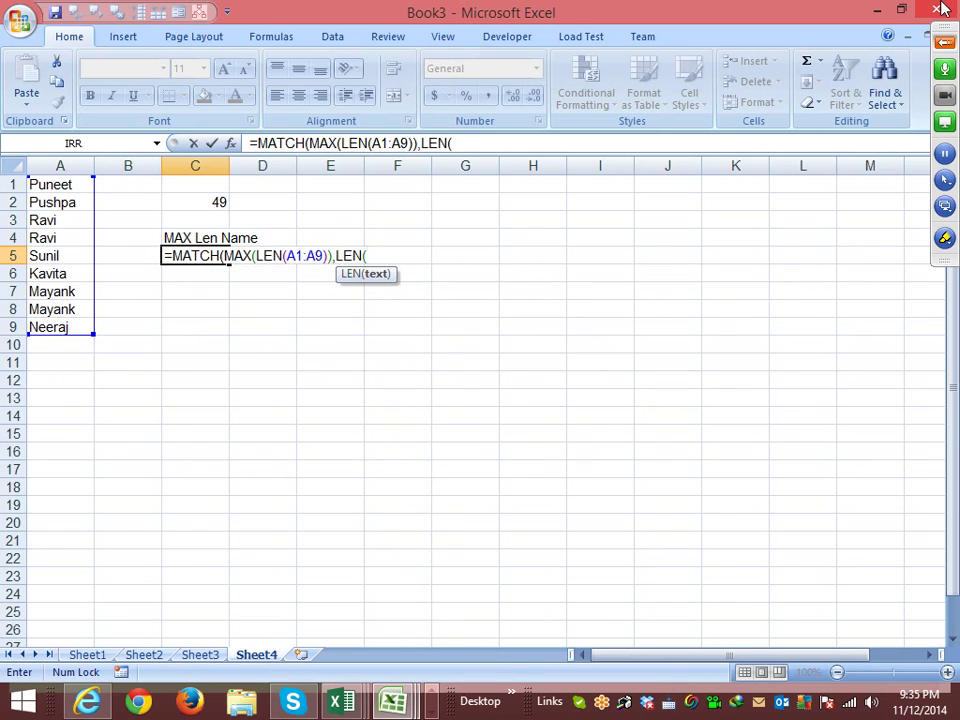
pyautogui.moveTo(69, 186); pyautogui.dragTo(70, 322)
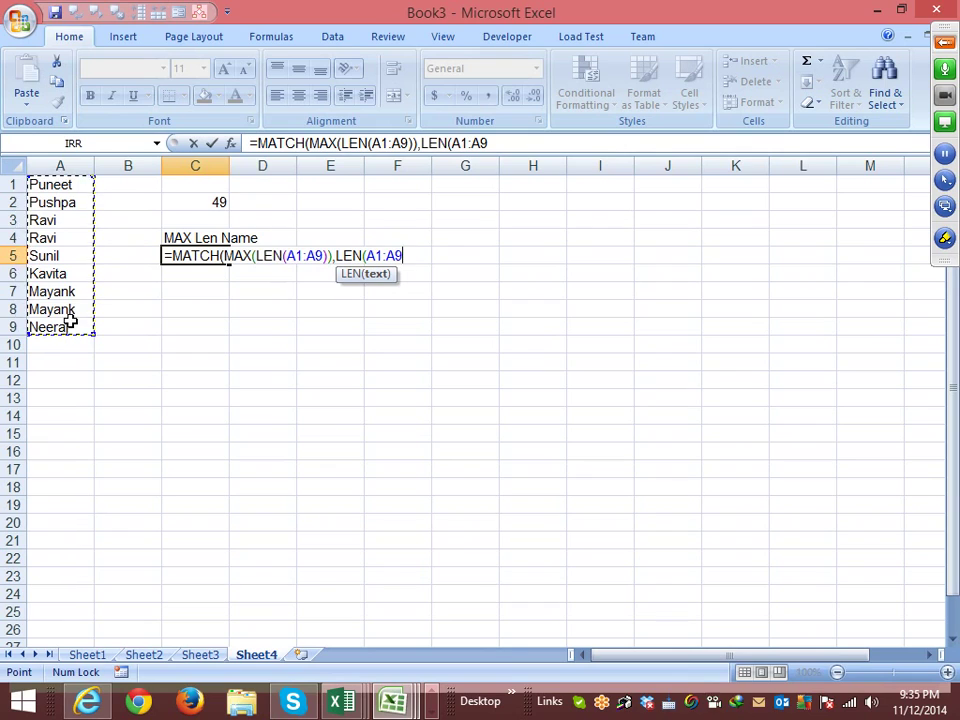
pyautogui.write(')')
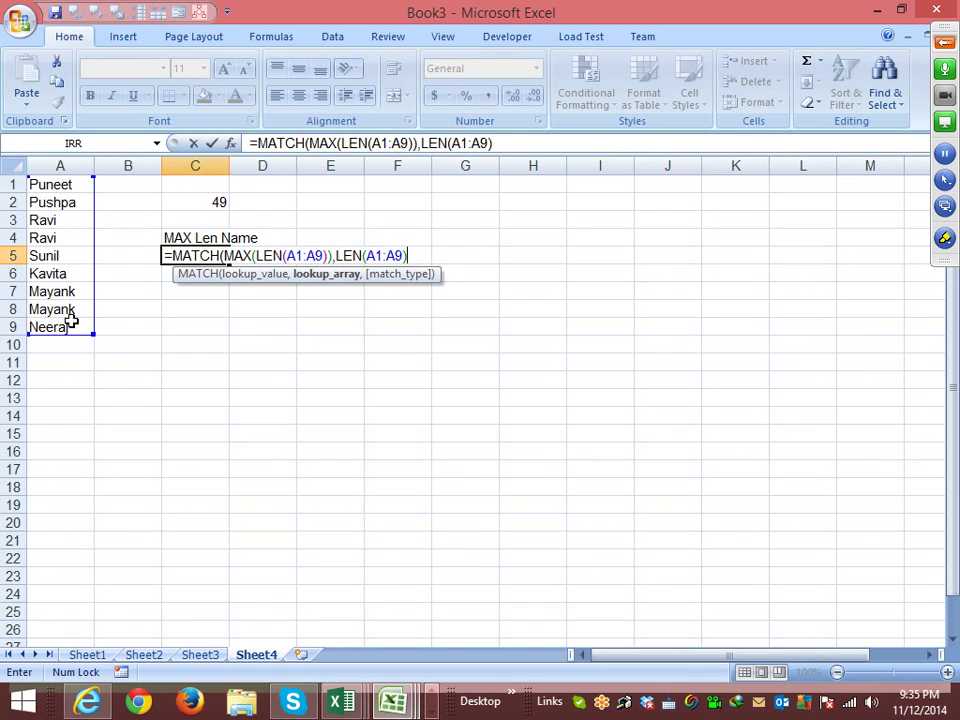
pyautogui.write(',0')
pyautogui.press('Return')
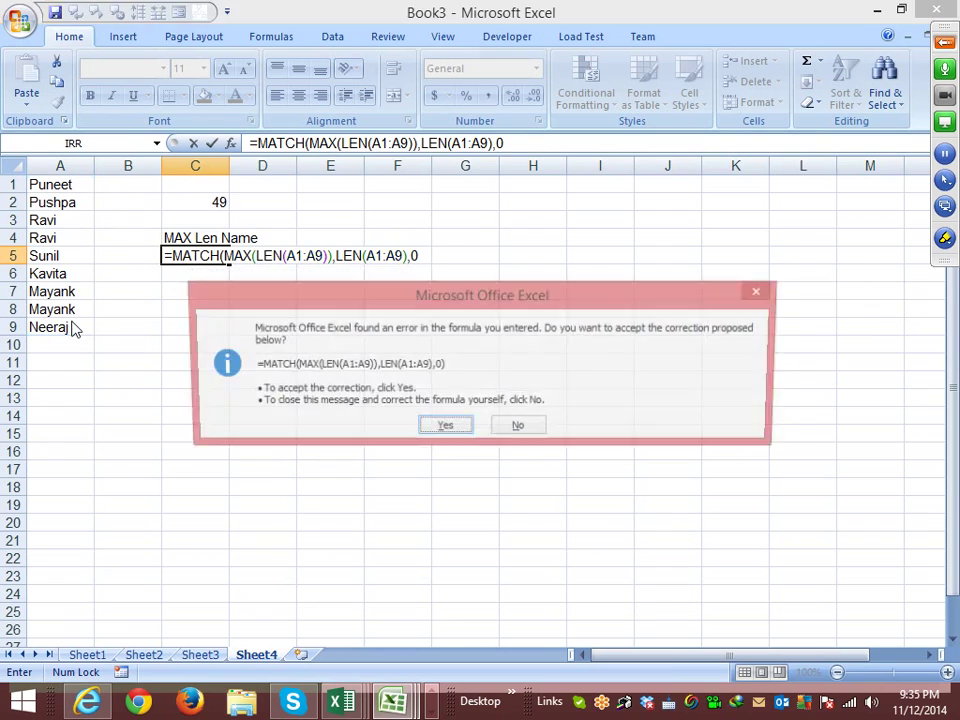
pyautogui.press('Return')
# Re-enter the MATCH formula in C5 as an array formula
pyautogui.press('Up')
pyautogui.press('F2')
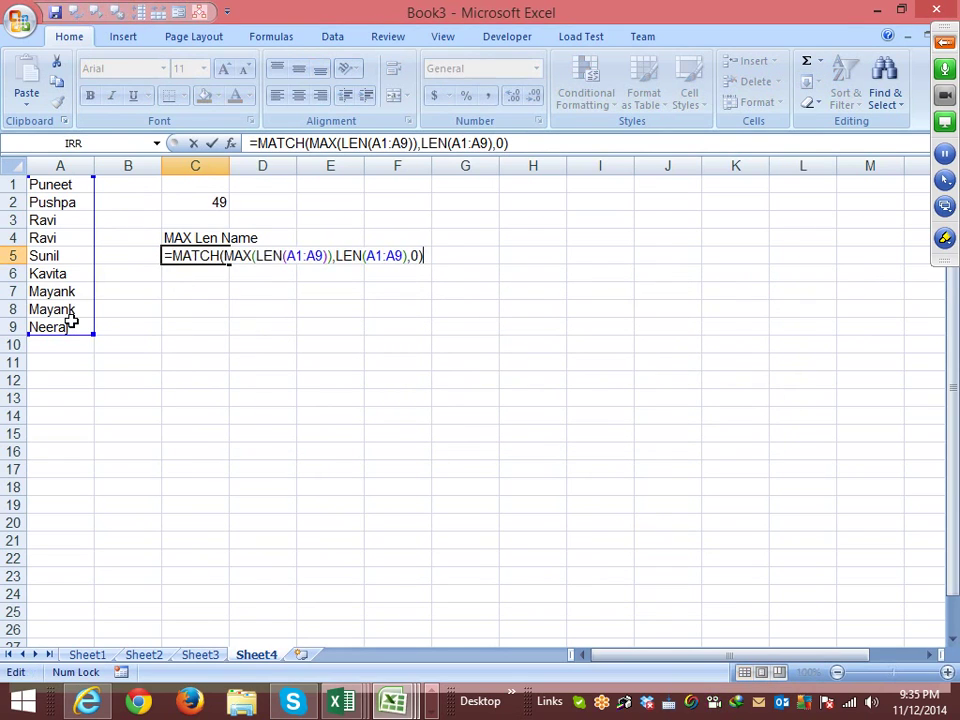
pyautogui.hotkey('ctrl', 'shift', 'Return')
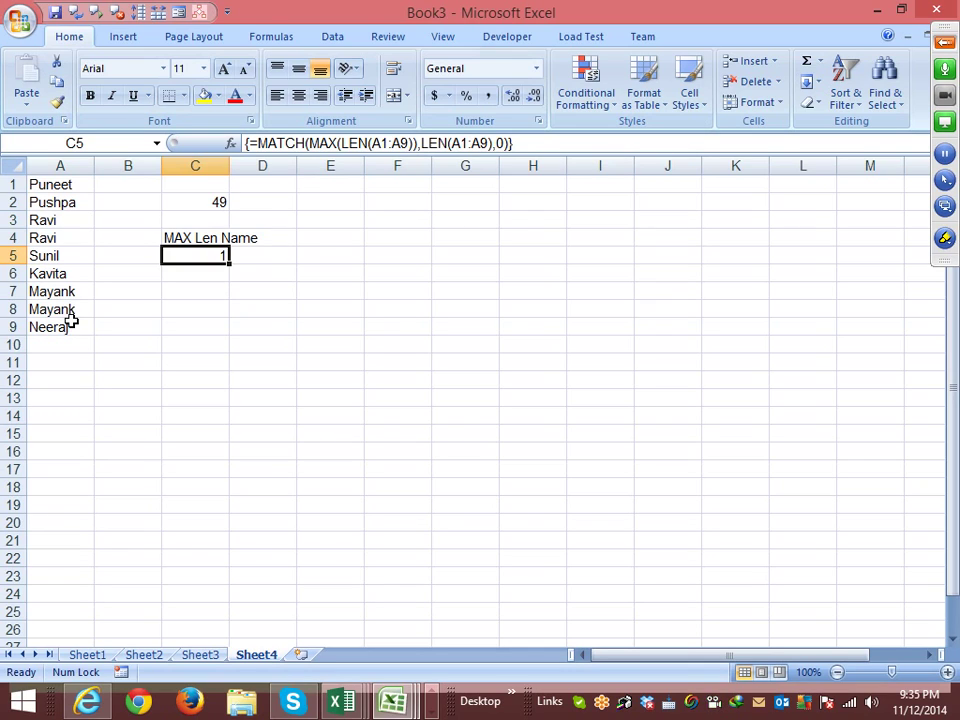
# Lengthen the name in A3 by adding a surname after the first name
pyautogui.doubleClick(78, 218)
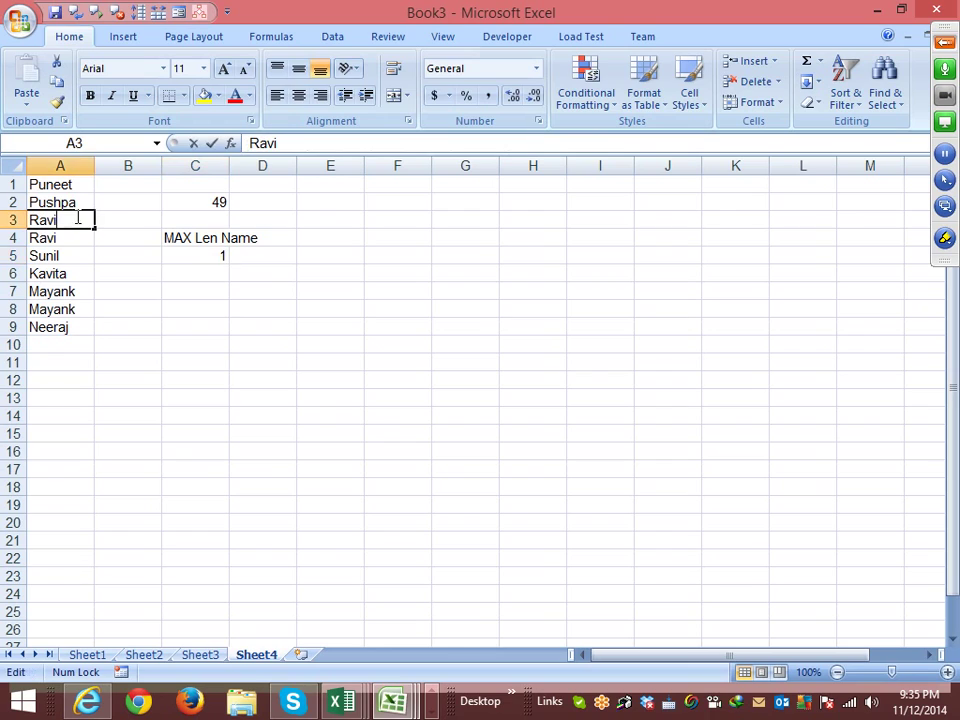
pyautogui.write('varma')
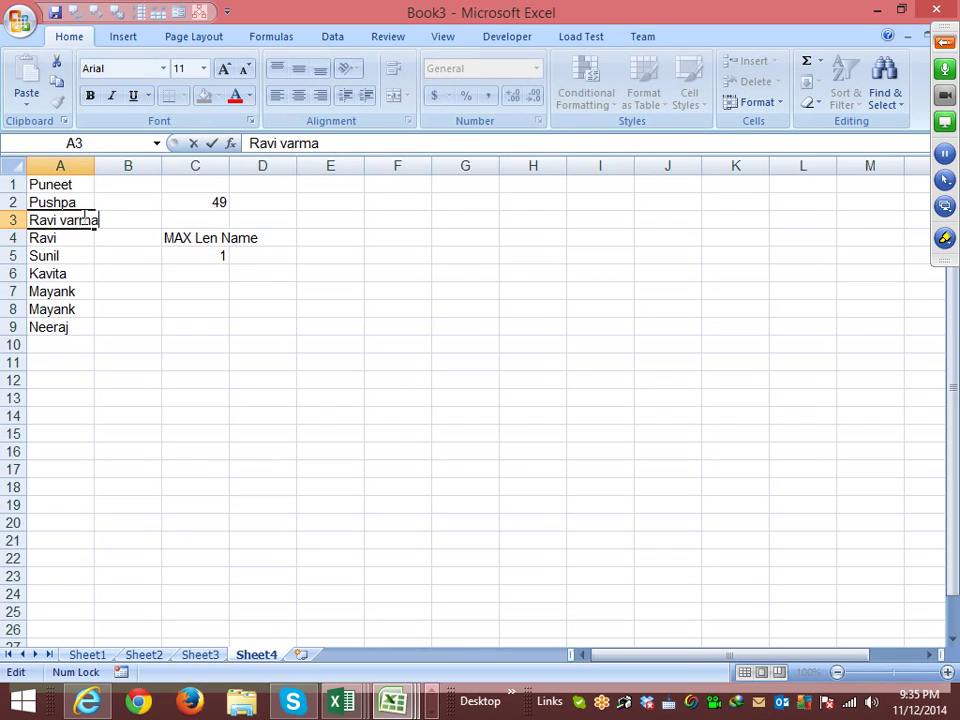
pyautogui.press('Return')
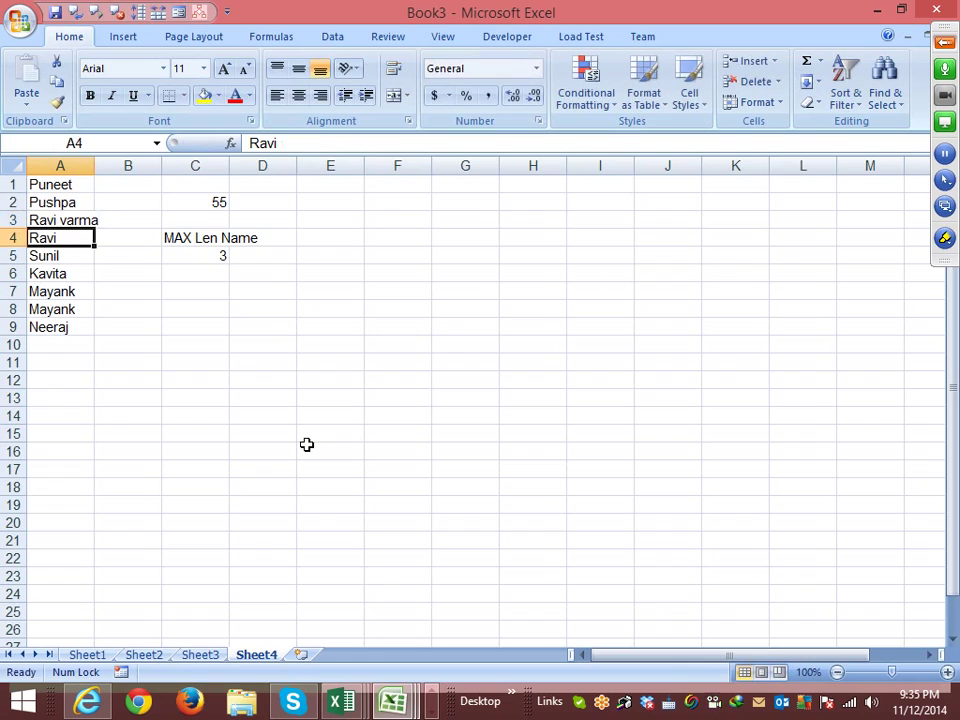
# Enter =INDEX(A1:A9,C5) in D5 to return the longest name from the list
pyautogui.press('Right')
pyautogui.press('Right')
pyautogui.press('Down')
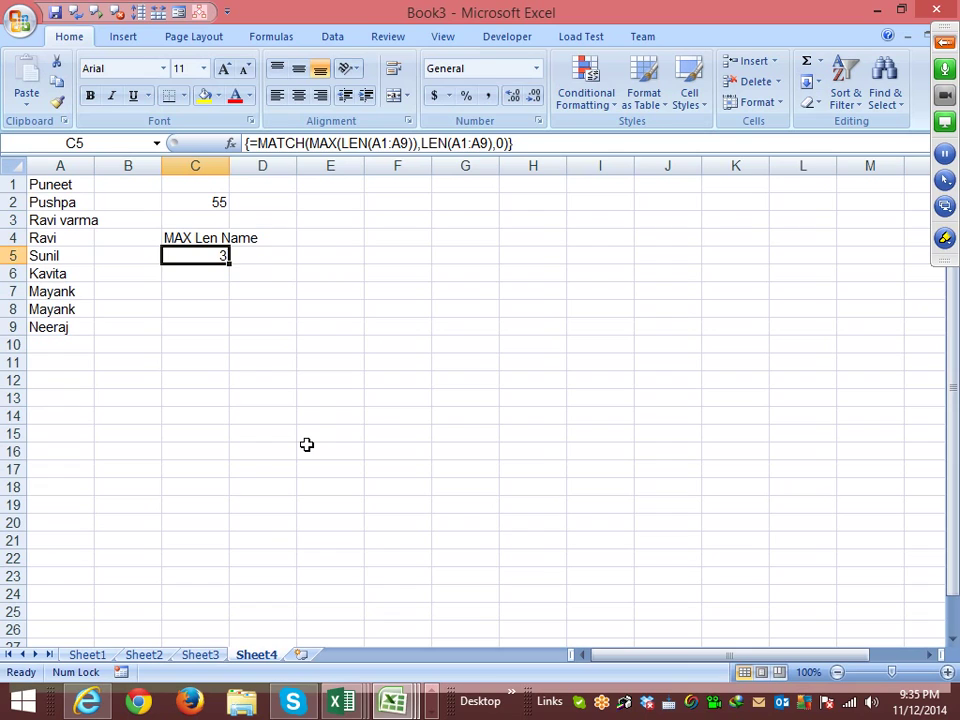
pyautogui.press('Right')
pyautogui.write('=')
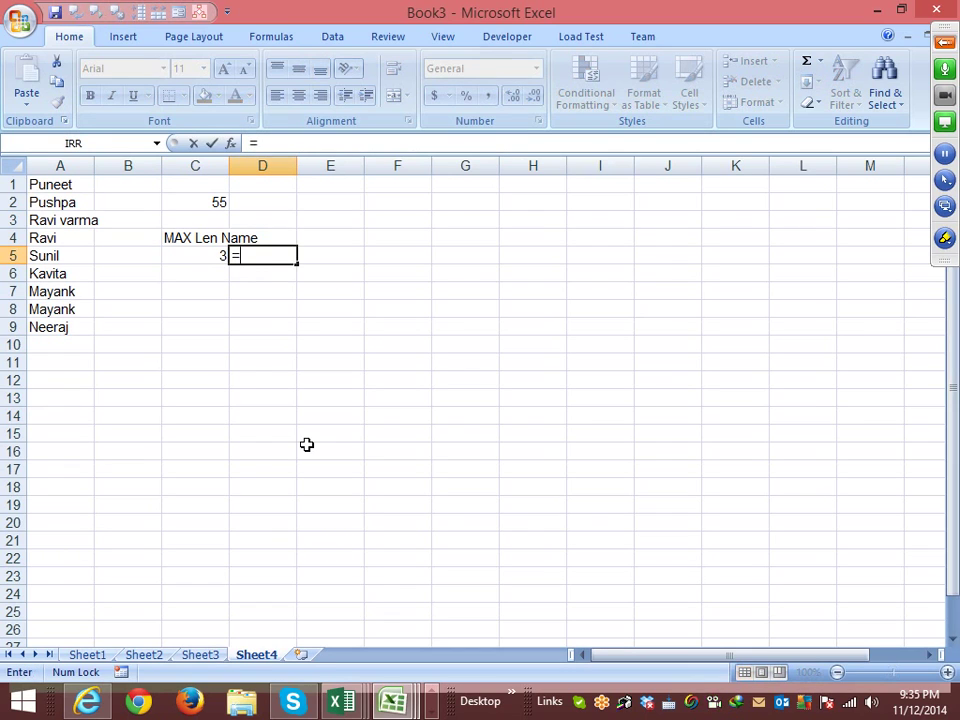
pyautogui.write('i')
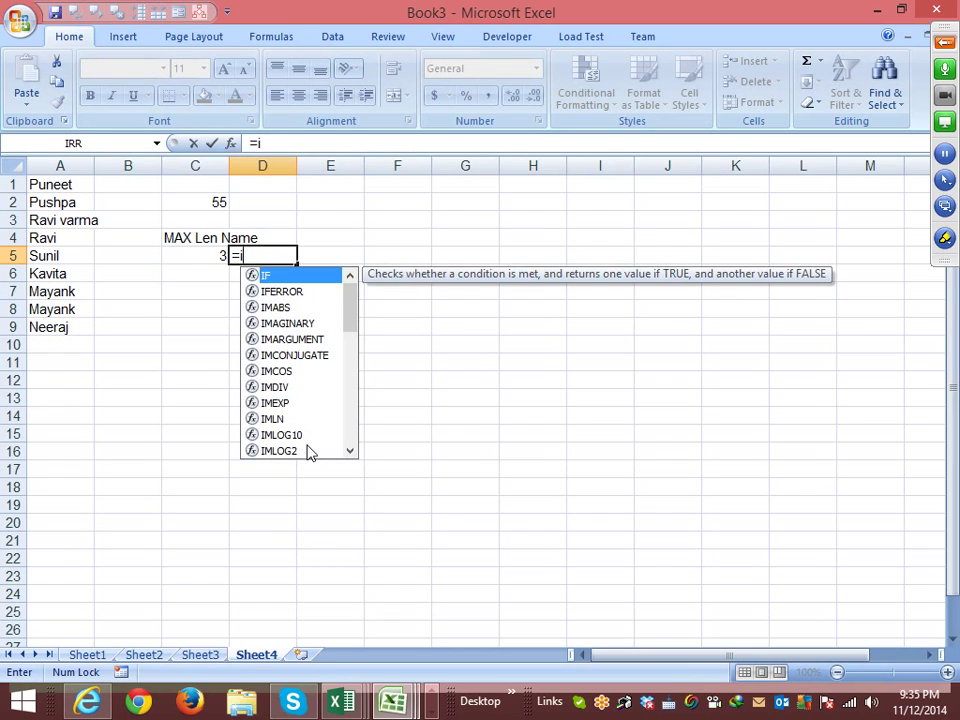
pyautogui.press('BackSpace')
pyautogui.write('ind')
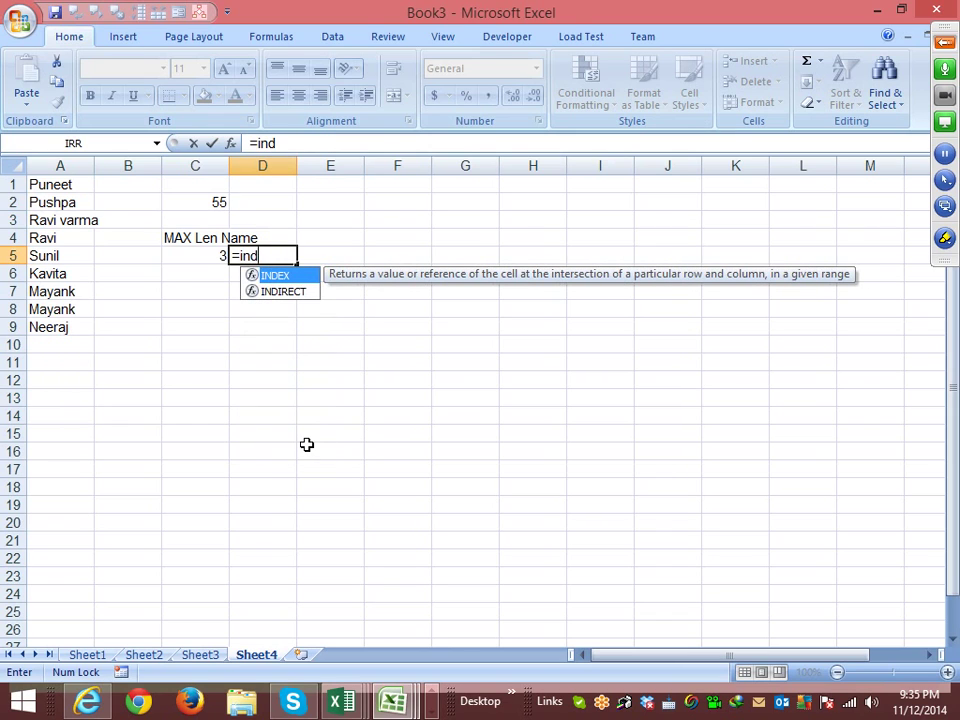
pyautogui.press('Tab')
pyautogui.press('Left')
pyautogui.press('Left')
pyautogui.press('Left')
pyautogui.press('Up')
pyautogui.press('Up')
pyautogui.press('Up')
pyautogui.press('Up')
pyautogui.hotkey('shift', 'Down')
pyautogui.hotkey('shift', 'Down')
pyautogui.hotkey('shift', 'Down')
pyautogui.hotkey('shift', 'Down')
pyautogui.hotkey('shift', 'Down')
pyautogui.hotkey('shift', 'Down')
pyautogui.hotkey('shift', 'Down')
pyautogui.hotkey('shift', 'Down')
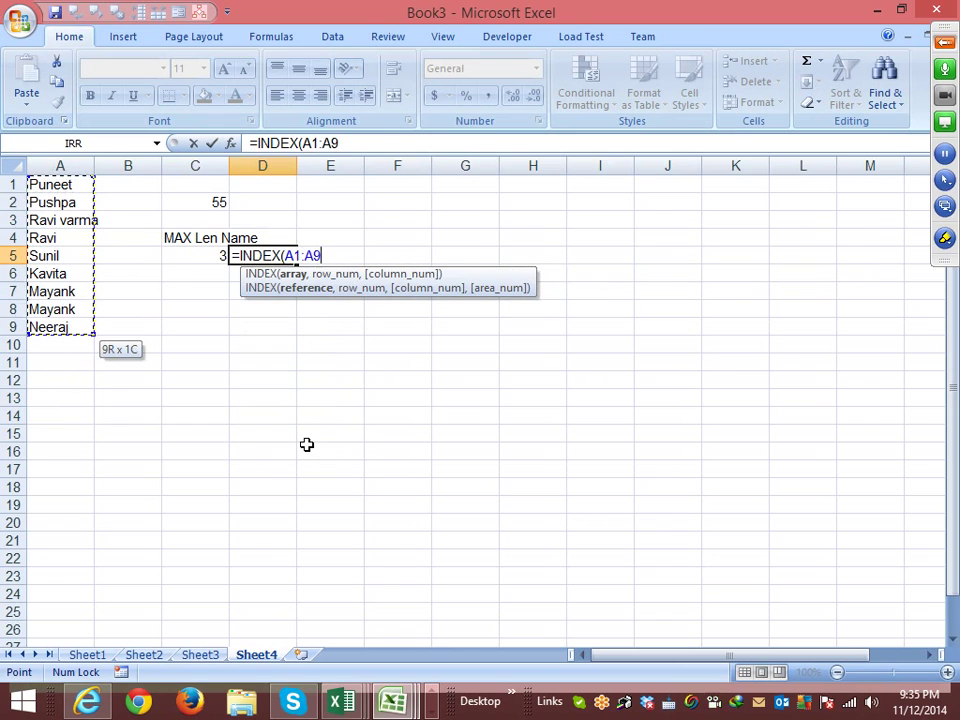
pyautogui.write(',')
pyautogui.press('Left')
pyautogui.press('Return')
pyautogui.press('Up')
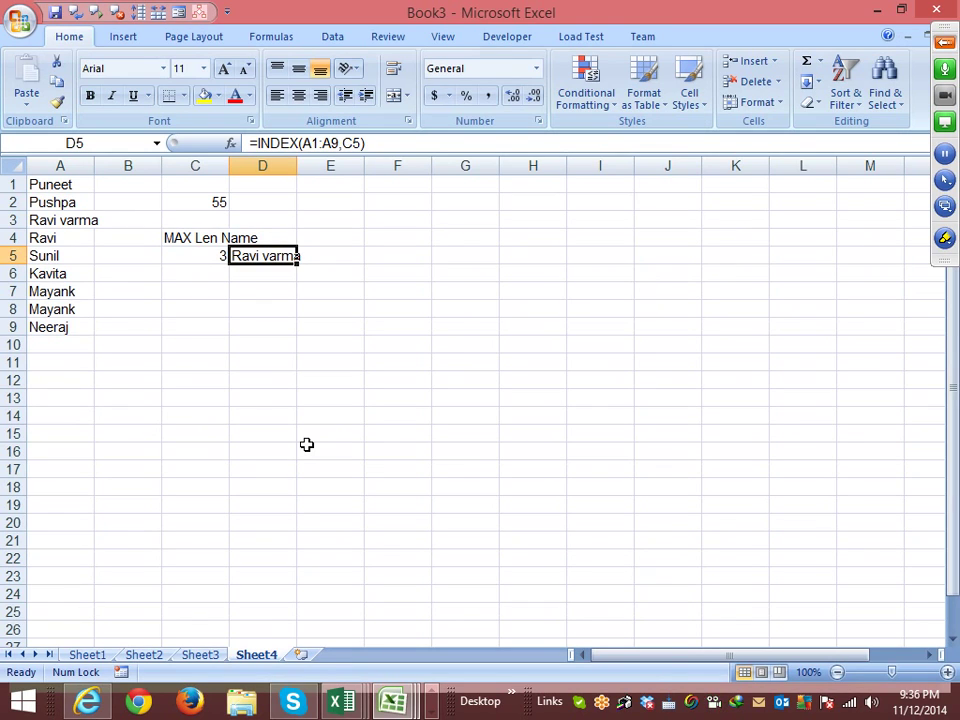
# Evaluate the array formula in C5 stage by stage through to its final result, and check A3 against D5
pyautogui.click(215, 258)
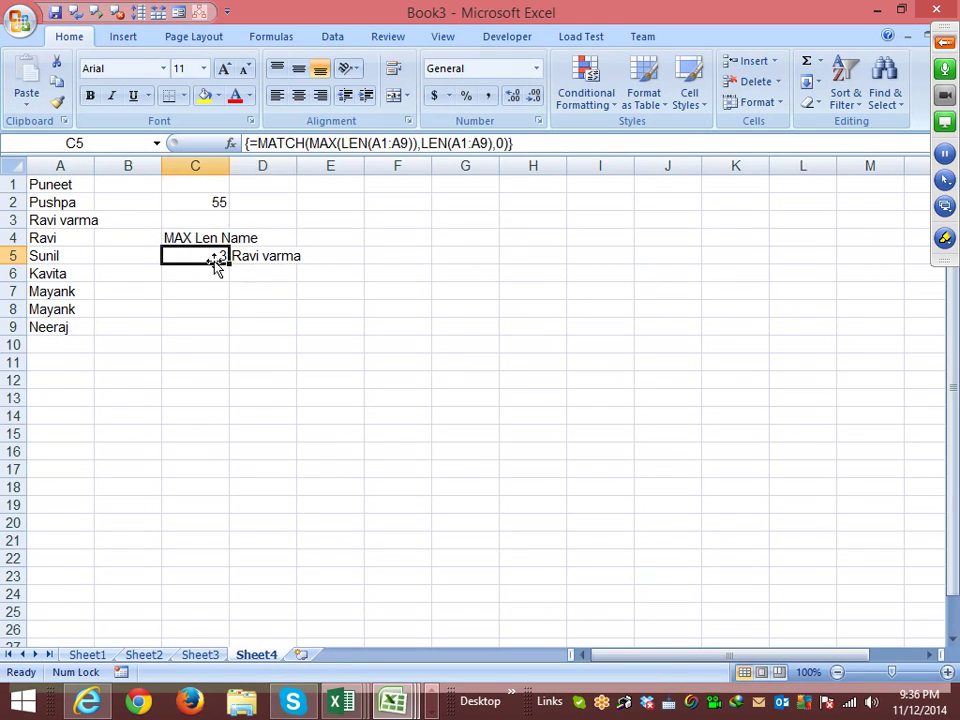
pyautogui.click(276, 40)
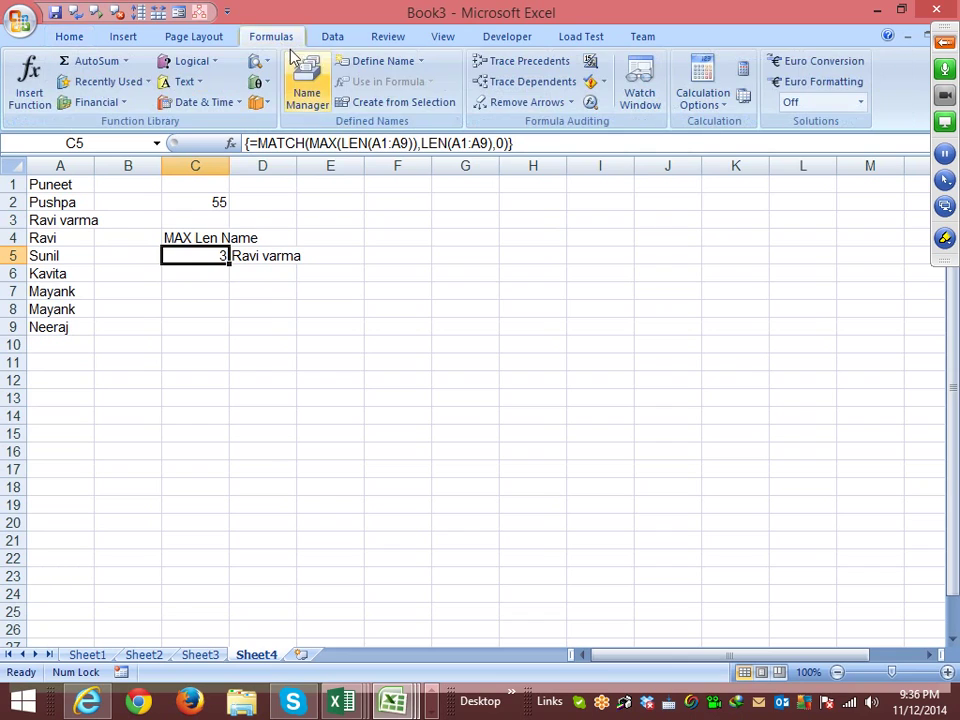
pyautogui.click(590, 102)
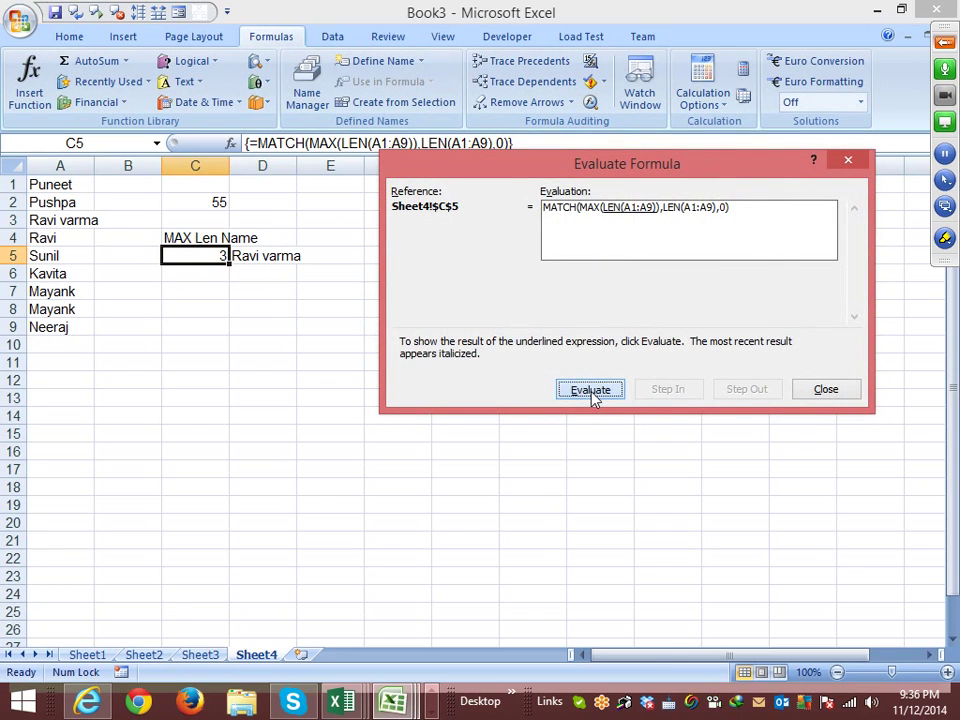
pyautogui.click(592, 395)
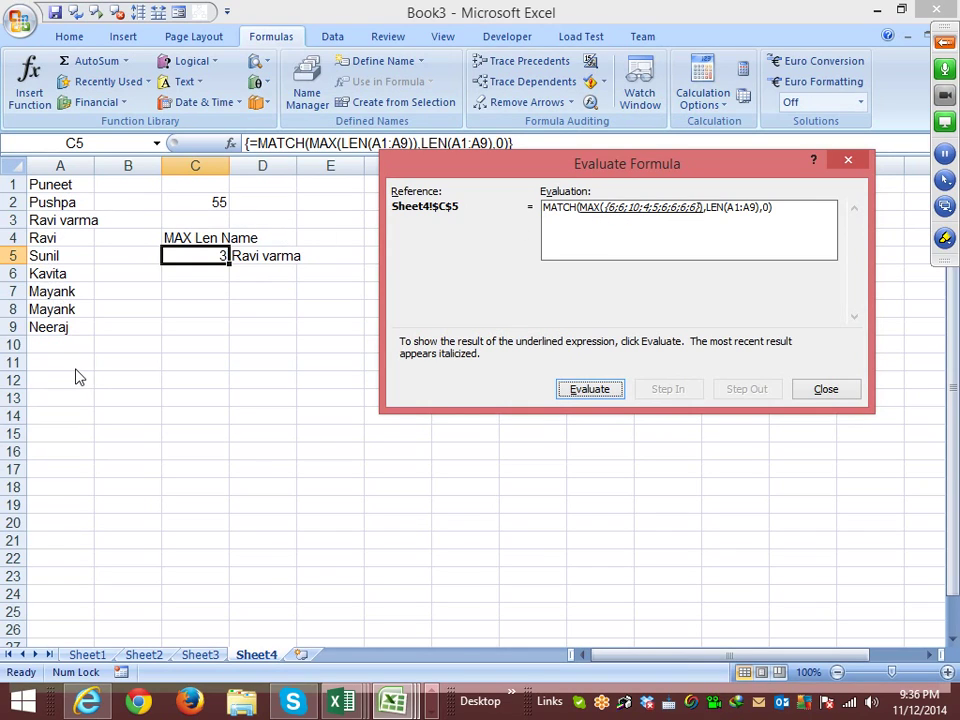
pyautogui.click(591, 389)
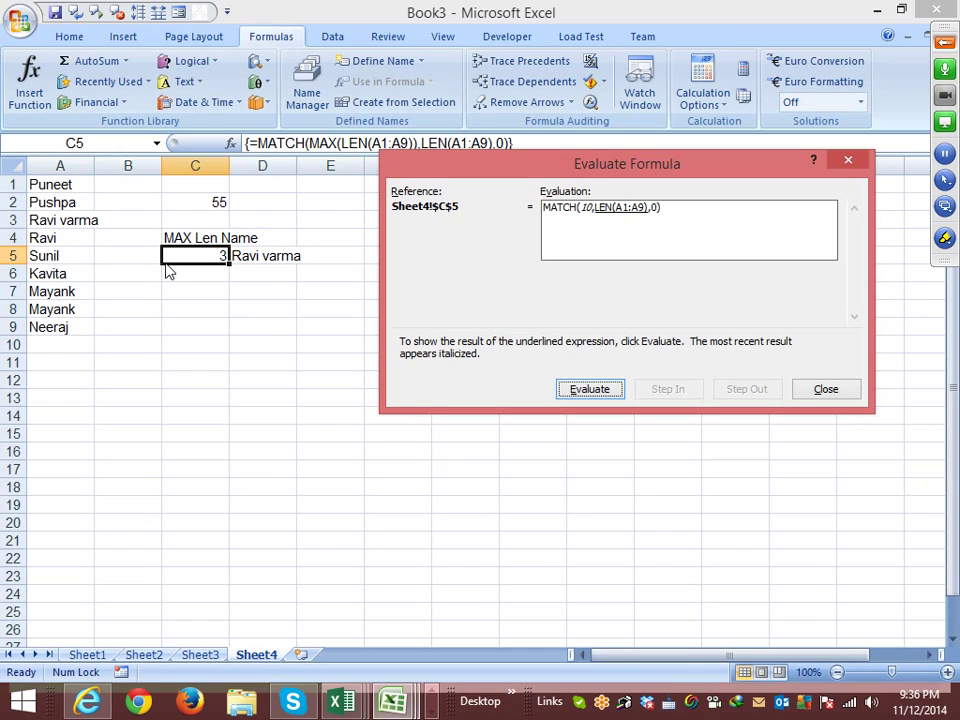
pyautogui.click(589, 389)
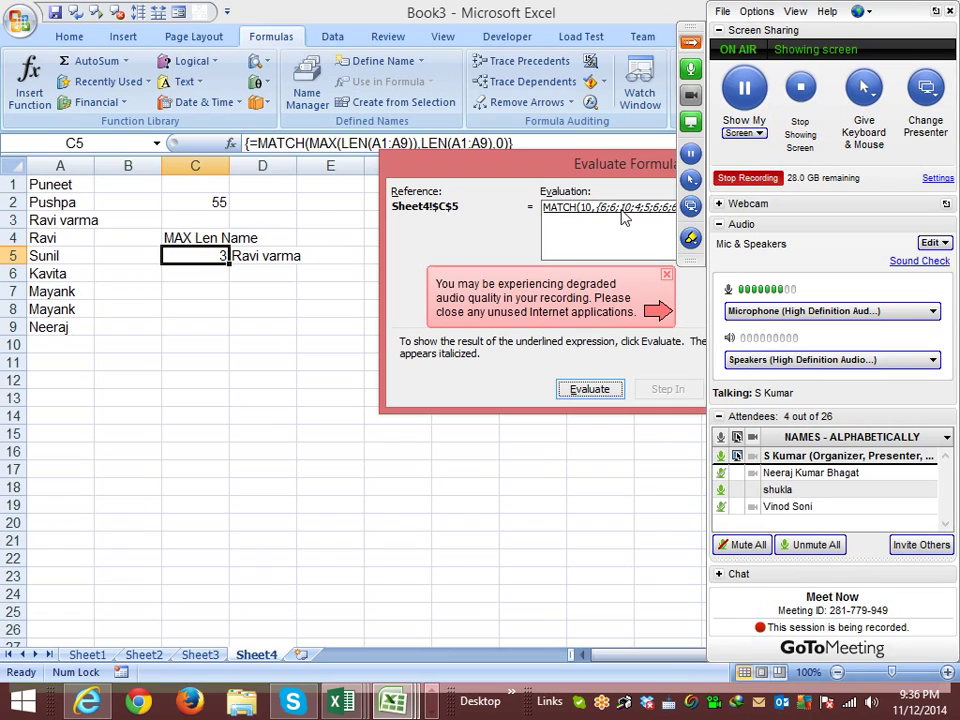
pyautogui.click(667, 274)
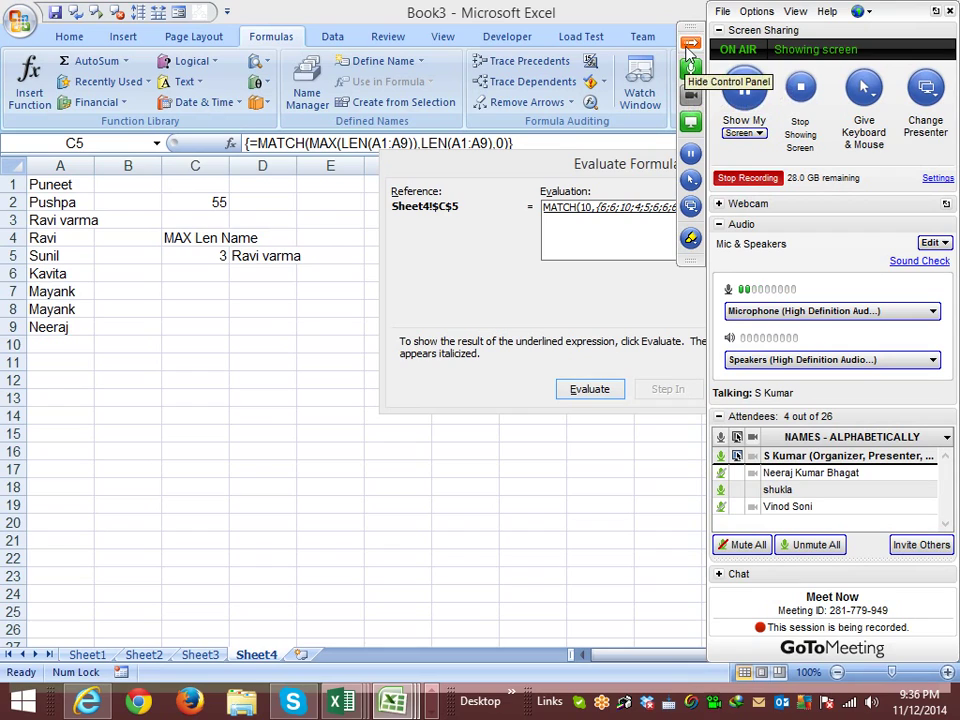
pyautogui.click(690, 45)
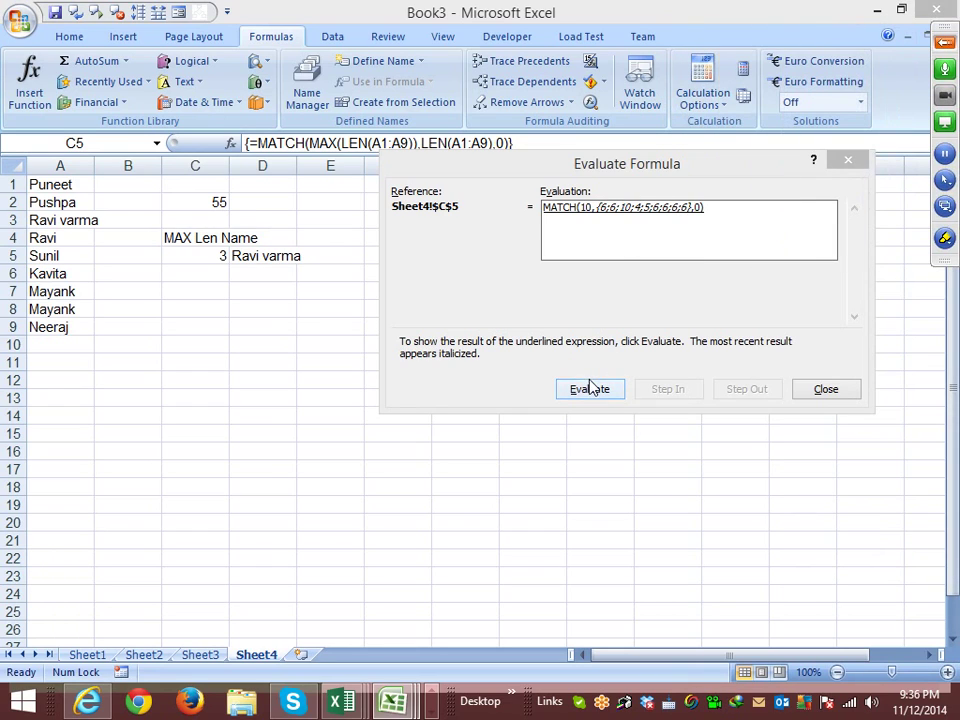
pyautogui.click(589, 389)
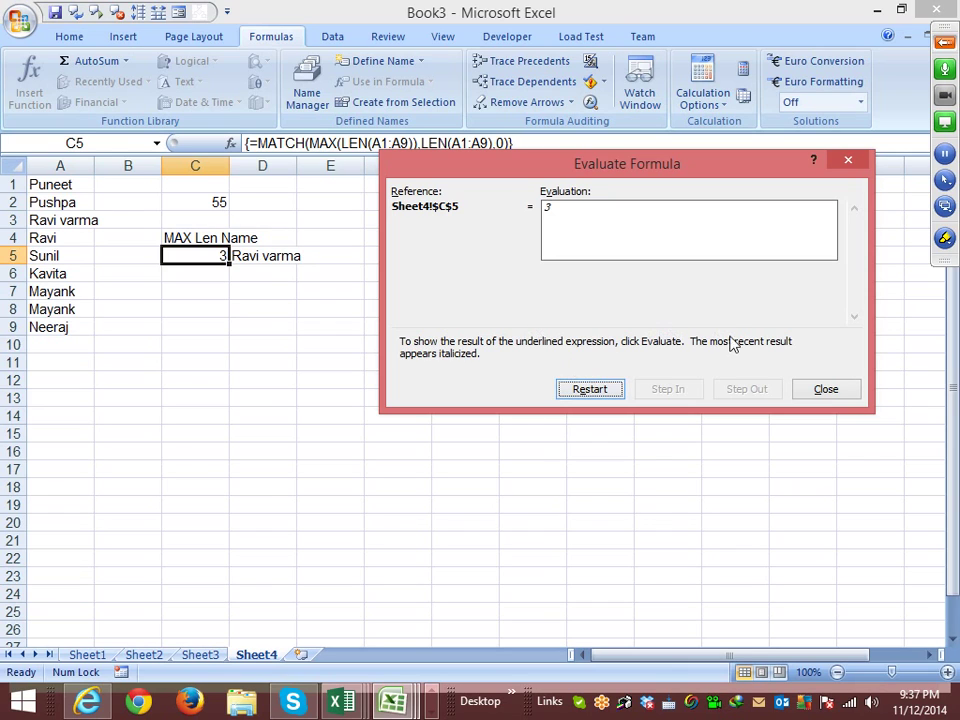
pyautogui.click(829, 390)
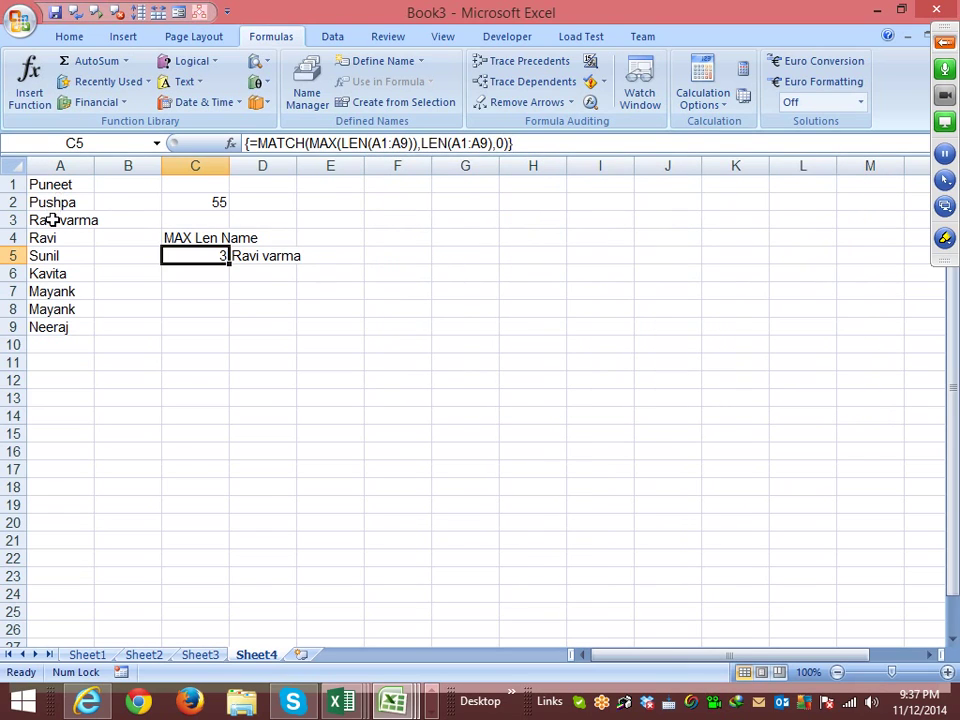
pyautogui.click(70, 219)
pyautogui.click(245, 256)
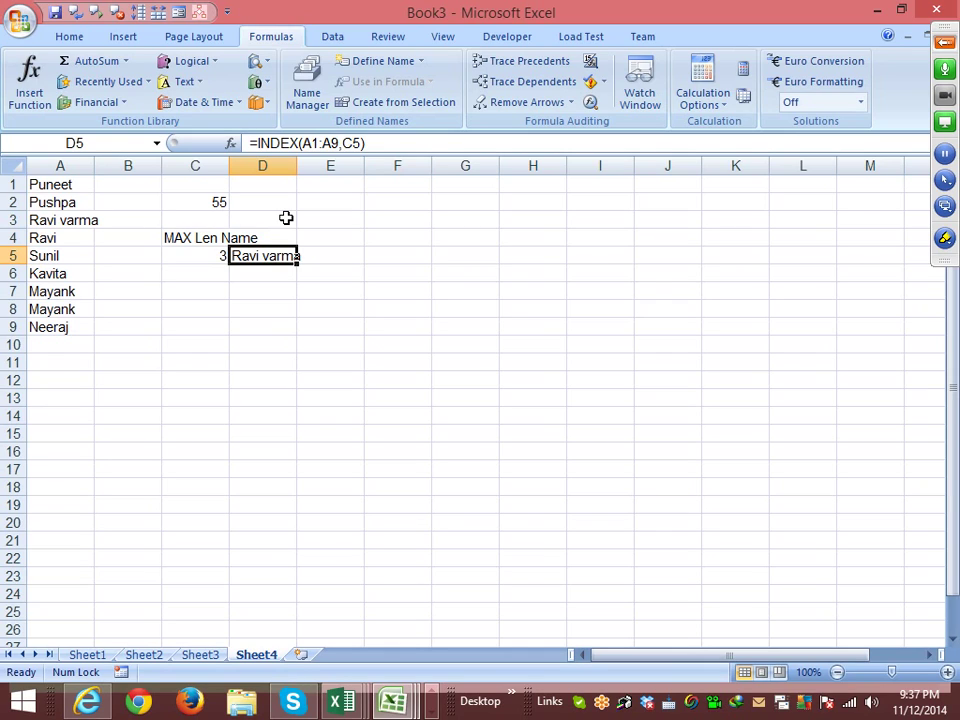
# Insert a new worksheet and enter Jan in A1
pyautogui.click(301, 654)
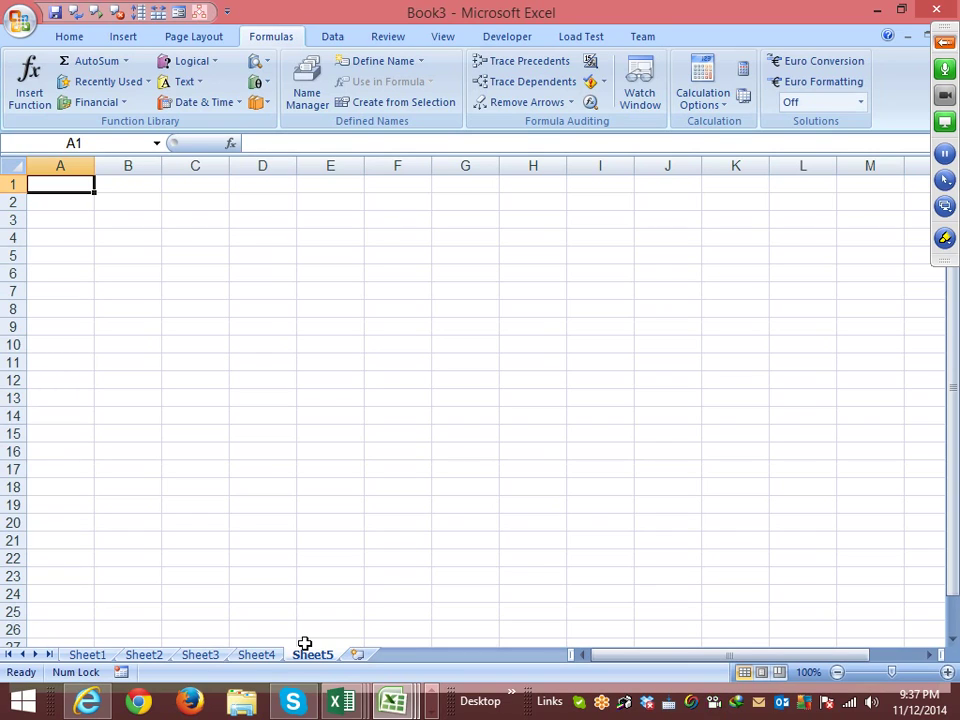
pyautogui.write('Jan')
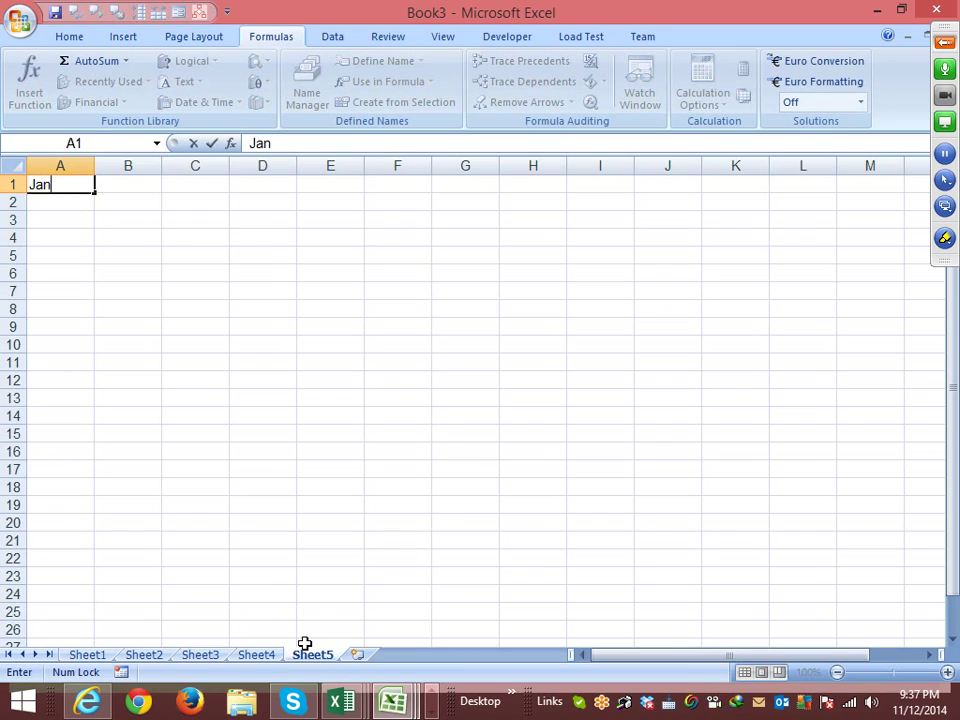
pyautogui.press('Return')
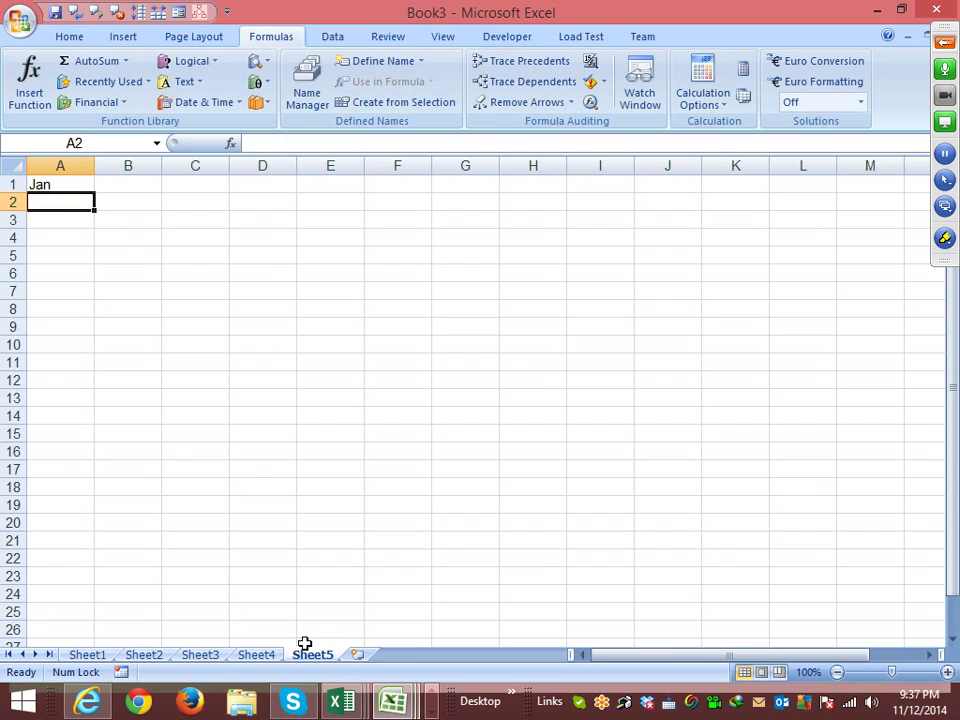
# Enter 1st in A3 and fill the ordinal series down to 5th in A7
pyautogui.press('Right')
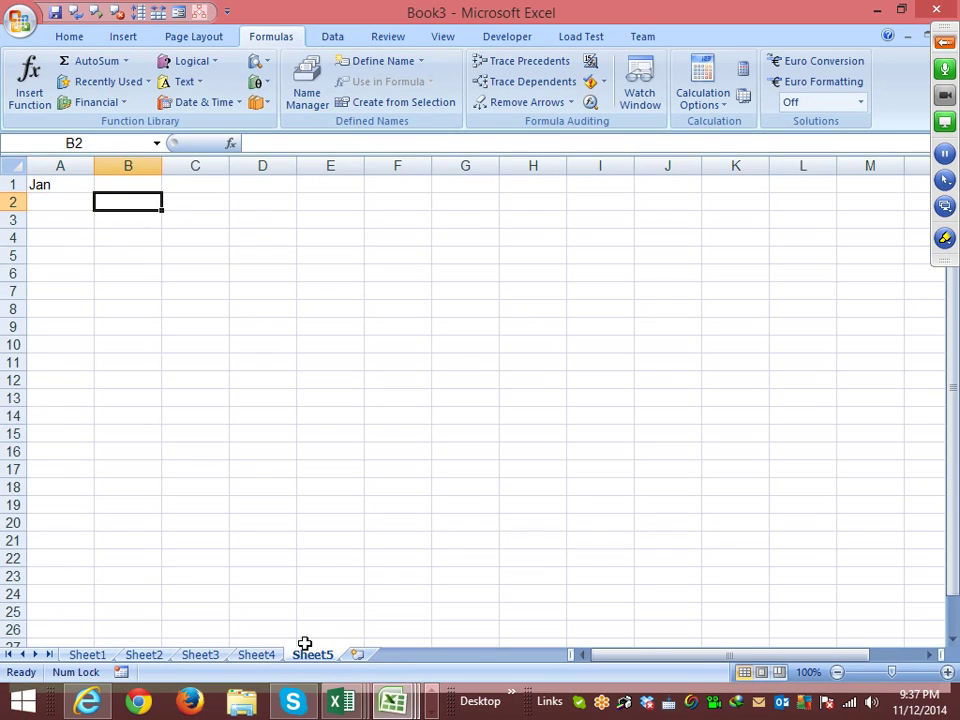
pyautogui.press('Down')
pyautogui.press('Left')
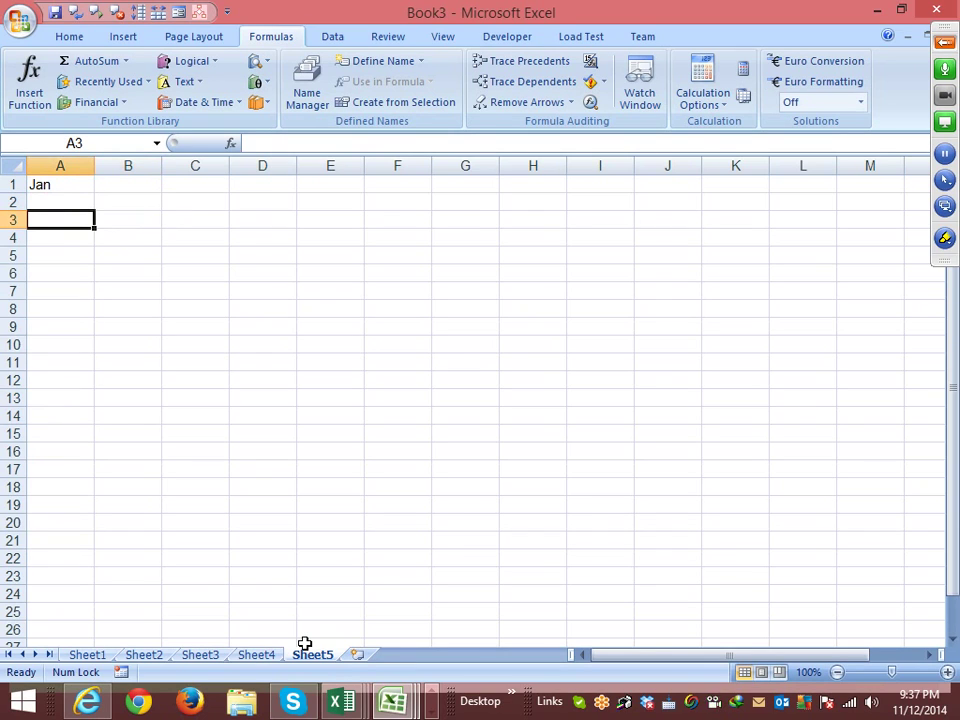
pyautogui.write('1st')
pyautogui.press('Return')
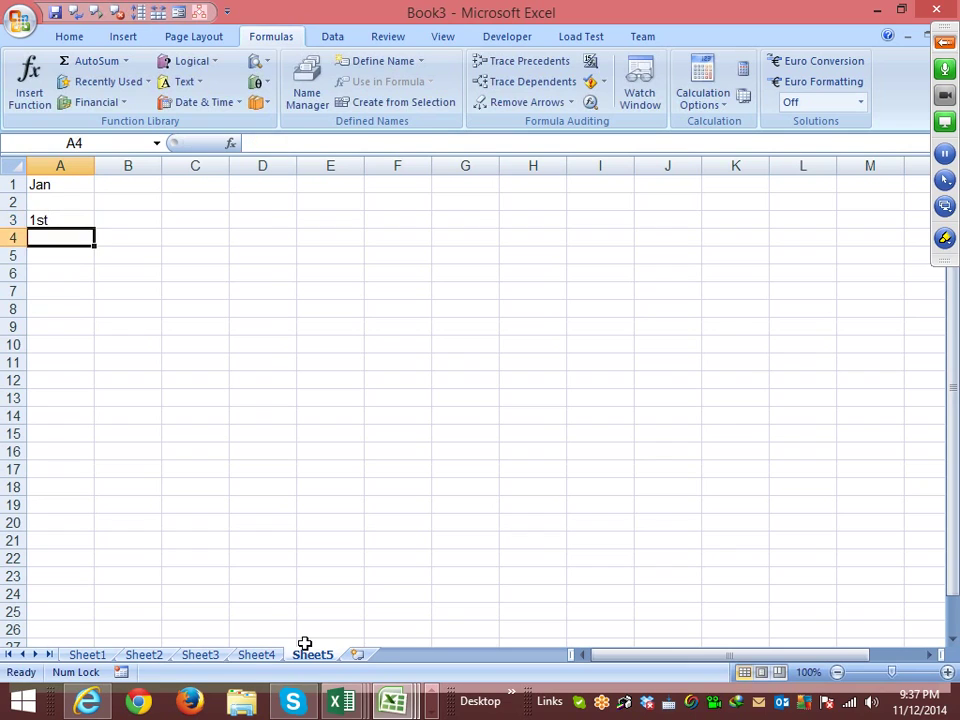
pyautogui.moveTo(79, 203); pyautogui.dragTo(96, 298)
pyautogui.click(83, 220)
# Enter Sat in B2 and fill the weekday series across to Fri in H2
pyautogui.click(116, 204)
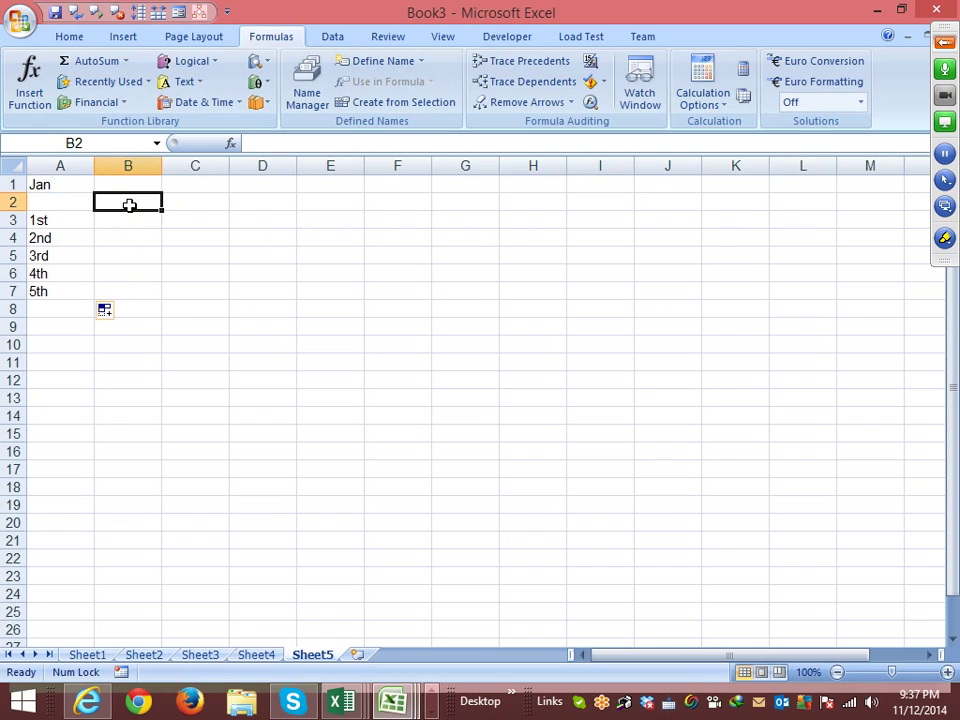
pyautogui.write('Sat')
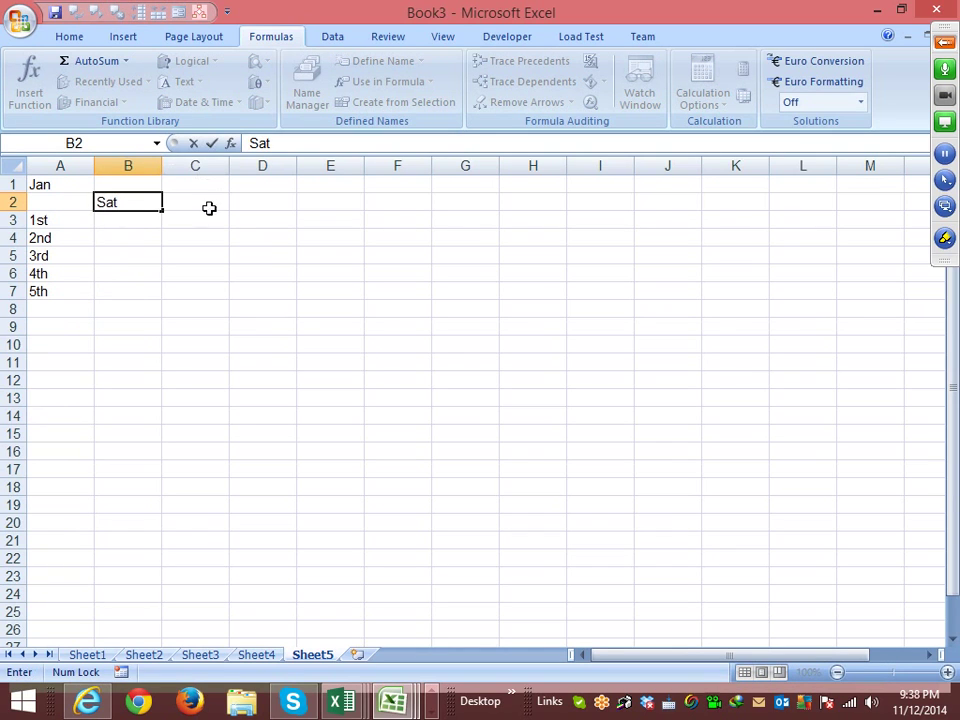
pyautogui.click(195, 237)
pyautogui.click(160, 209)
pyautogui.moveTo(161, 209); pyautogui.dragTo(582, 203)
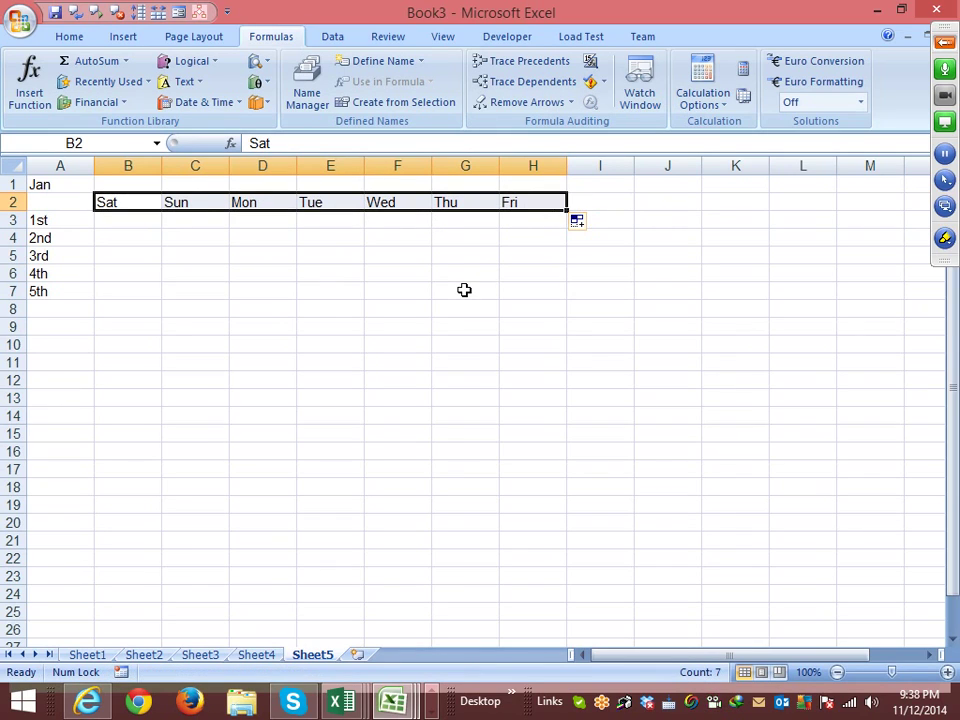
# Examine the table layout from the month in A1 through the ordinal rows and weekday columns to H7
pyautogui.press('Down')
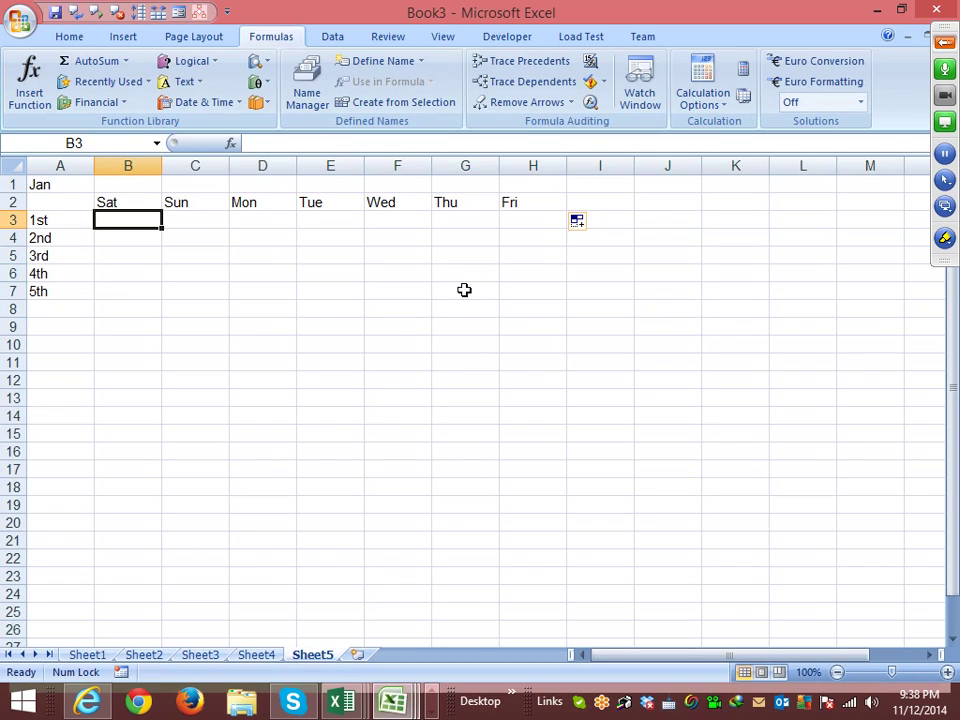
pyautogui.press('Left')
pyautogui.press('Up')
pyautogui.press('Up')
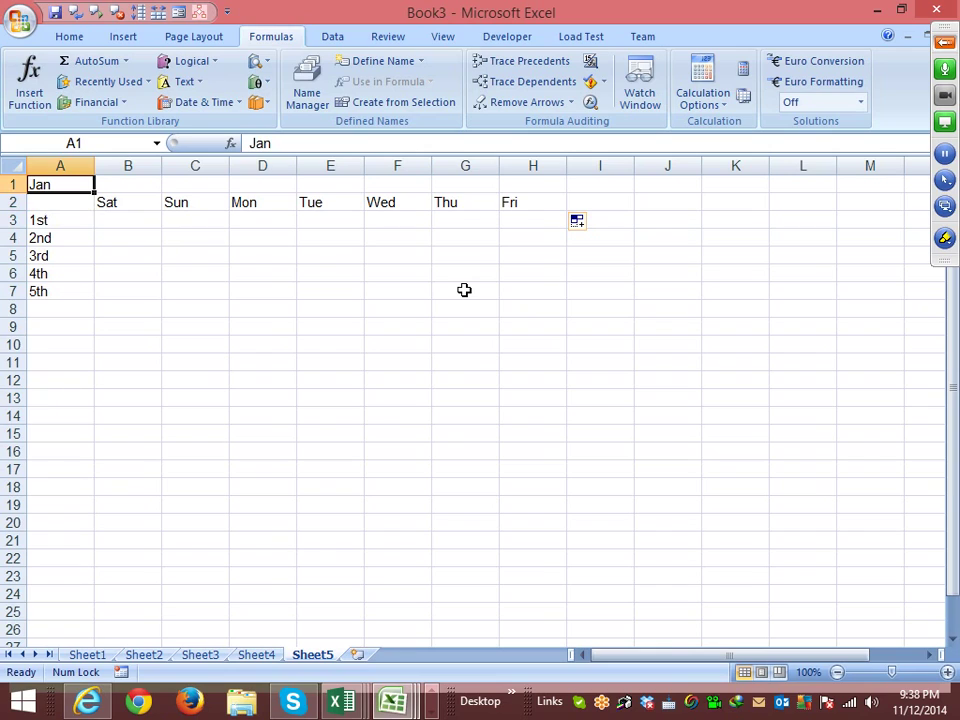
pyautogui.press('Right')
pyautogui.press('Right')
pyautogui.press('Down')
pyautogui.press('Left')
pyautogui.press('Down')
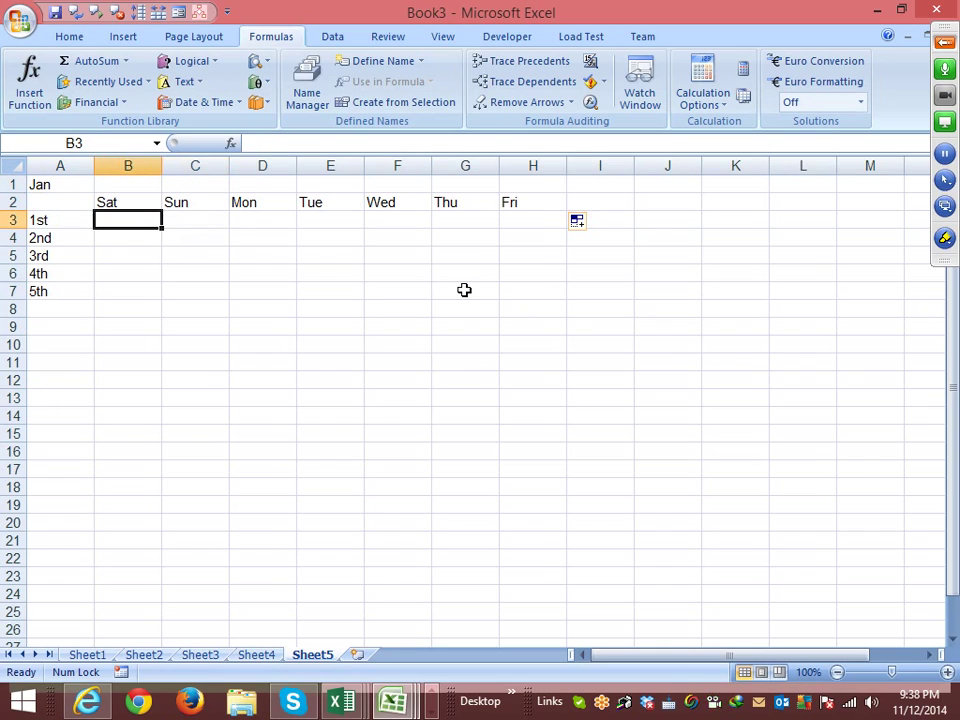
pyautogui.press('Down')
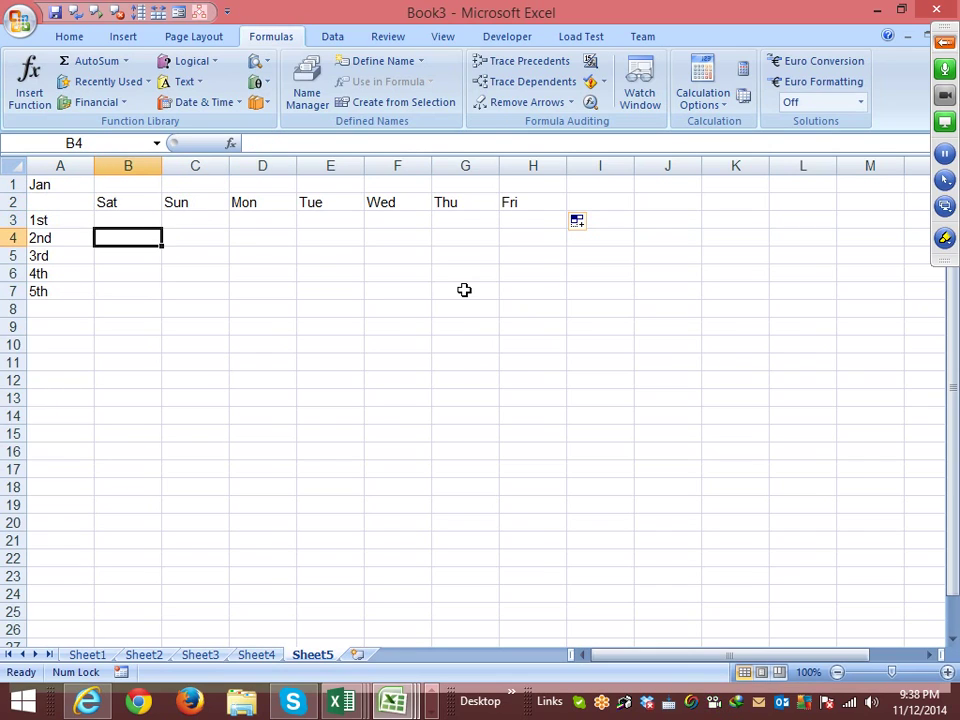
pyautogui.press('Down')
pyautogui.press('Down')
pyautogui.press('Down')
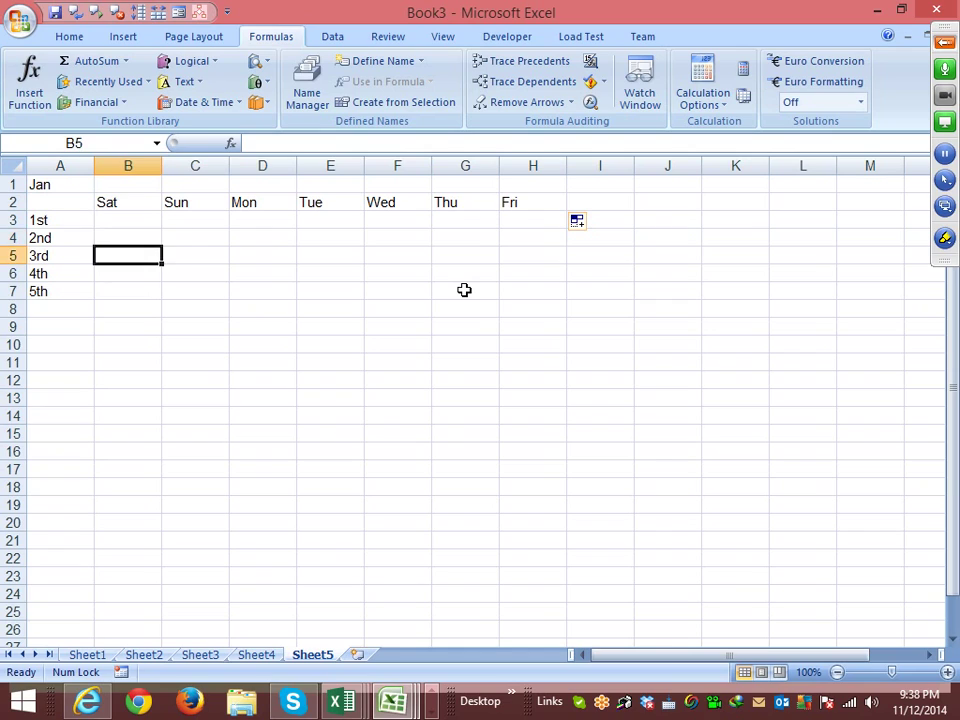
pyautogui.press('Right')
pyautogui.press('Right')
pyautogui.press('Right')
pyautogui.press('Right')
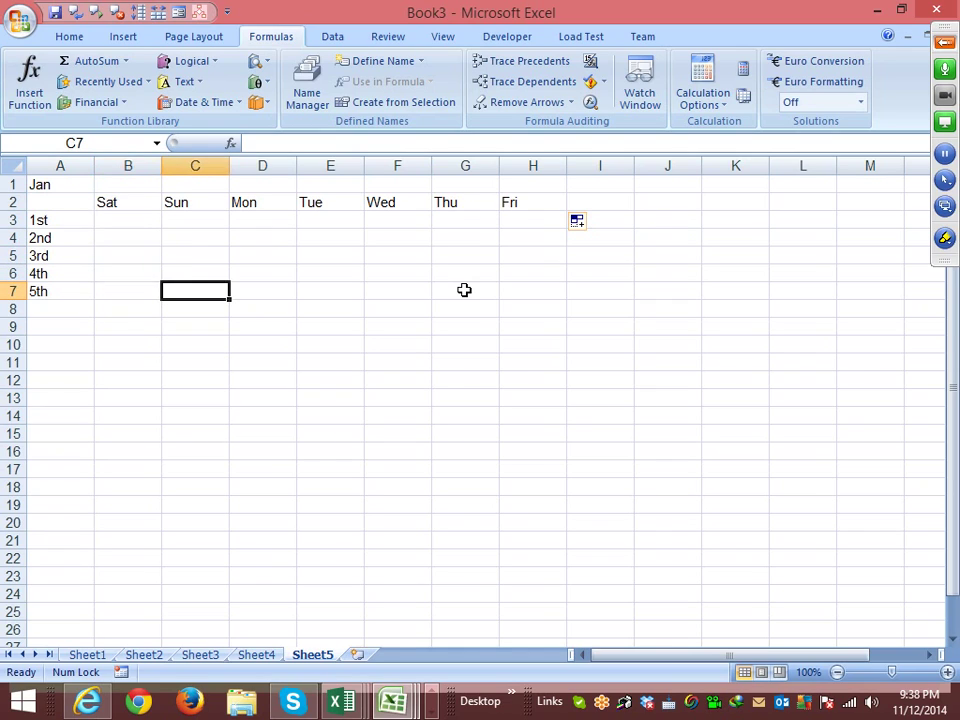
pyautogui.press('Right')
pyautogui.press('Right')
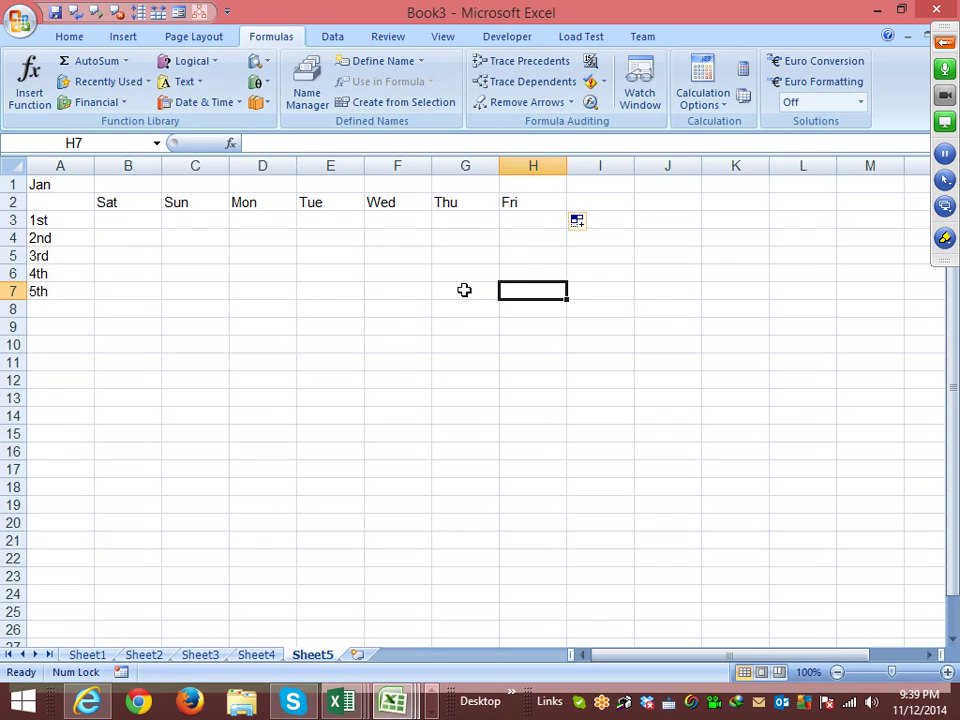
# Save the workbook as Array-3 on Local Disk (D:) as an Excel Macro-Enabled Workbook
pyautogui.click(55, 13)
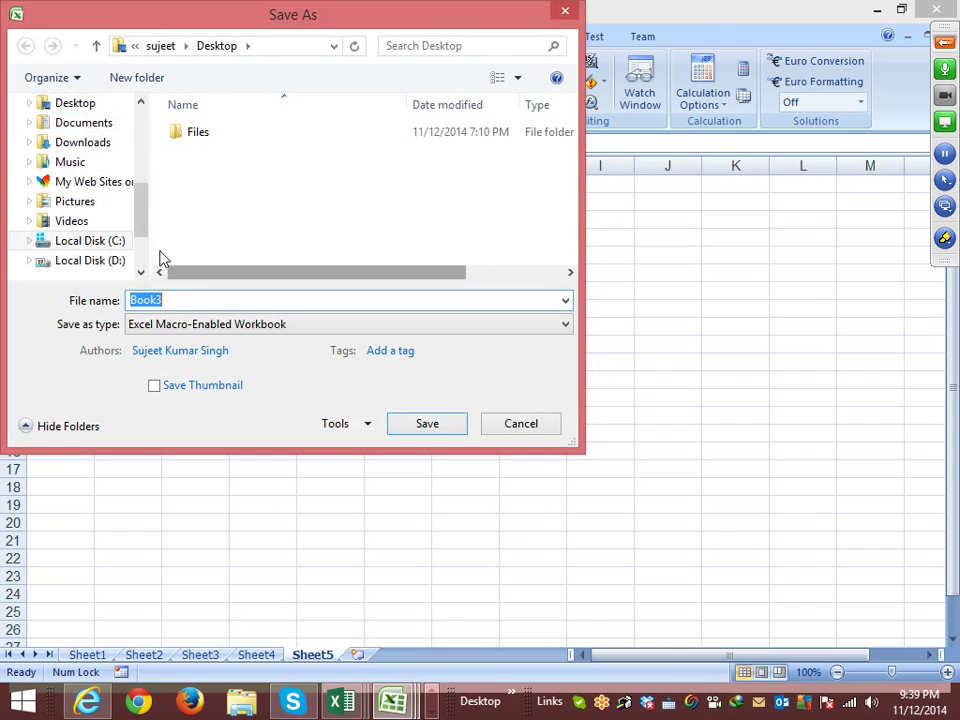
pyautogui.click(105, 262)
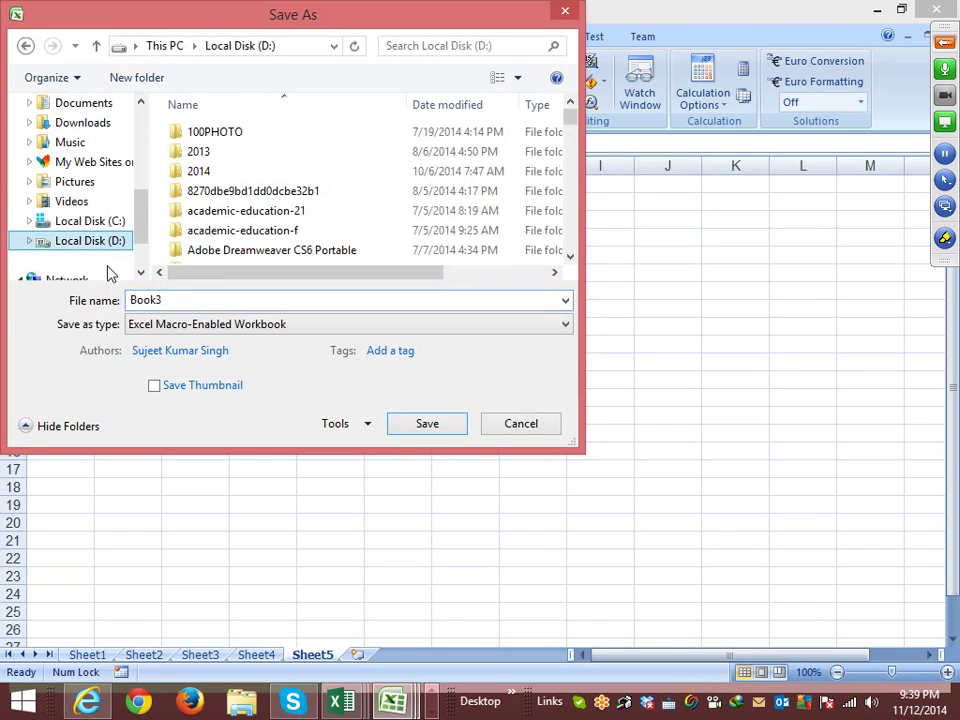
pyautogui.click(172, 299)
pyautogui.write('A')
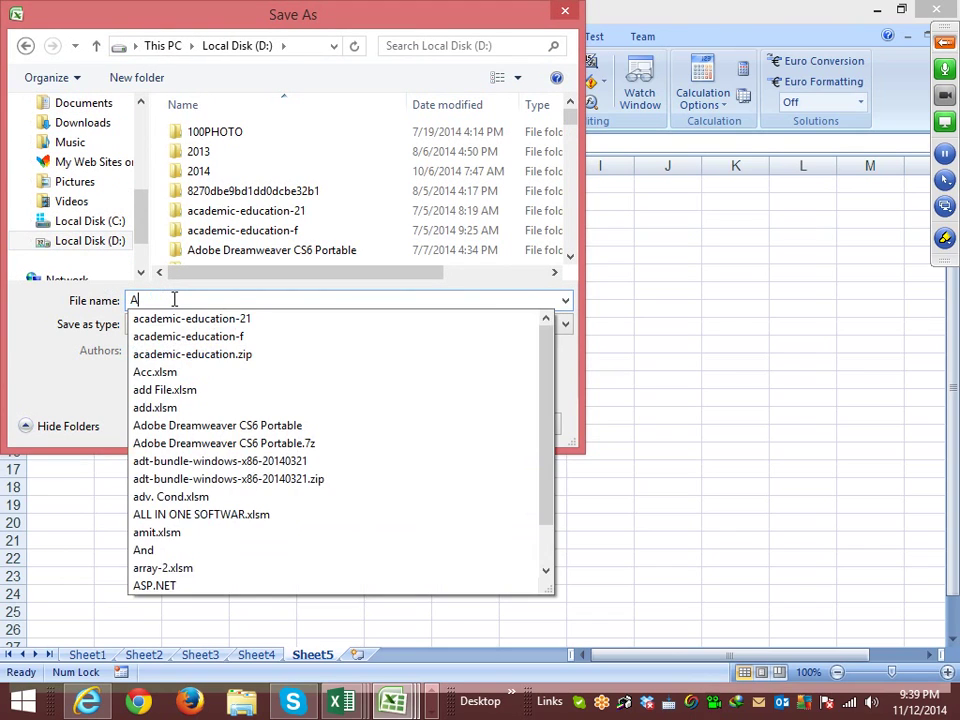
pyautogui.write('rra')
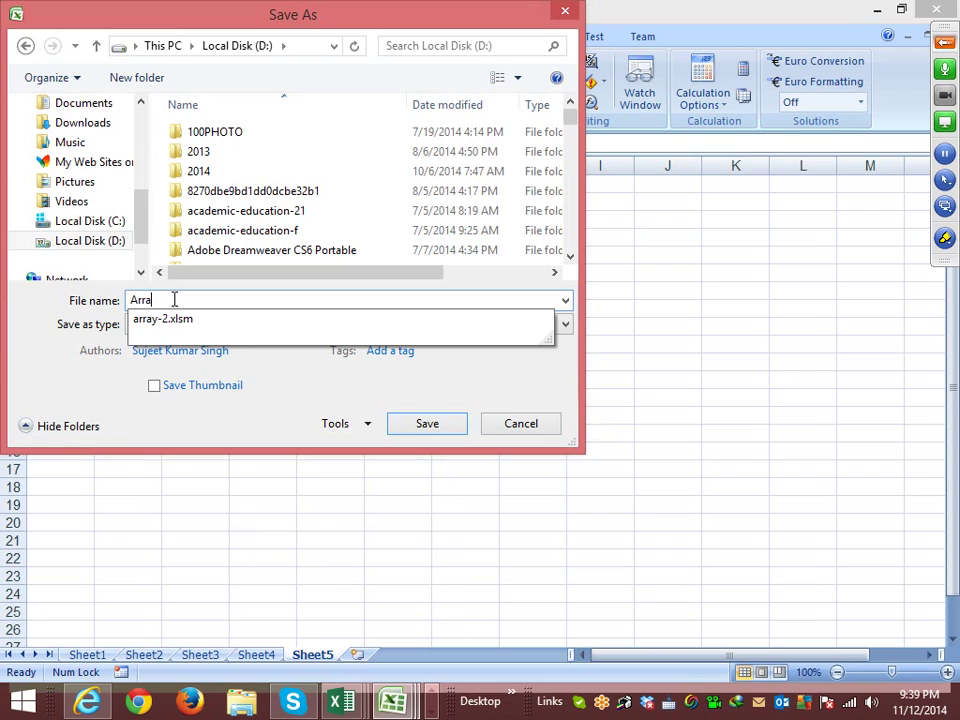
pyautogui.write('y-3')
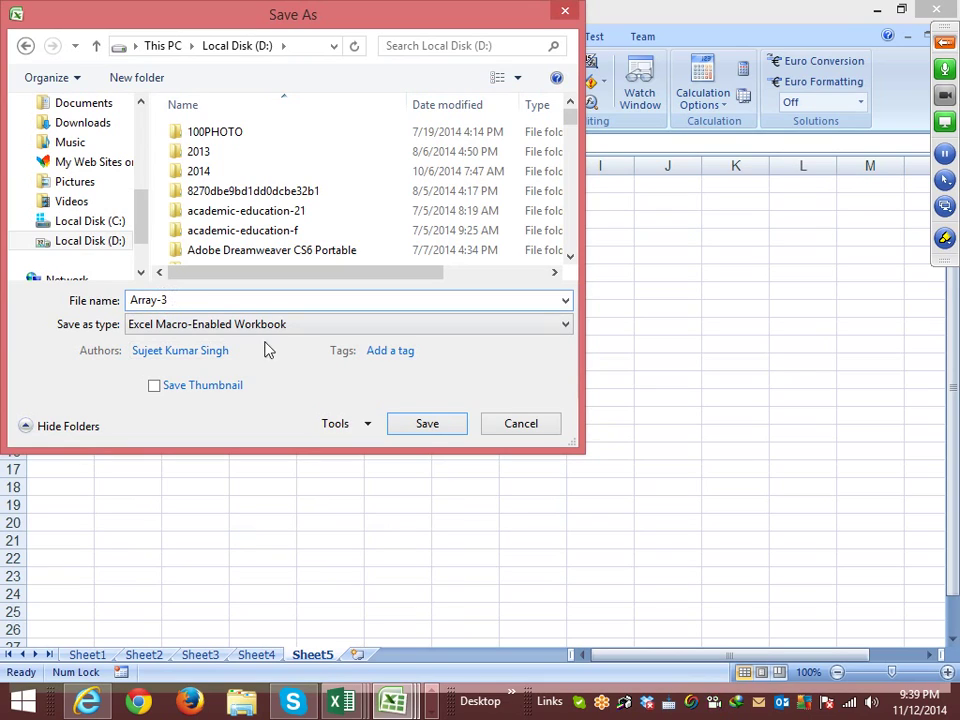
pyautogui.click(432, 428)
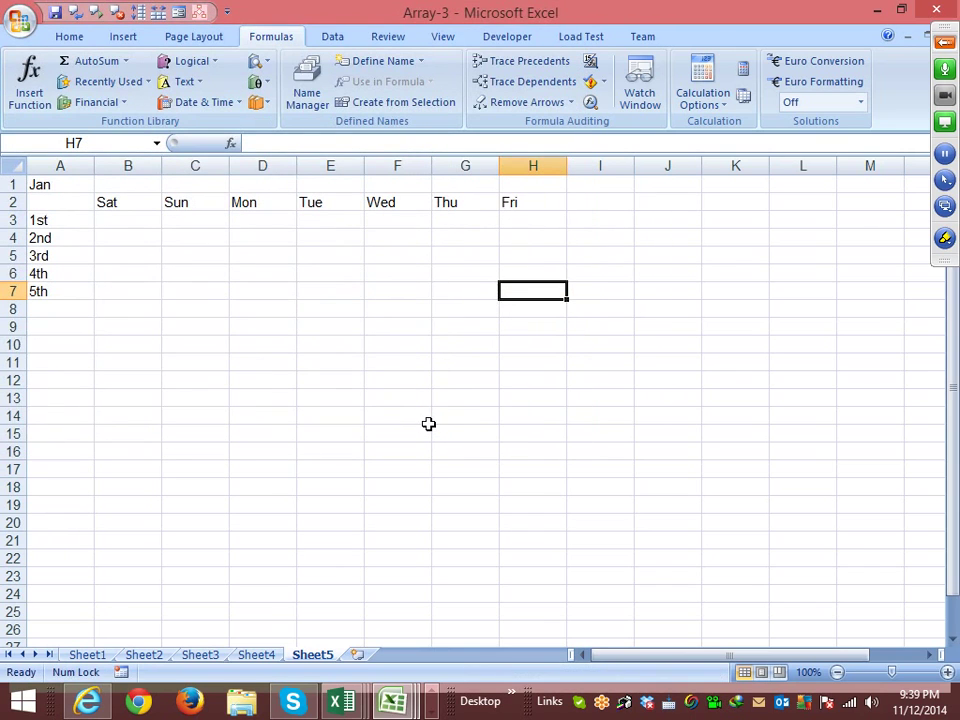
# Close the Array-3 workbook, and close the Work order(3)1 workbook without saving its changes
pyautogui.click(411, 350)
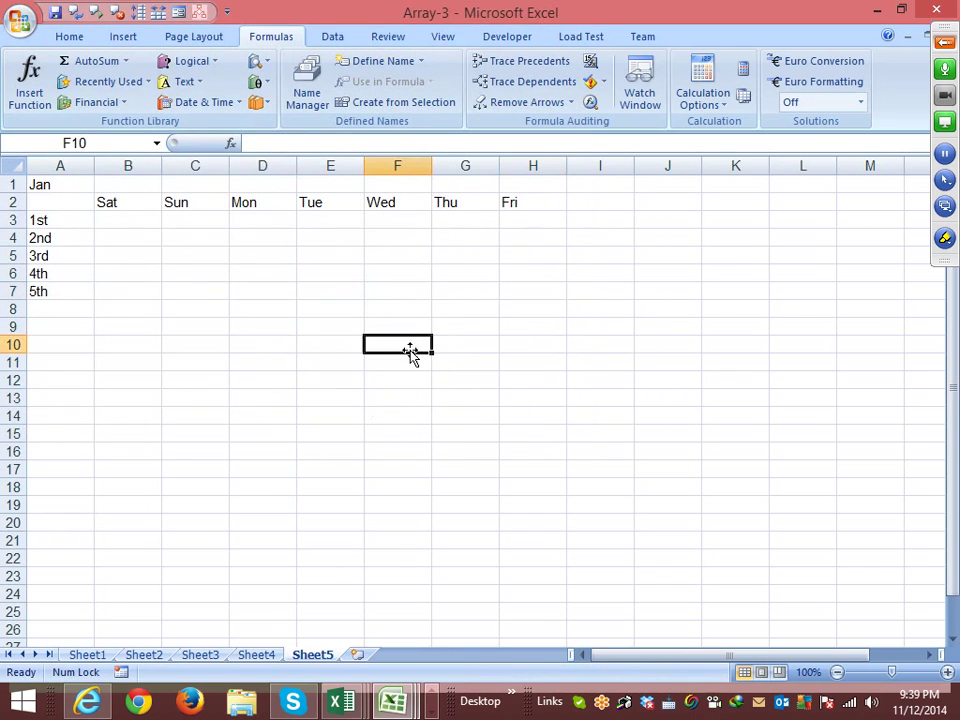
pyautogui.click(934, 10)
pyautogui.click(934, 12)
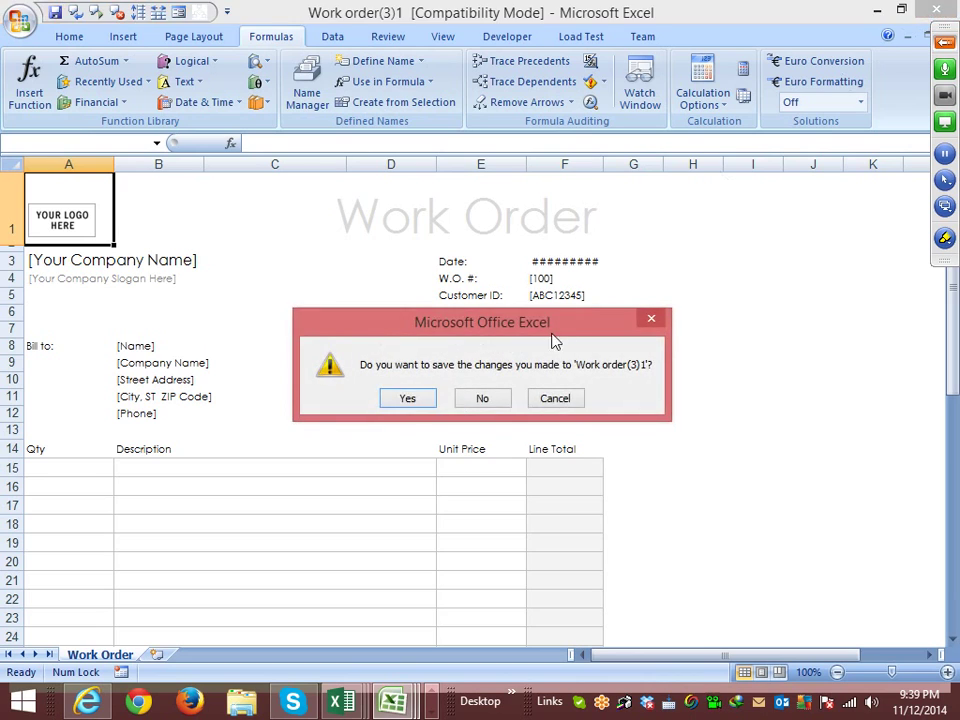
pyautogui.click(471, 400)
# Expand the GoToMeeting control panel and stop the meeting recording
pyautogui.click(944, 42)
pyautogui.click(748, 179)
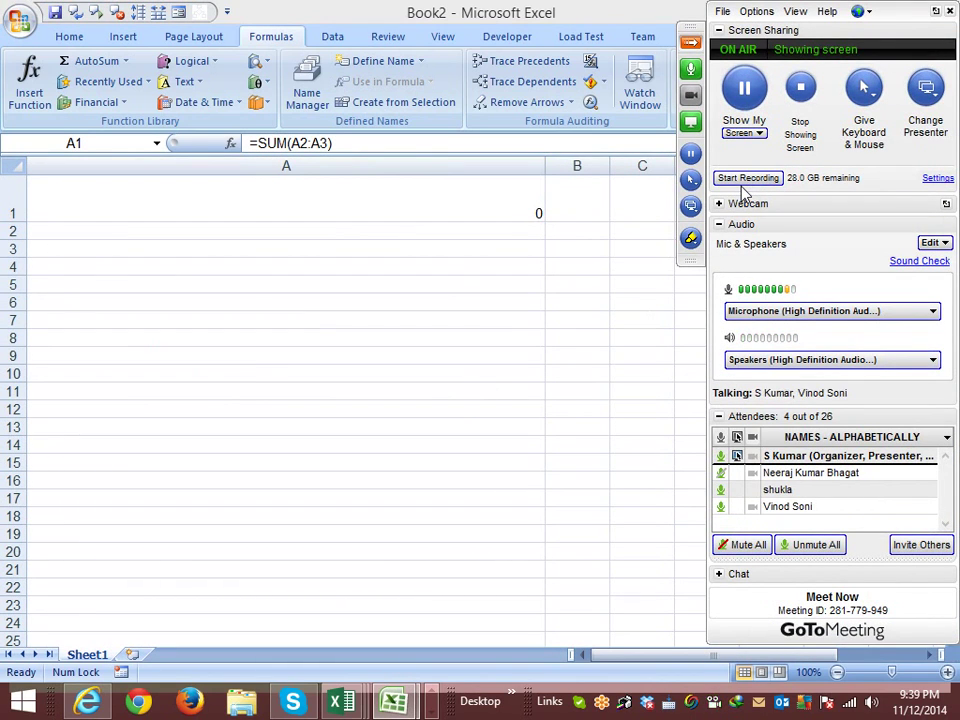